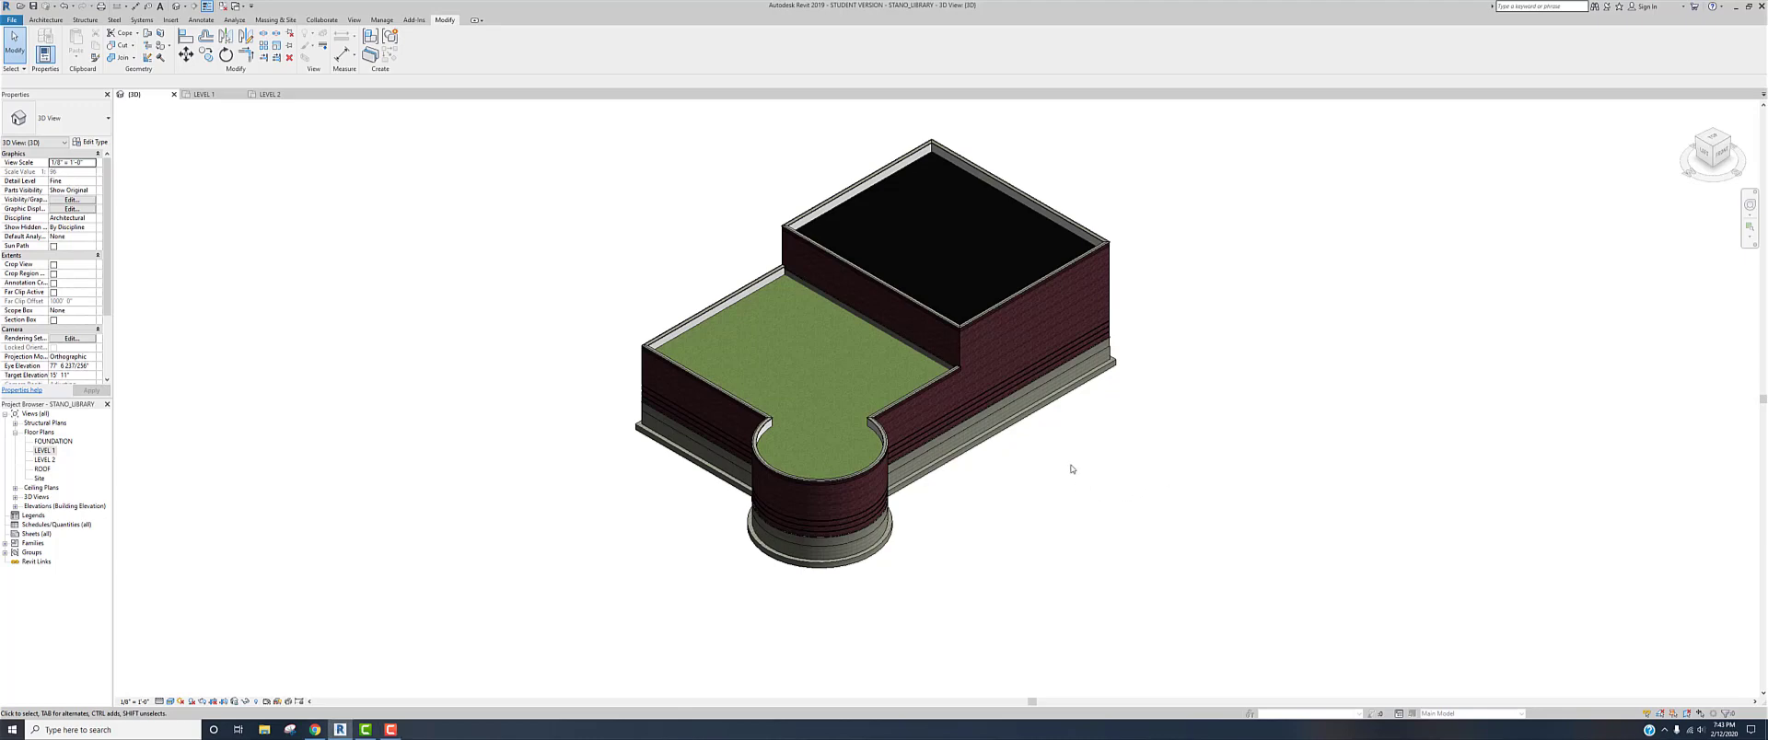
scroll(1071, 470, "up", 2)
scroll(1071, 470, "down", 2)
middle_click_drag(1071, 469, 1001, 513)
scroll(1000, 506, "down", 1)
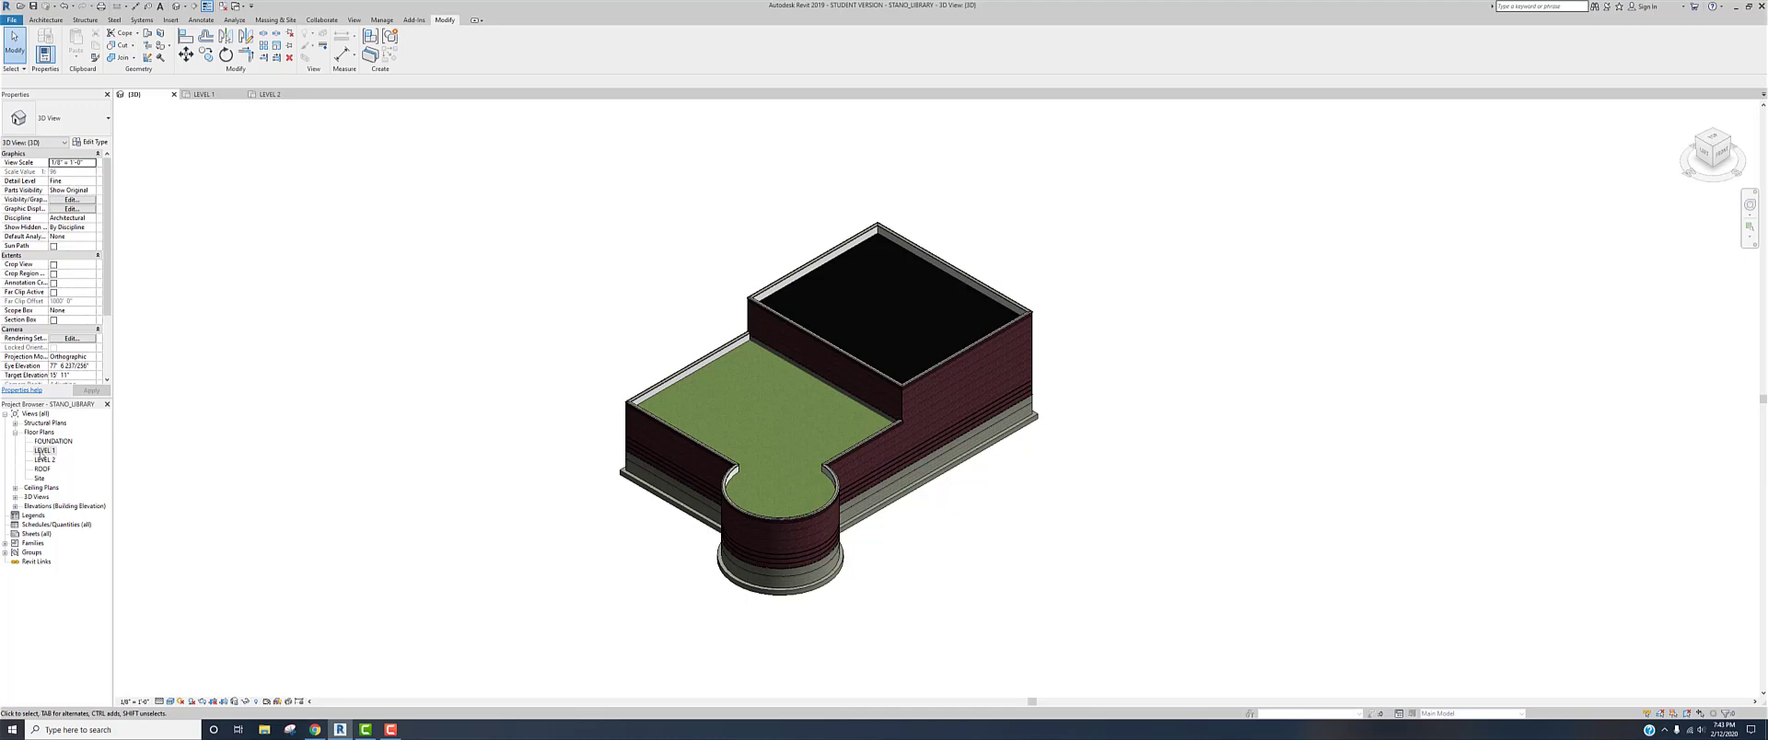
- On the LEVEL 1 floor plan, draw a rectangular 8" CMU BLOCK WALL enclosure about 13'-0" by 18'-0" east of the building
left_click(41, 452)
double_click(41, 452)
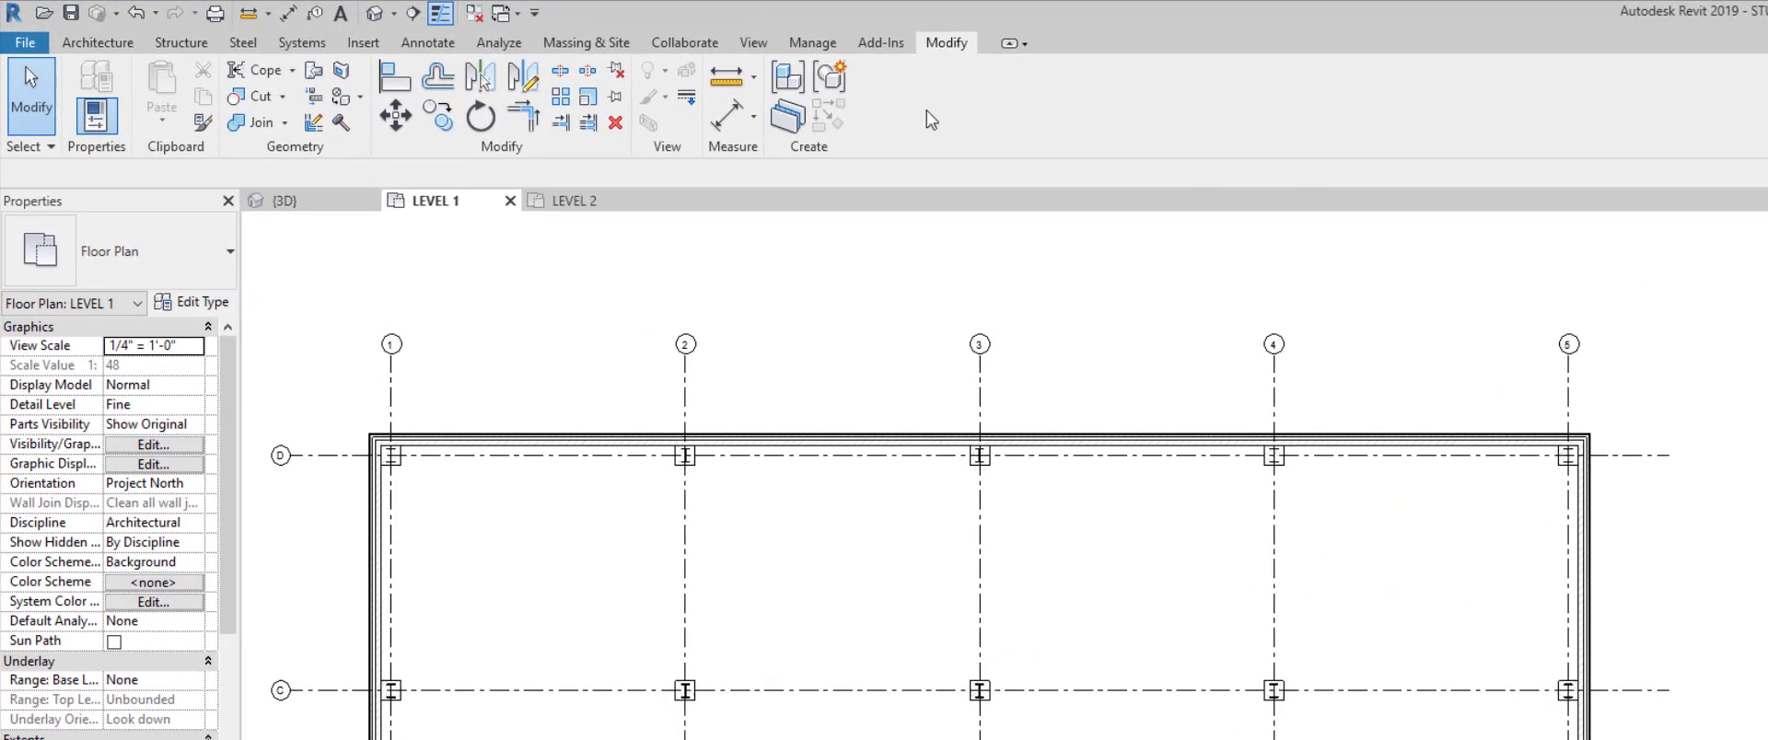
left_click(88, 44)
left_click(85, 78)
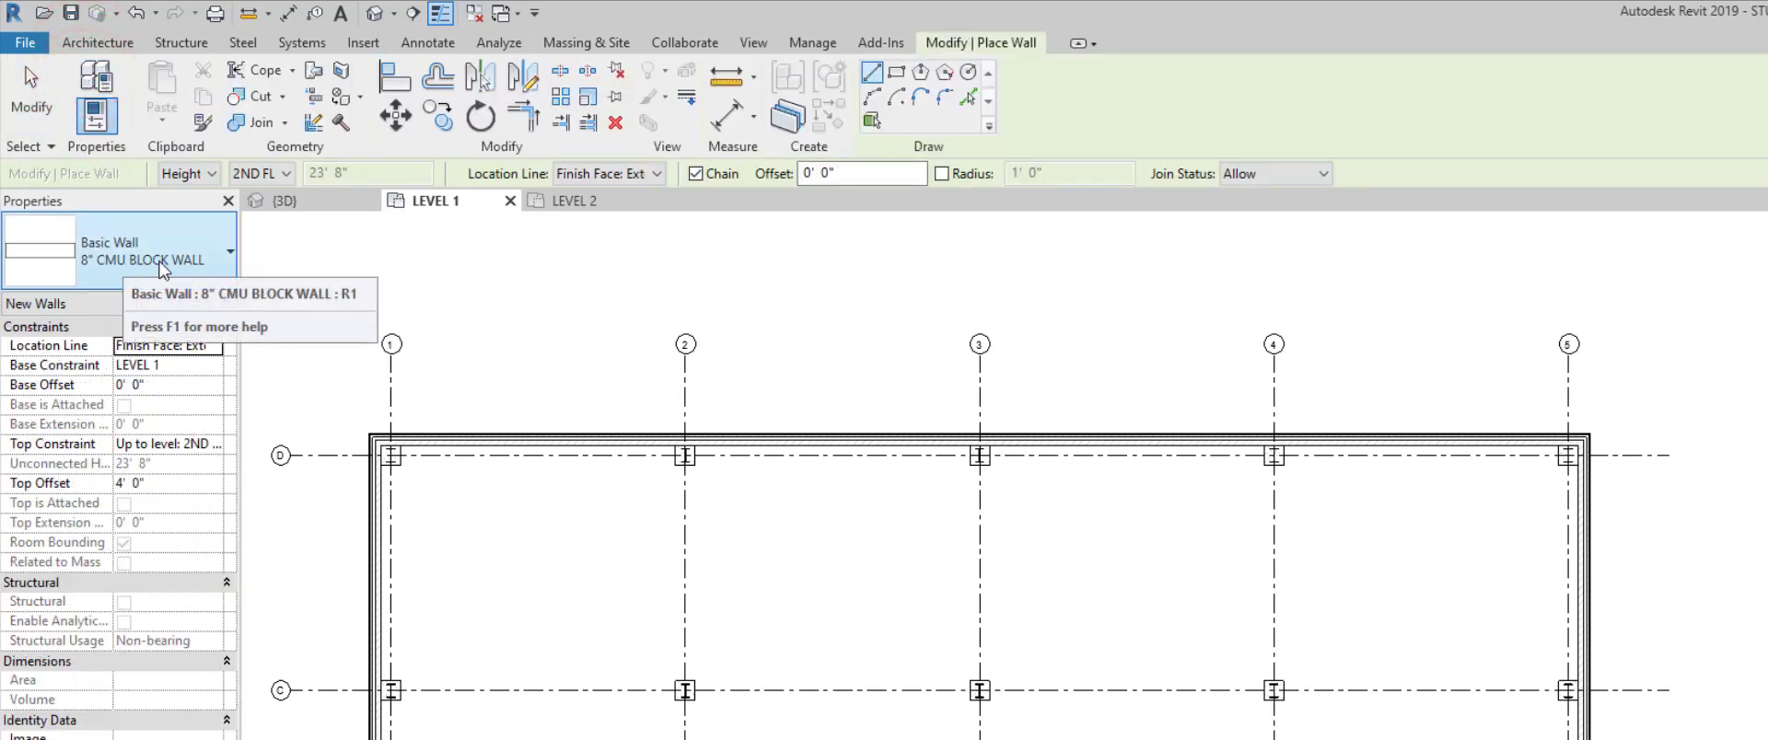
left_click(896, 71)
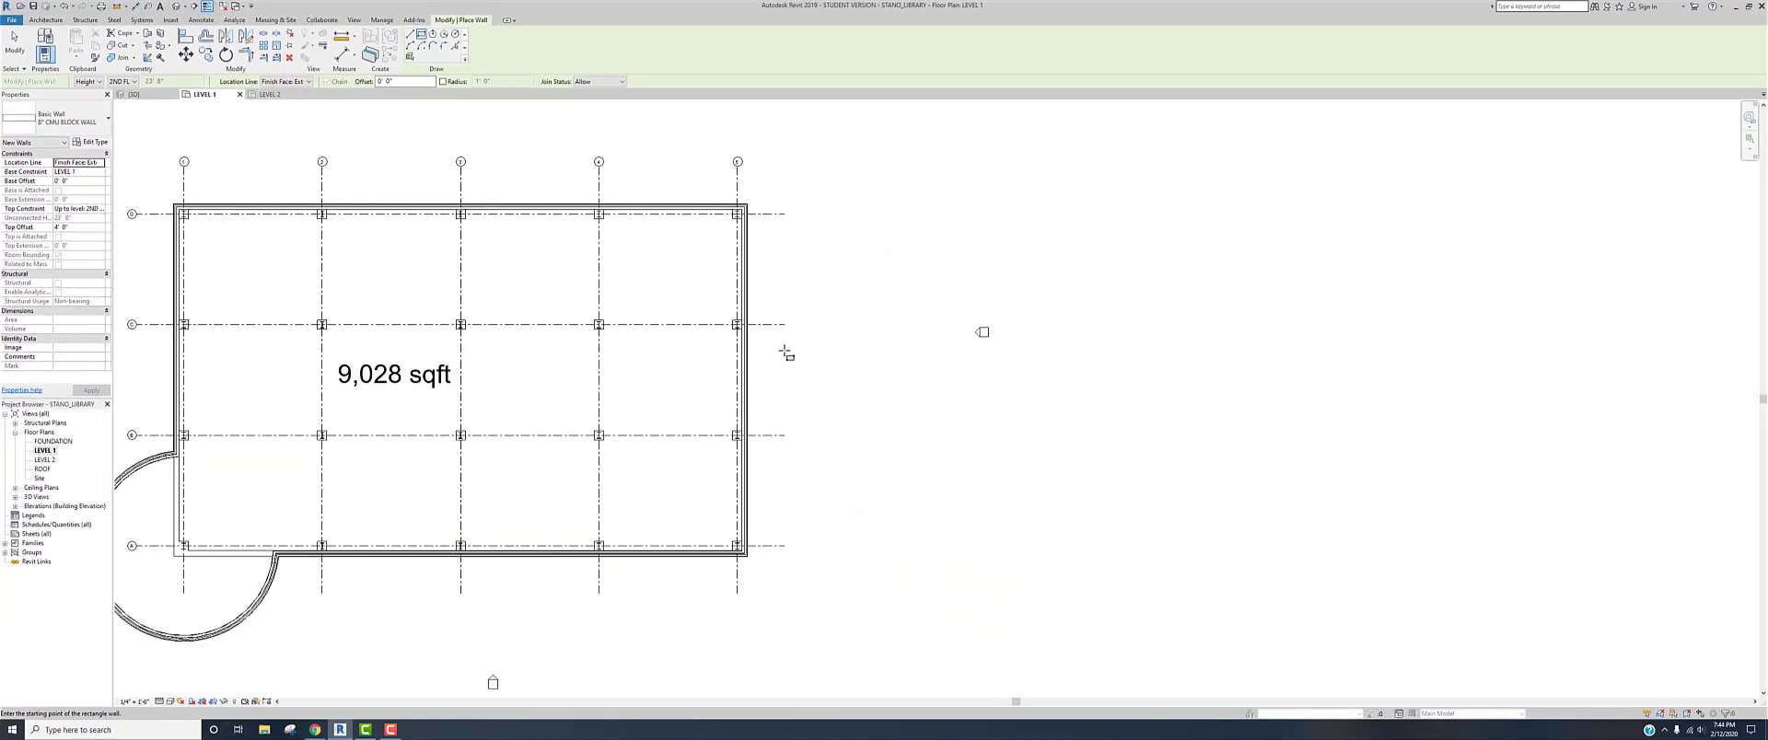
left_click(821, 336)
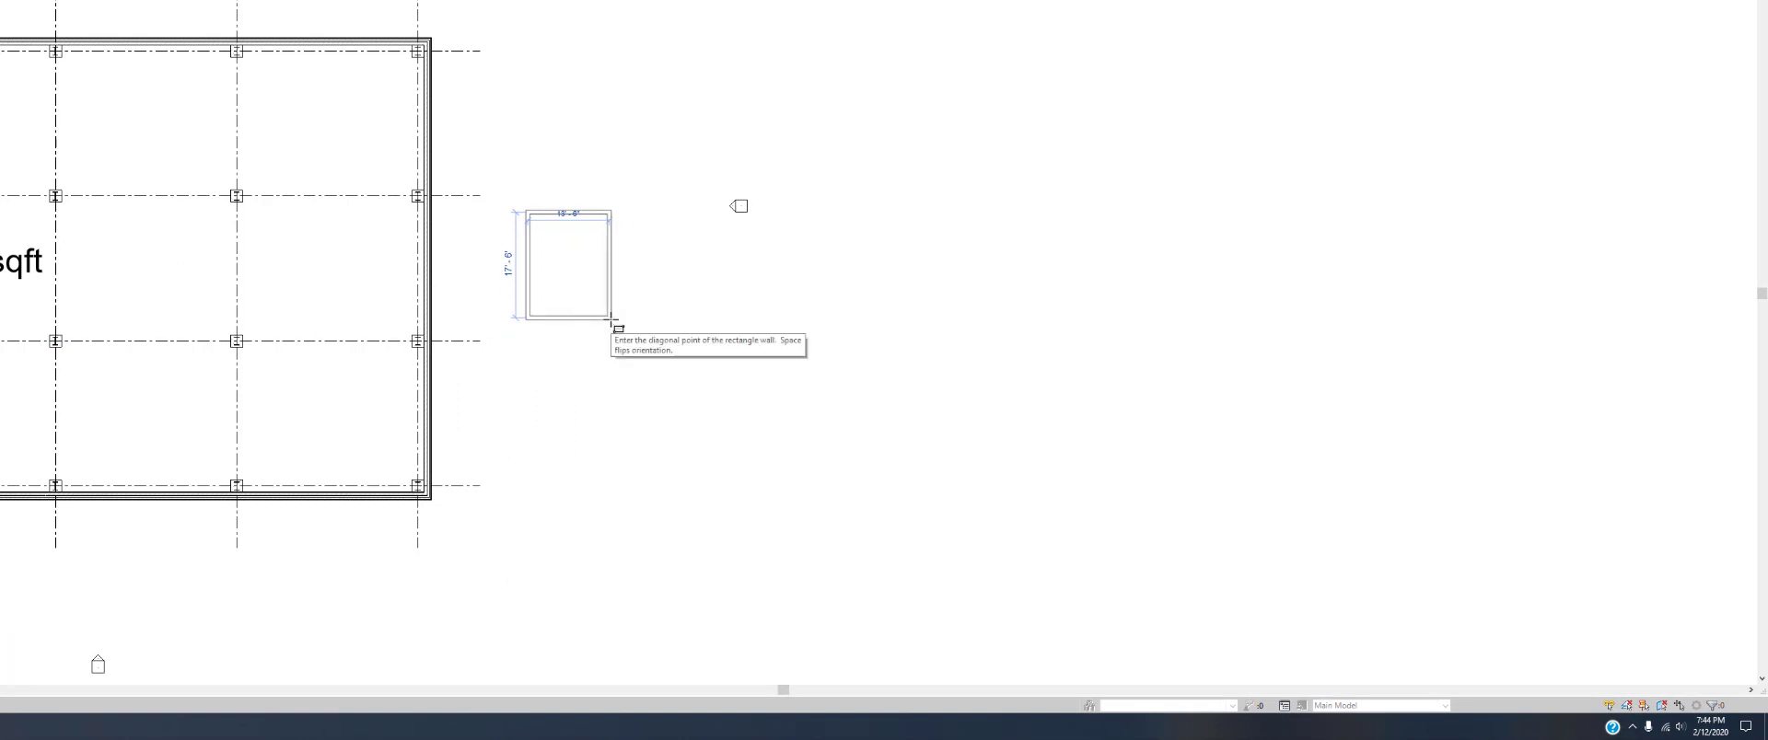
left_click(608, 325)
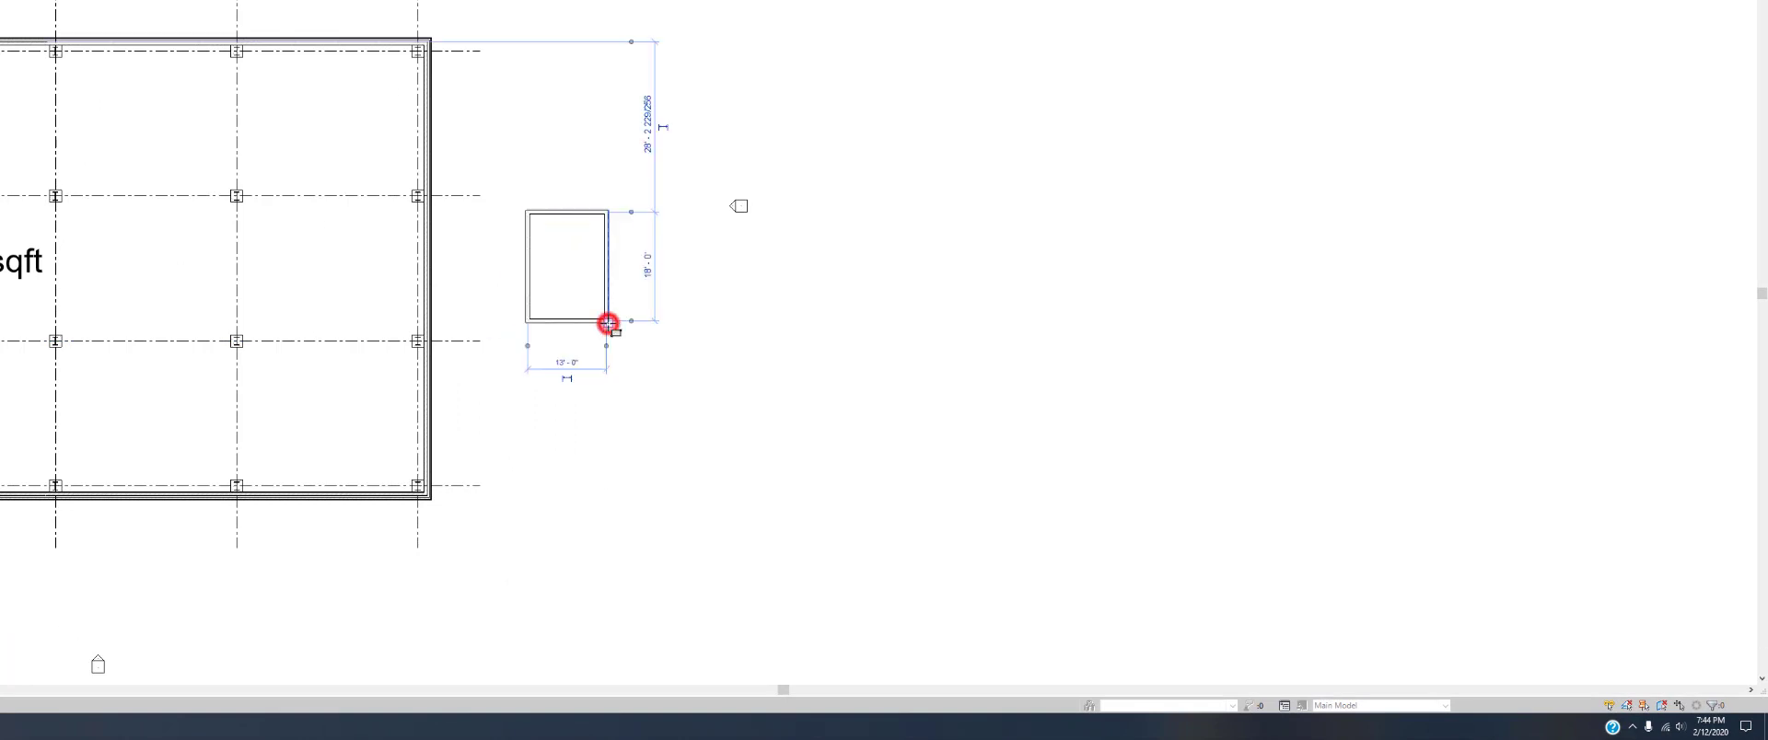
scroll(605, 320, "up", 4)
right_click(712, 391)
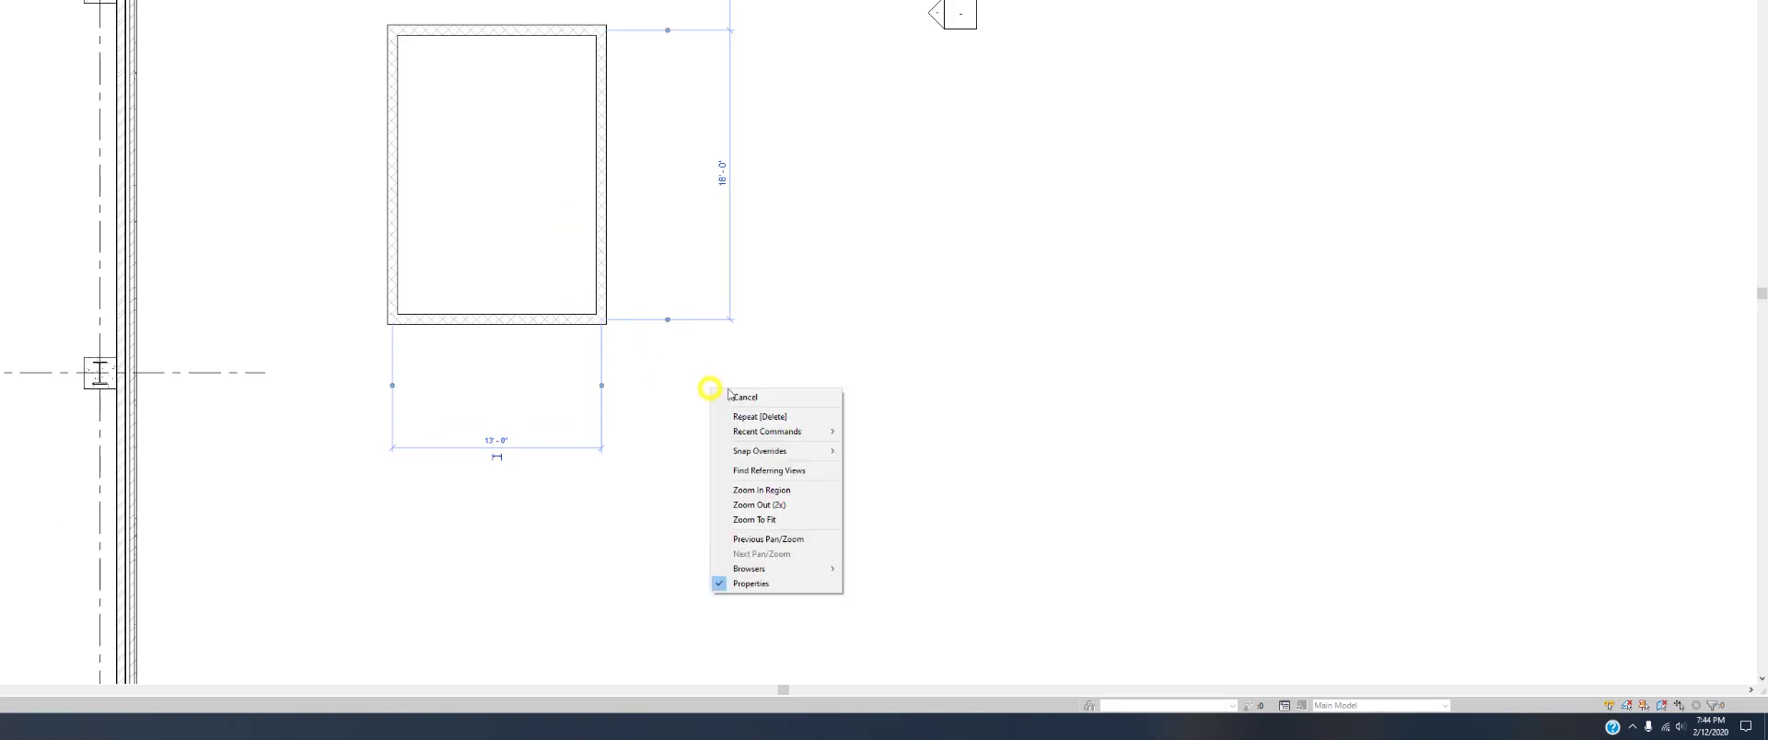
left_click(728, 398)
middle_click_drag(737, 395, 1117, 503)
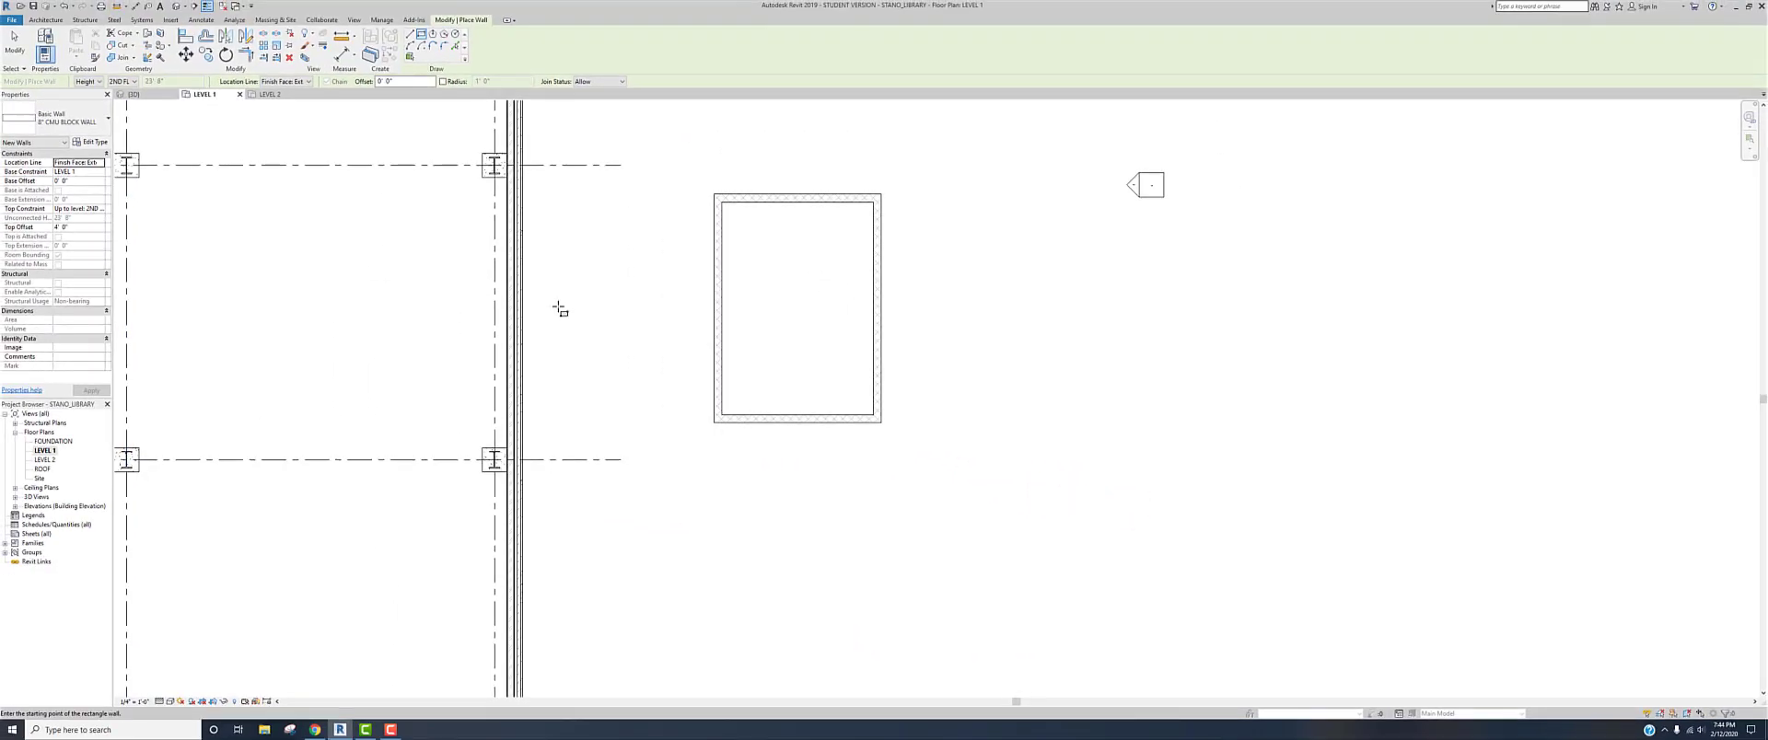
key("Escape")
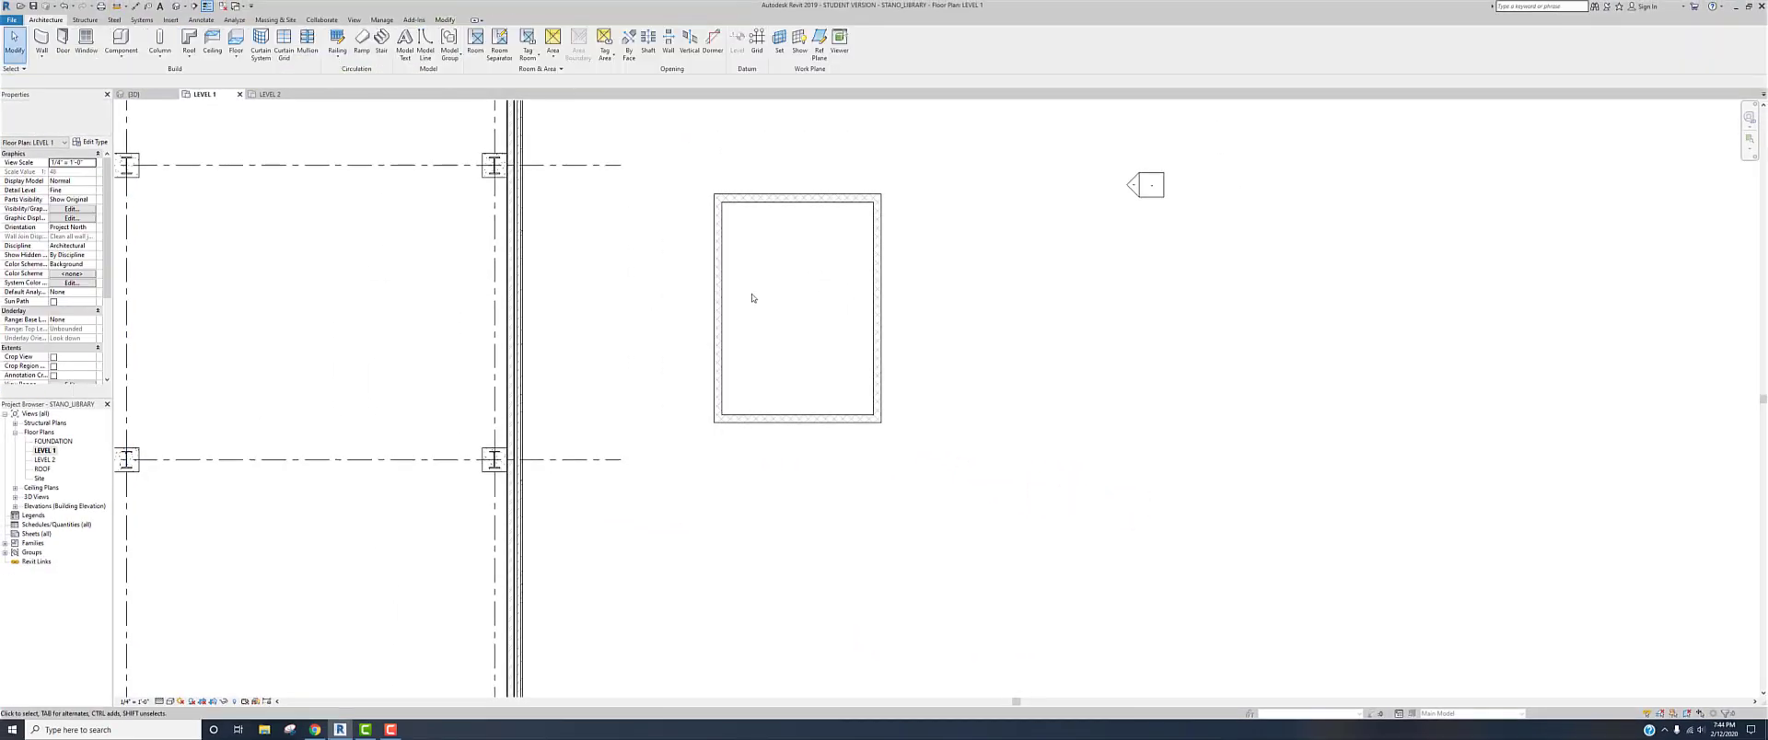
- Constrain all four block walls of the enclosure up to level ROOF with a top offset of 0
left_click(717, 297)
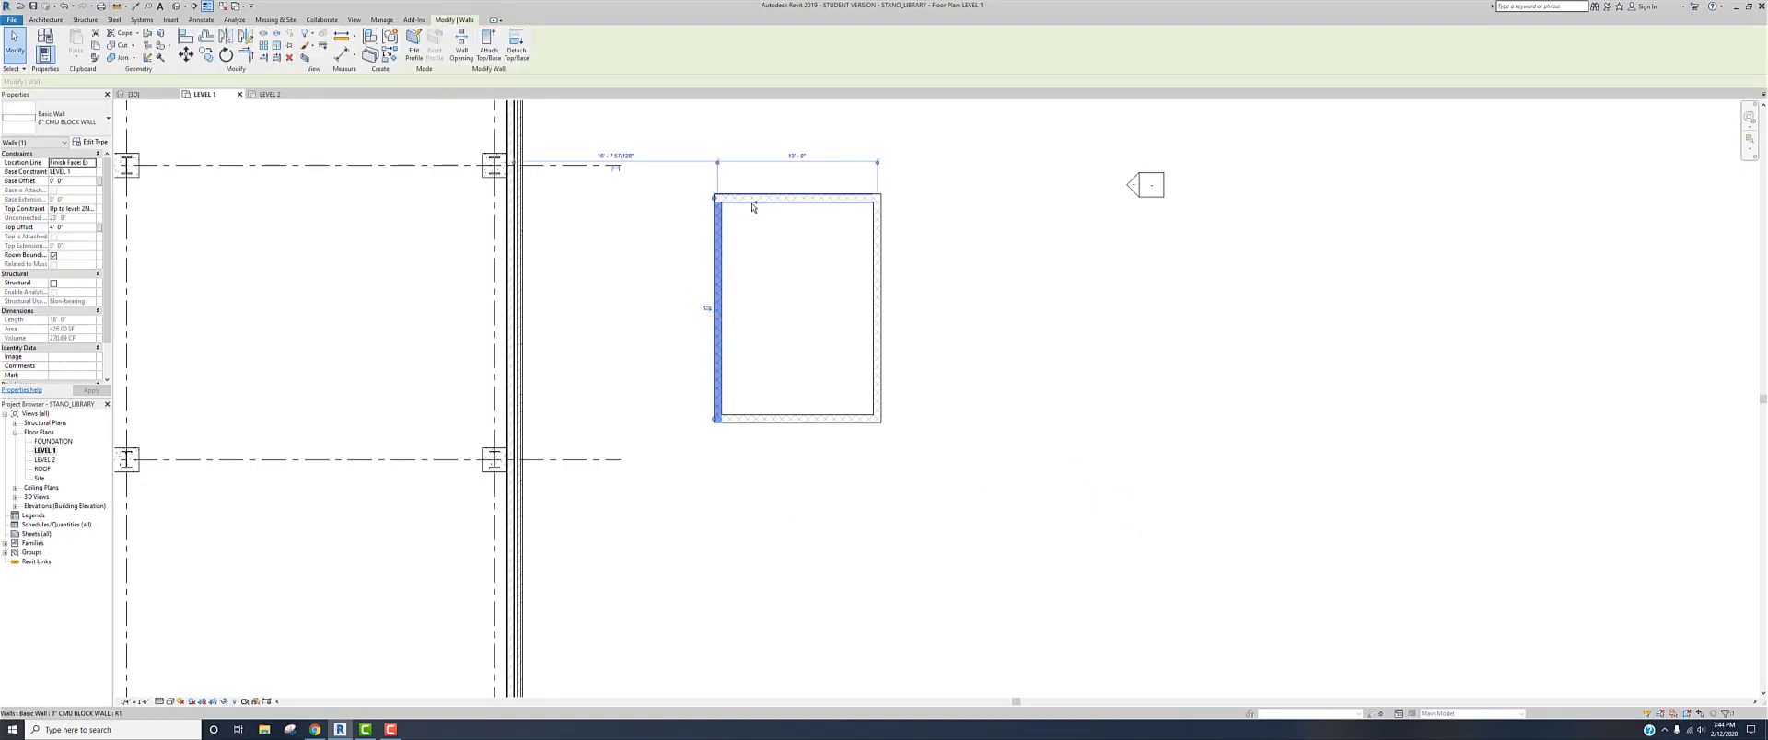
left_click(654, 205)
left_click_drag(682, 176, 931, 443)
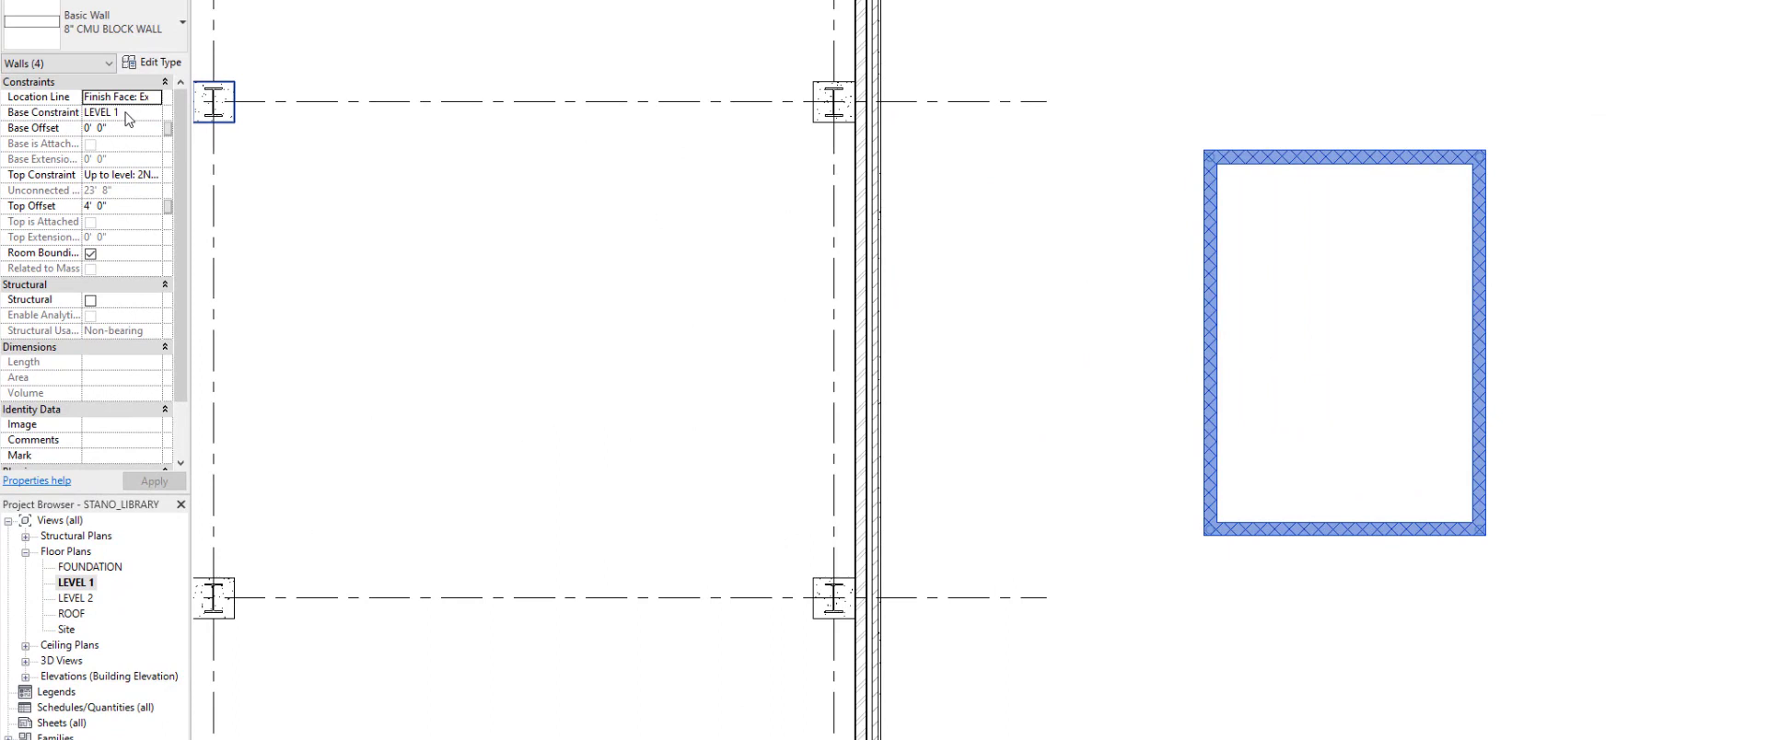
left_click(148, 175)
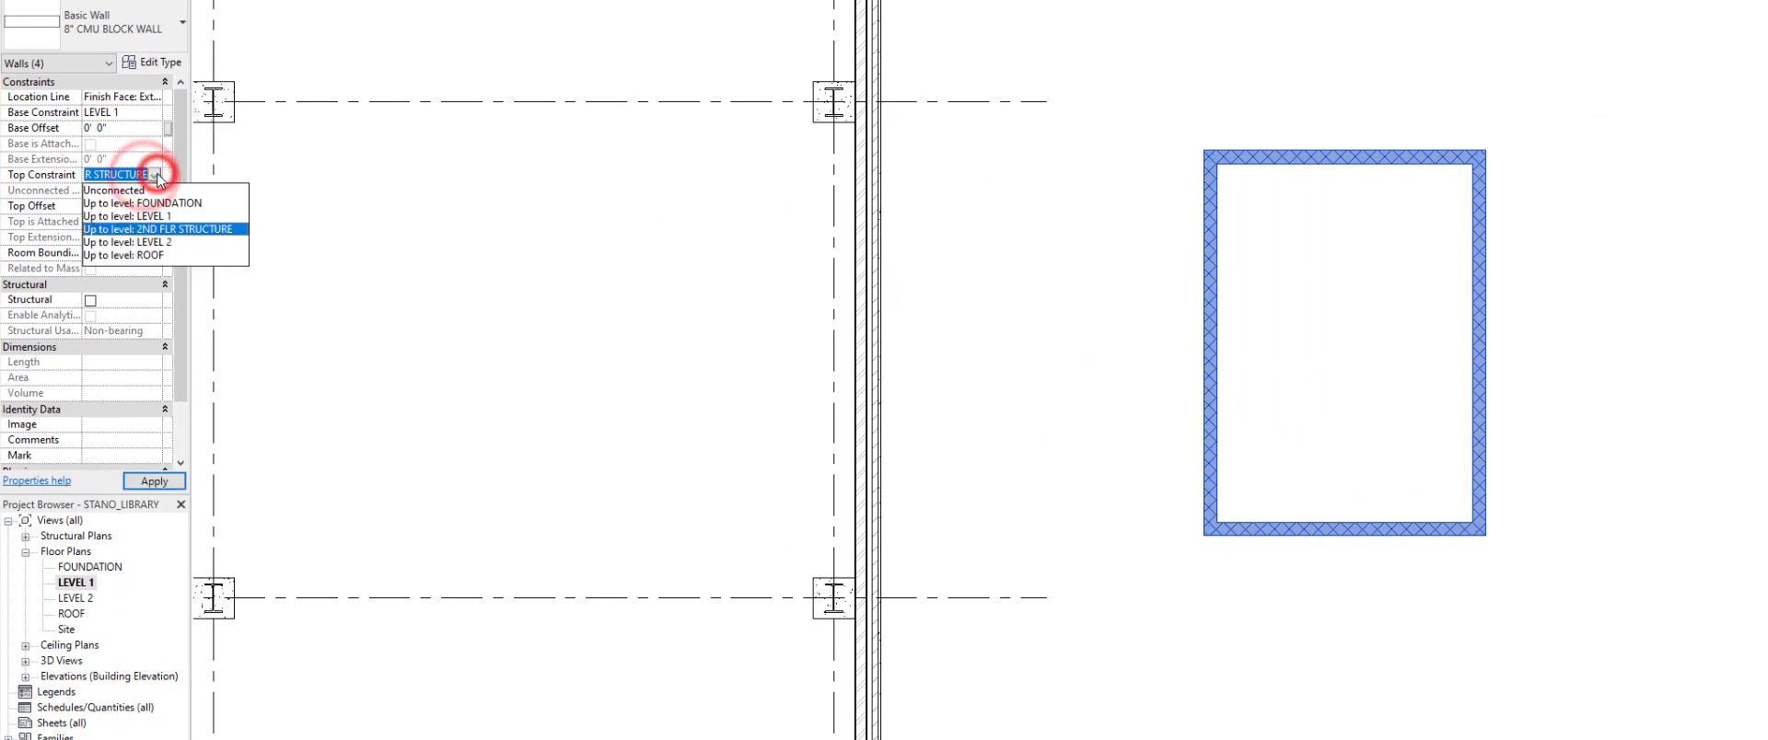
left_click(130, 256)
left_click(123, 213)
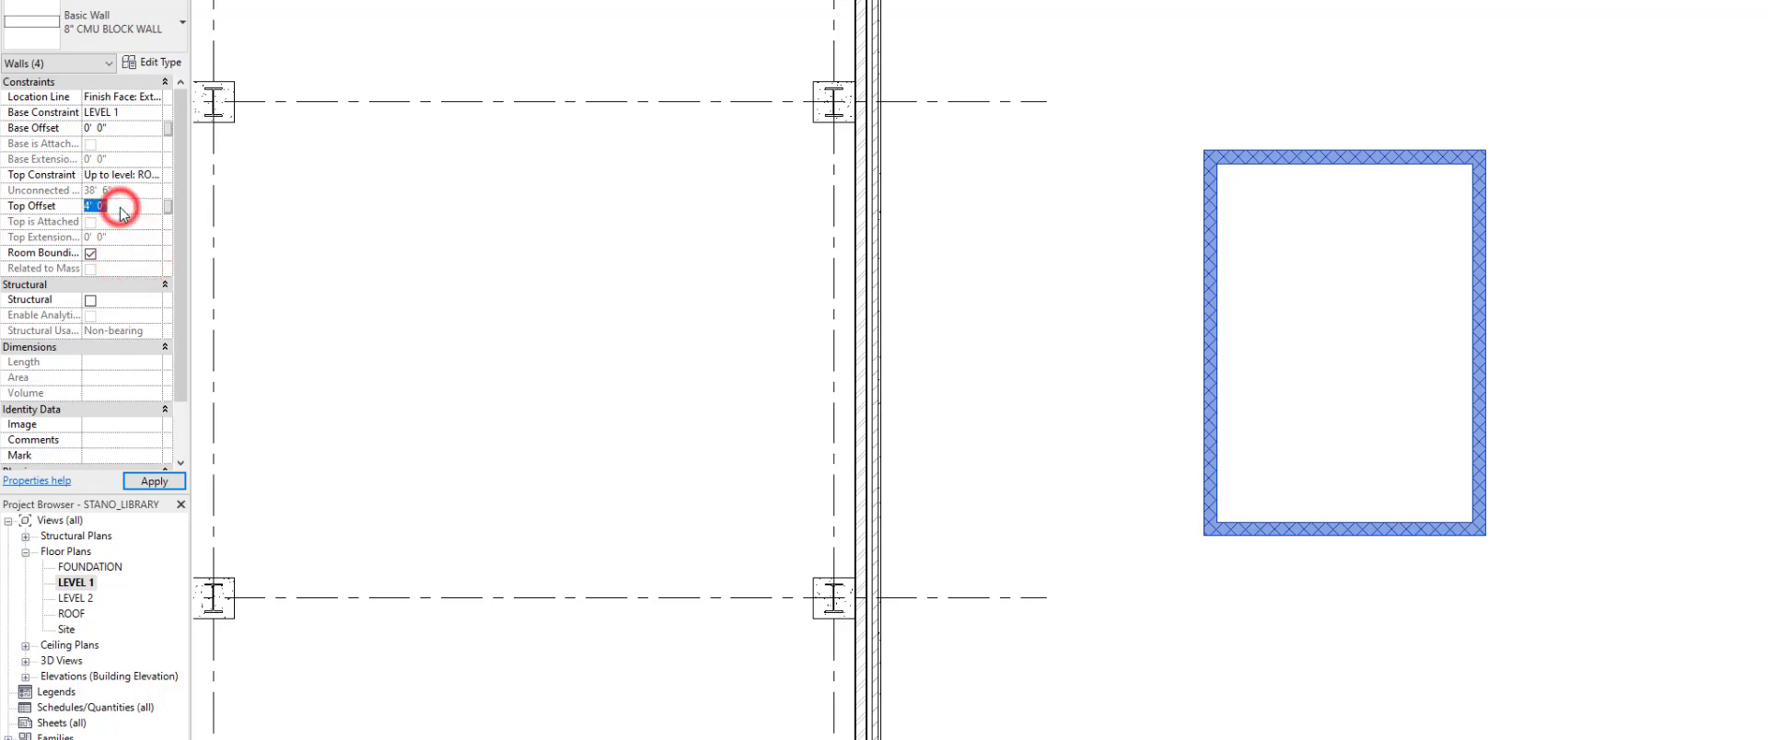
type("0")
left_click(147, 481)
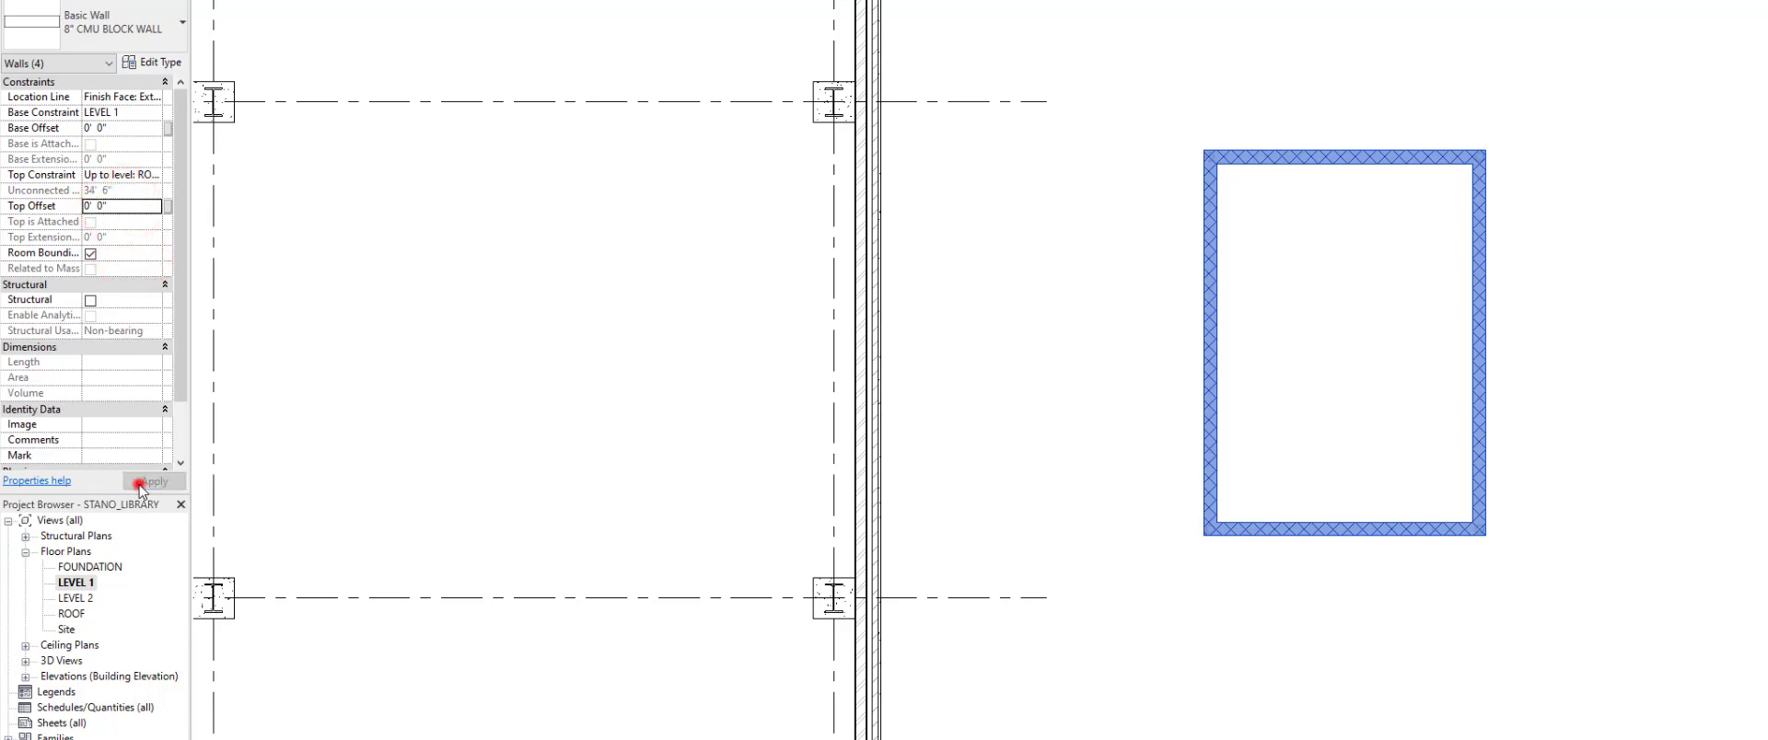
left_click(1010, 311)
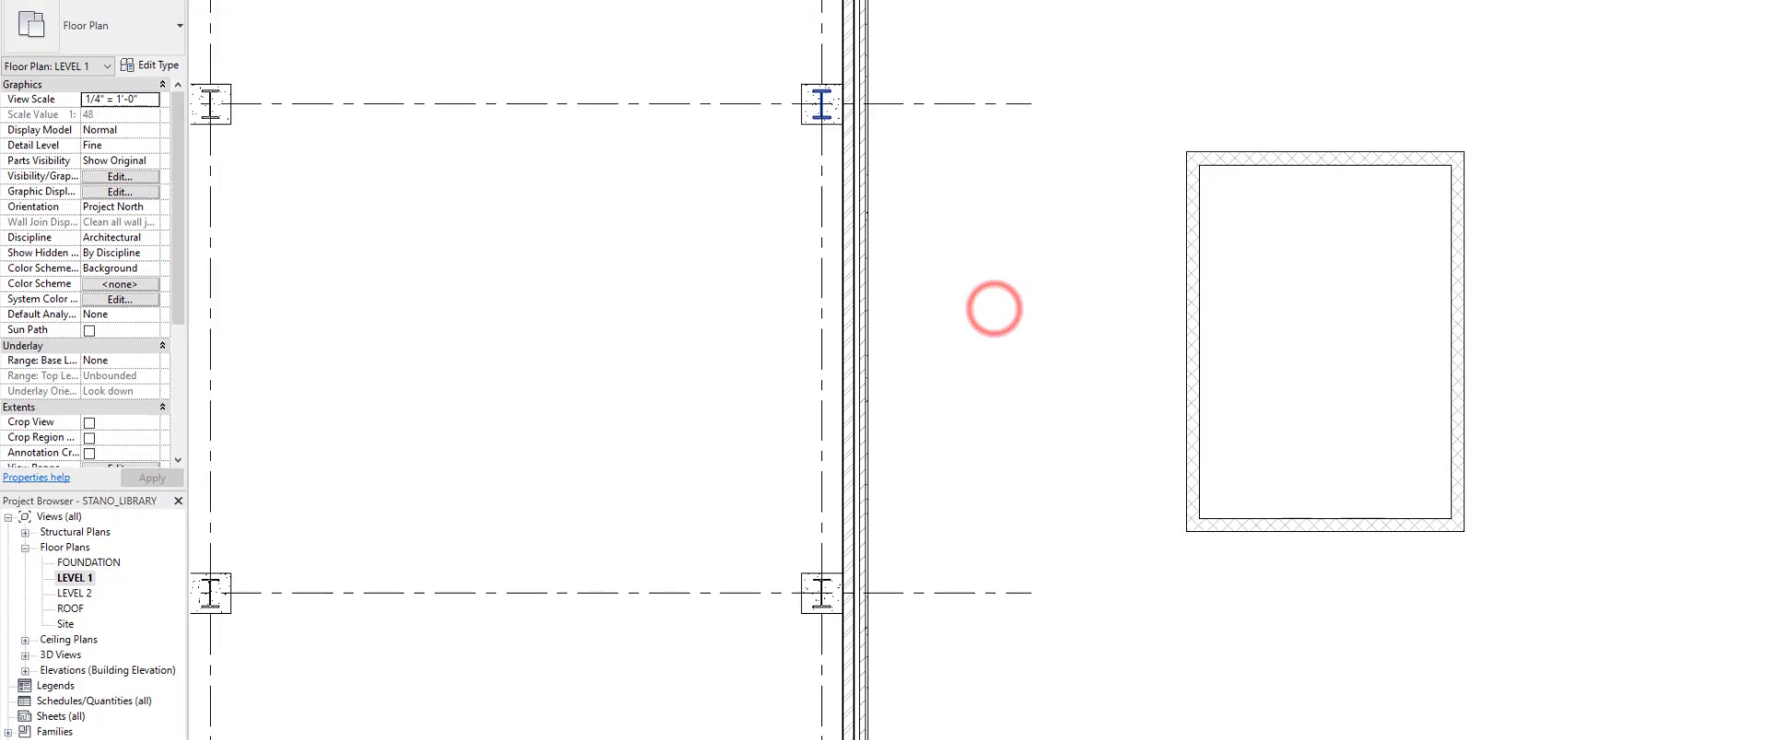
- Examine the height of the block wall shaft against the building in the 3D view, from the front and from above
left_click(175, 6)
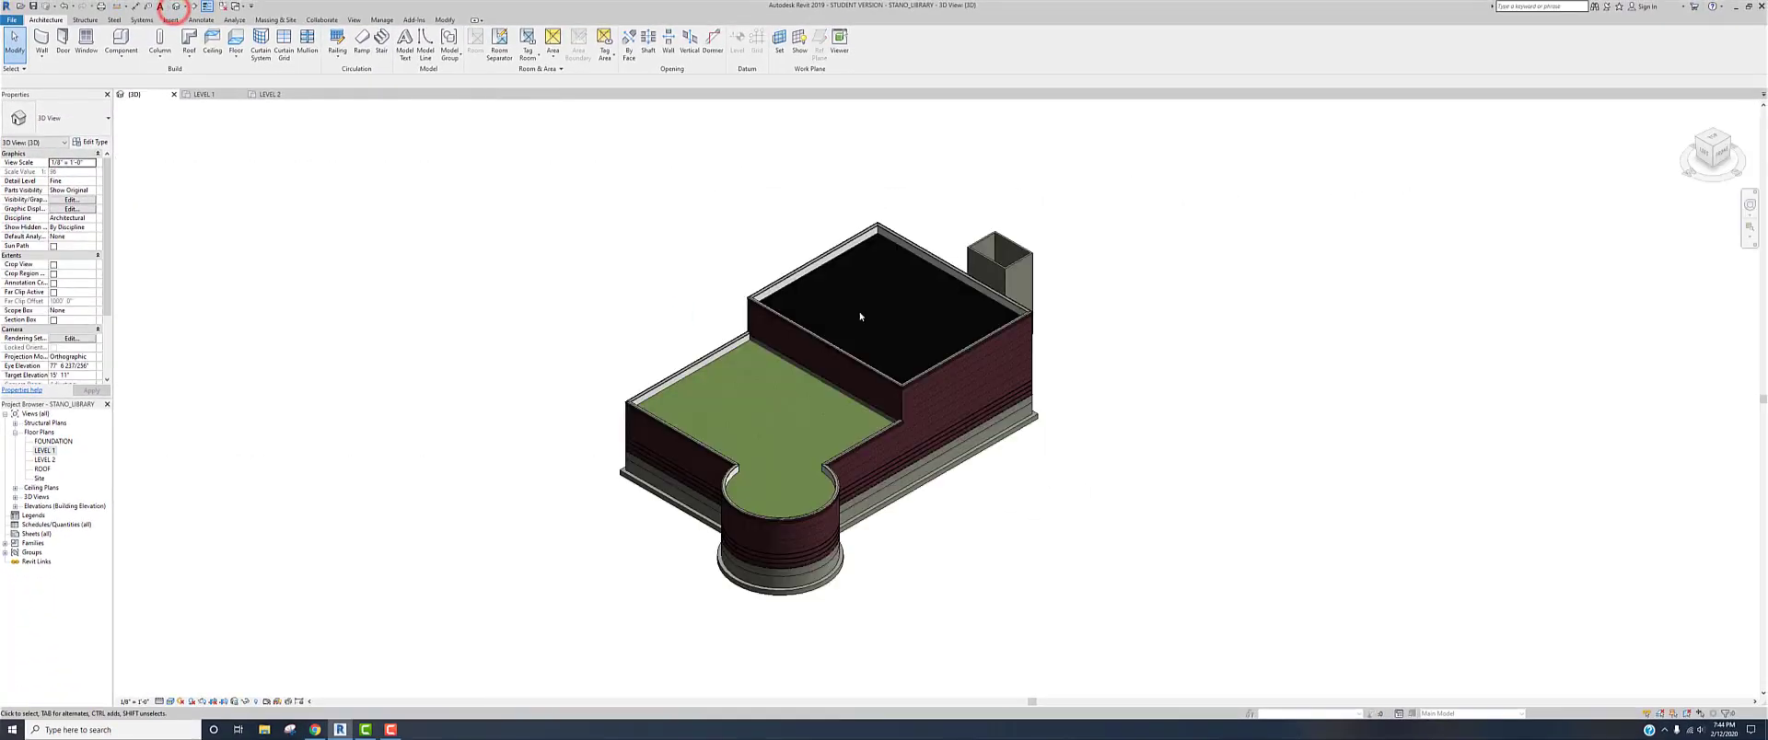
scroll(860, 317, "up", 5)
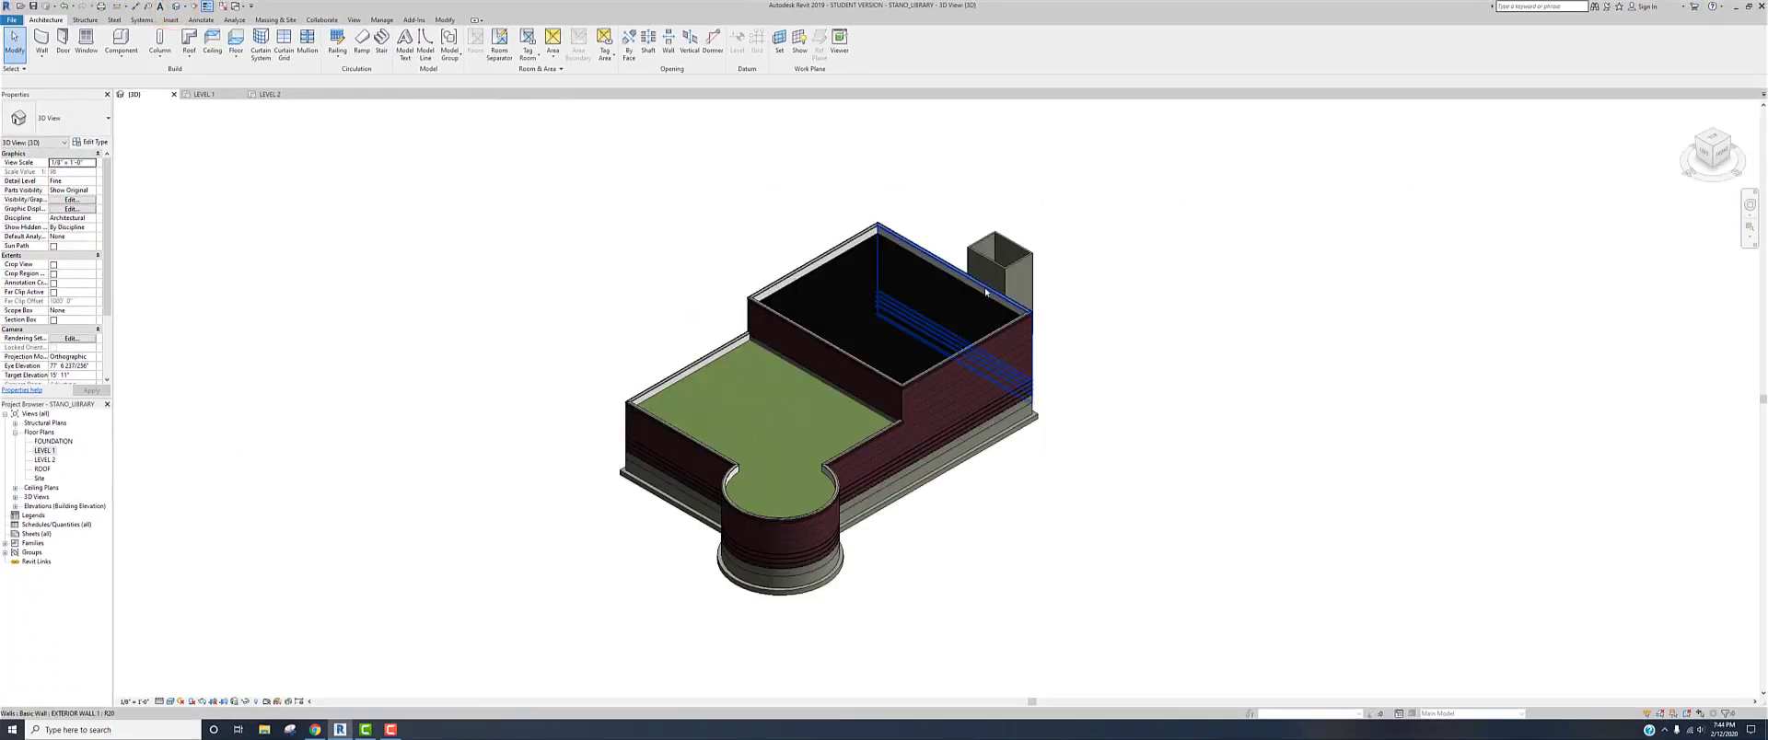
left_click(1721, 152)
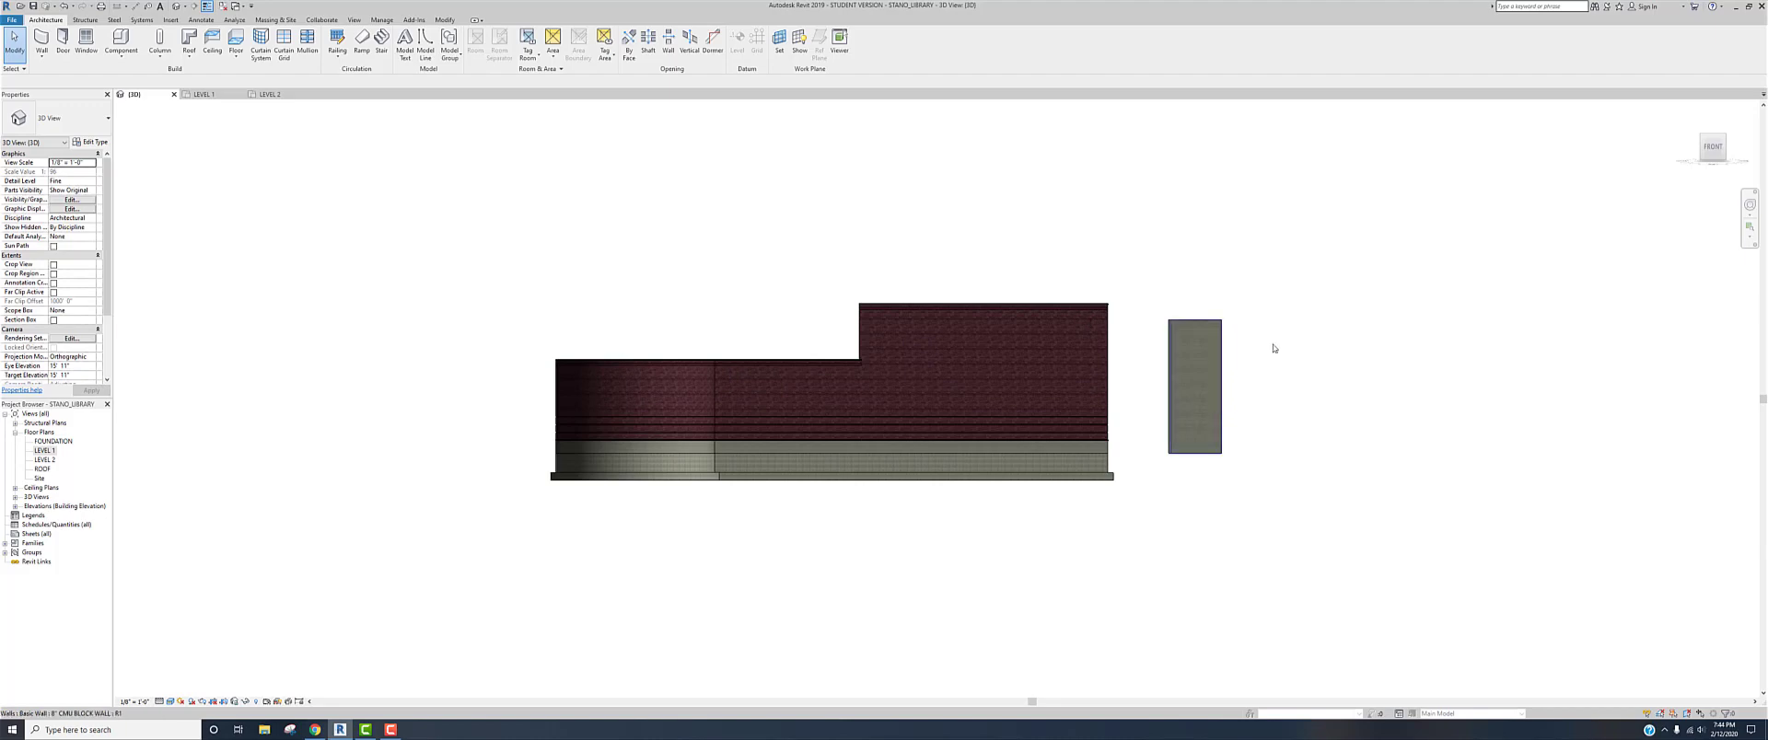
left_click(1703, 160)
scroll(1266, 382, "up", 5)
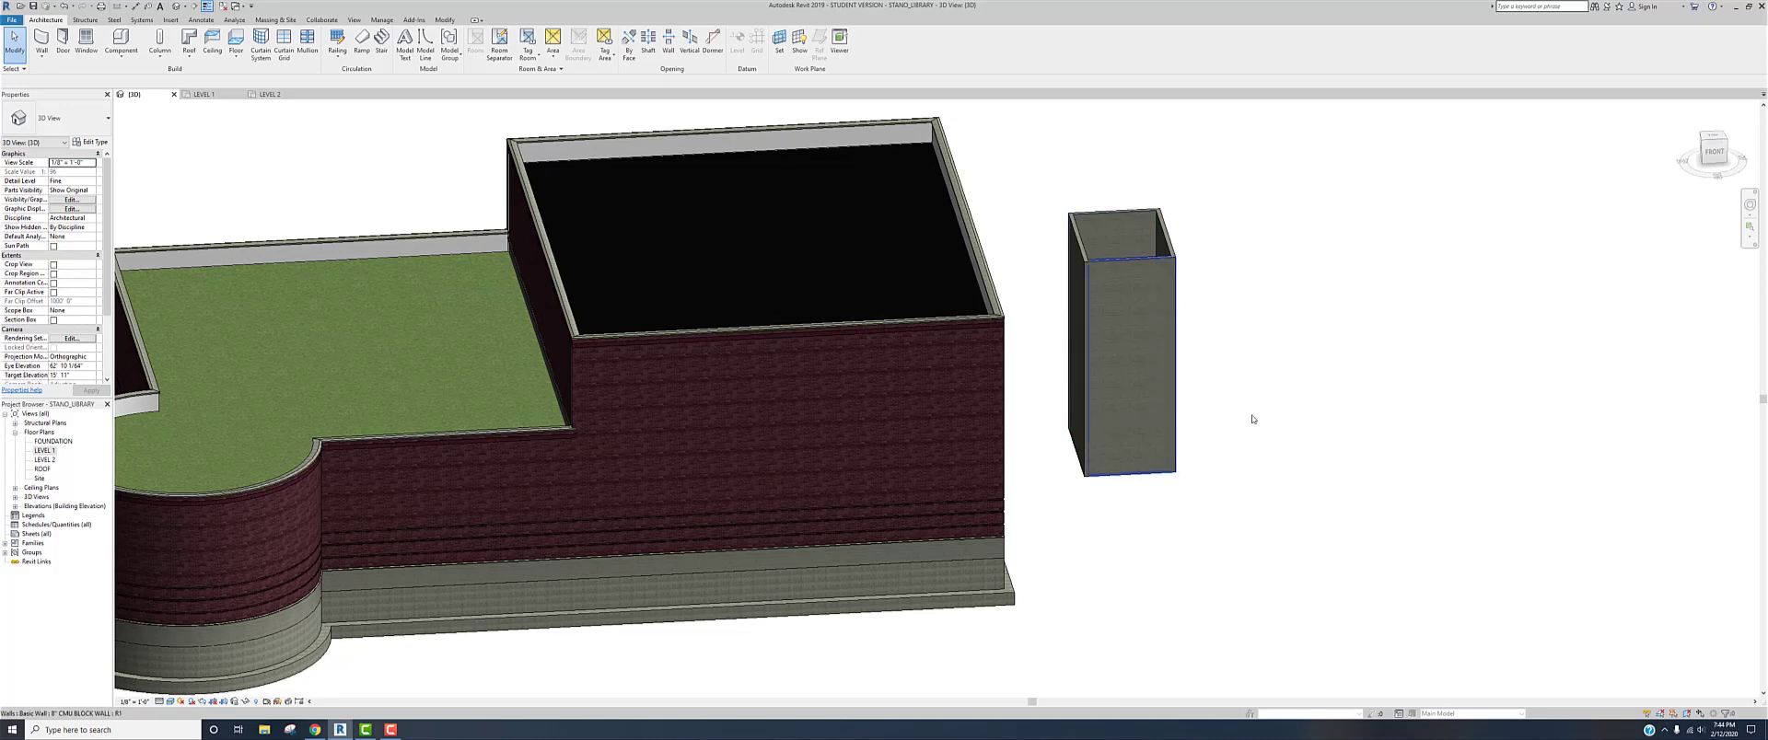
- Start a cast-in-place monolithic stair on the LEVEL 1 floor plan and set its top level to LEVEL 2
double_click(46, 452)
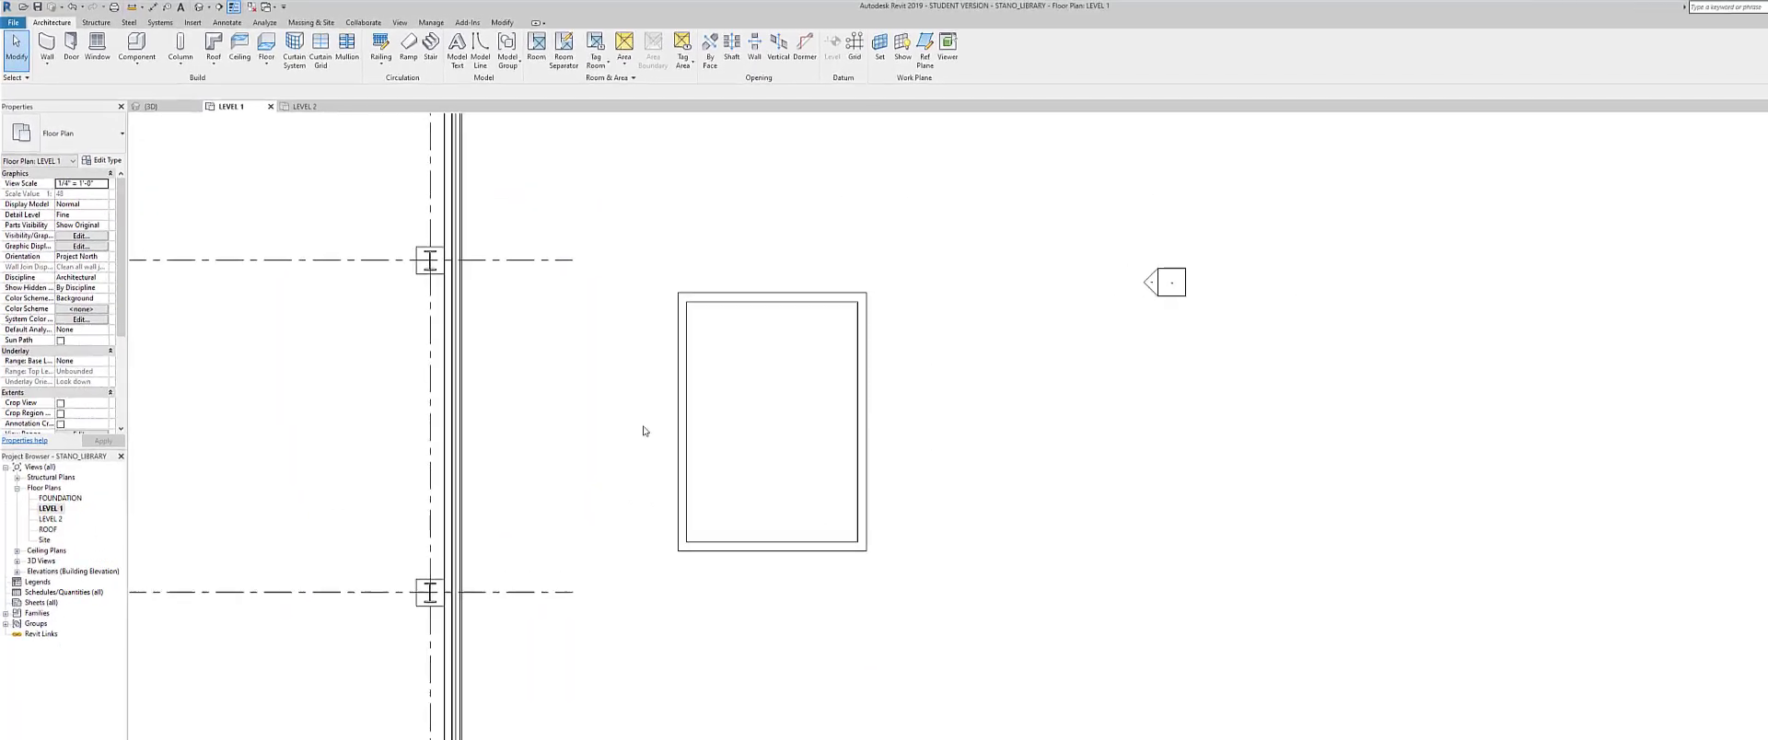
left_click(424, 40)
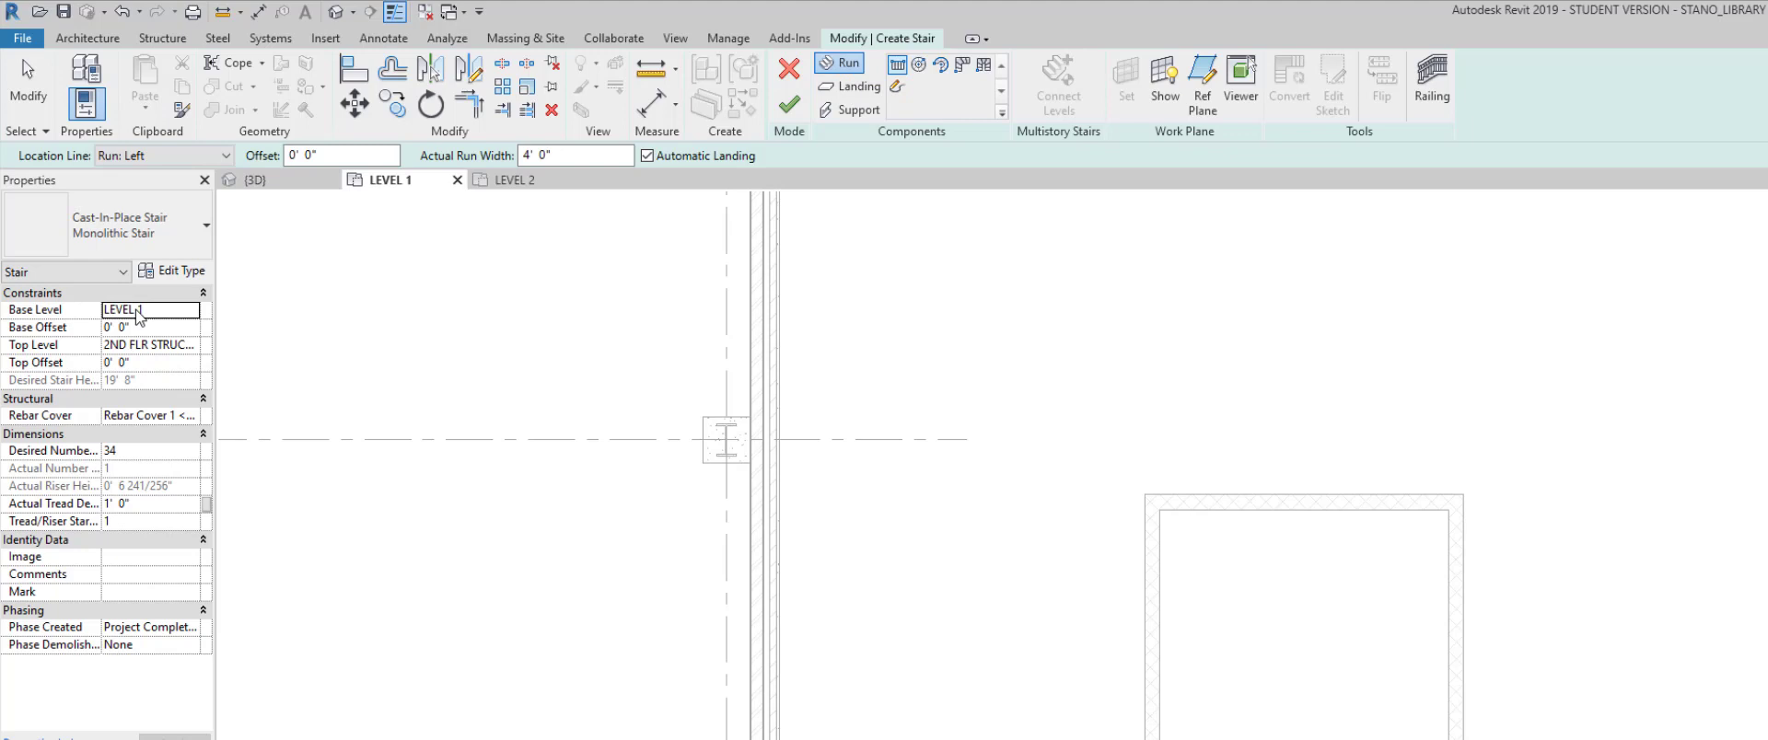
left_click(140, 344)
left_click(191, 344)
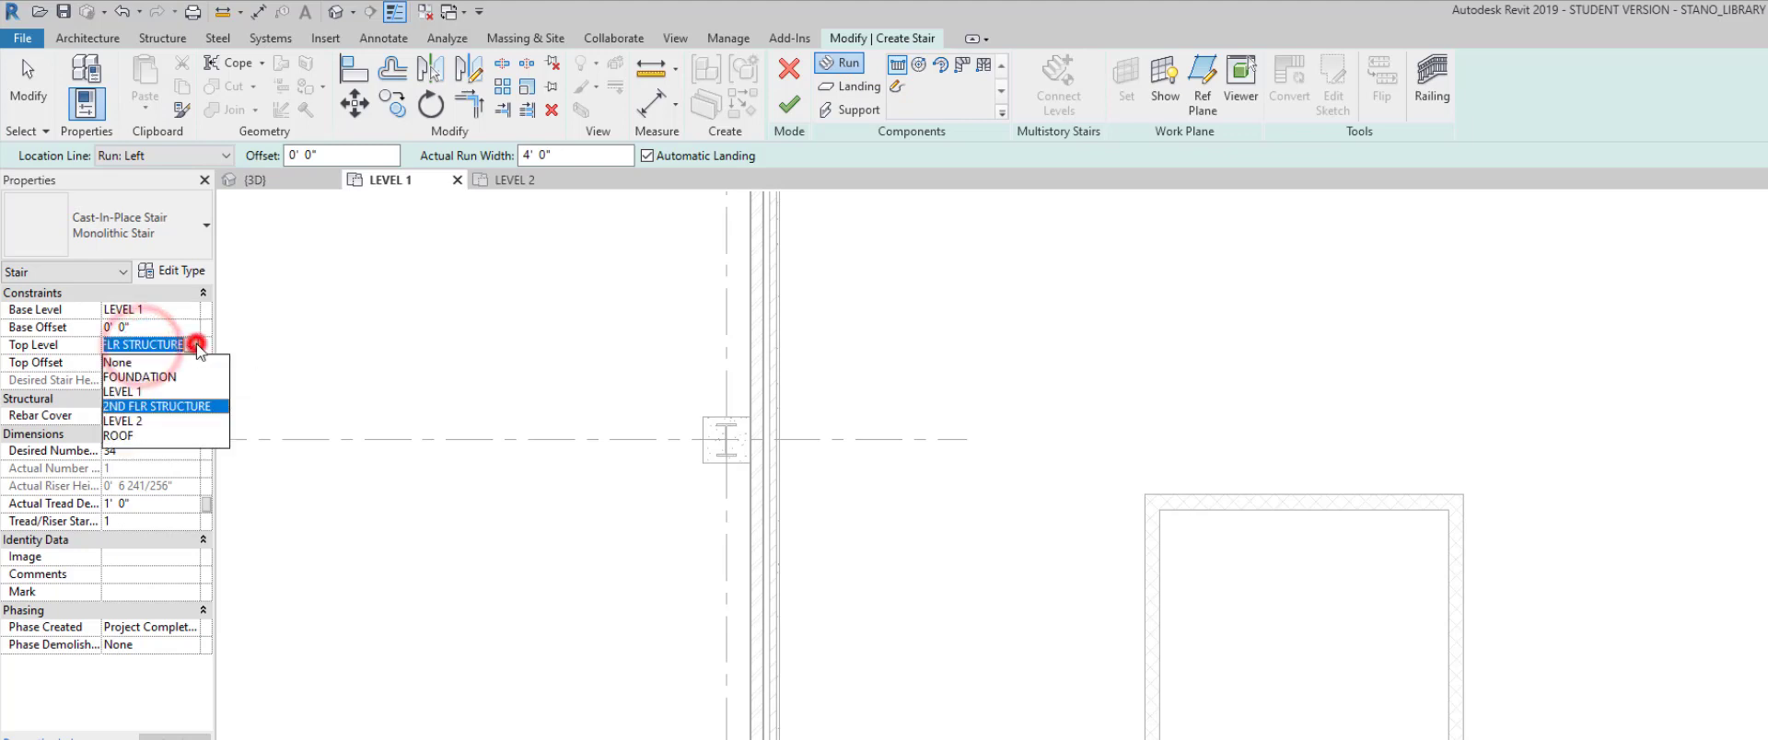
left_click(138, 421)
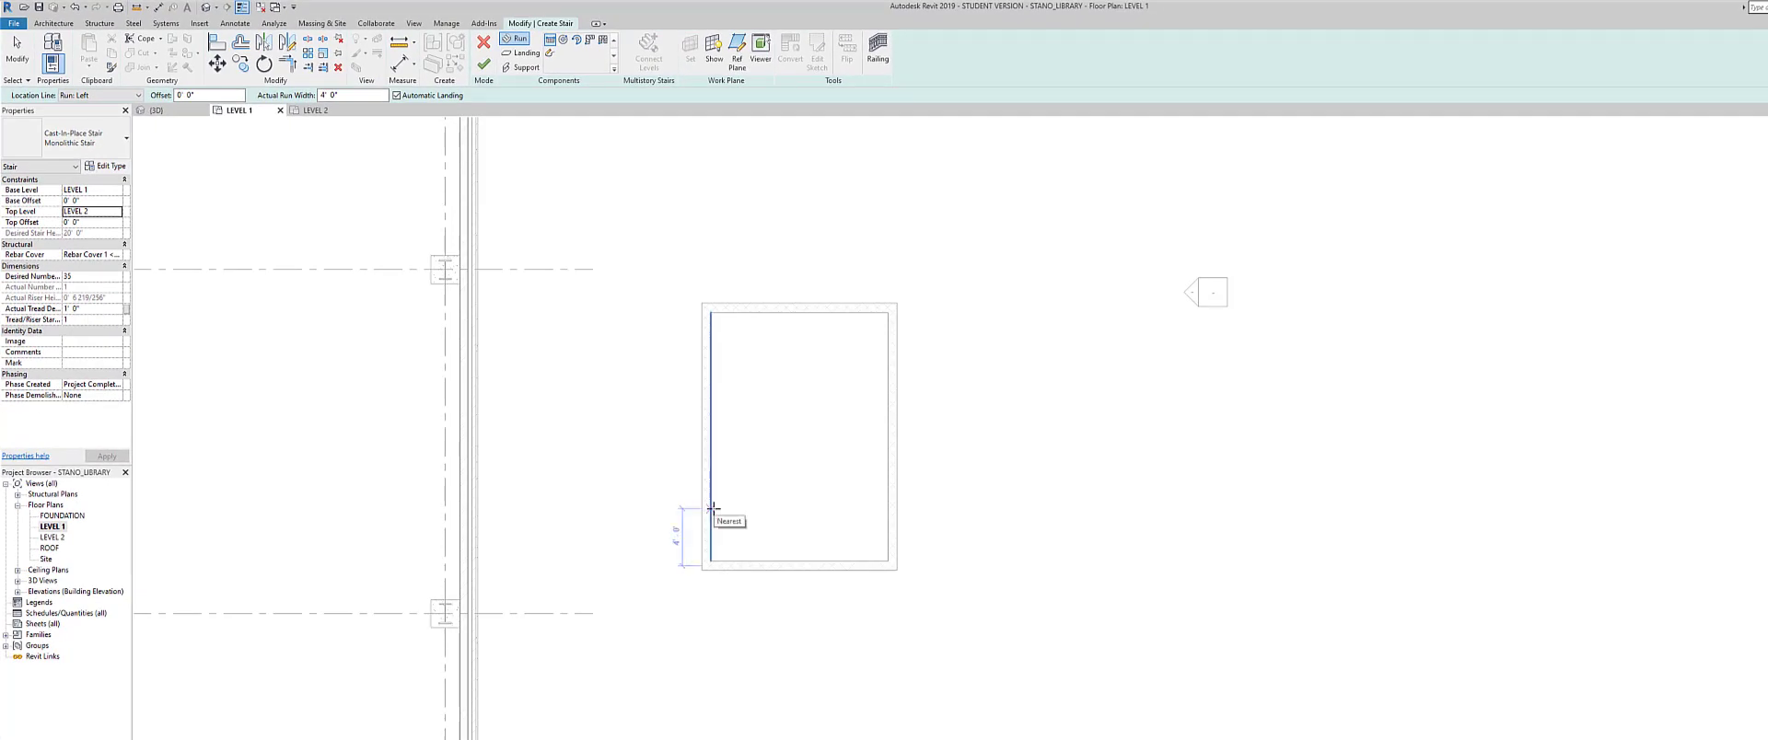
- Place two 8'-0" stair runs inside the shaft, going up along the west wall and returning along the east wall
left_click(712, 507)
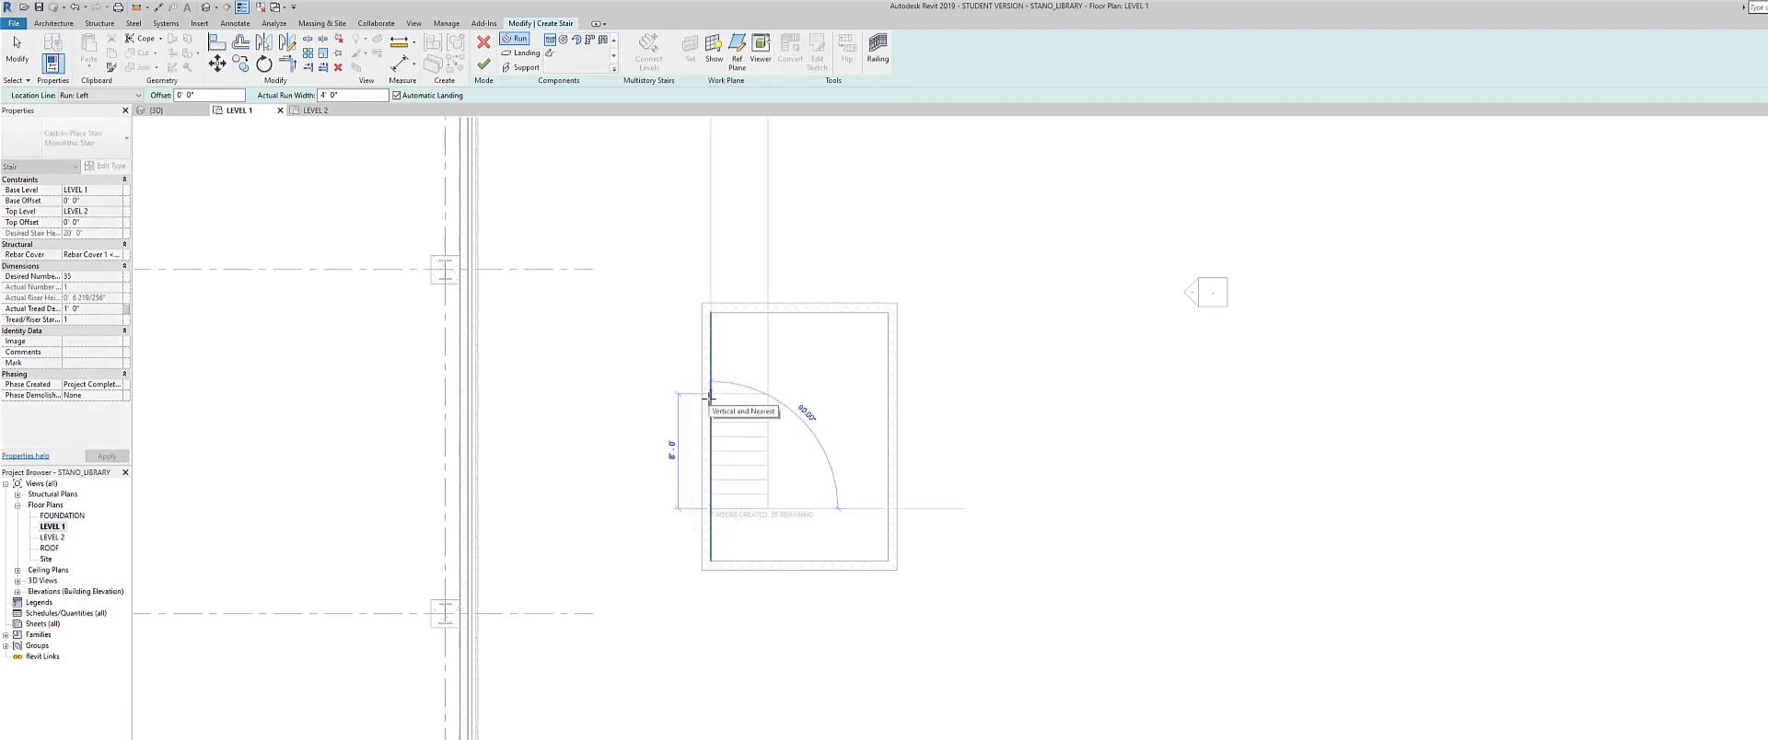
left_click(710, 399)
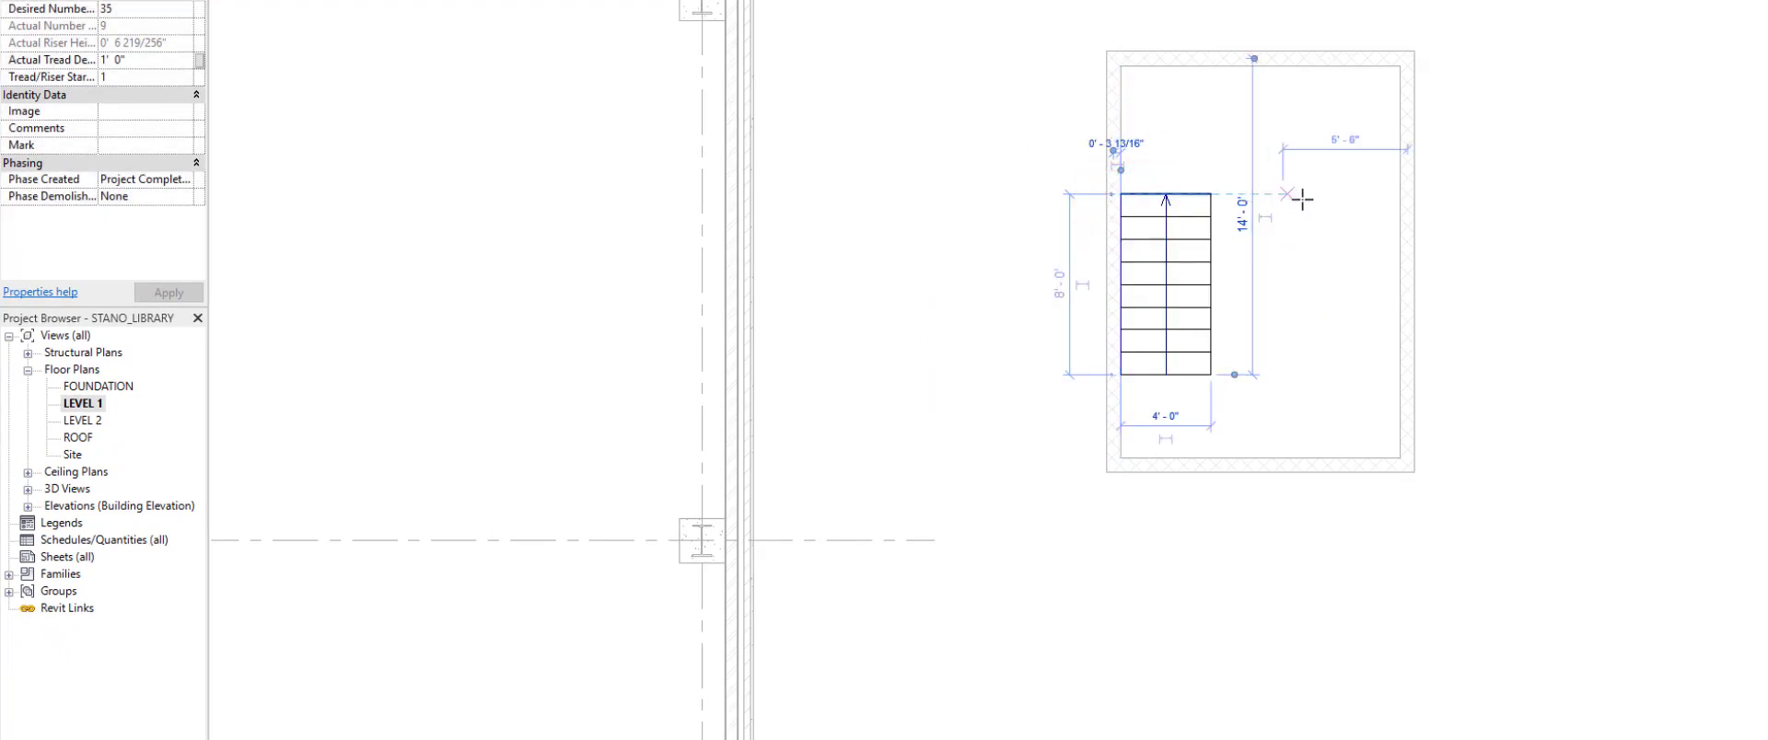
left_click(1393, 198)
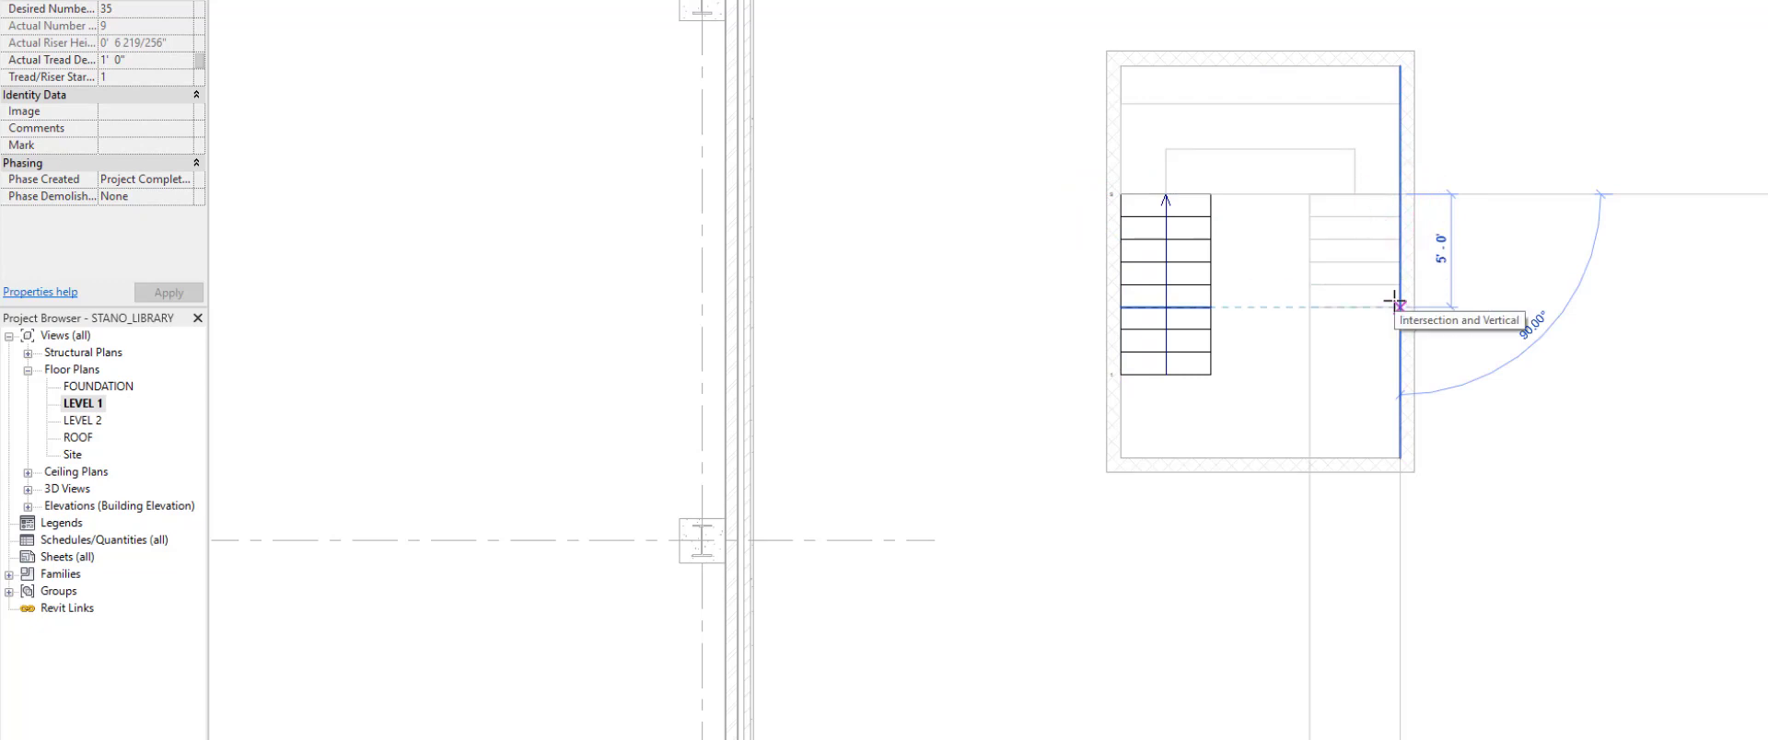
left_click(1393, 378)
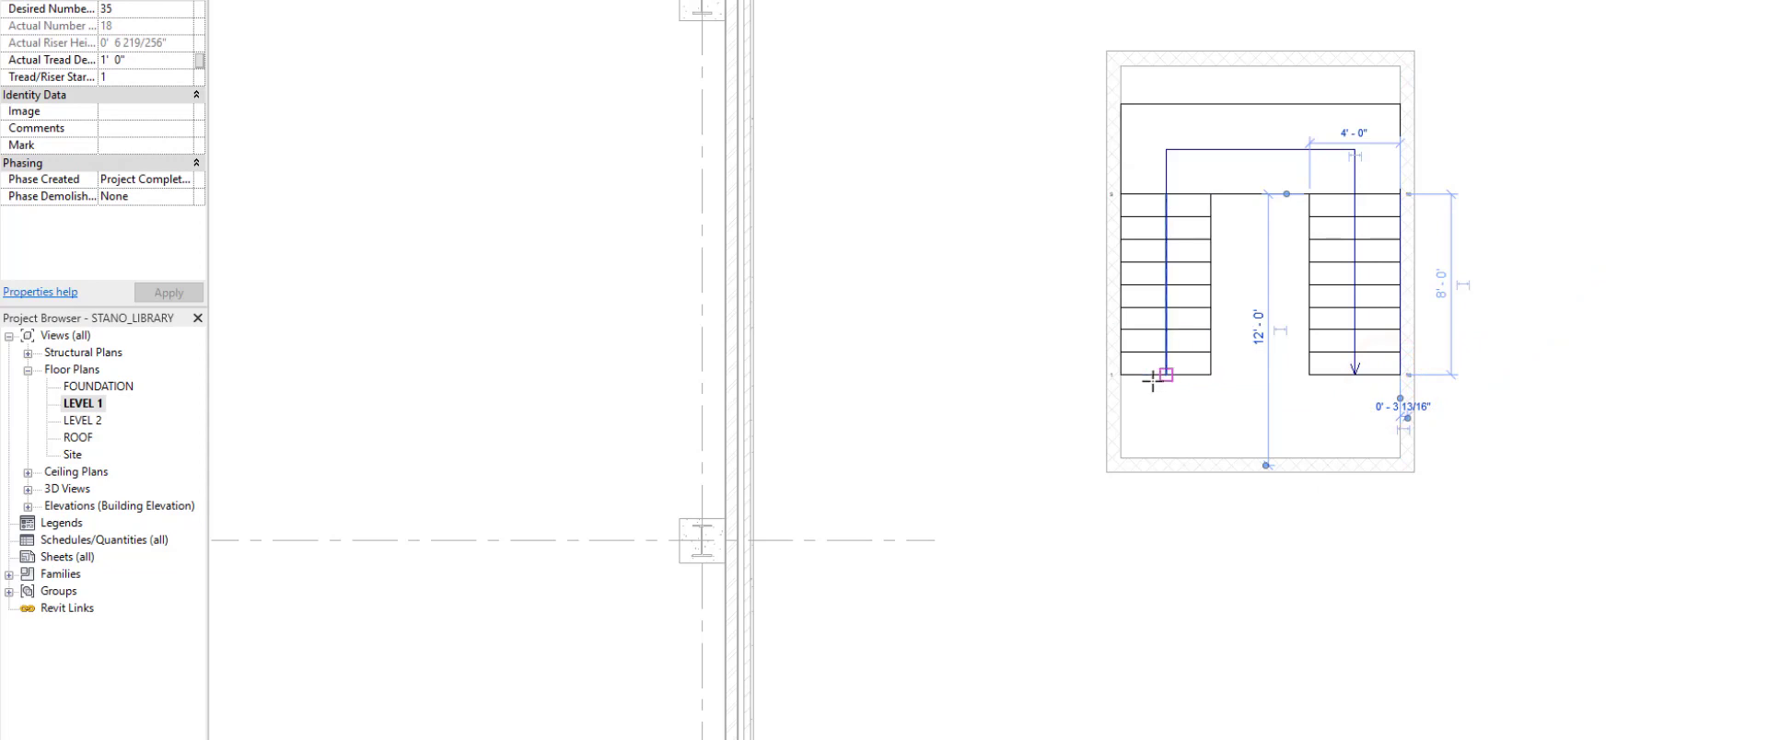
- Add a third run over the west run and a final run over the east one, finish the stair and dismiss the warning
left_click(1121, 375)
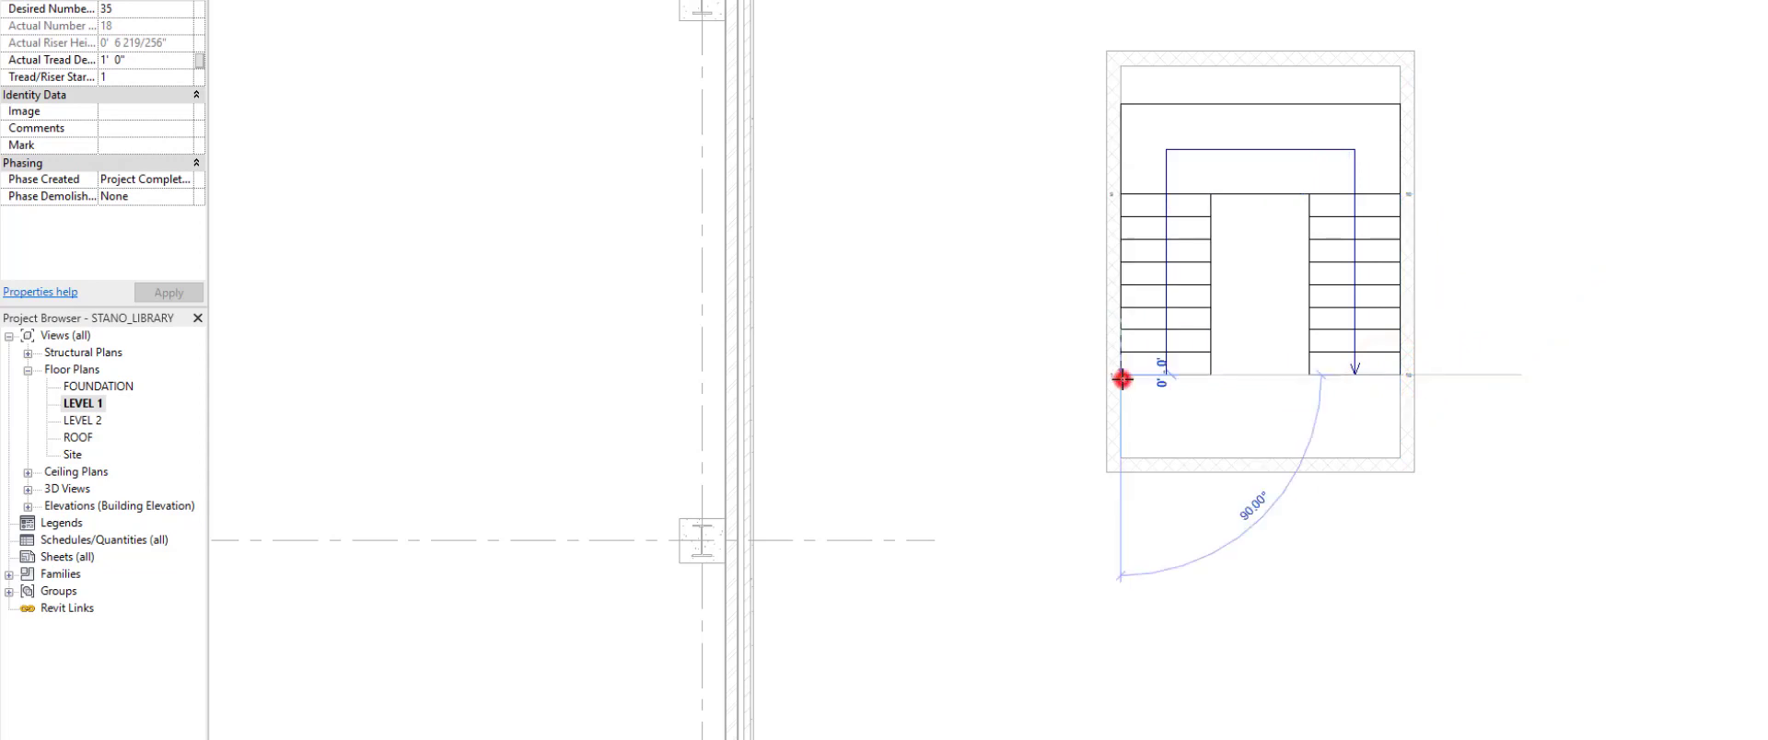
left_click(1118, 196)
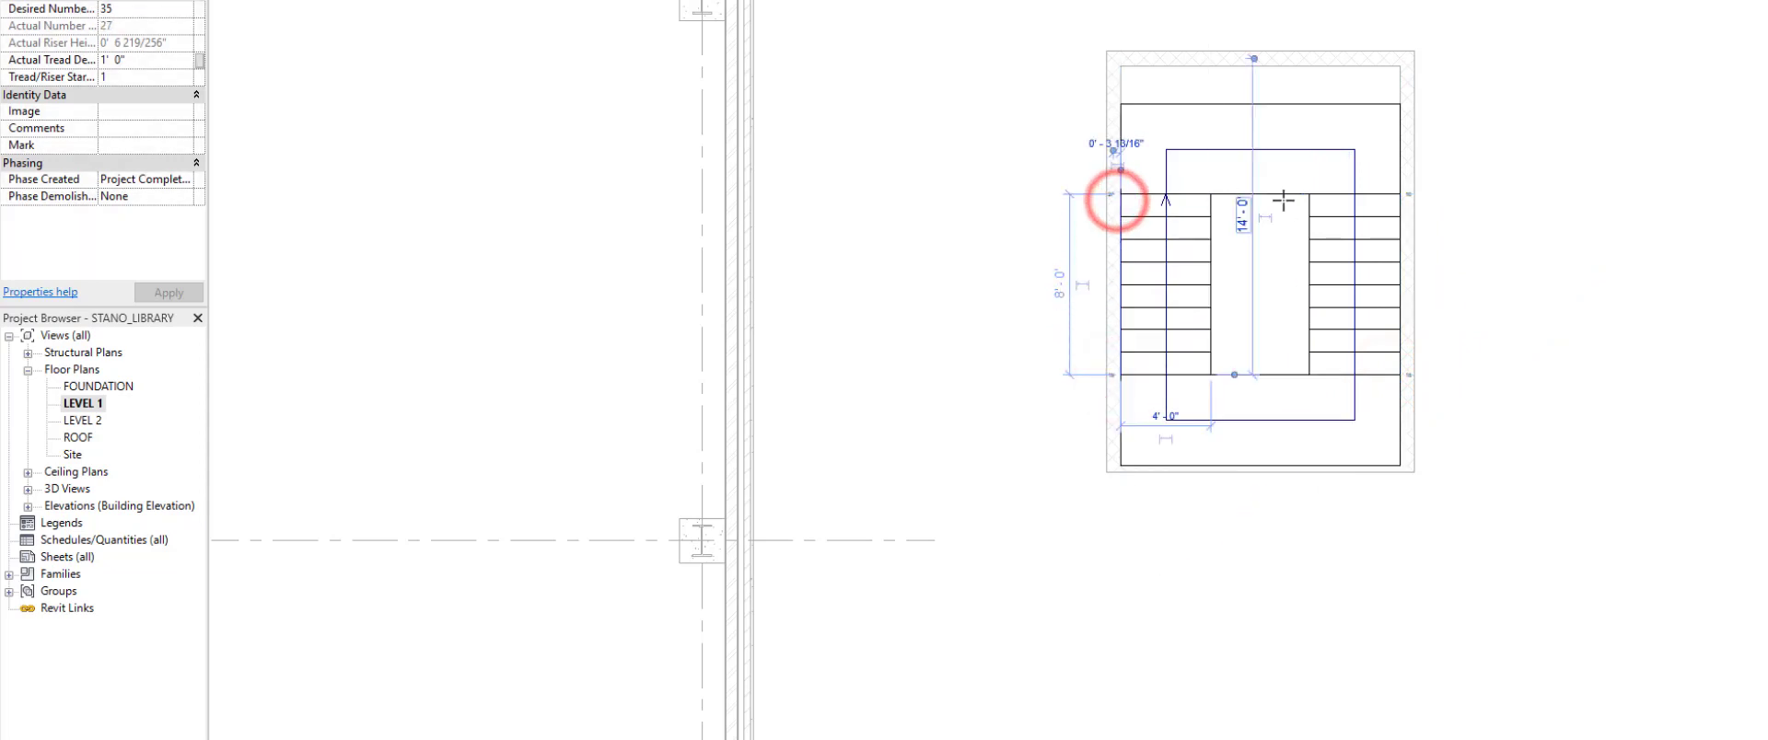
left_click(1399, 196)
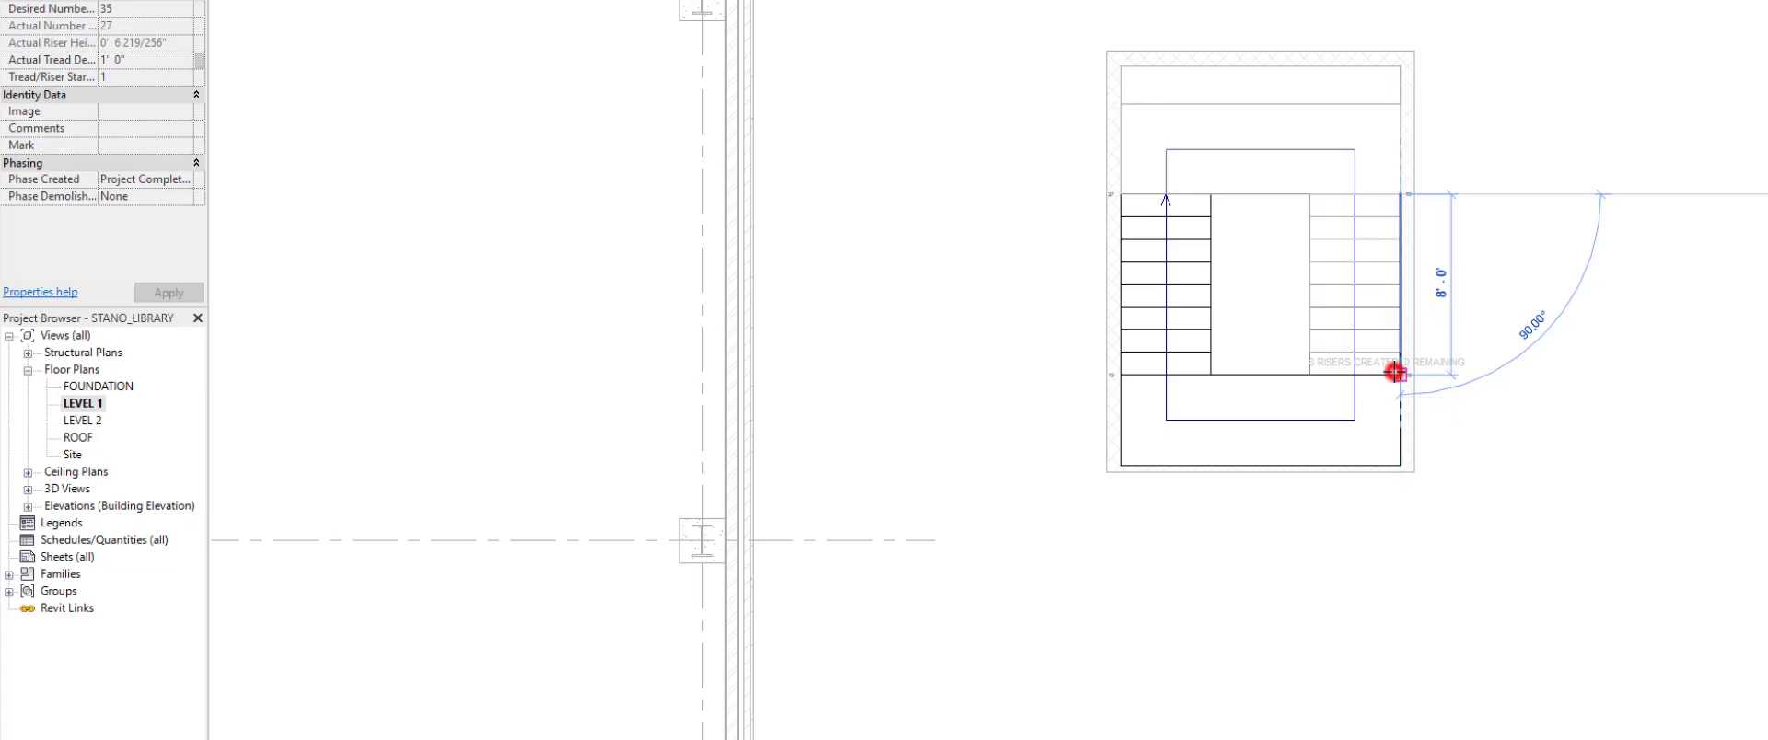
left_click(1395, 372)
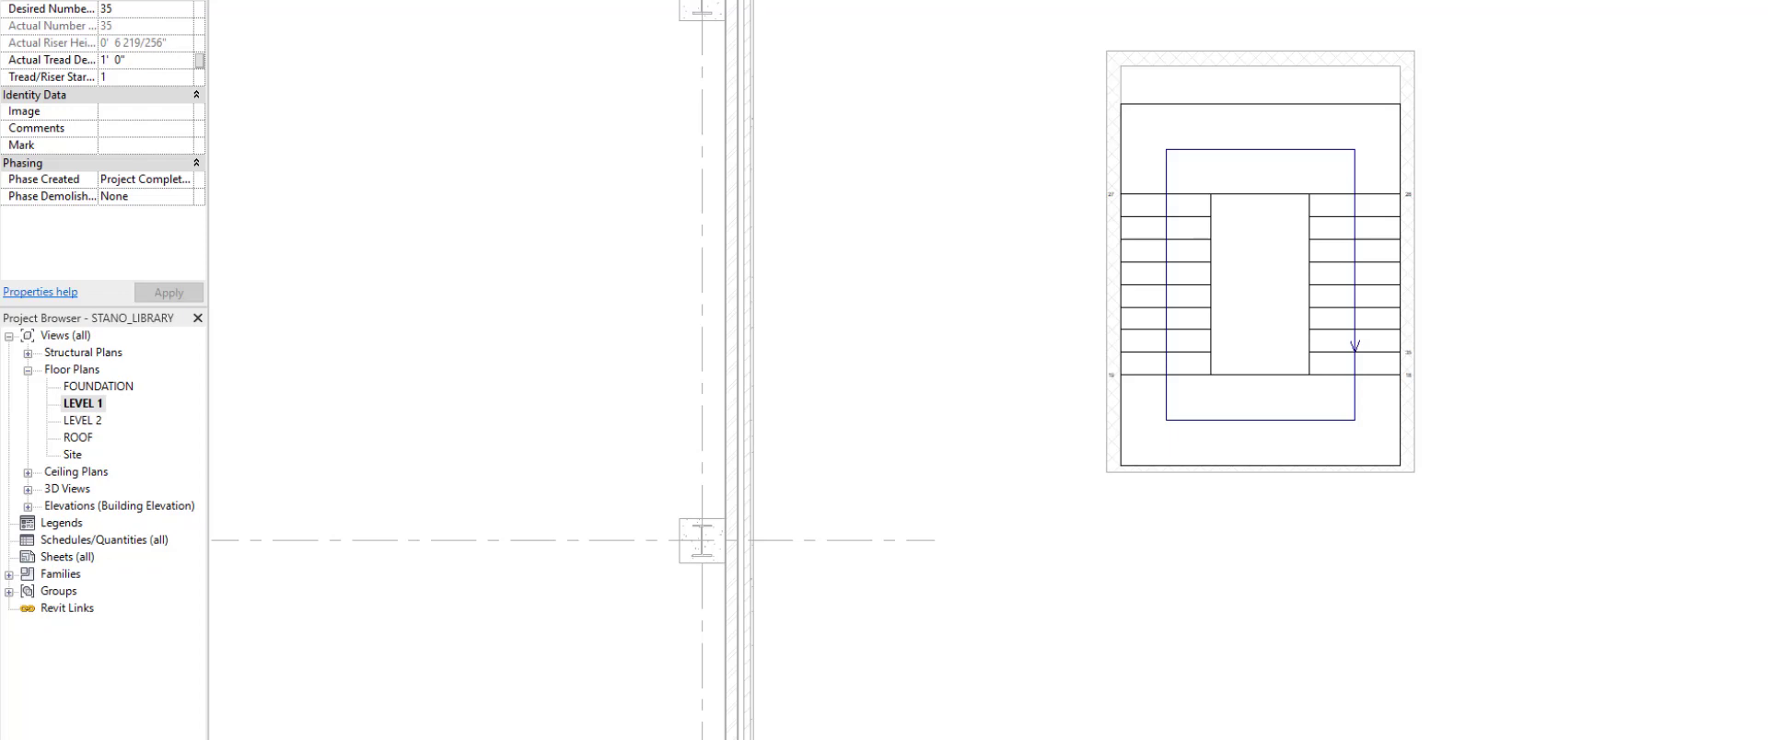
left_click(406, 57)
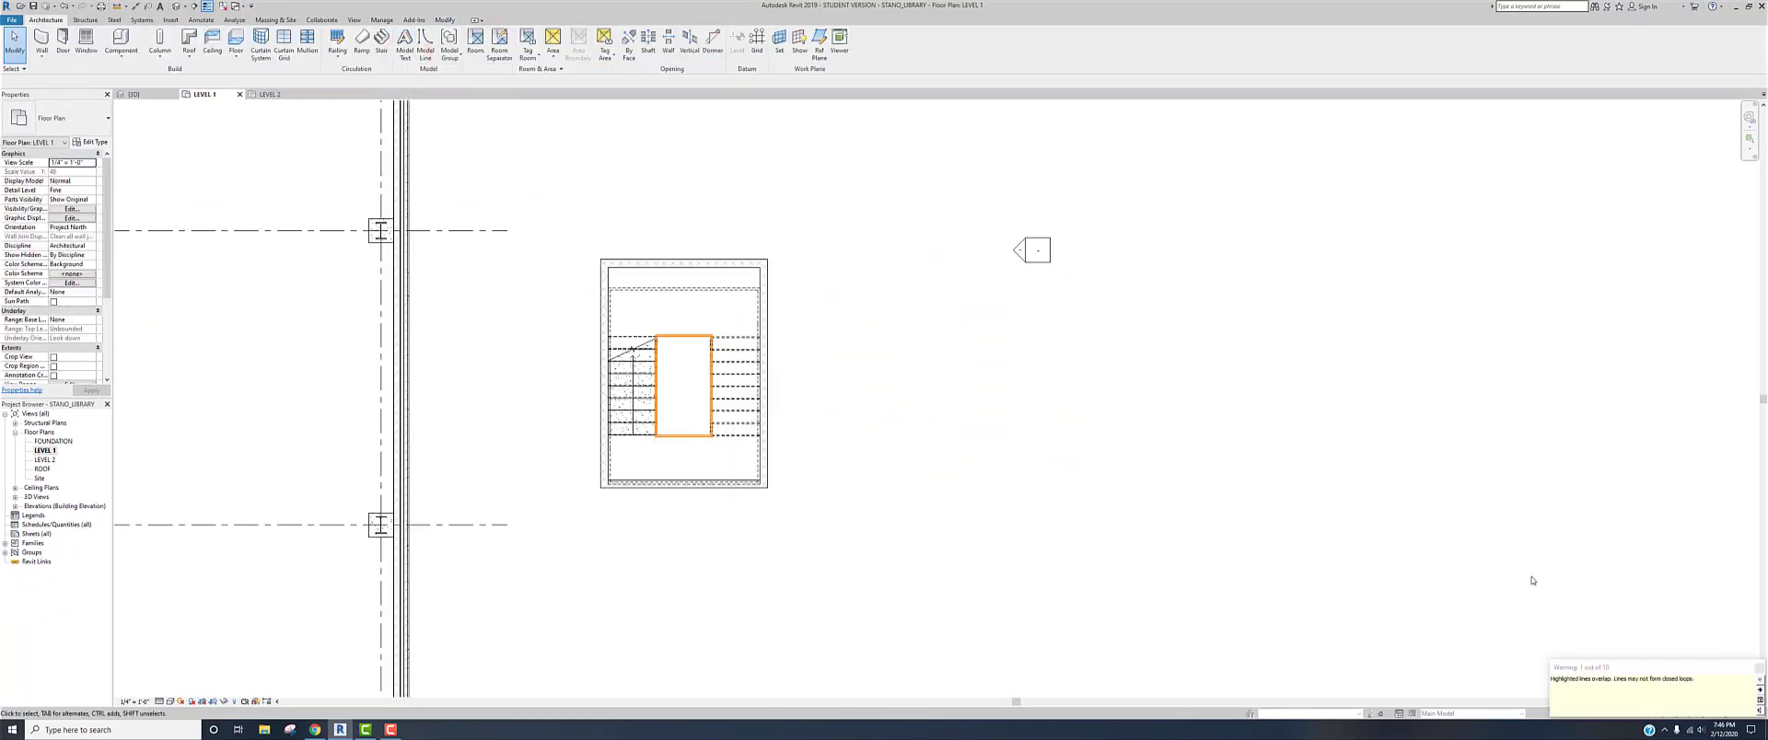
left_click(1761, 669)
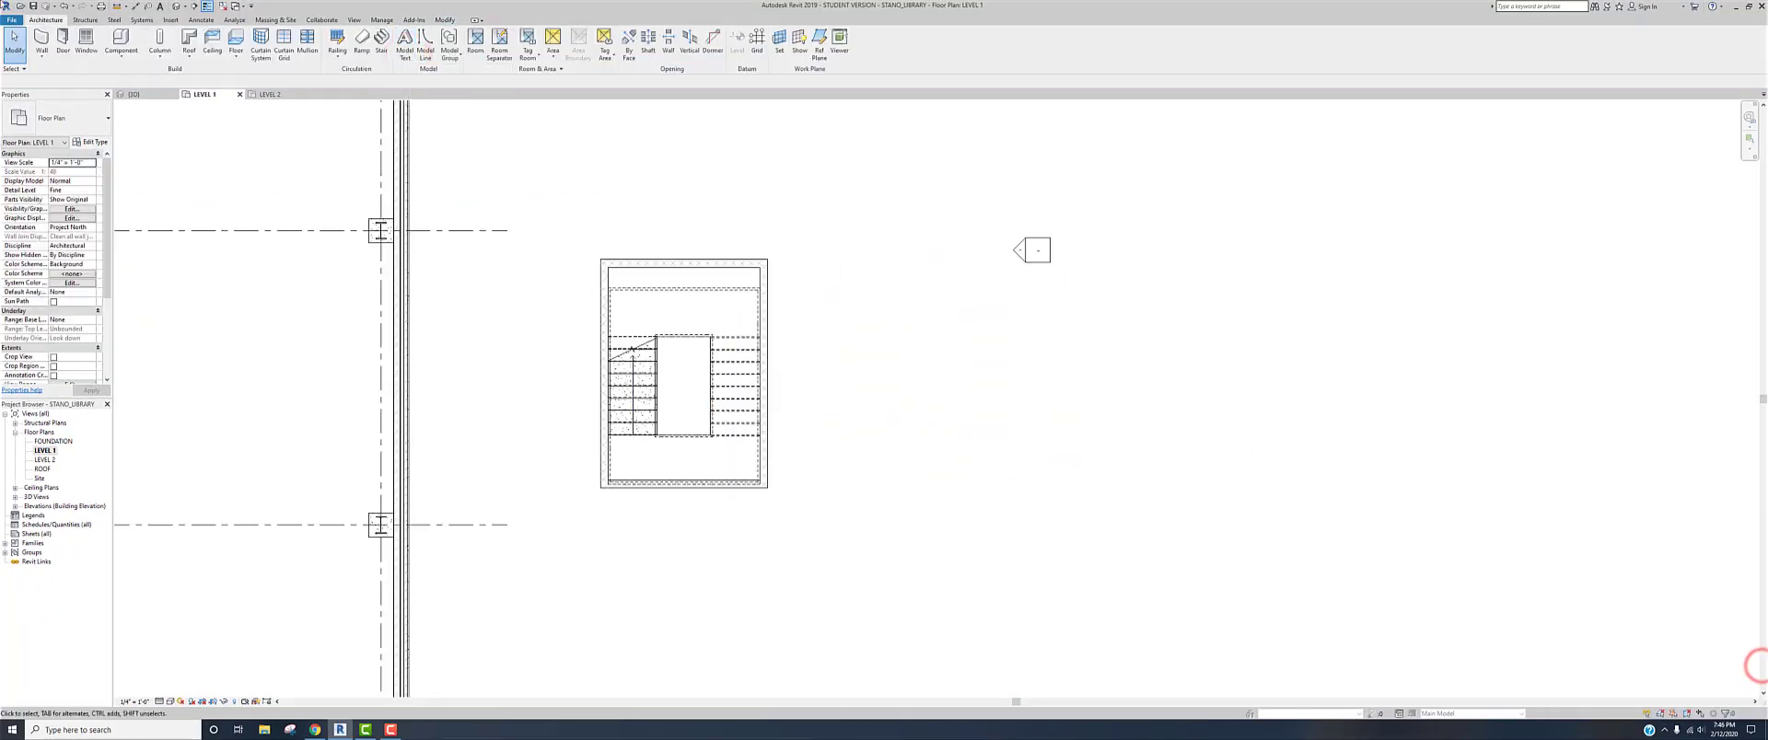
- In the 3D view, hide the block wall shaft's east wall, facing away from the building, to expose the stair
left_click(175, 7)
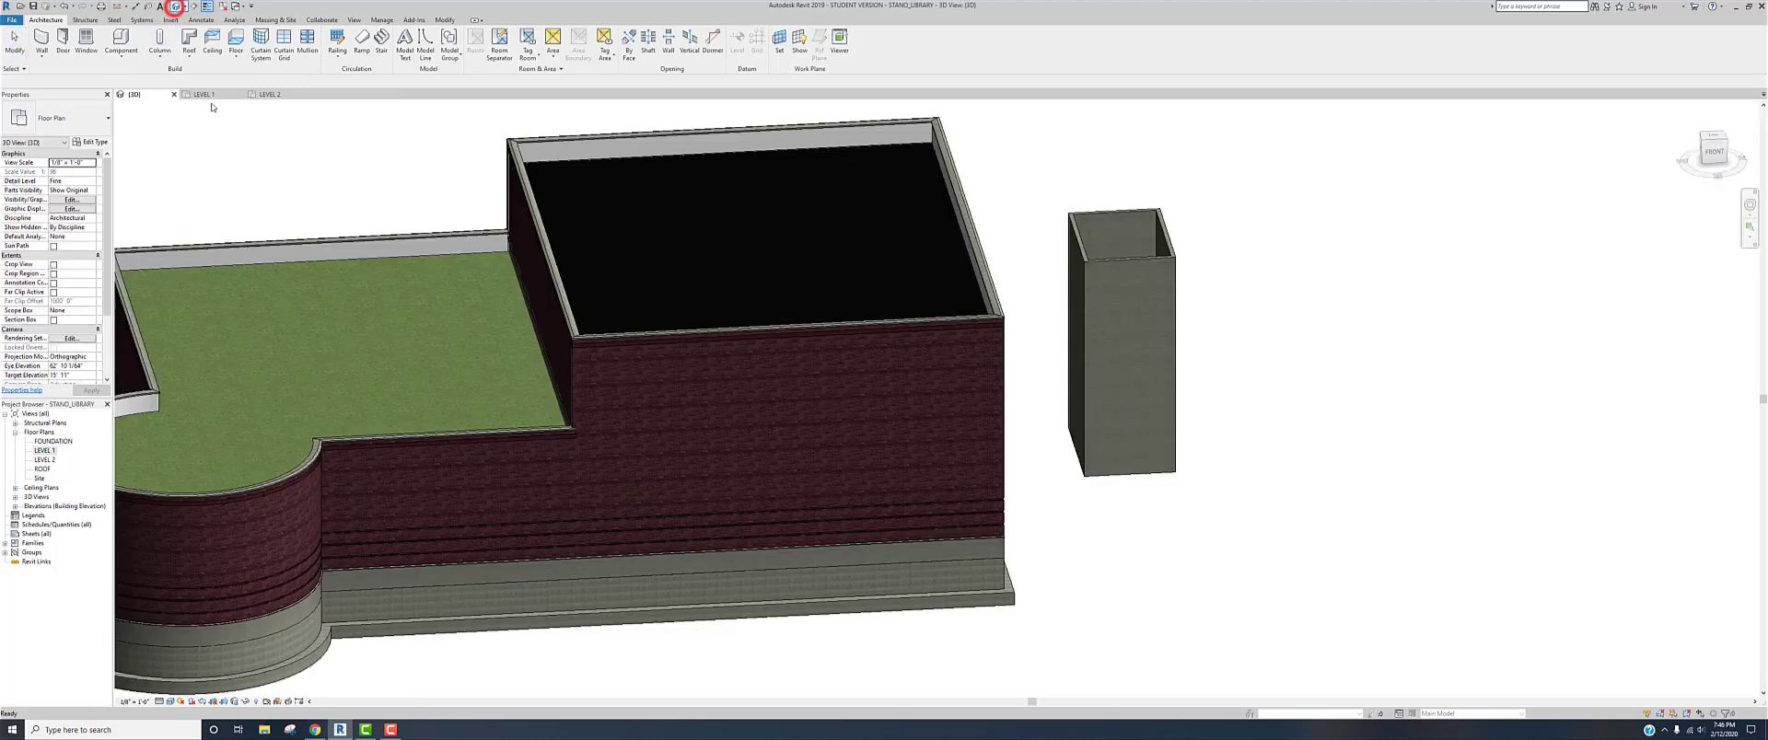
left_click(1725, 164)
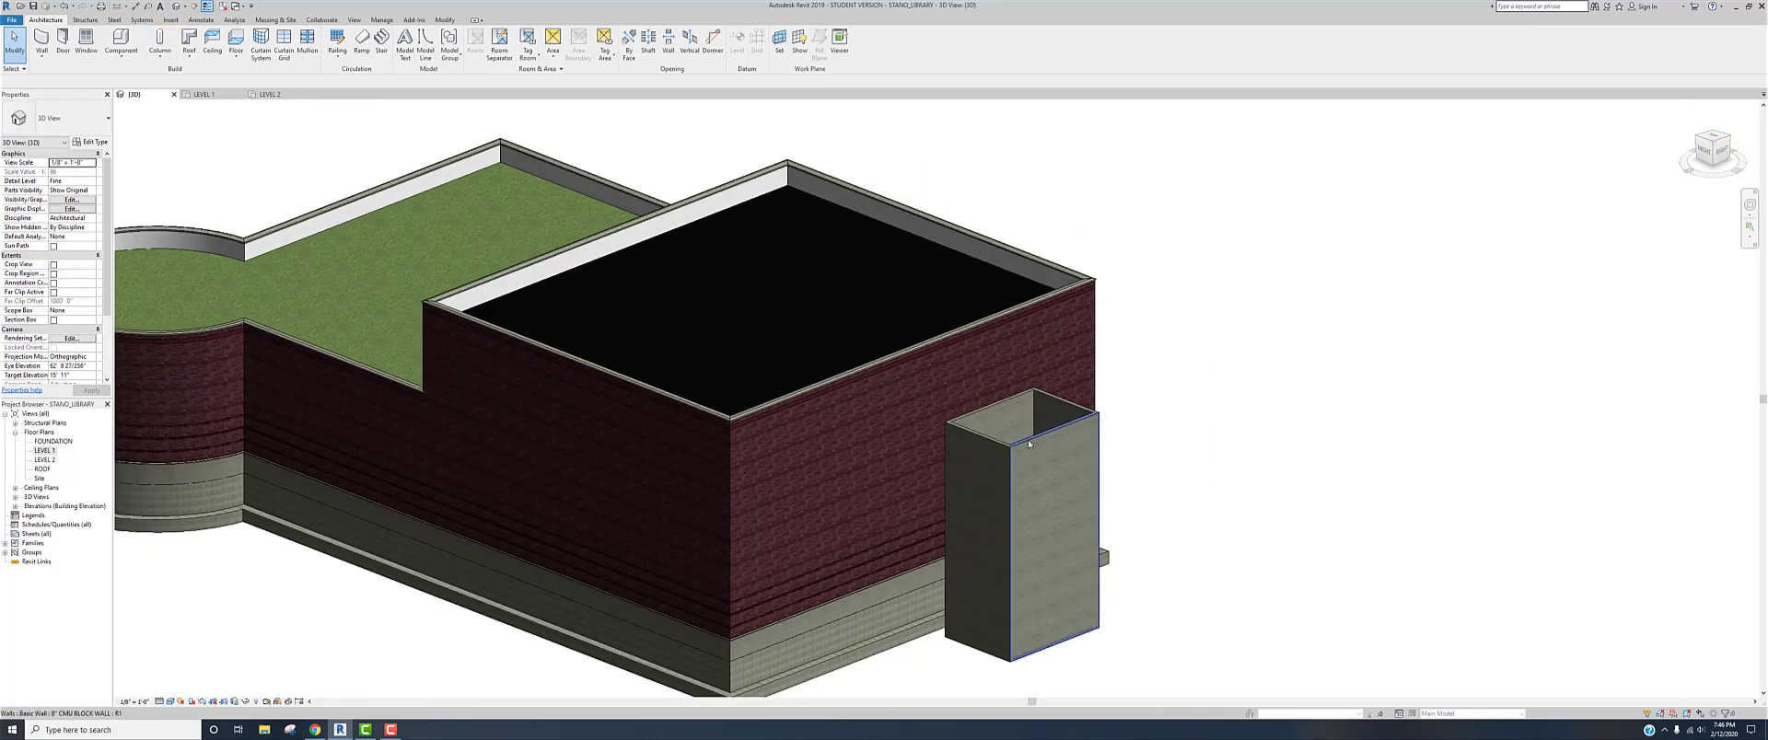
left_click(1030, 444)
right_click(1032, 444)
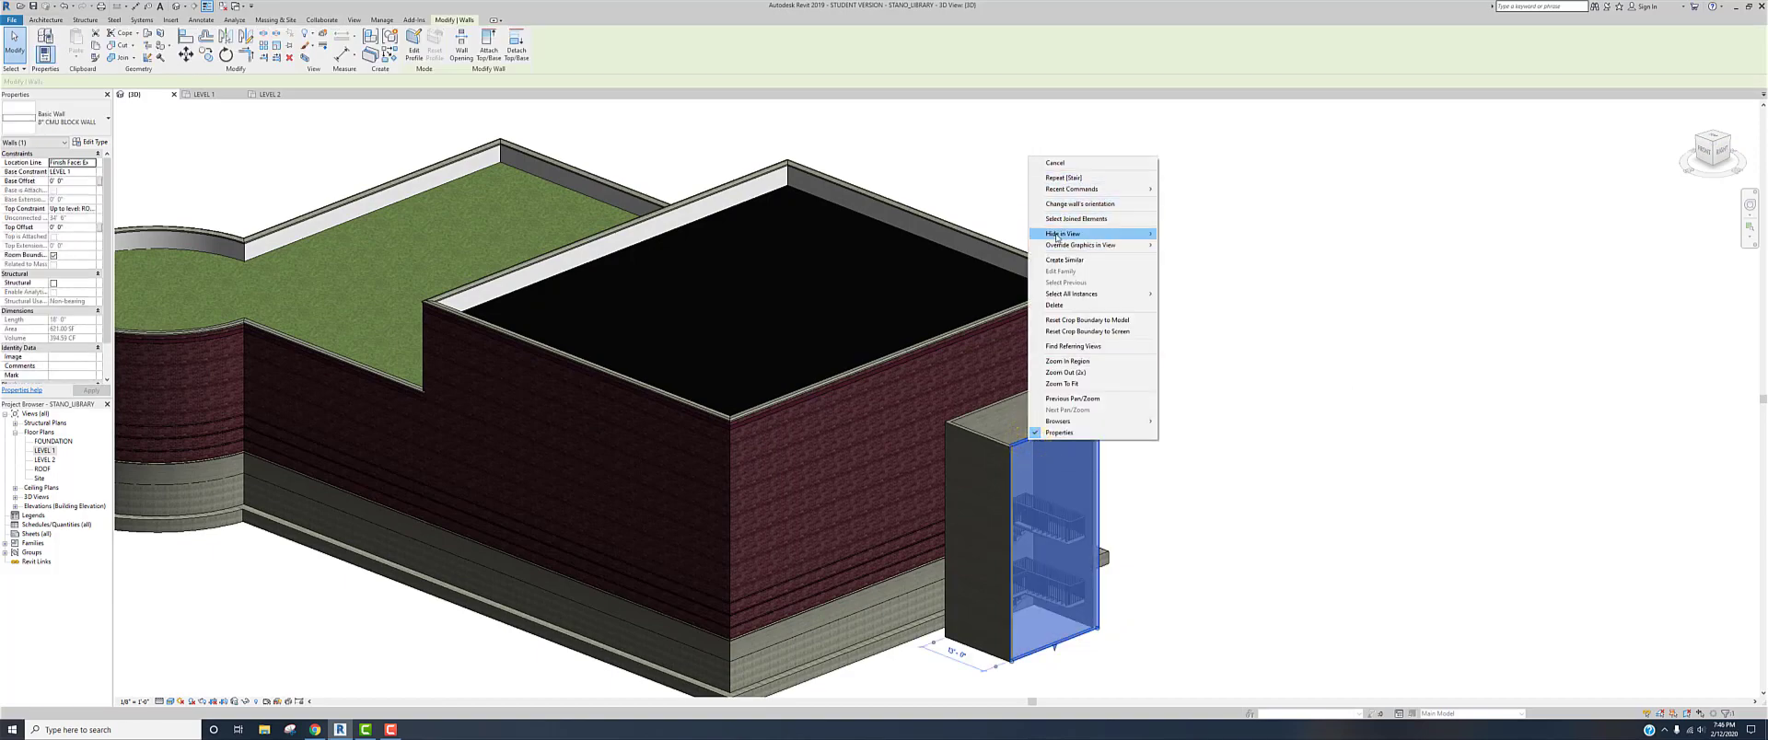
mouse_move(1058, 234)
left_click(1194, 234)
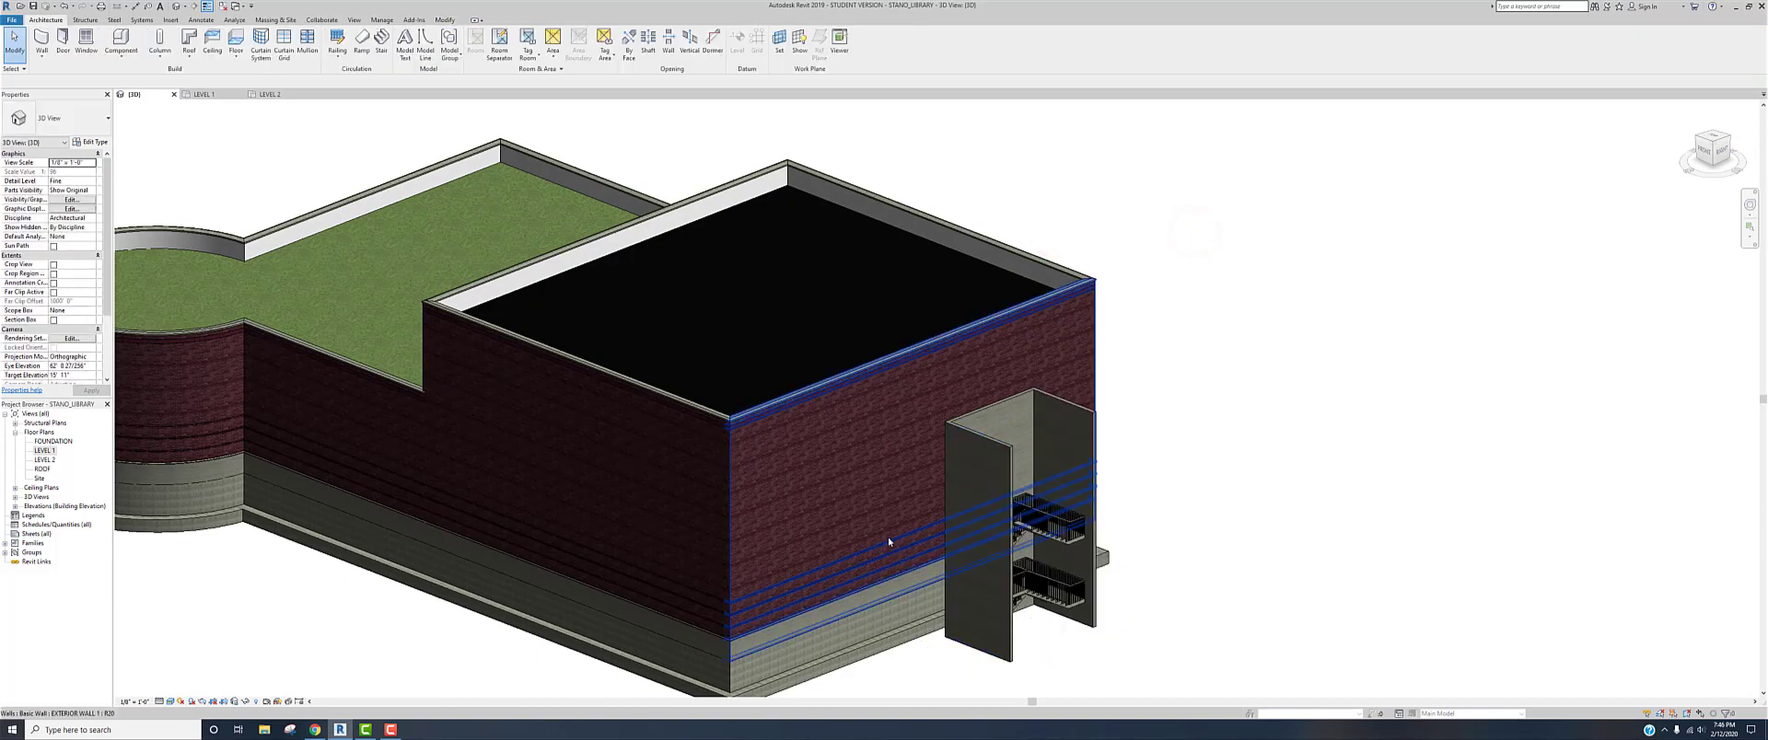
- Delete the stair's outer railing that follows the shaft walls, keeping the inner one
scroll(887, 538, "up", 4)
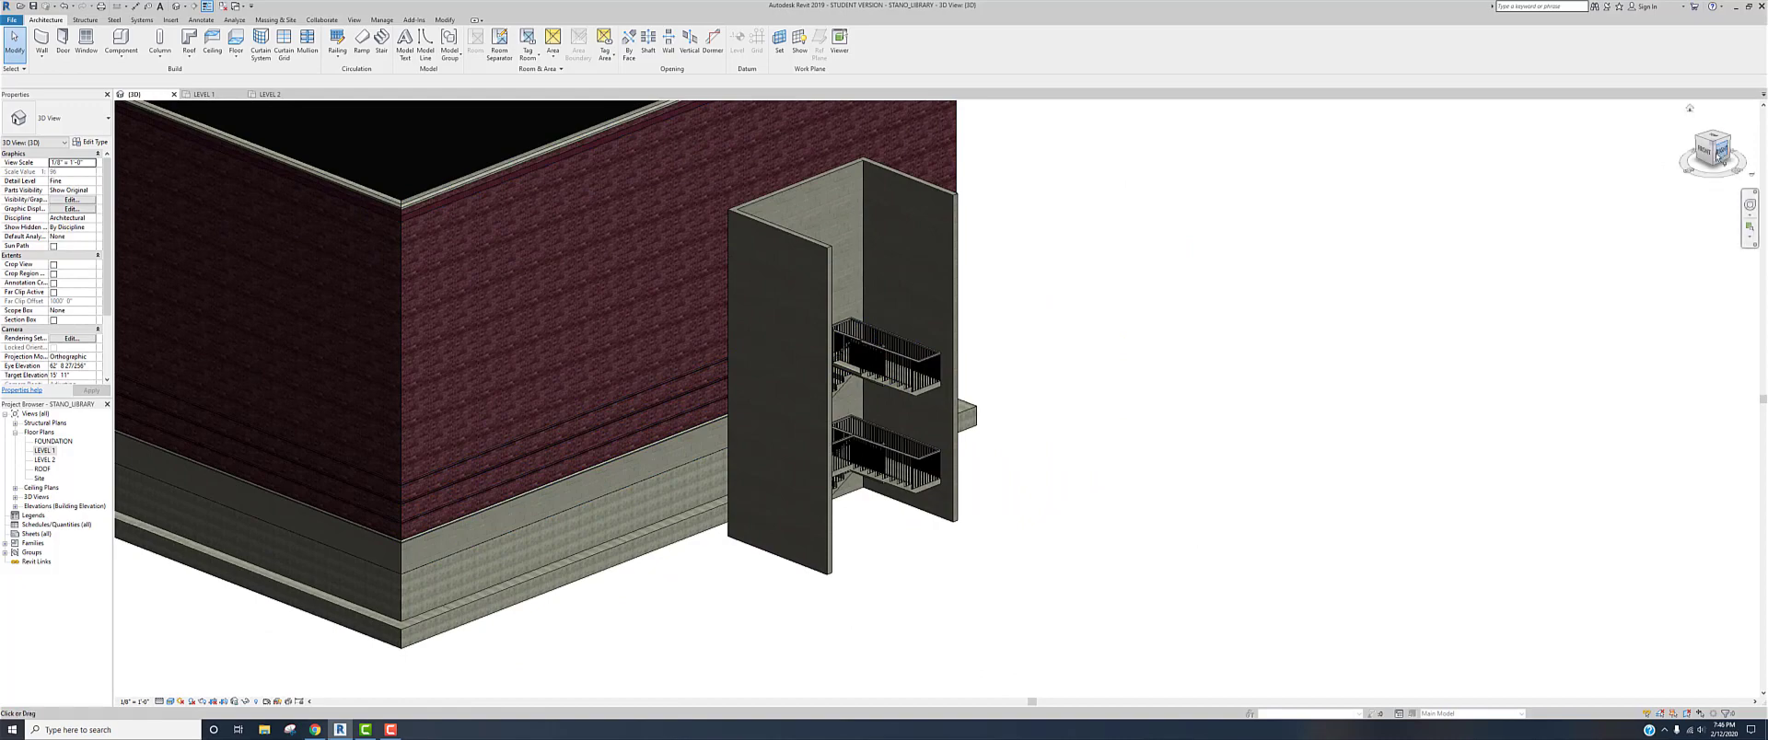
left_click(1714, 167)
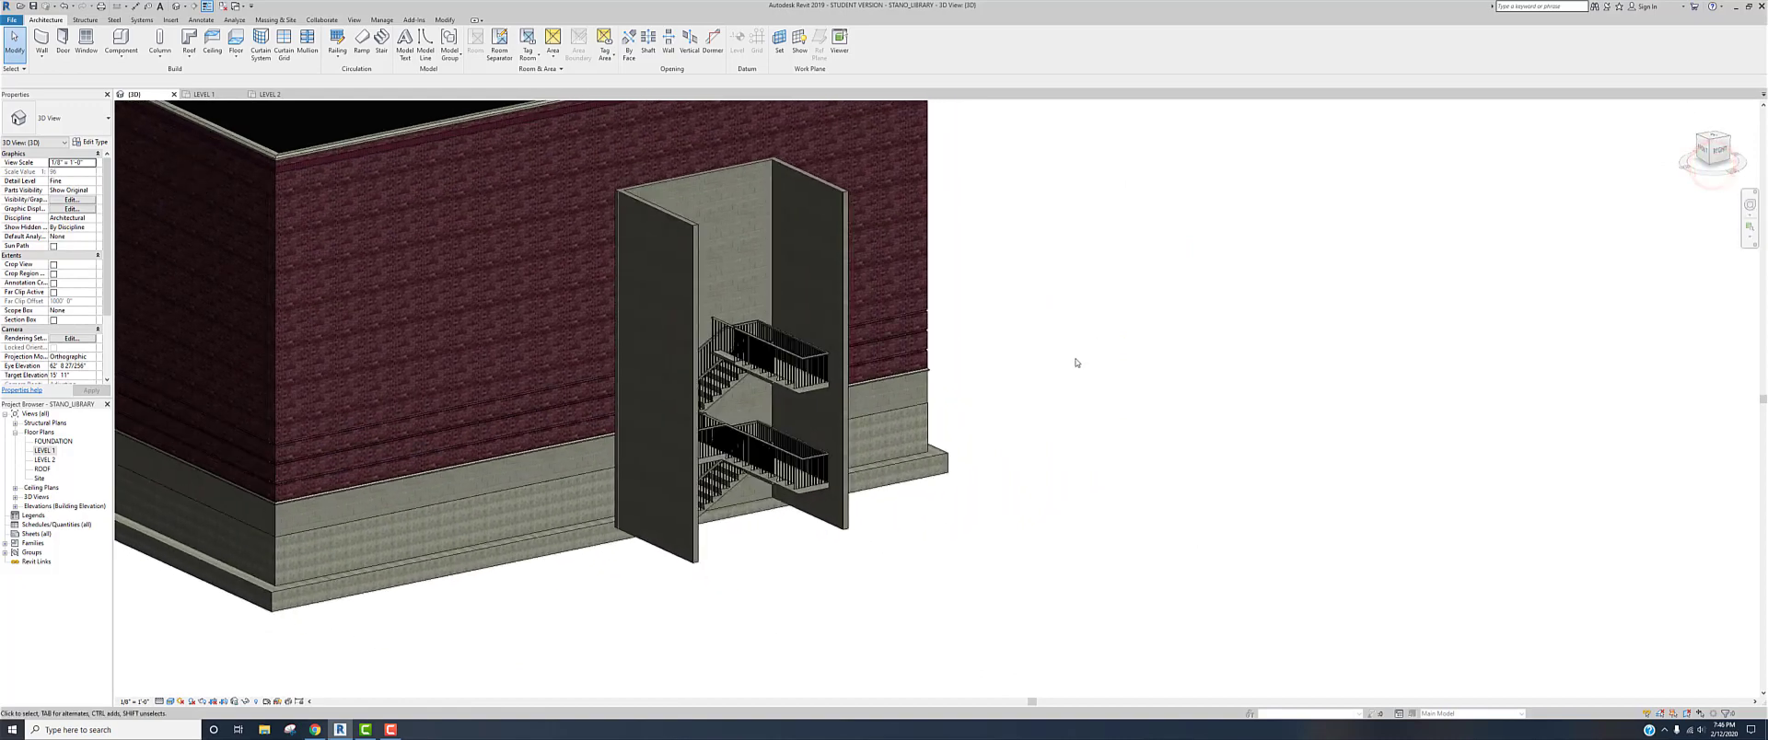
scroll(642, 535, "up", 3)
scroll(676, 516, "up", 2)
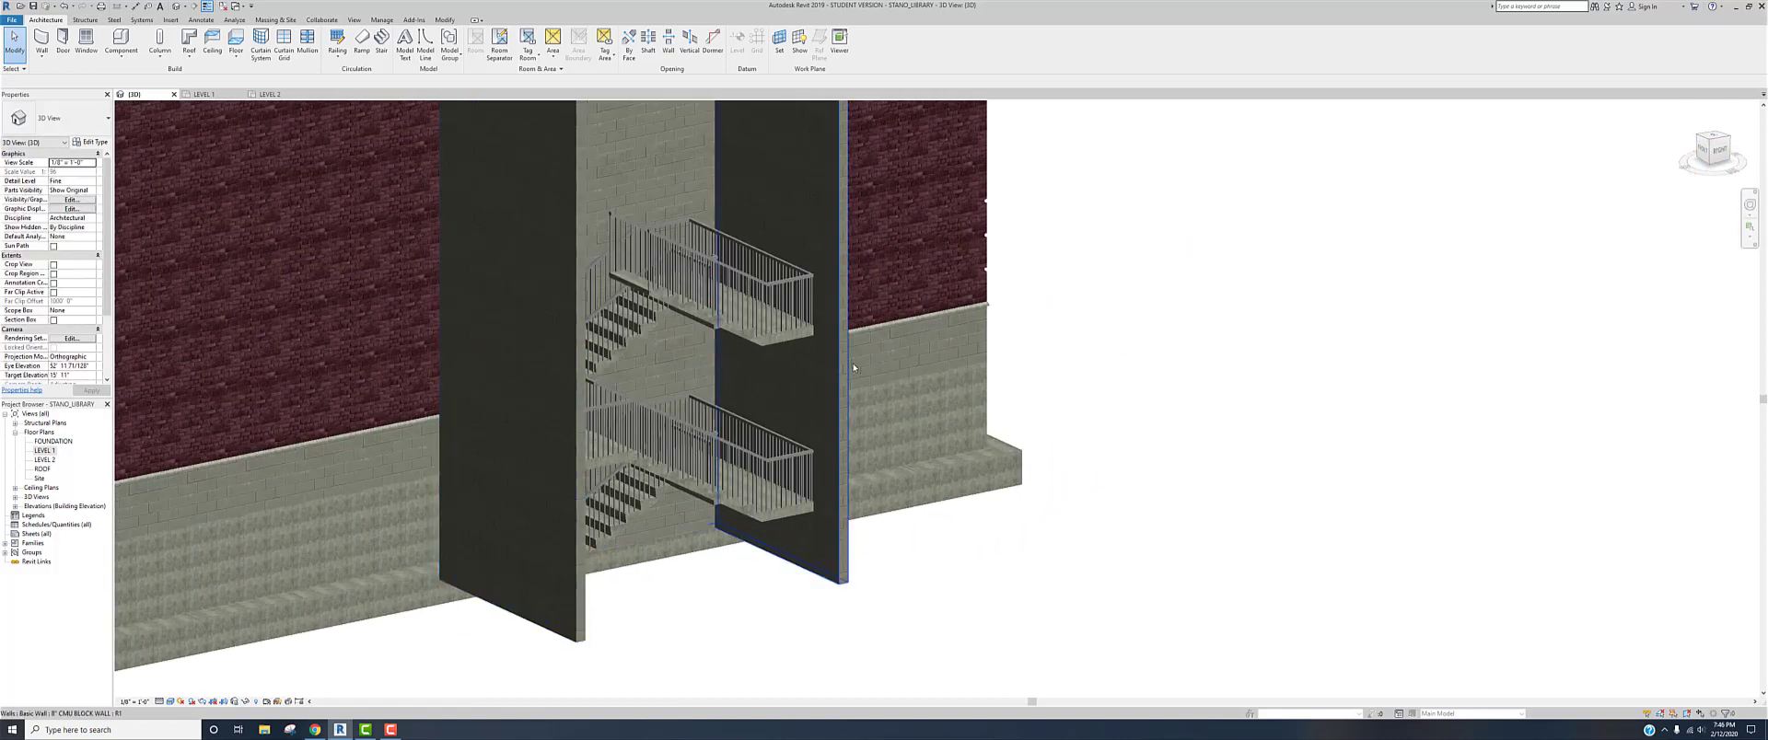
left_click(686, 416)
right_click(681, 424)
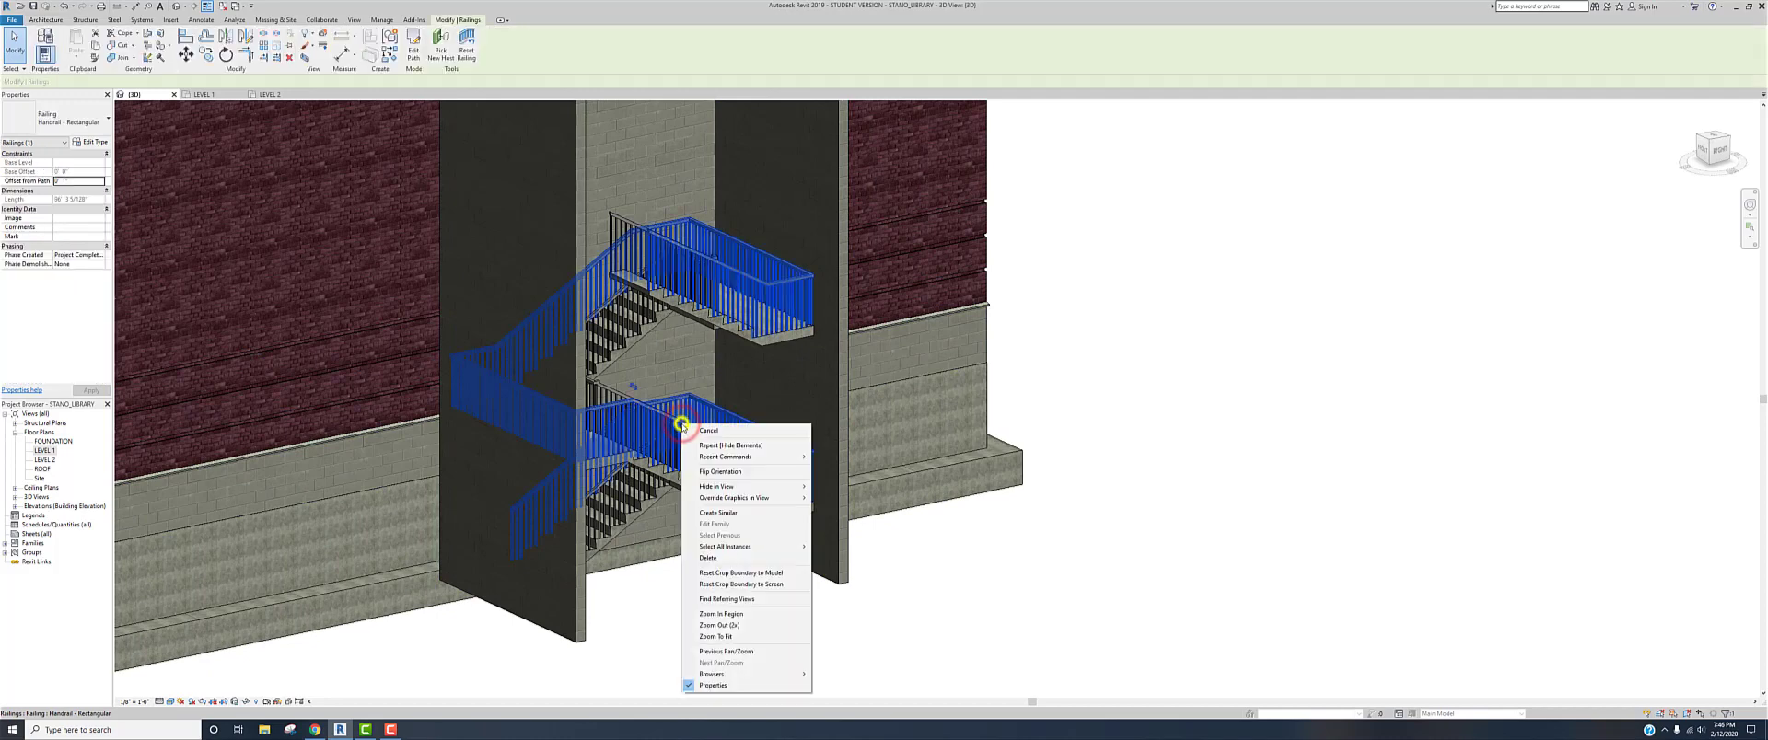
left_click(715, 558)
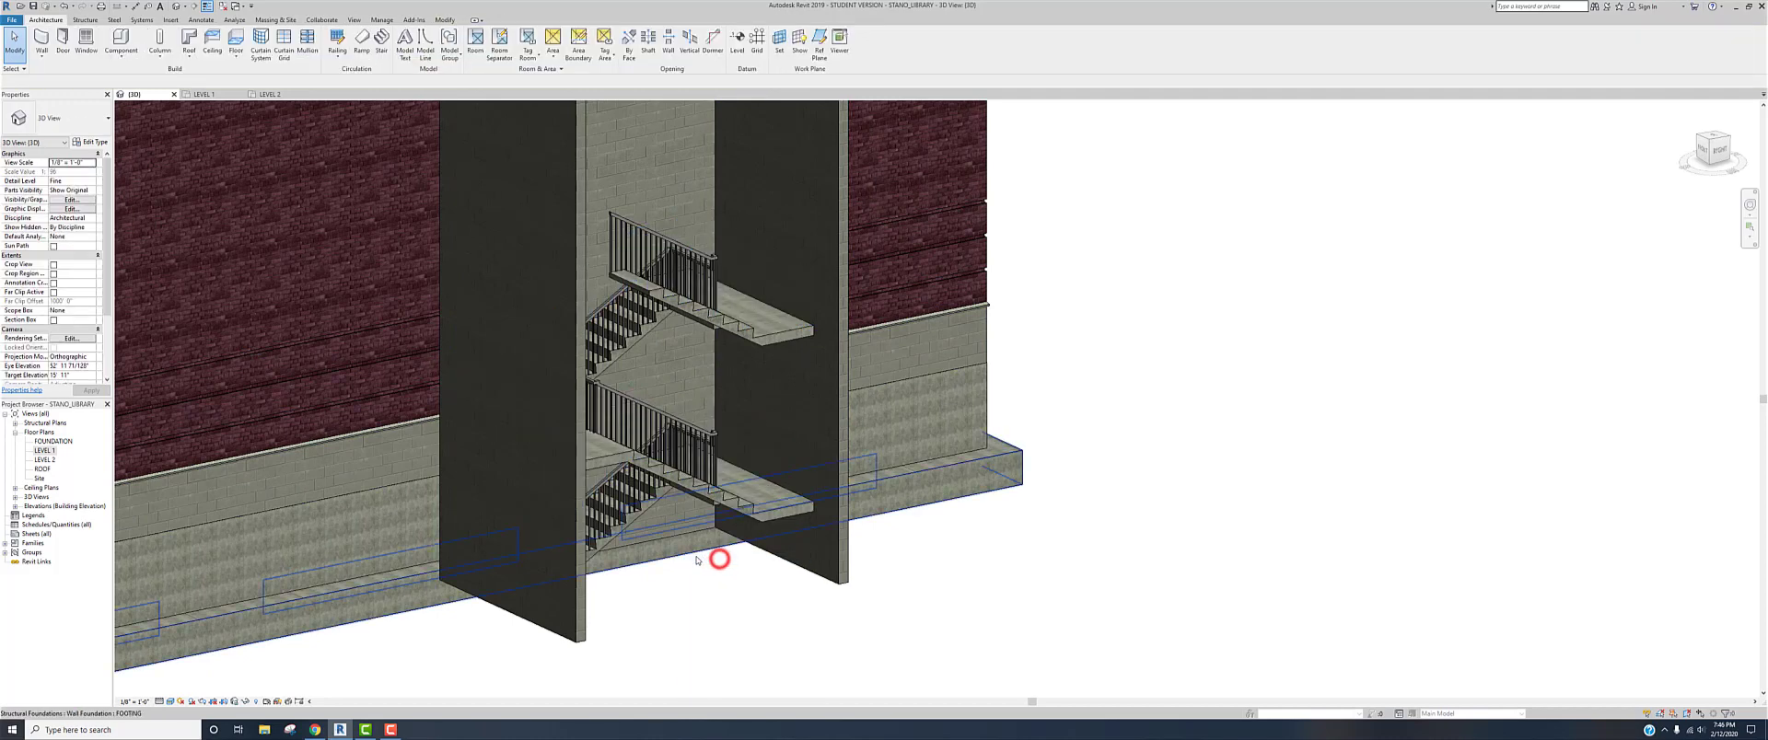
- Looking straight down on the shaft, nudge its south wall outward until it clears the stair landing
left_click(1713, 140)
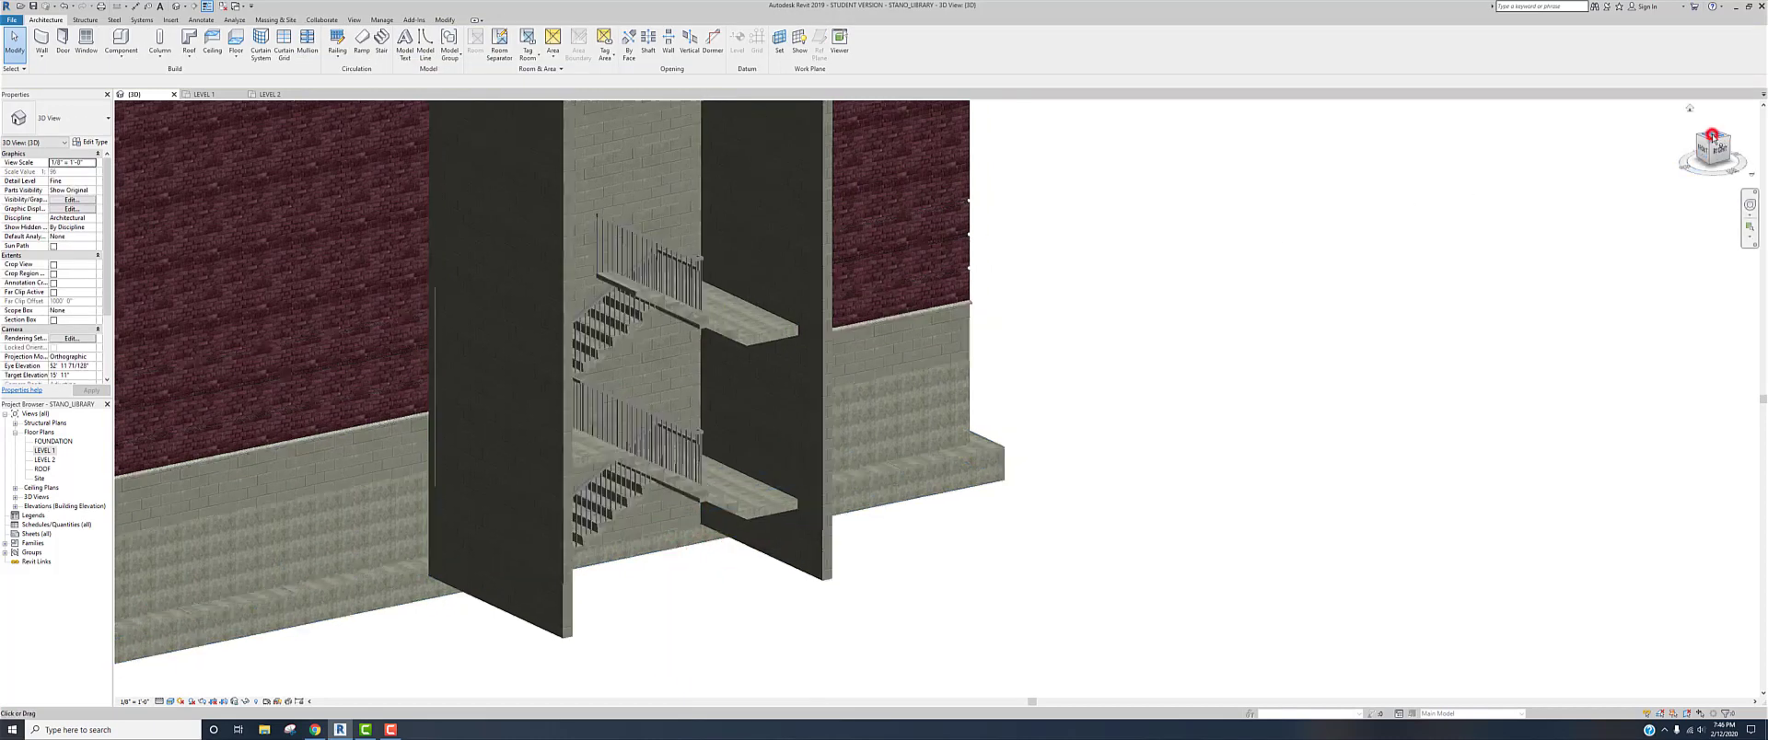
scroll(920, 635, "up", 4)
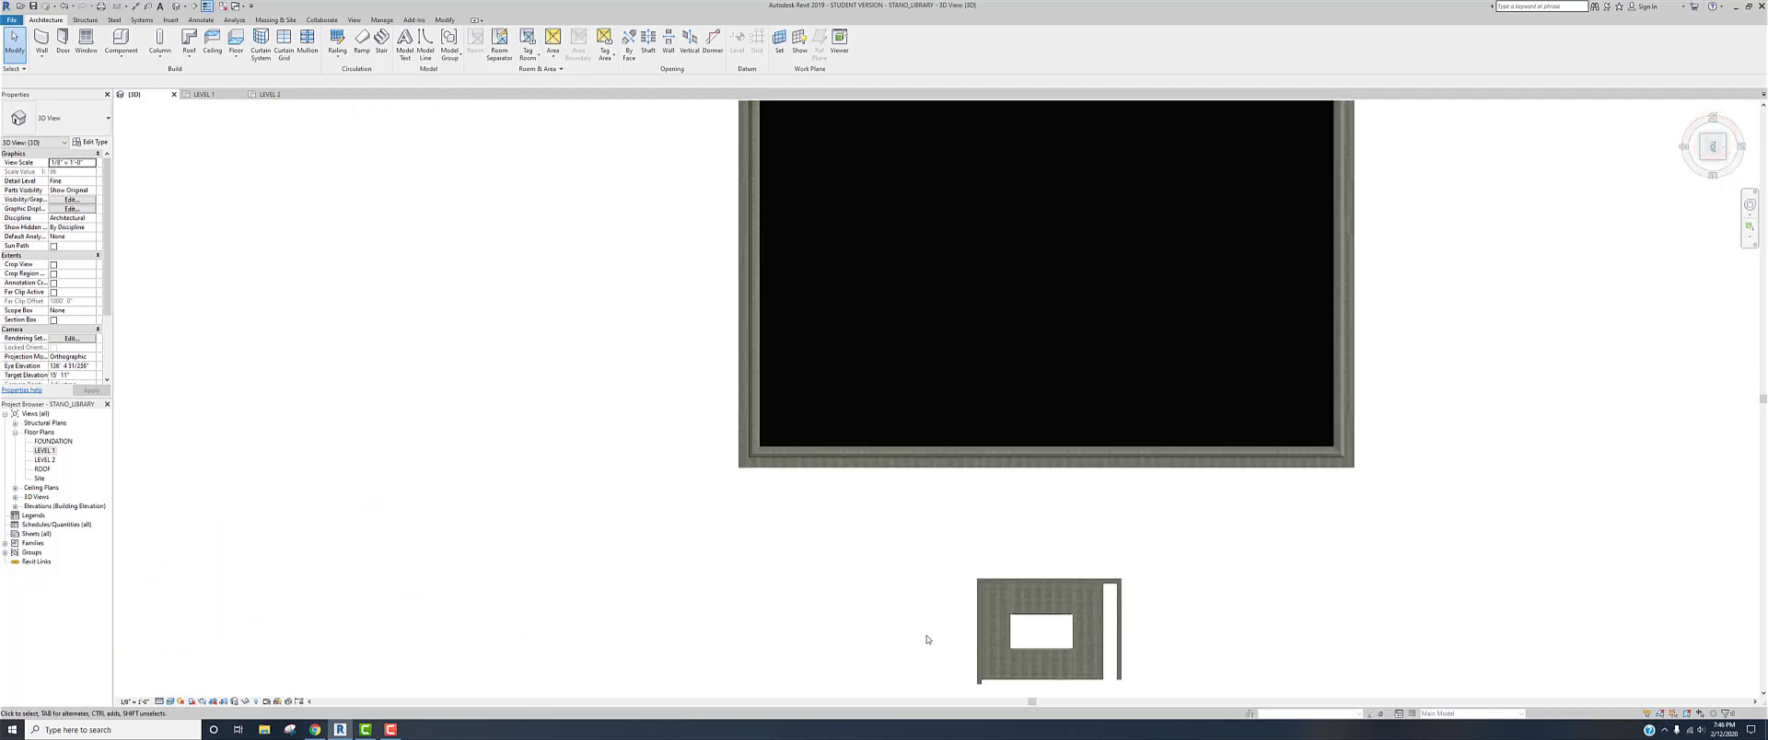
middle_click_drag(887, 596, 679, 466)
scroll(716, 448, "up", 3)
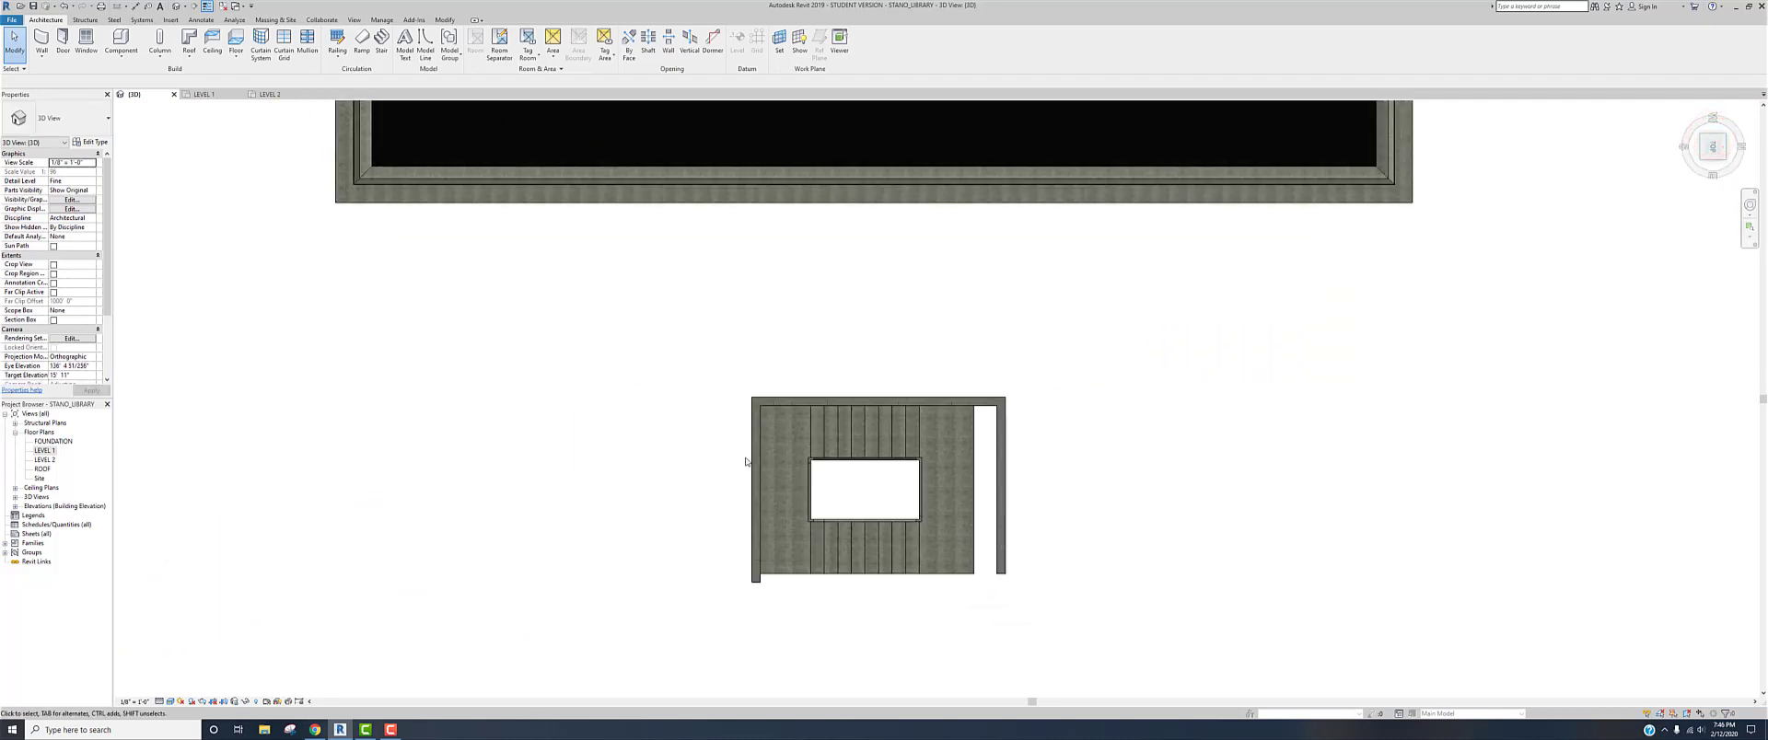
left_click(752, 457)
scroll(771, 463, "up", 2)
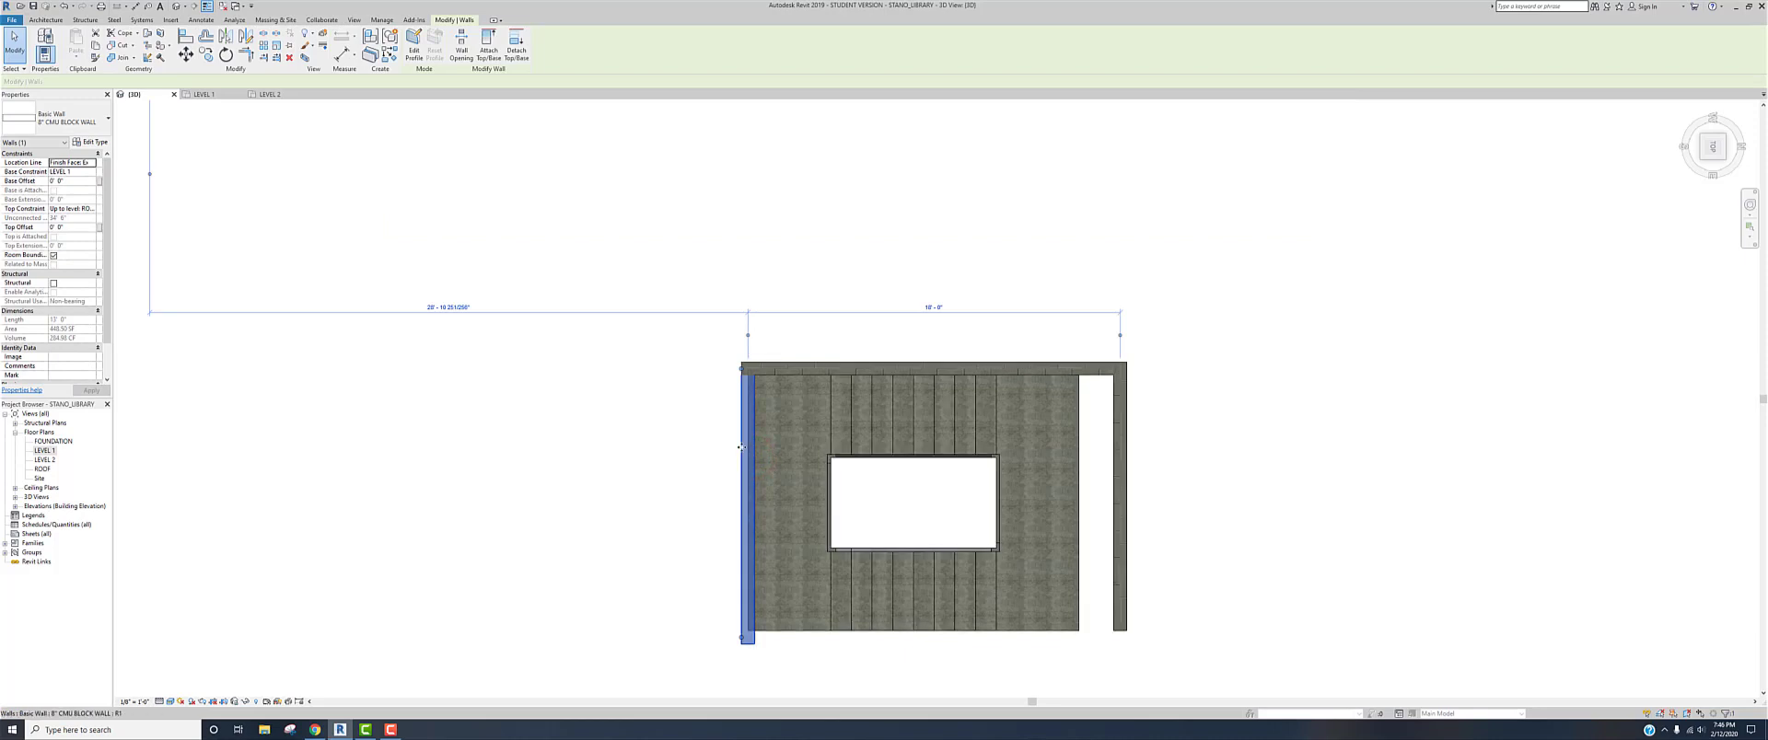
key("Left")
key("Left")
key("Left")
key("Left")
key("Left")
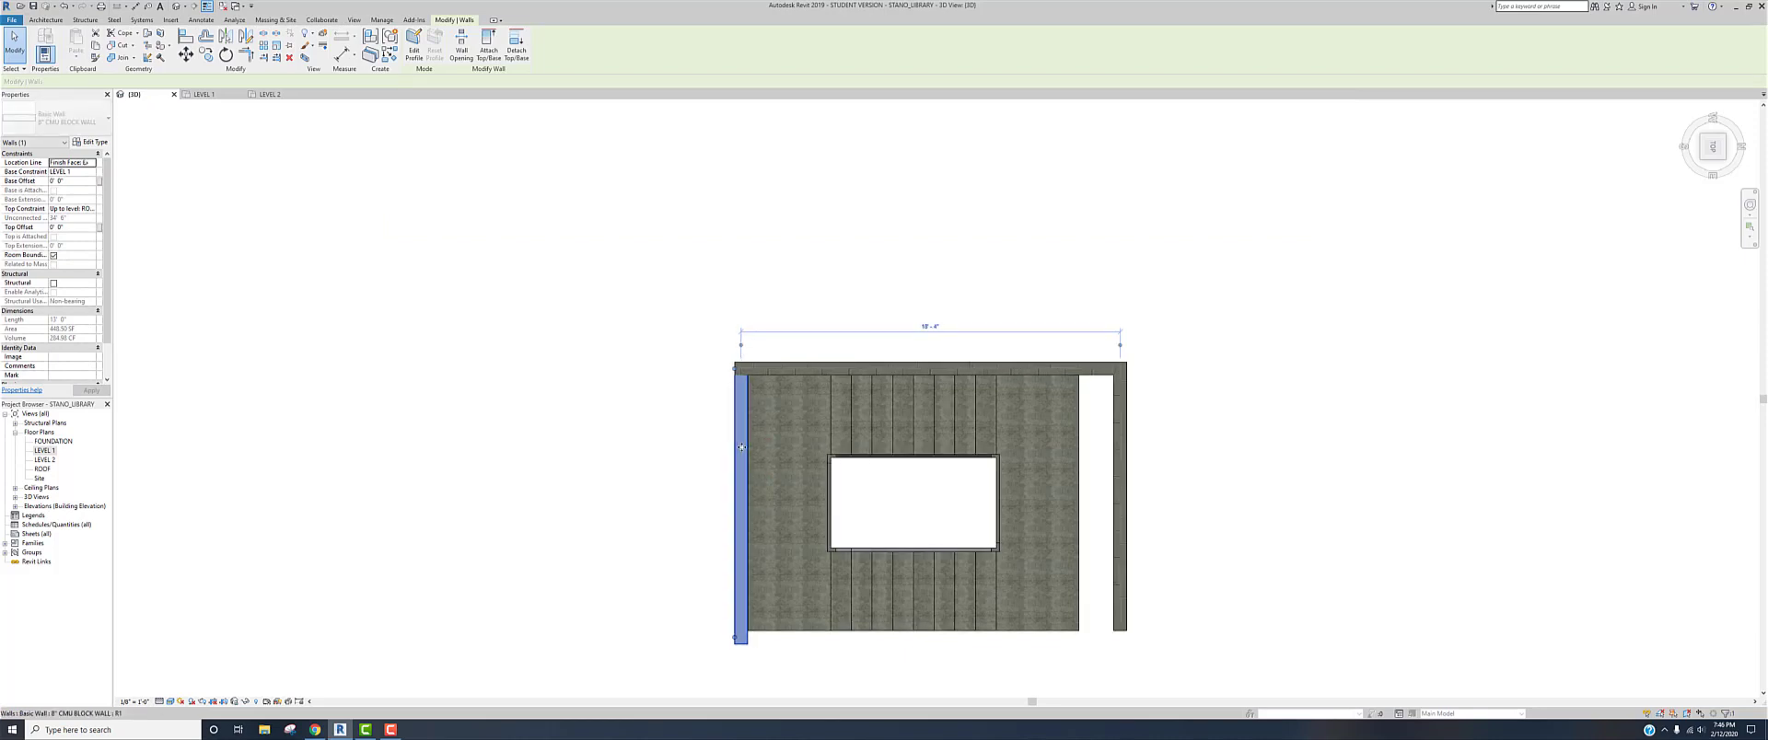
key("Left")
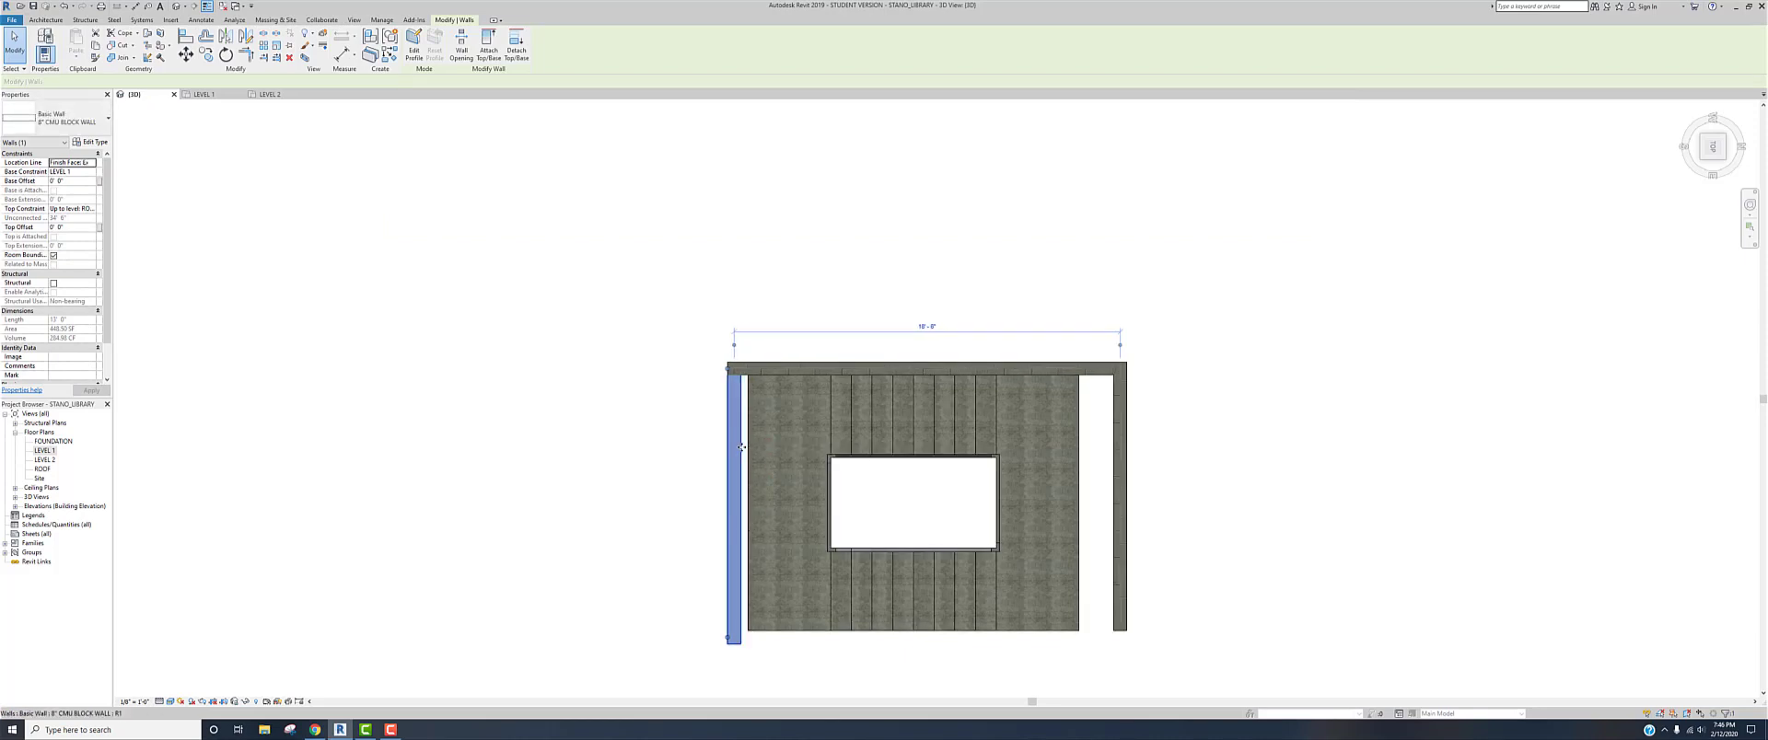
scroll(720, 412, "up", 2)
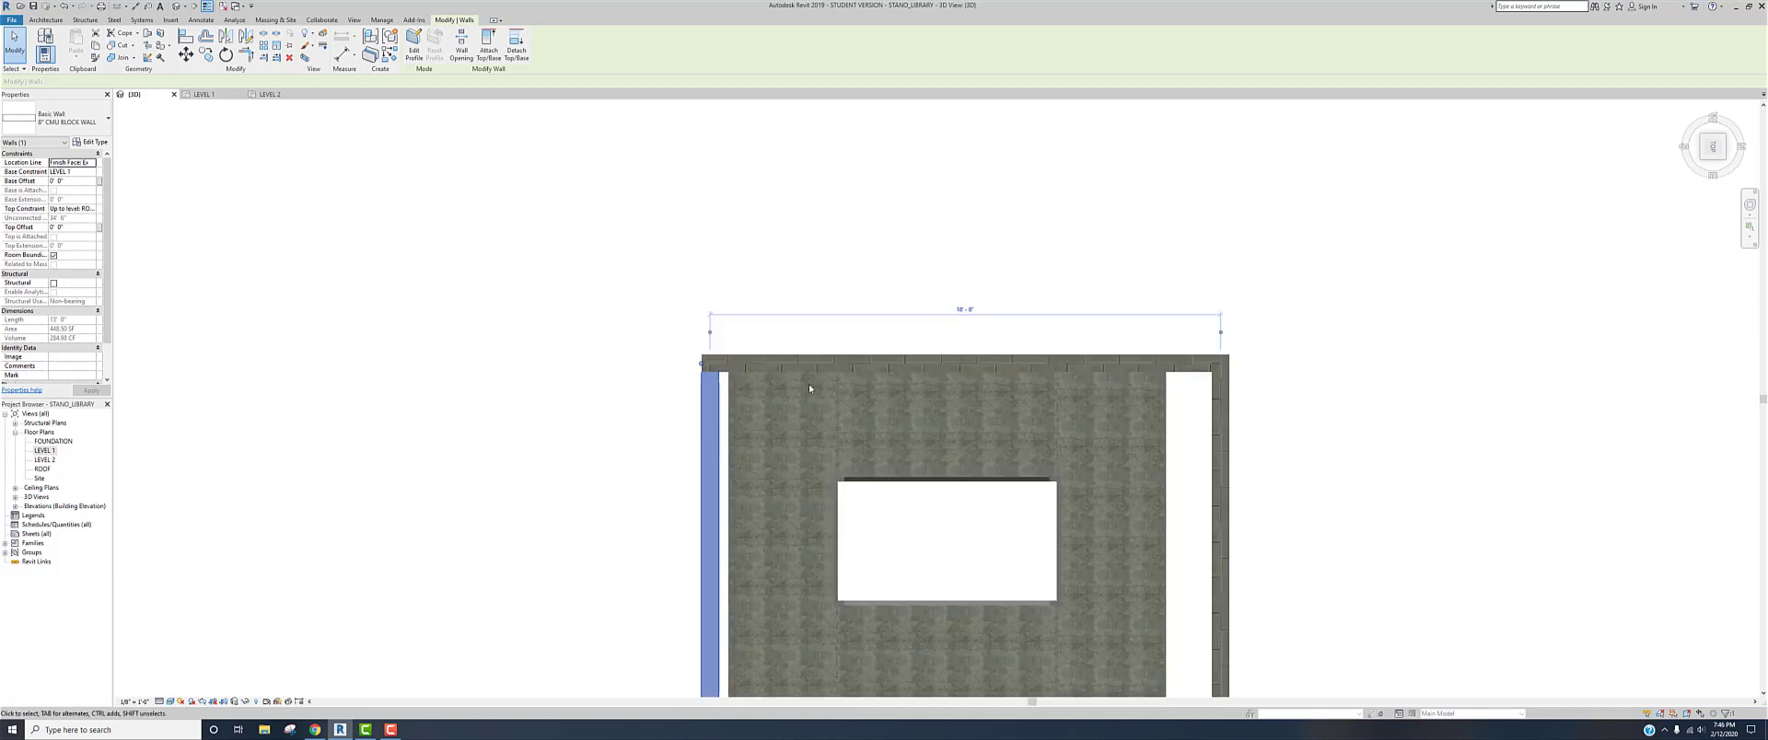
middle_click_drag(623, 354, 608, 306)
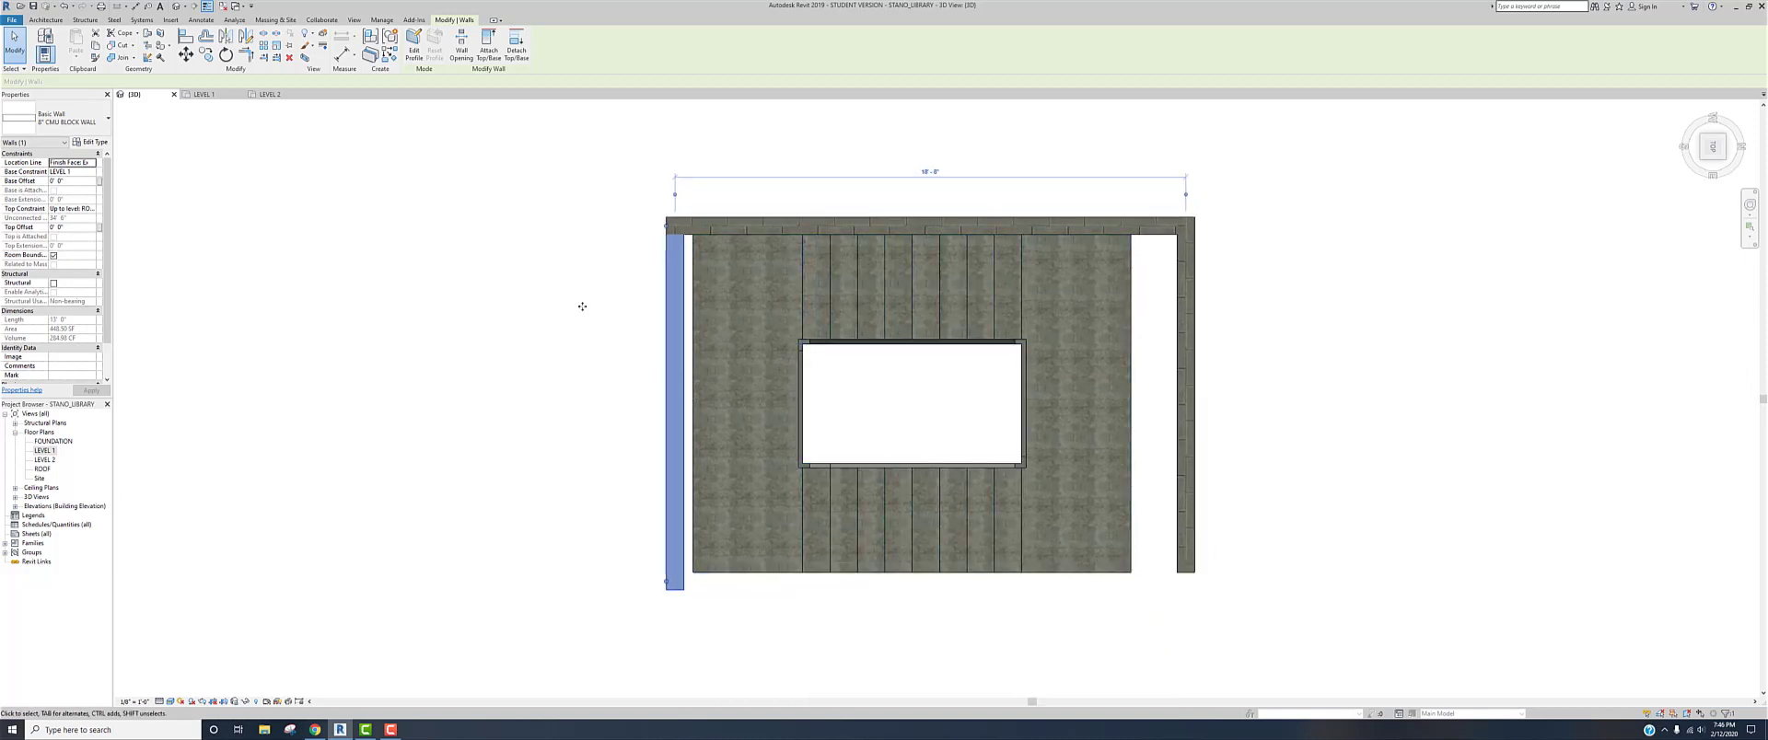
- Align the south shaft wall's inner face to the adjacent stair landing edge, with Faces of core as the alignment preference
left_click(185, 37)
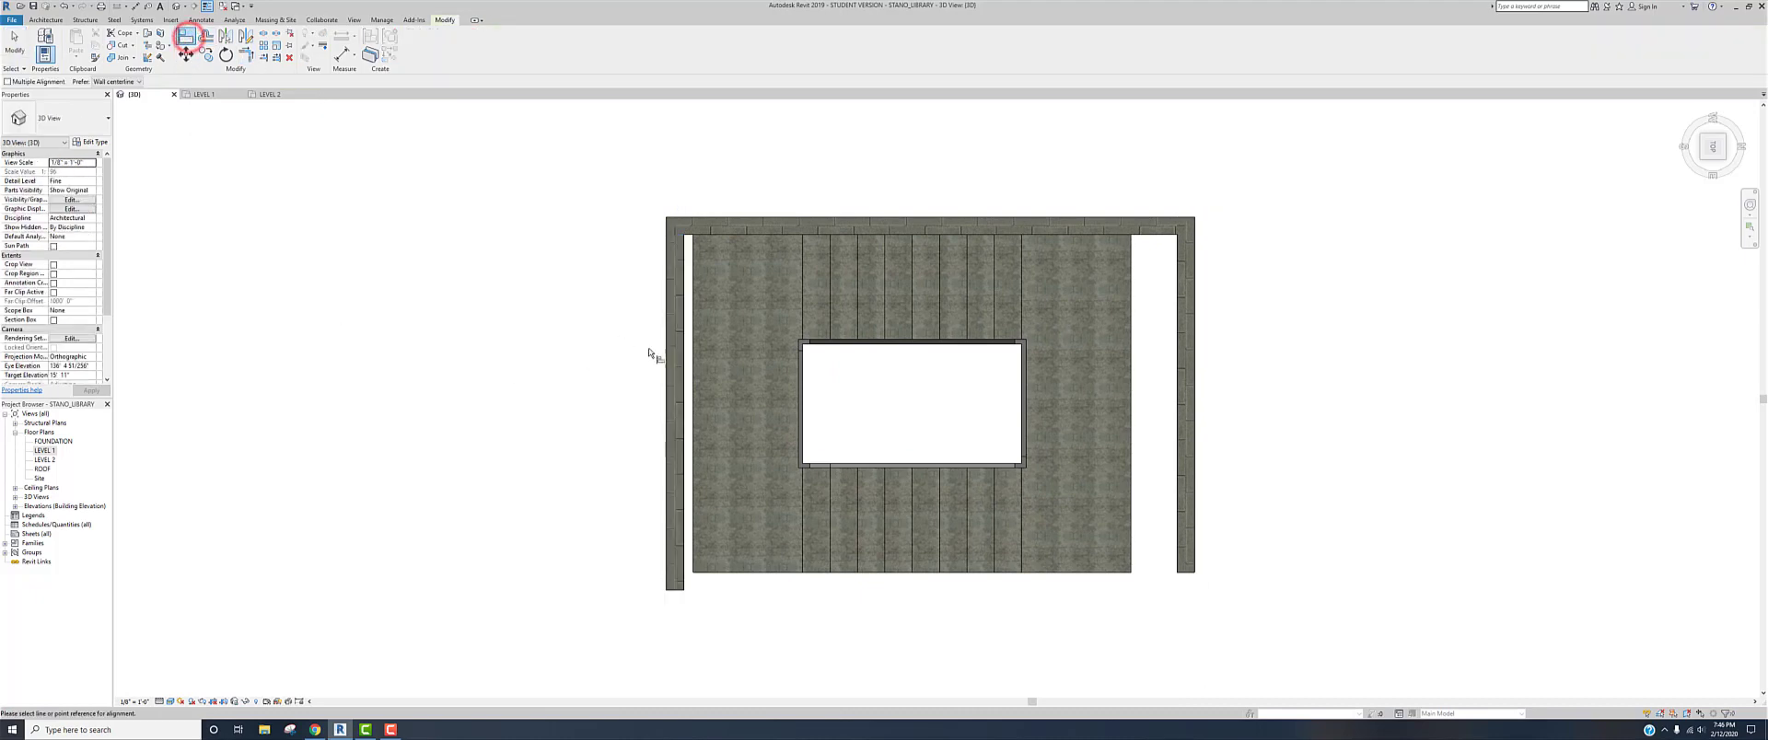
left_click(686, 350)
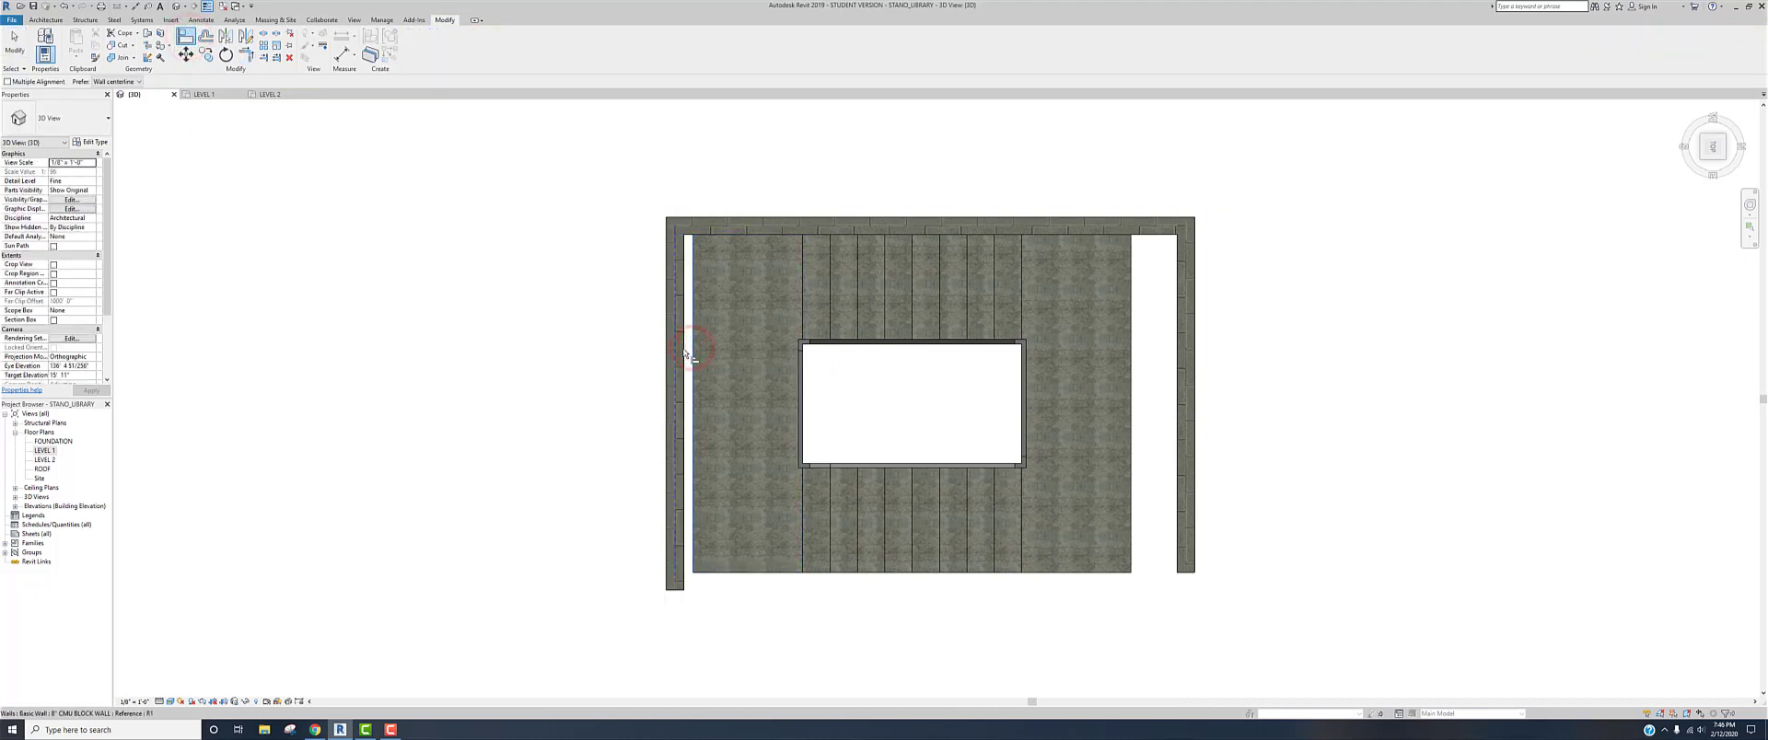
left_click(130, 84)
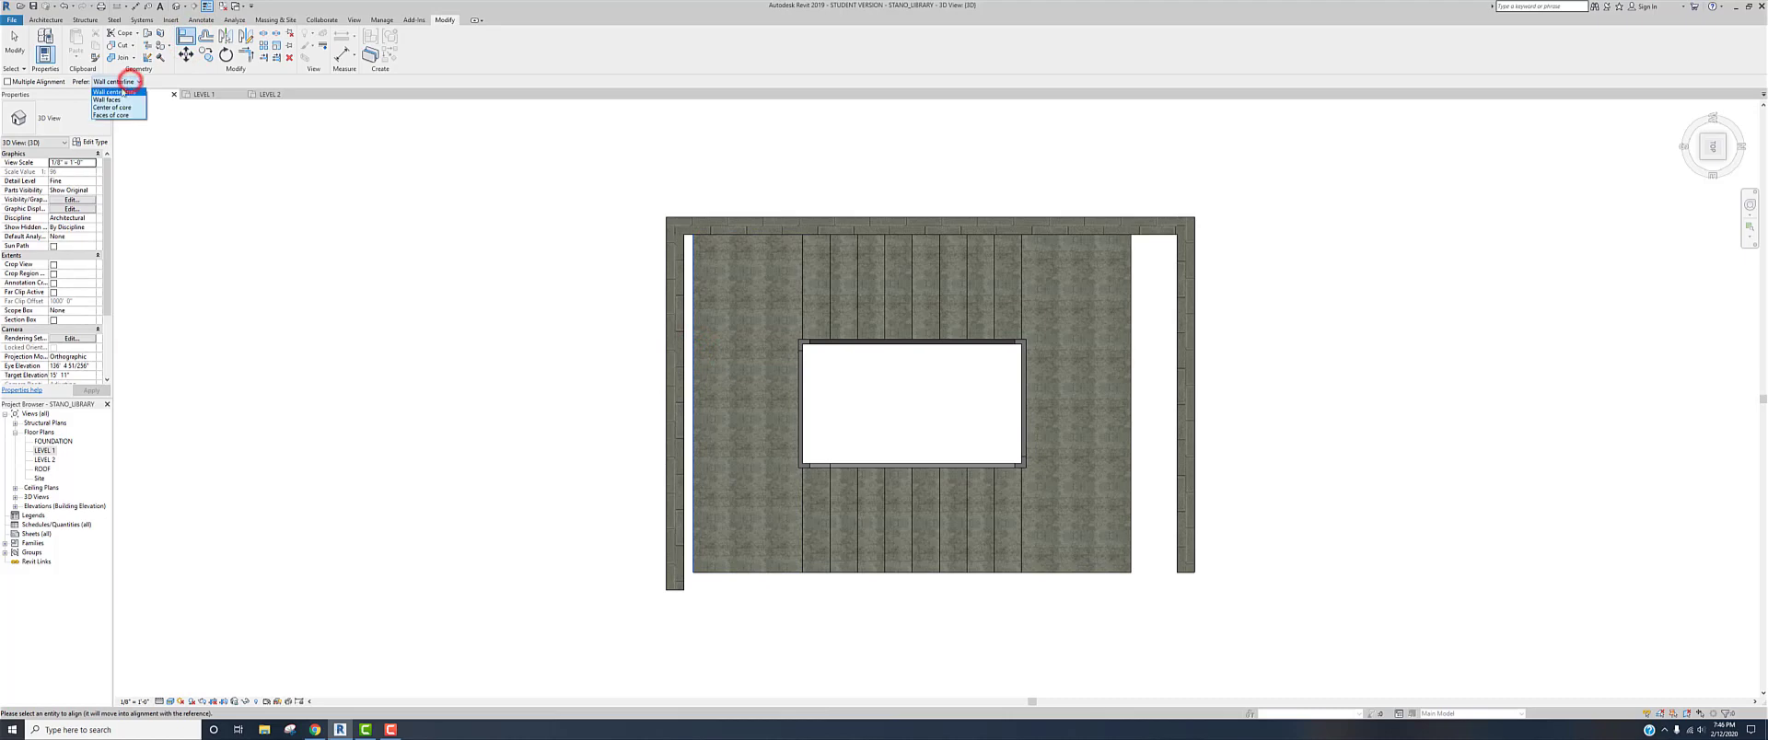
left_click(110, 100)
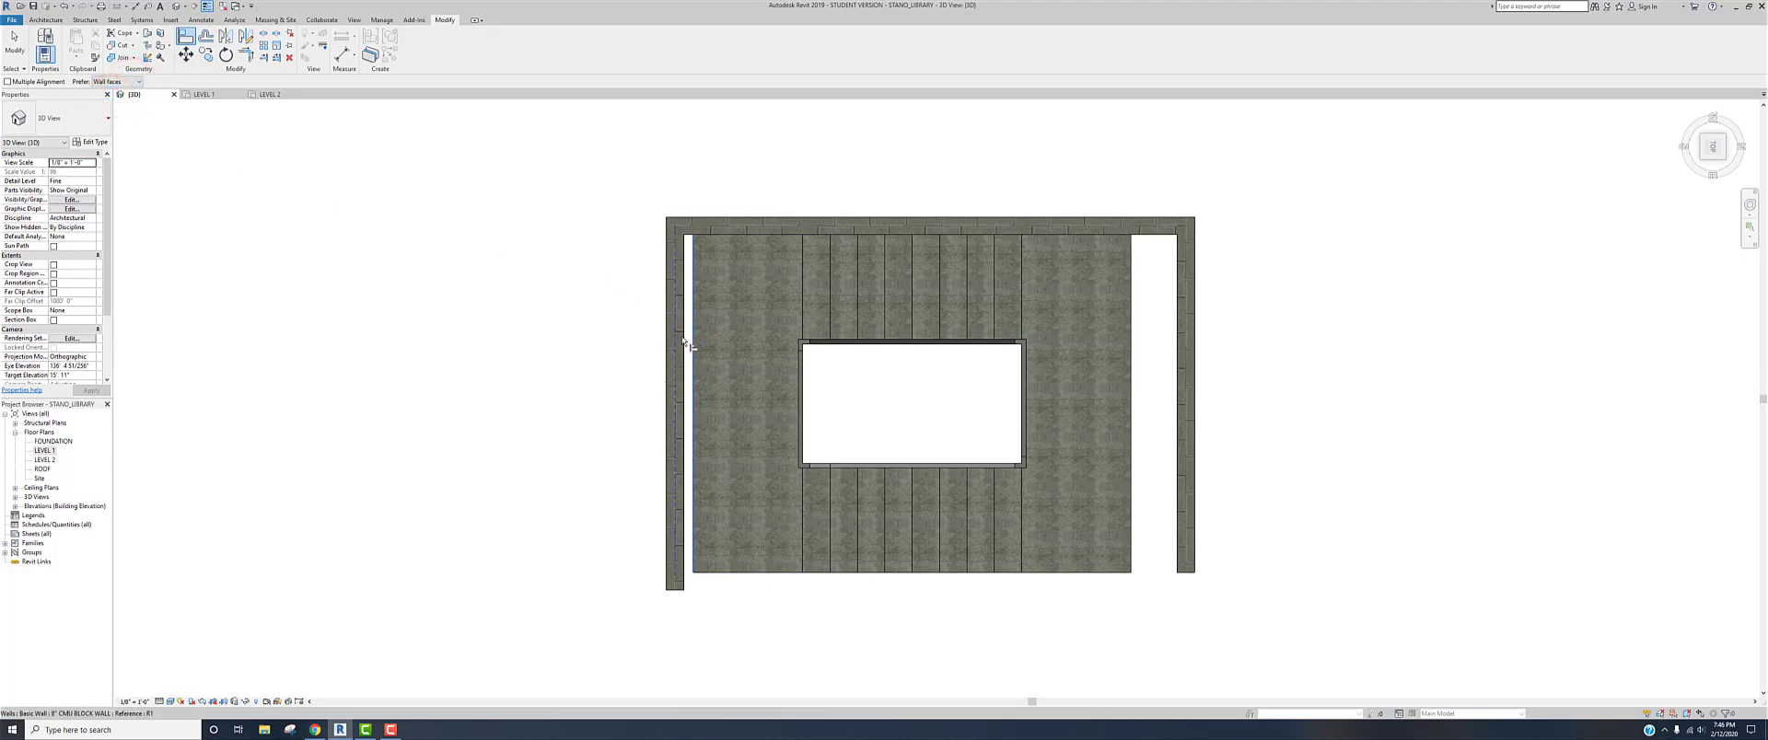
scroll(680, 346, "up", 5)
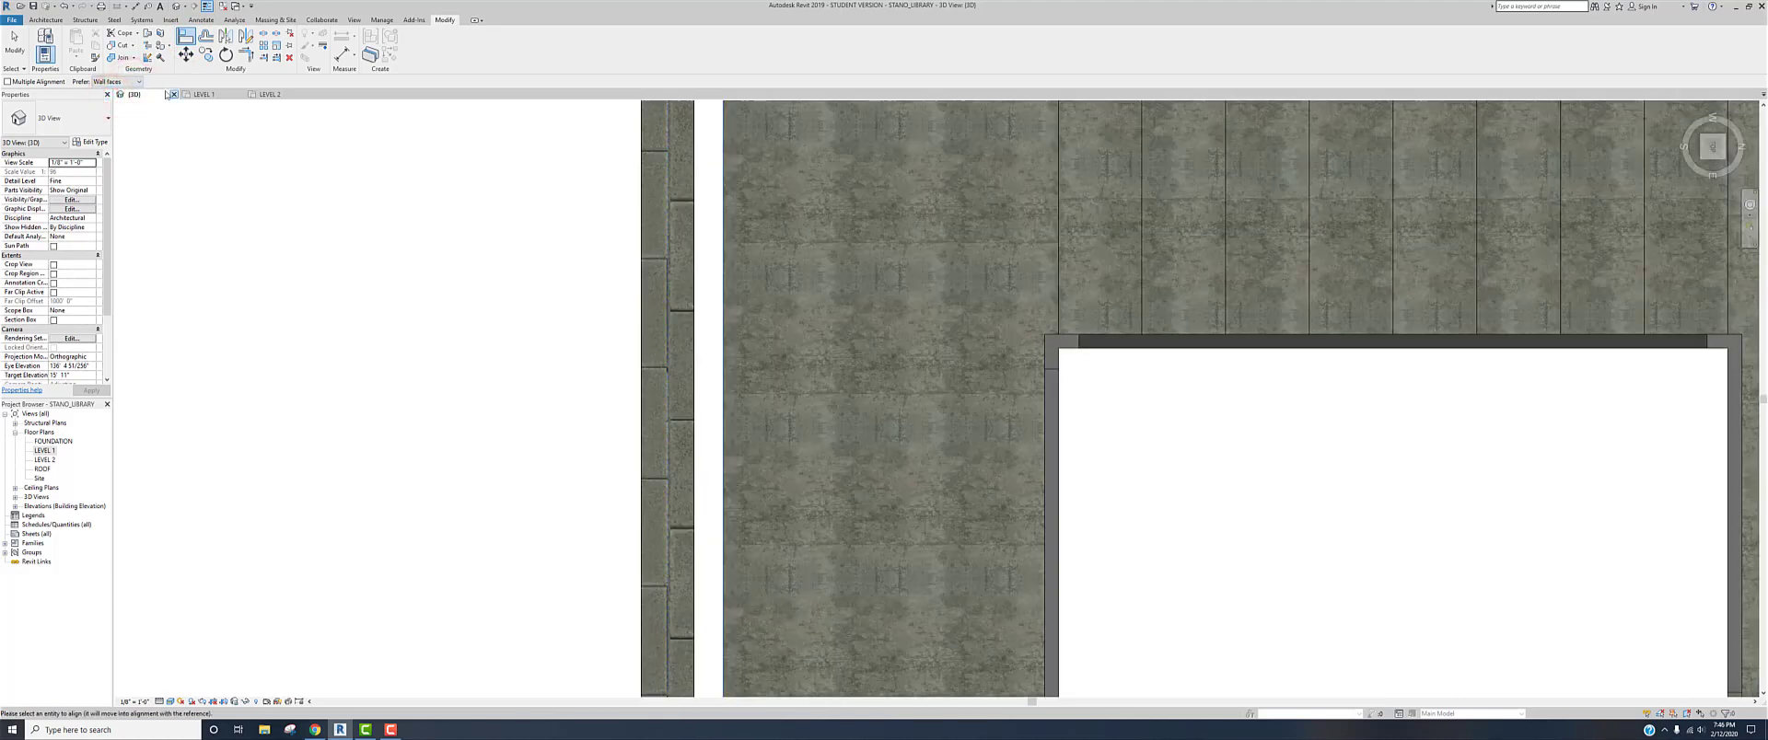
left_click(137, 82)
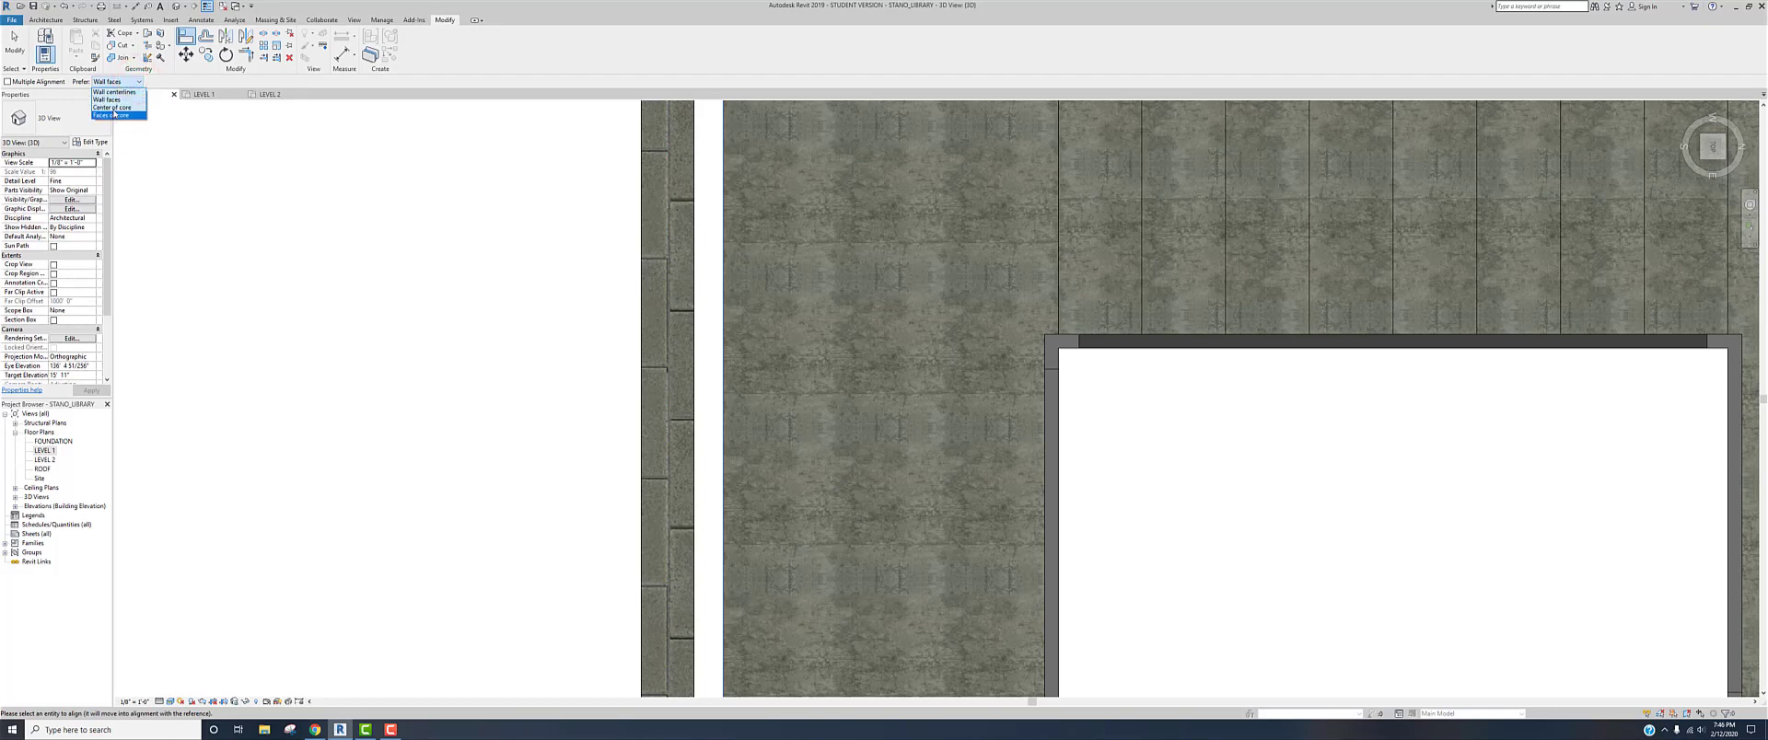
left_click(112, 117)
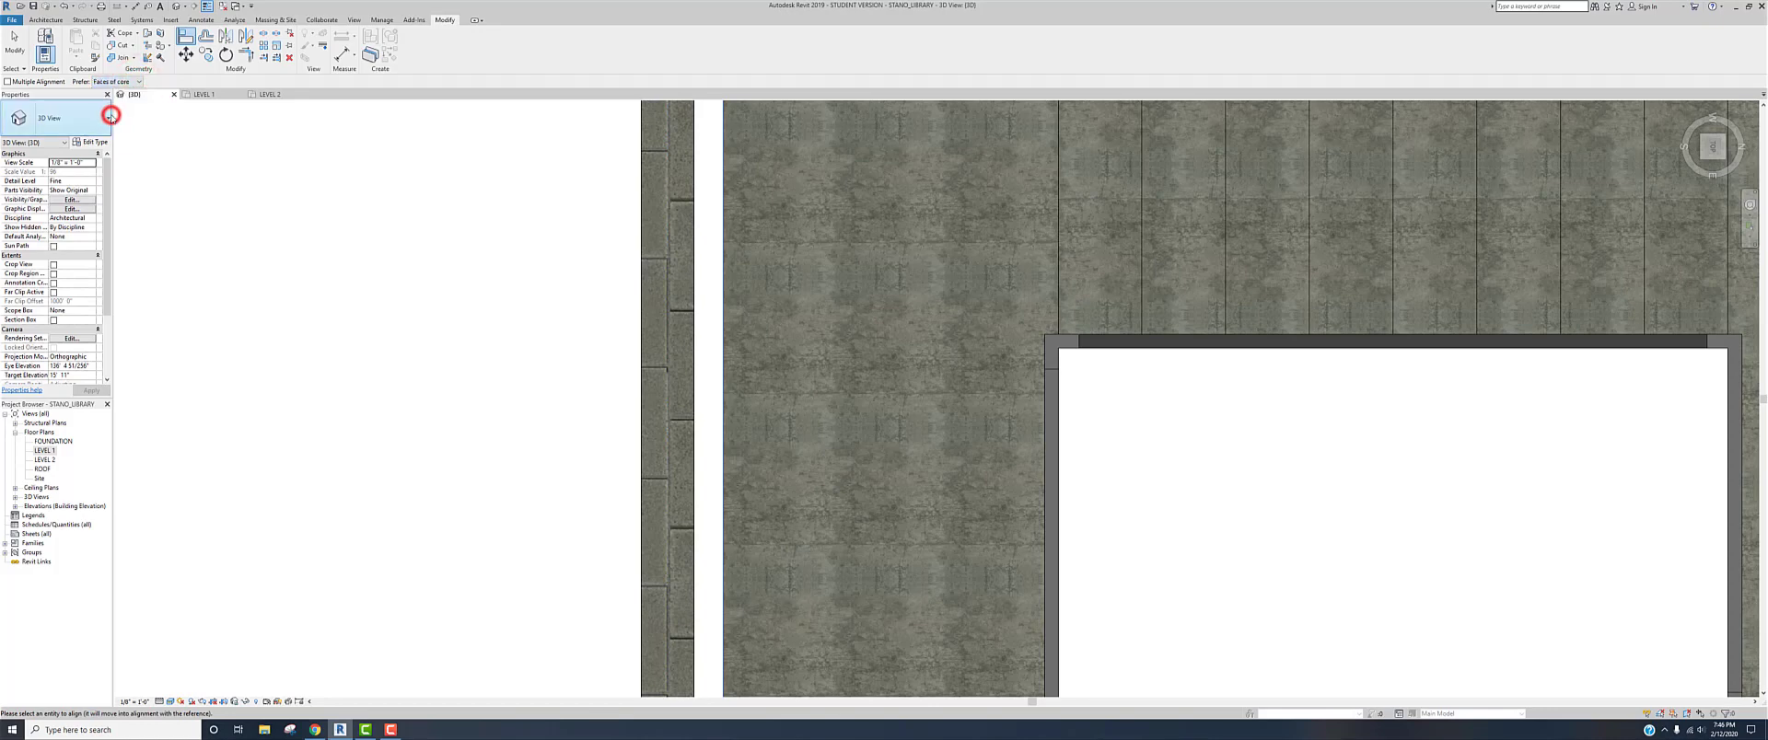
left_click(697, 344)
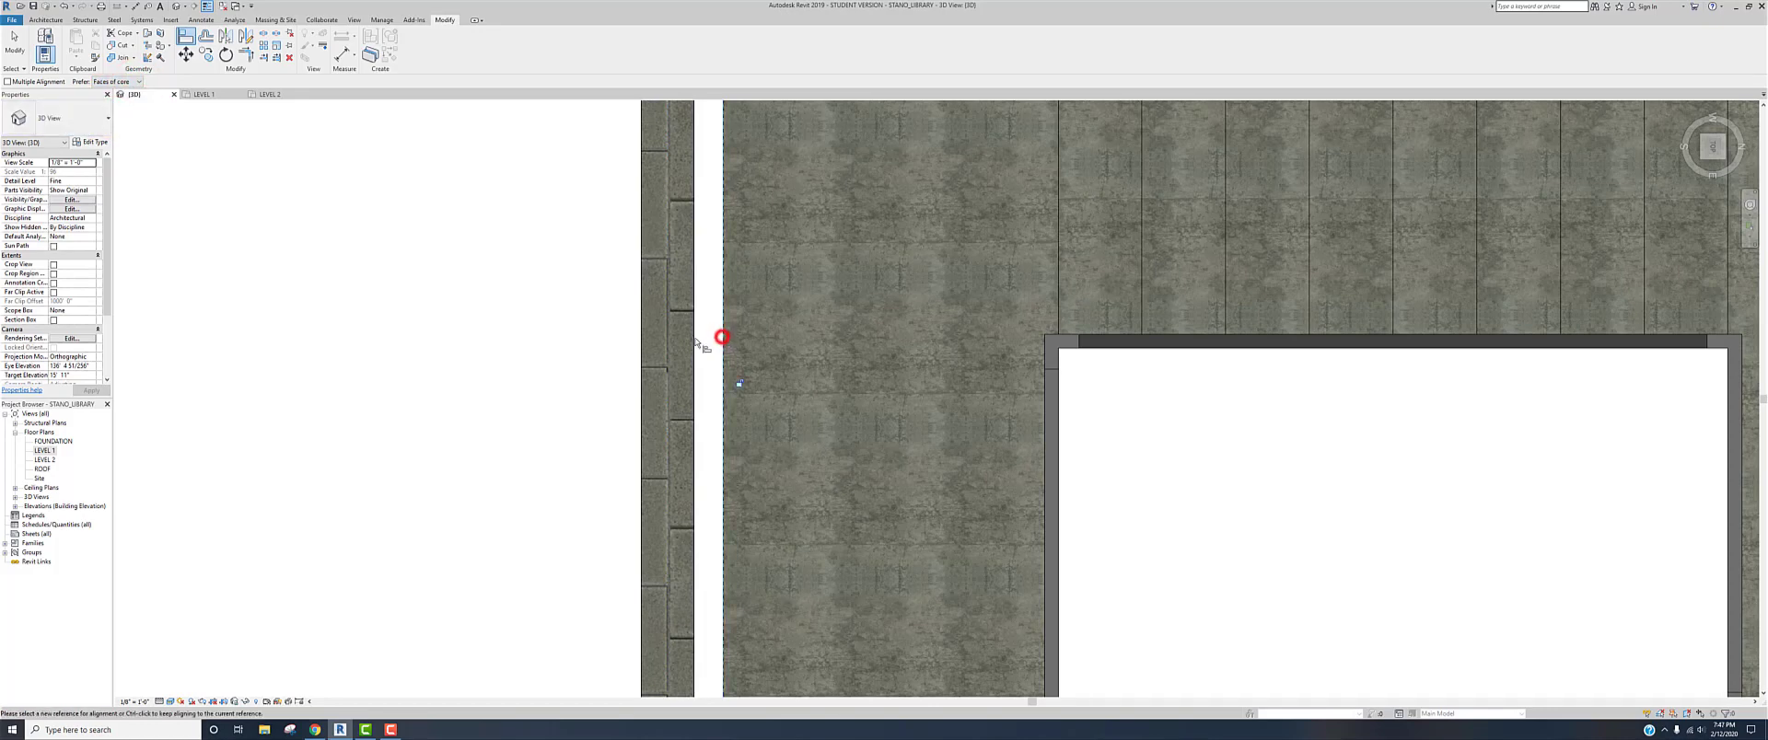
left_click(692, 340)
left_click(723, 349)
scroll(594, 354, "down", 5)
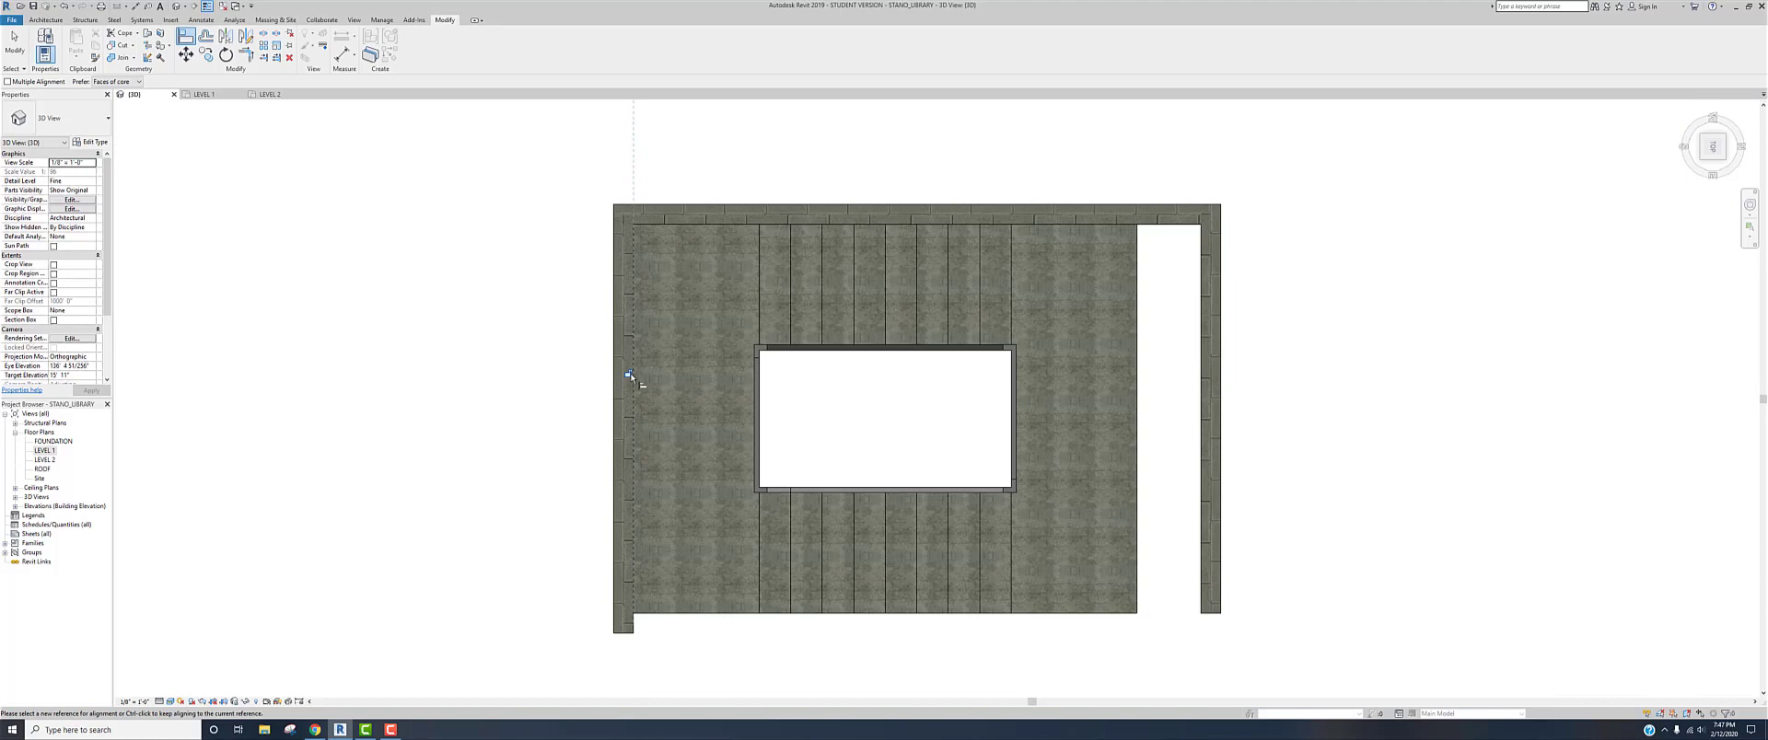
left_click(631, 376)
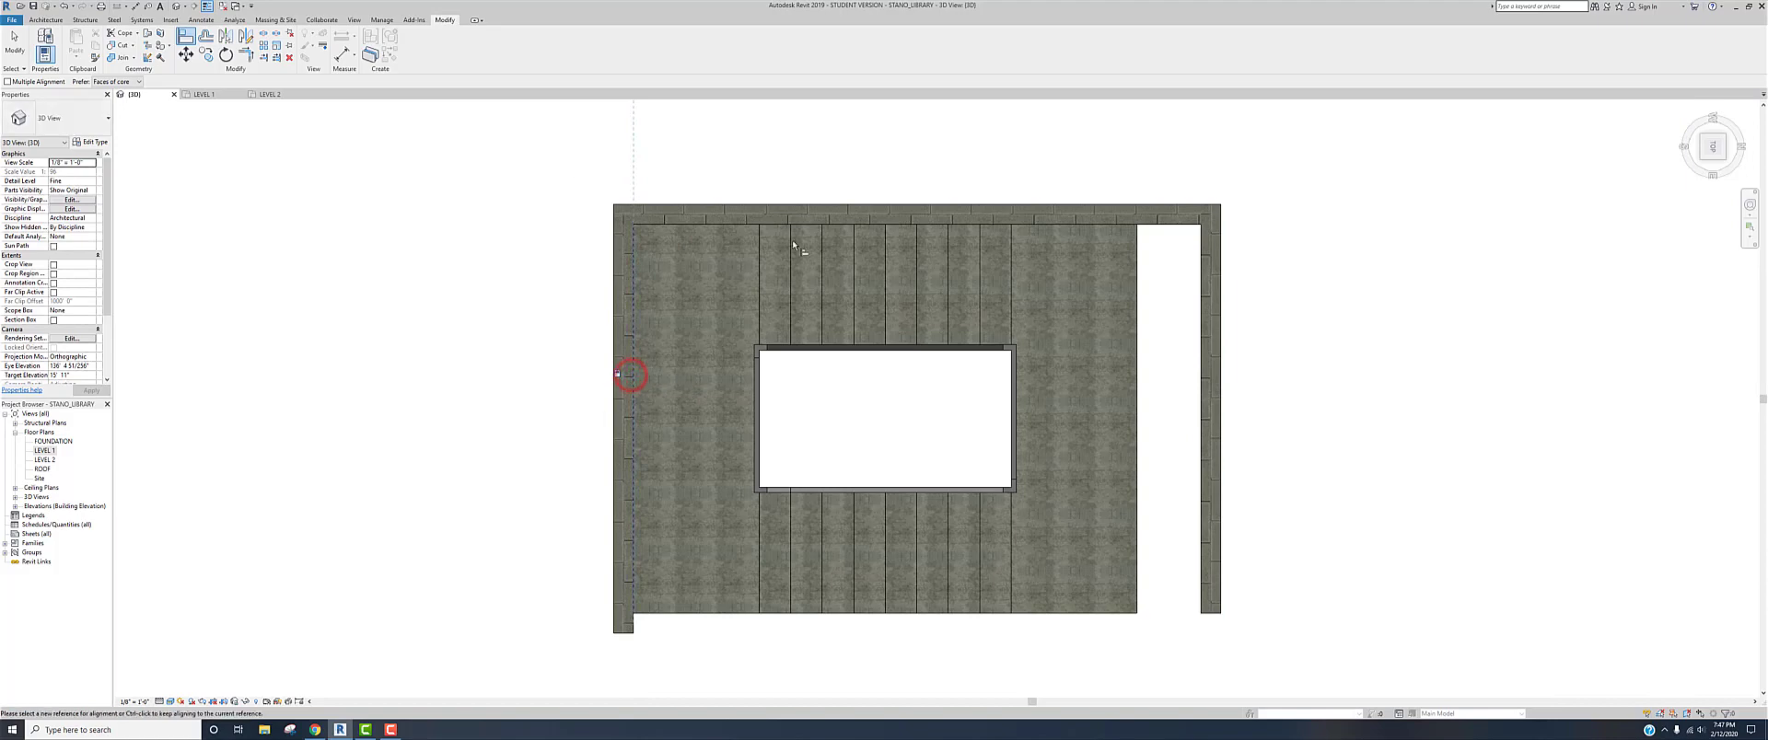
- Try to align the north shaft wall to the landing edge with Wall faces preferred, and undo the alignment
left_click(140, 81)
left_click(118, 98)
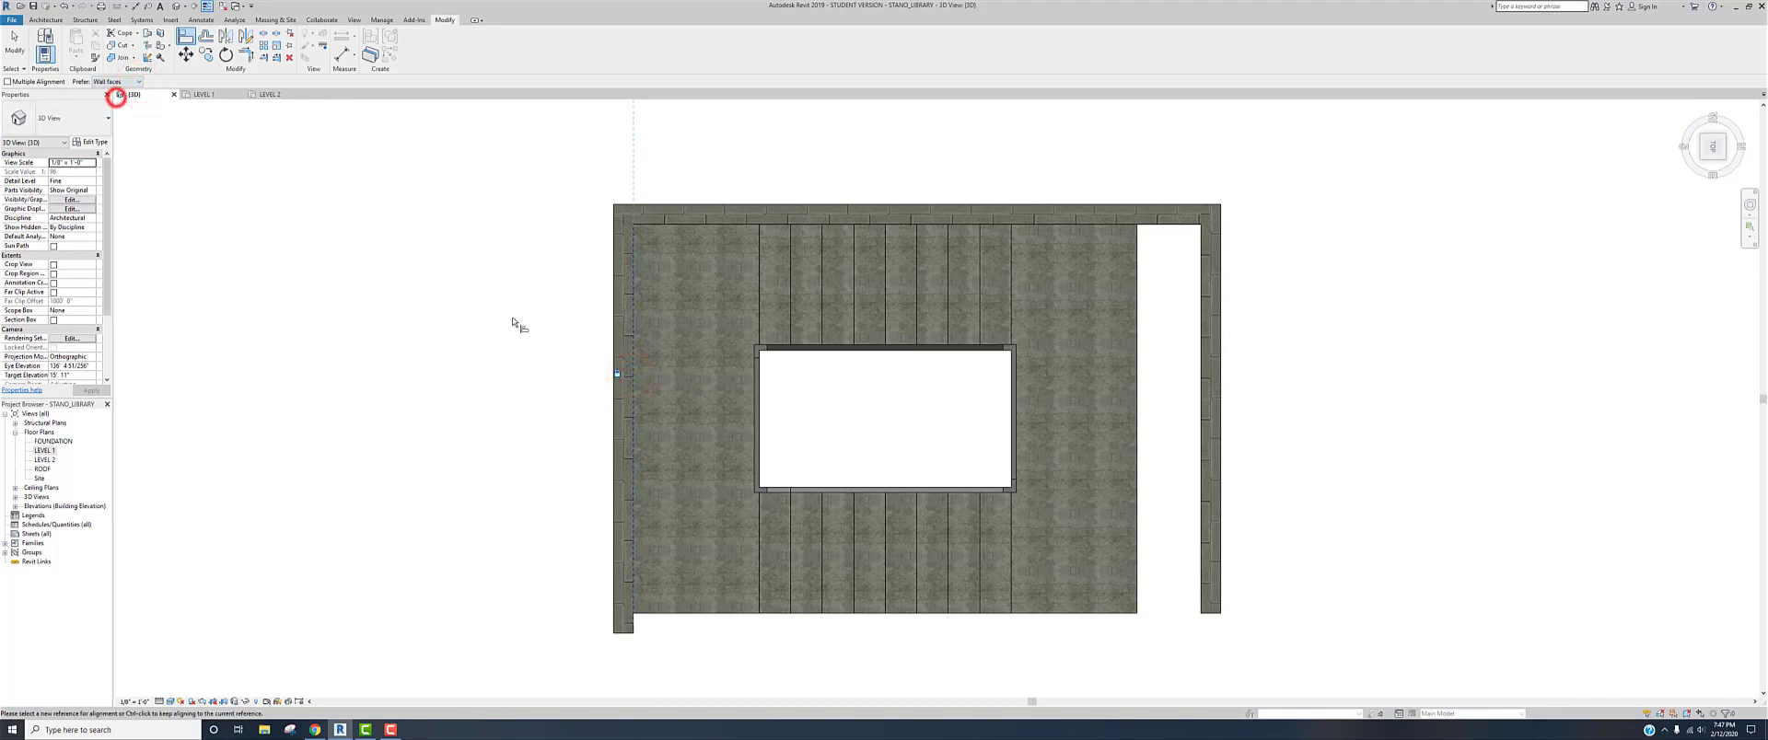
left_click(1138, 335)
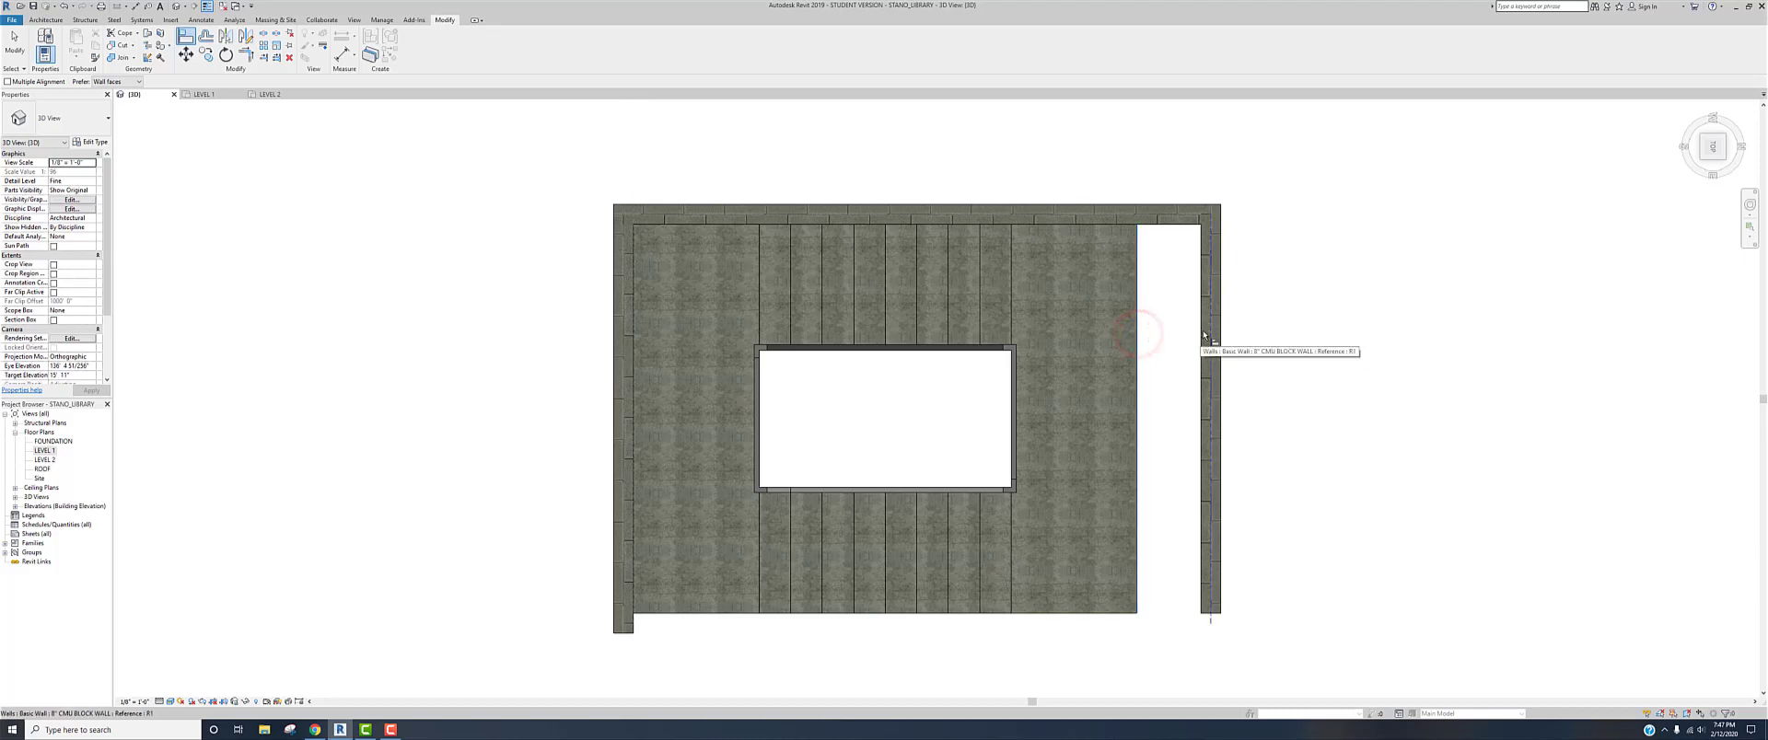
left_click(1209, 333)
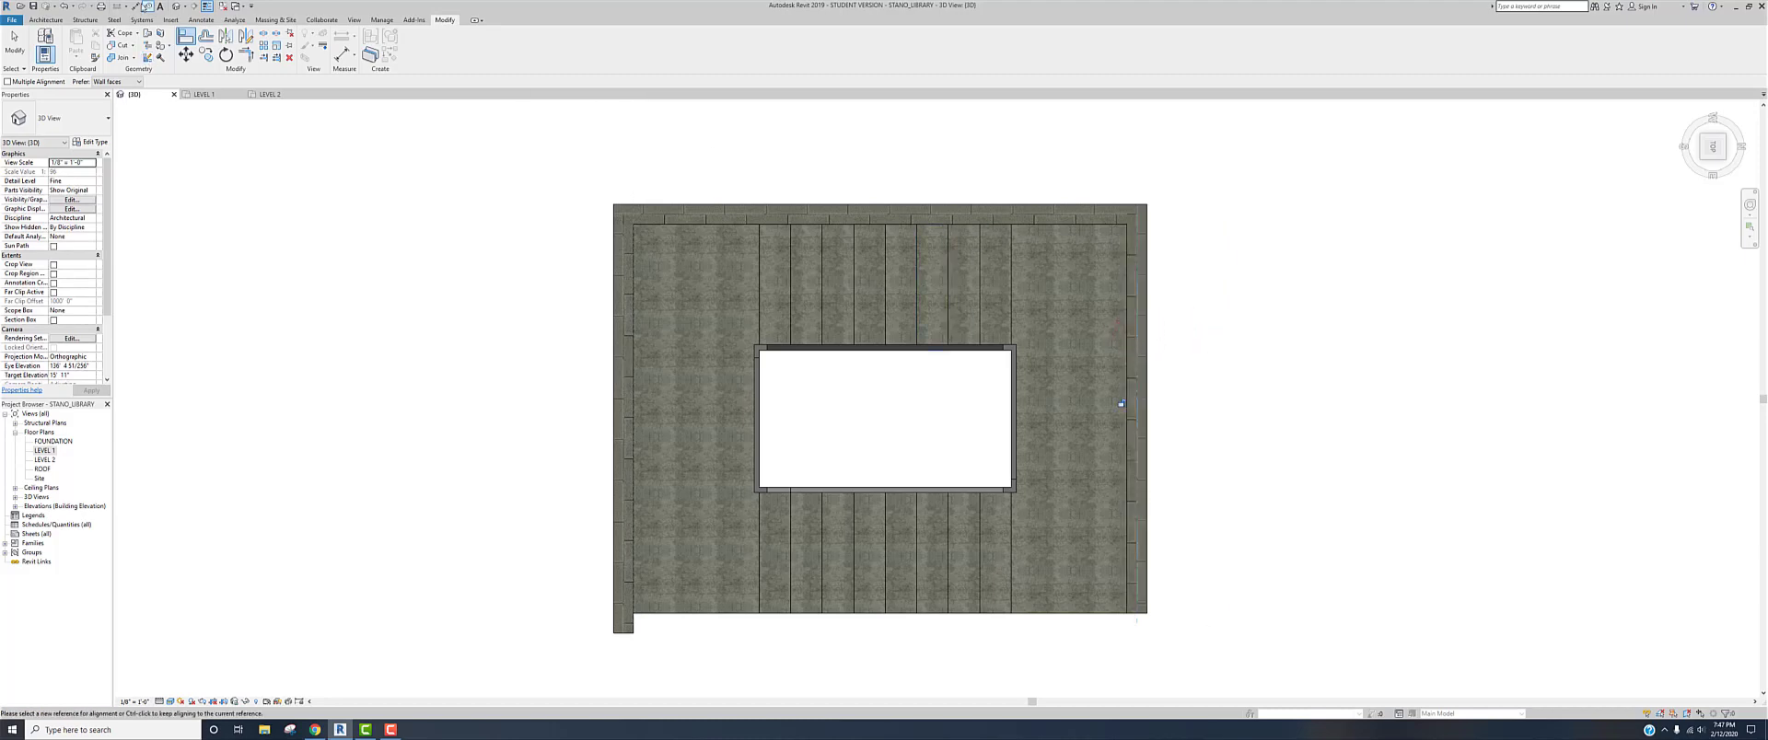
left_click(65, 8)
- Set the Align tool's preference to Faces of core for the north shaft wall
left_click(138, 81)
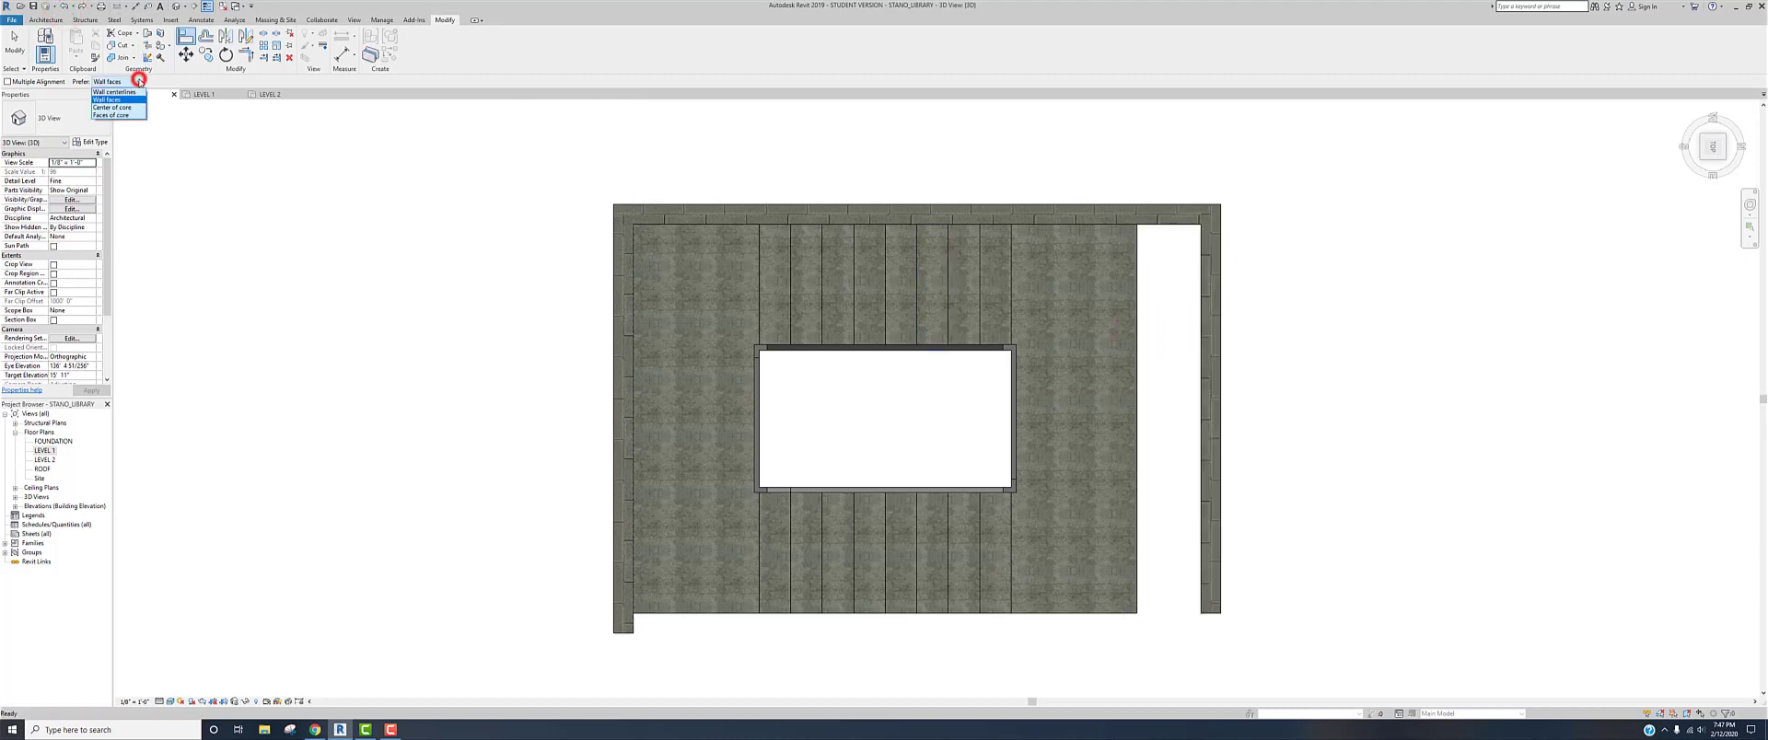
left_click(111, 114)
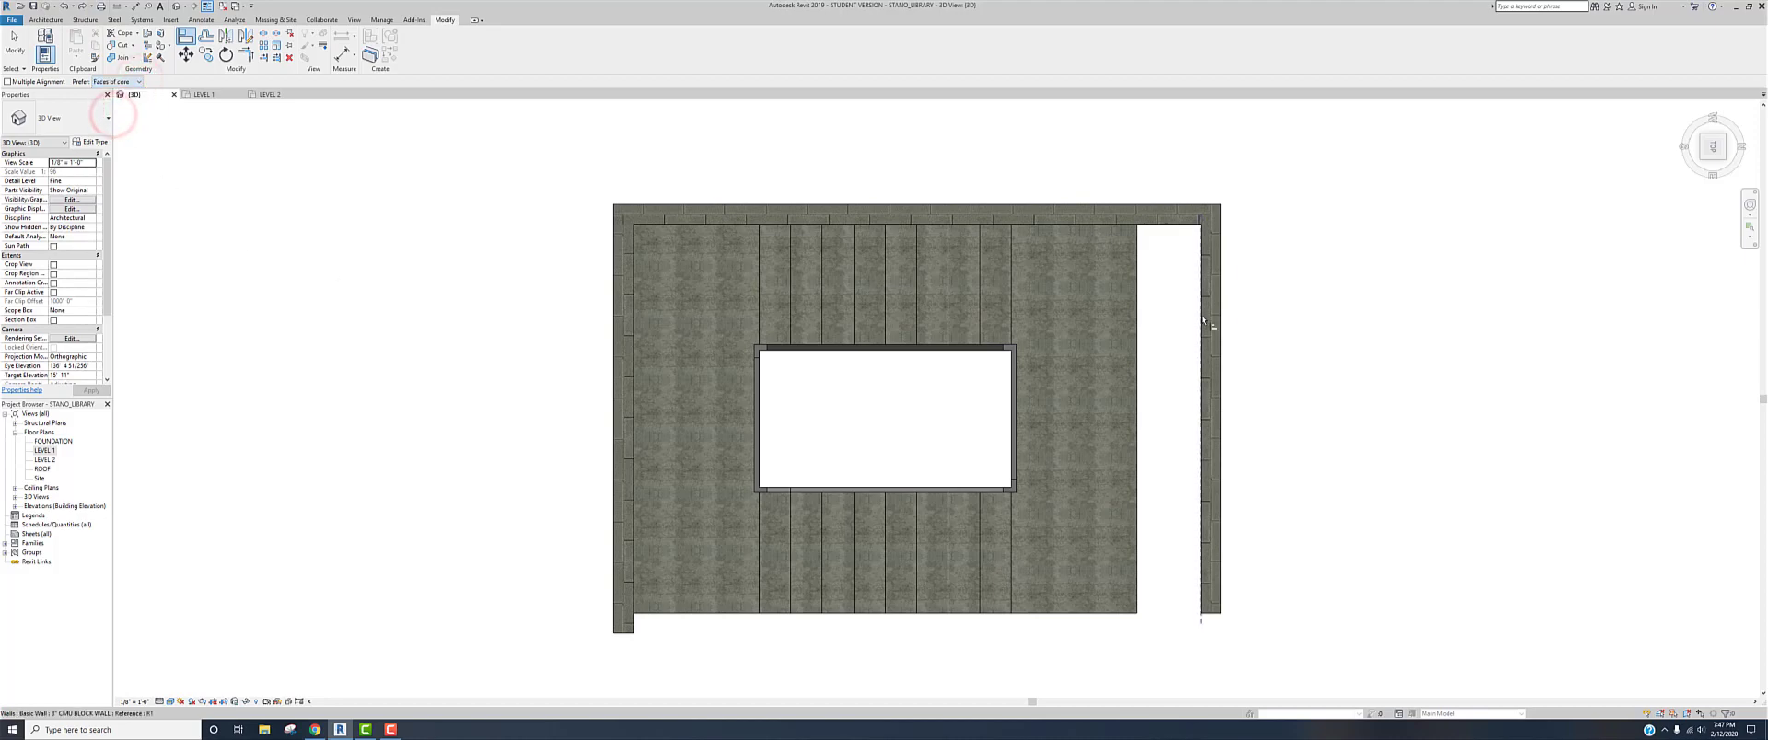
left_click(1202, 317)
right_click(1188, 316)
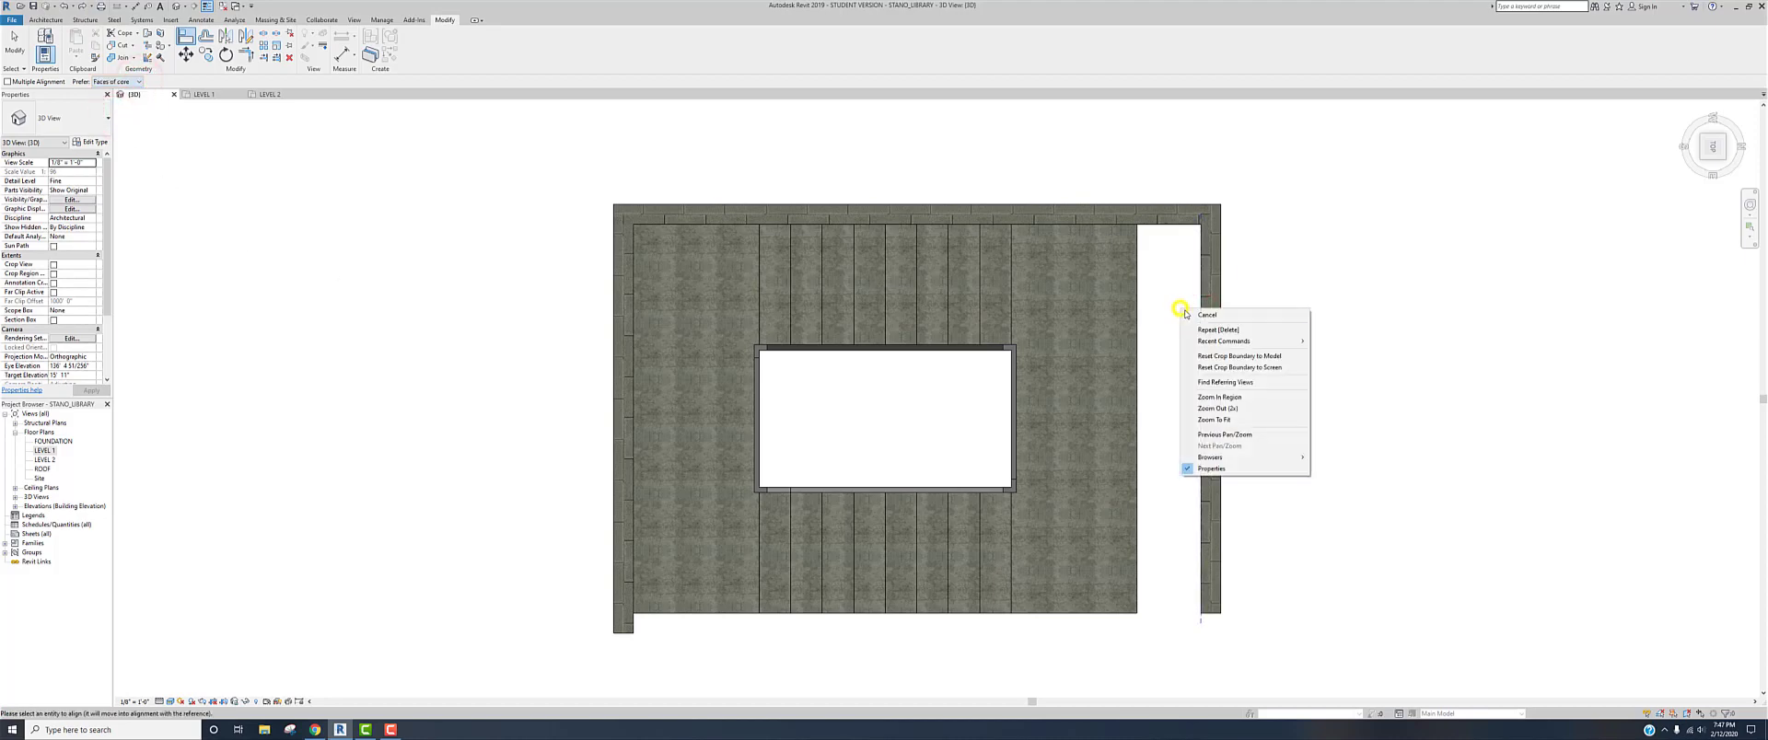
left_click(1202, 307)
left_click(183, 38)
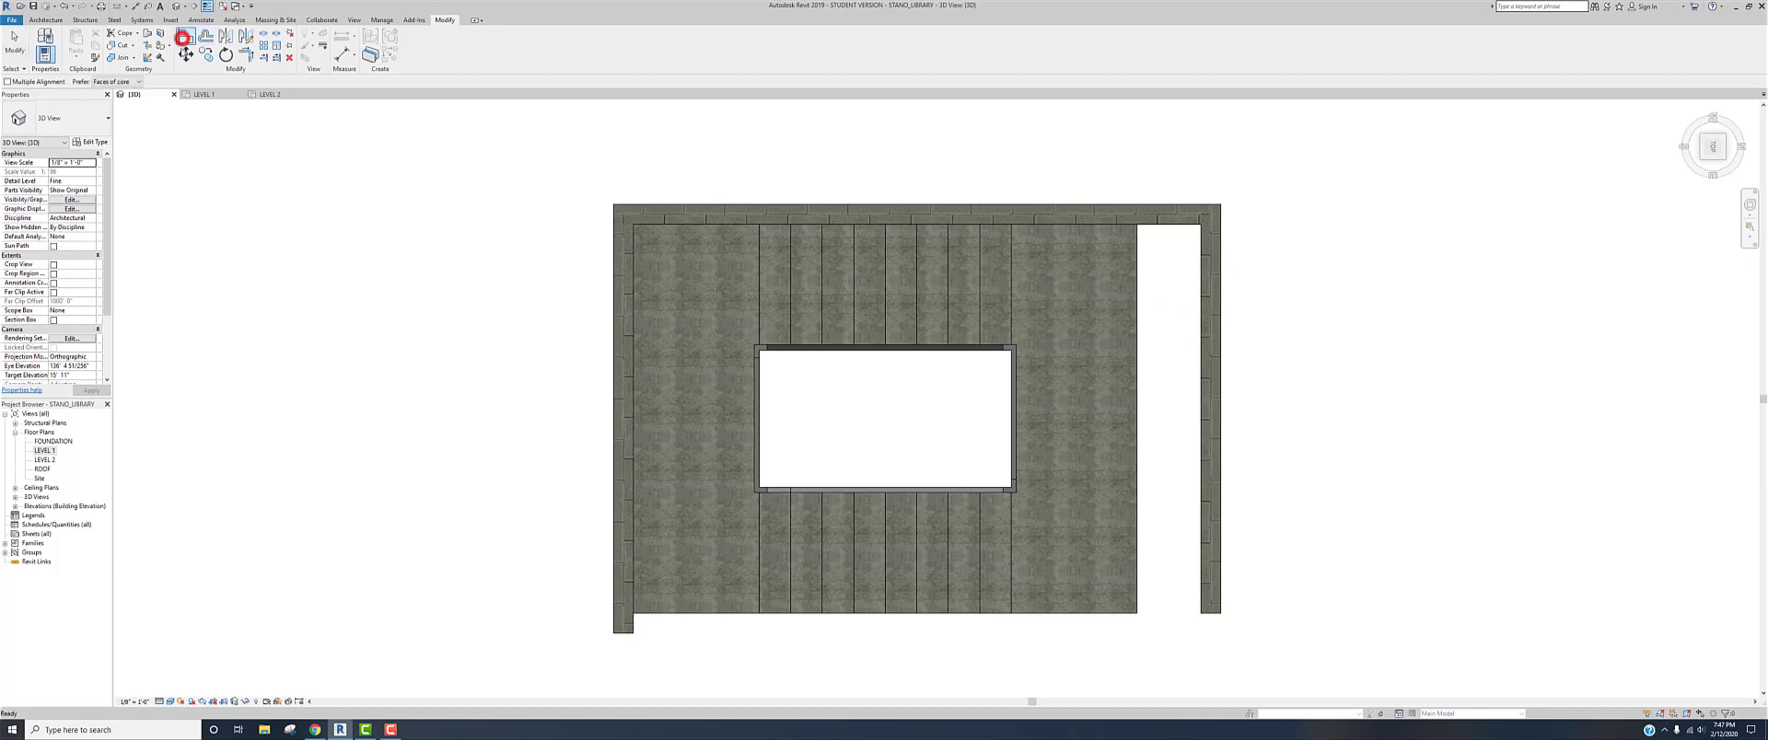
left_click(1137, 331)
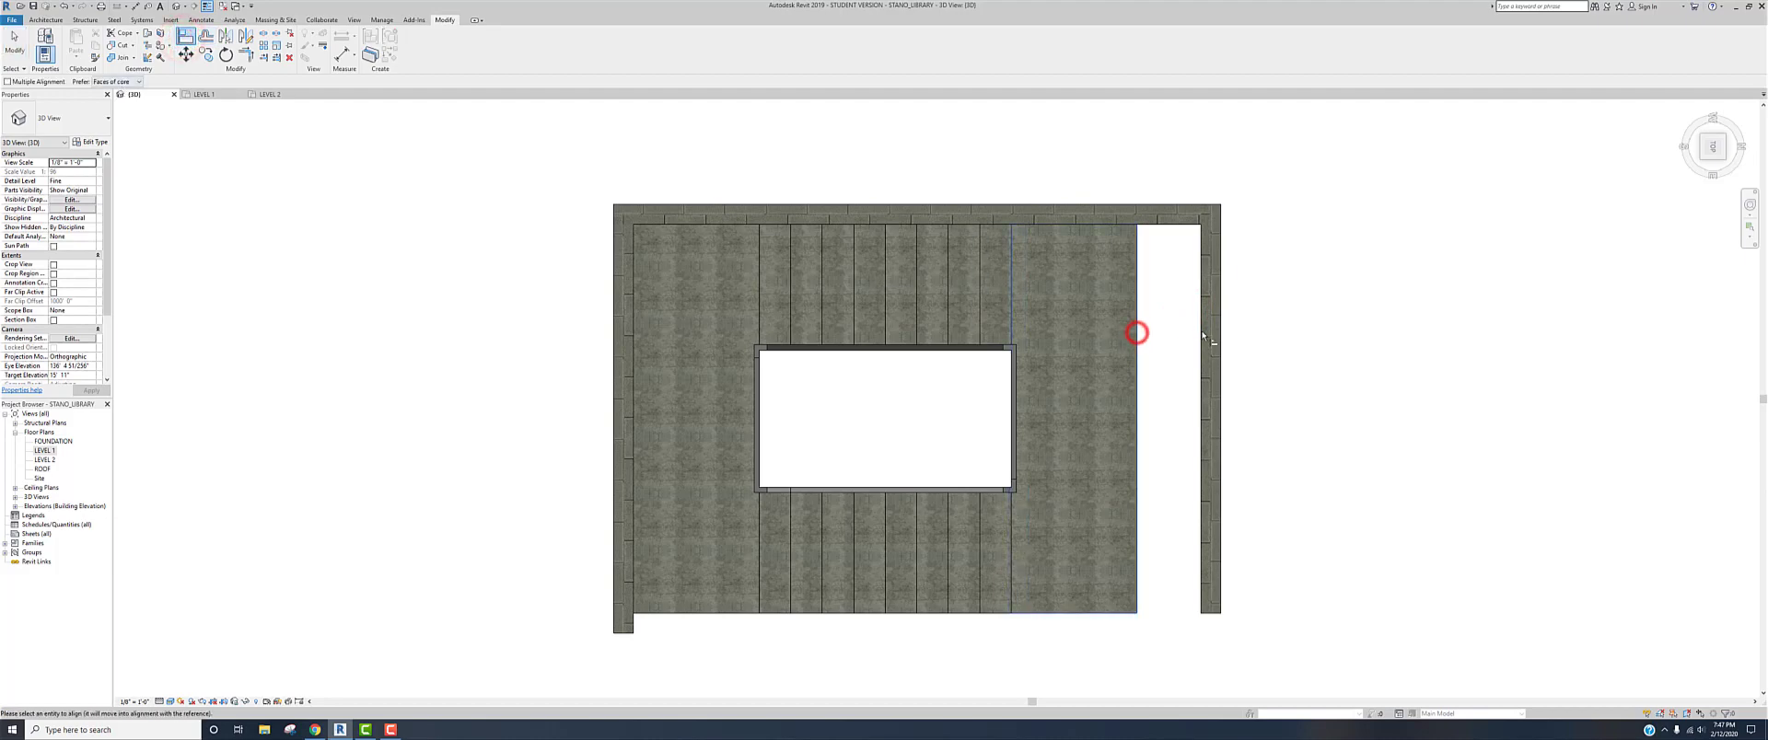
left_click(1201, 331)
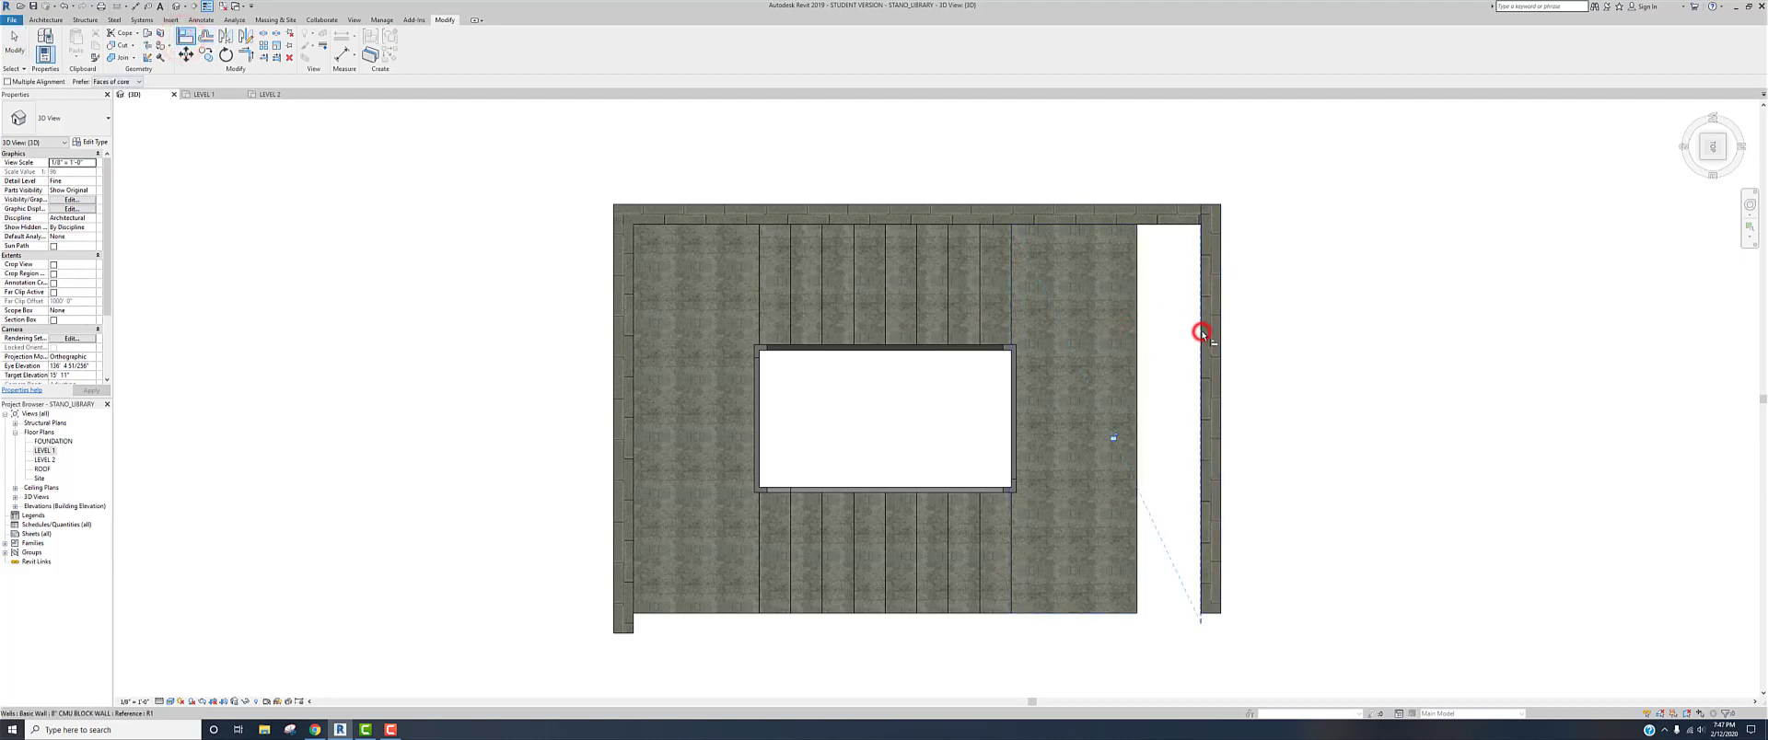
right_click(1151, 385)
left_click(1164, 383)
- Align the north shaft wall's inner face to the adjacent stair landing edge and lock the alignment
scroll(1149, 359, "up", 1)
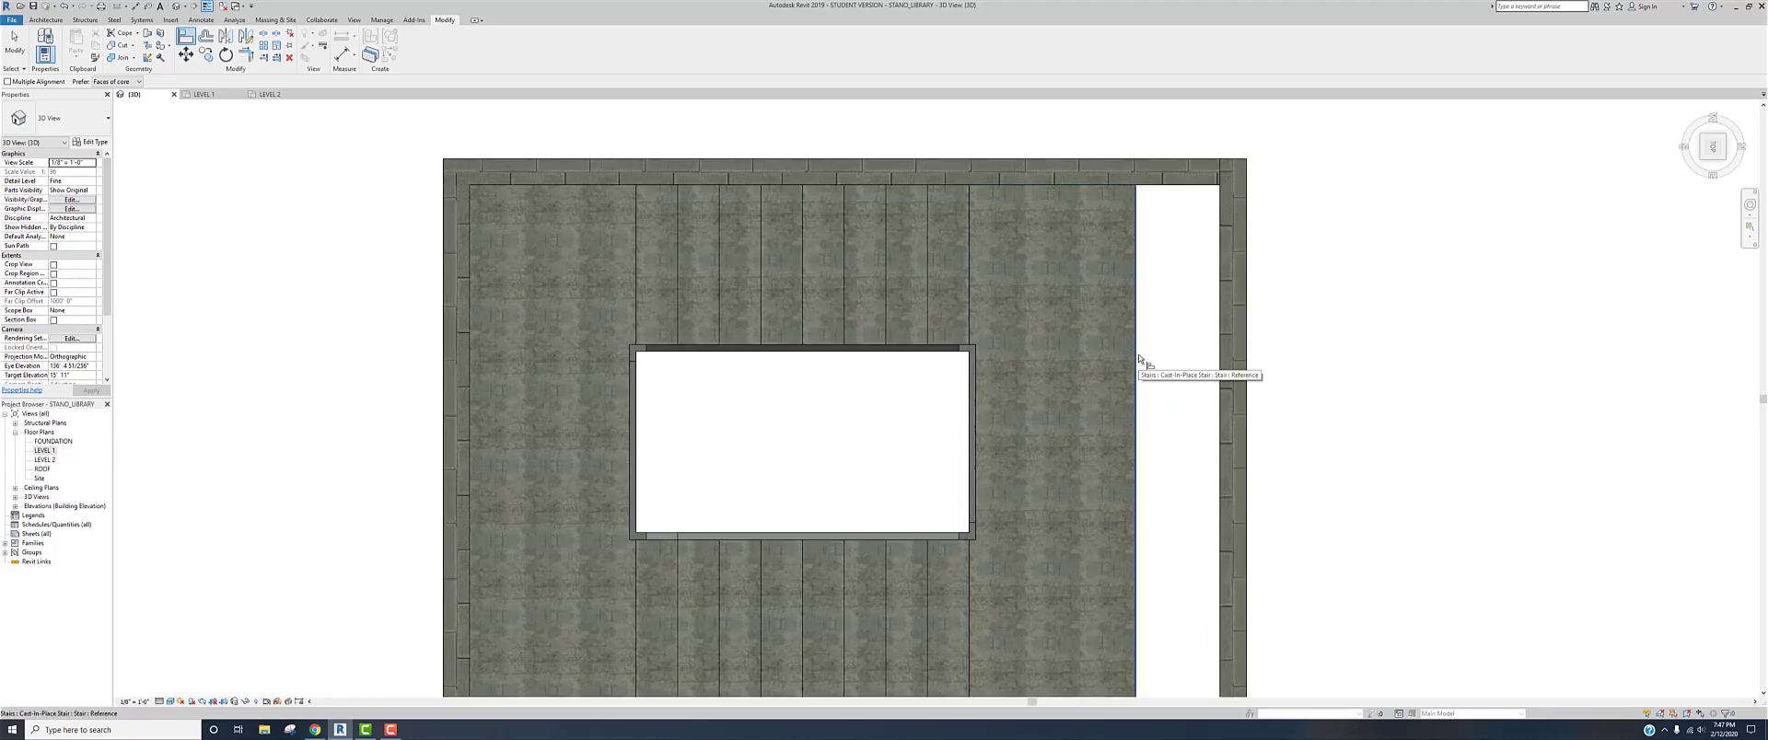
left_click(1139, 359)
left_click(1218, 355)
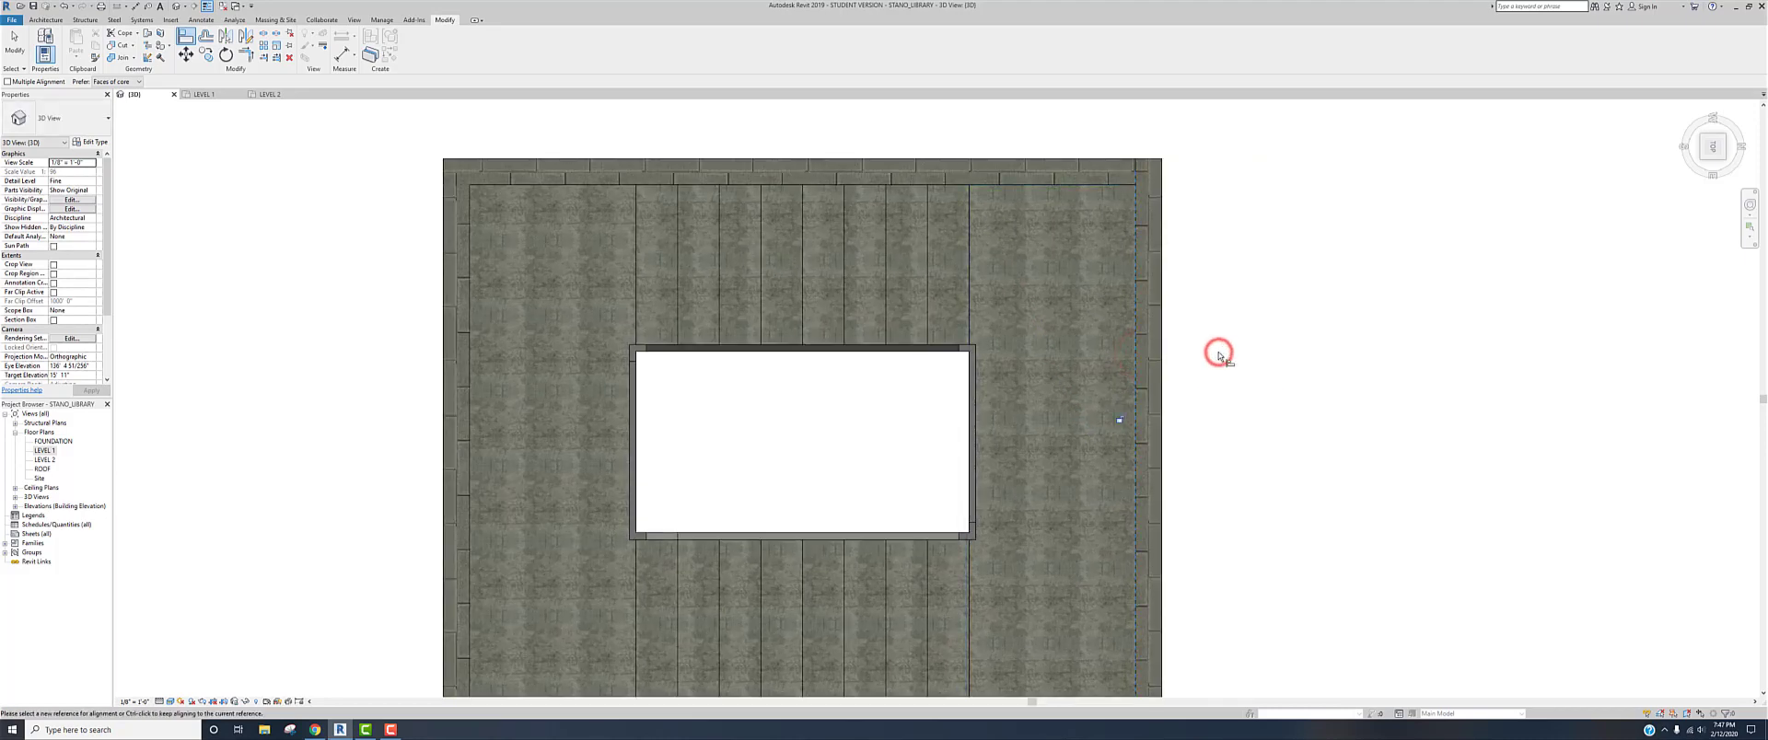
scroll(1220, 368, "down", 2)
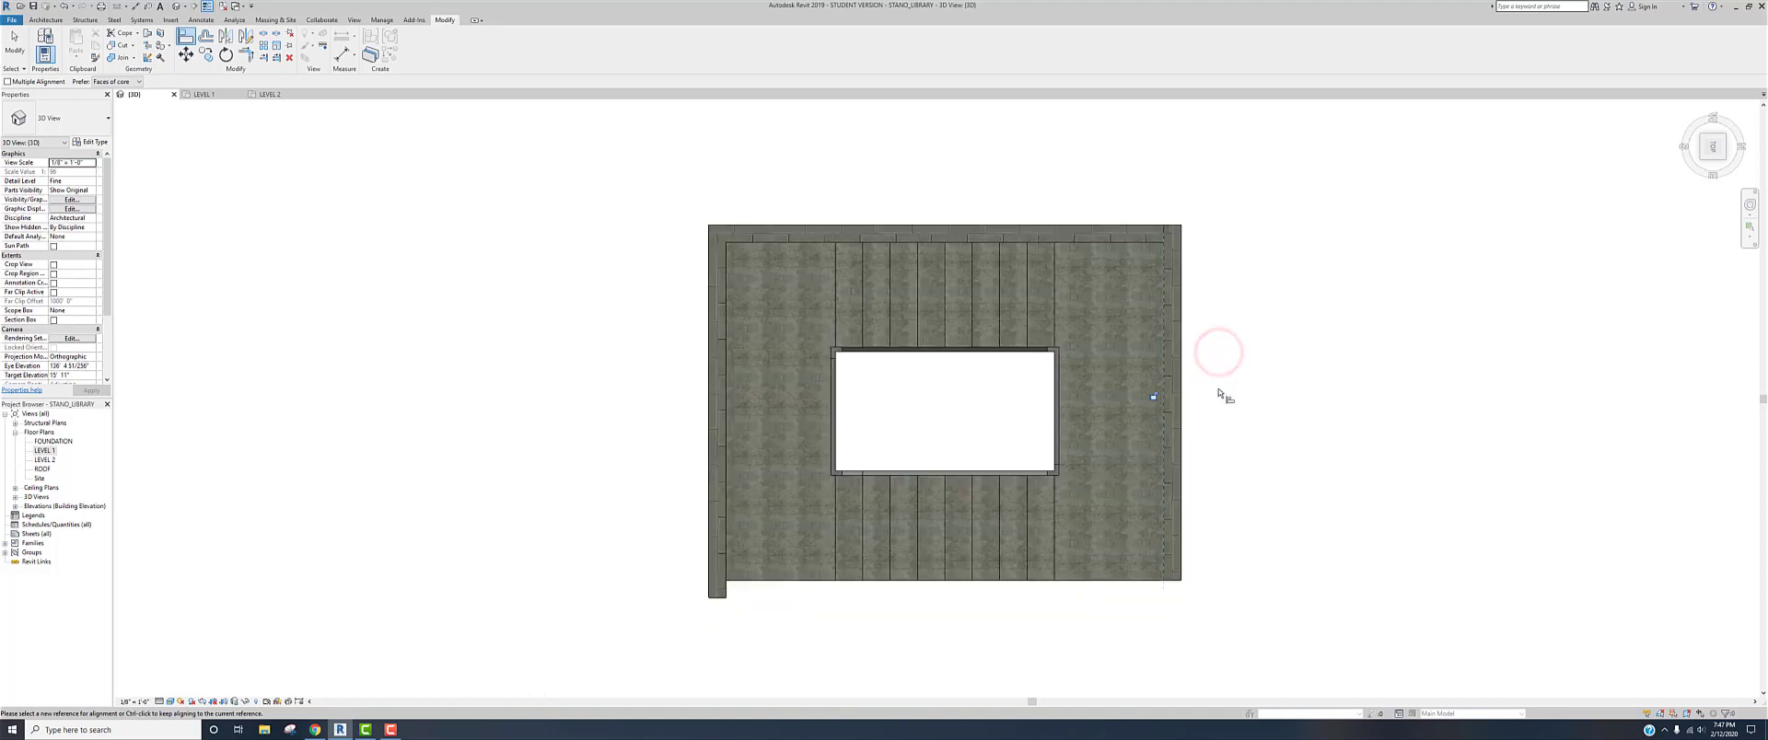
left_click(1149, 360)
right_click(379, 189)
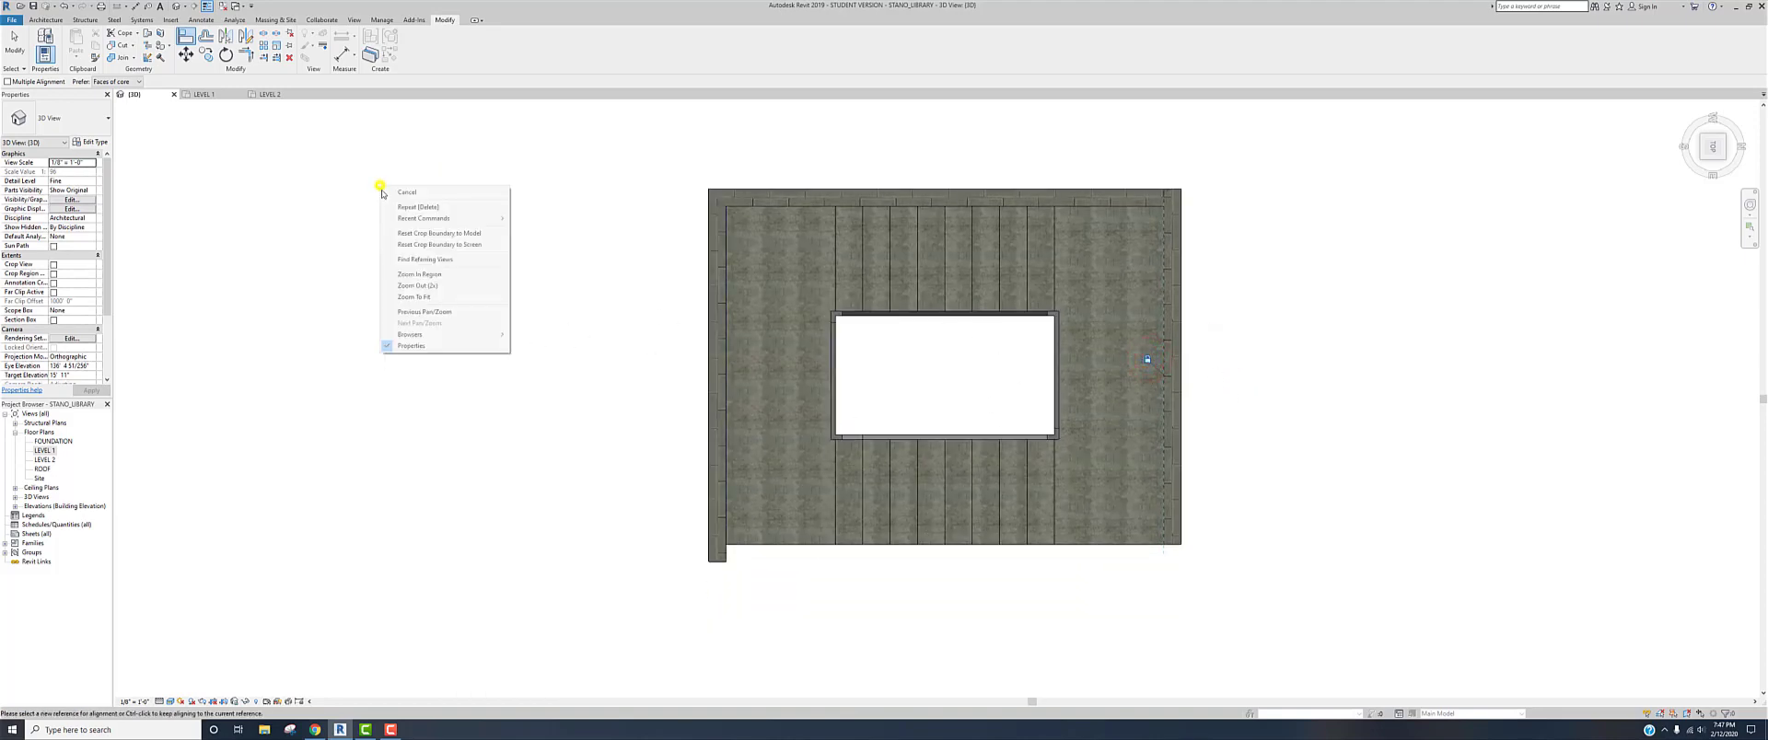
left_click(389, 193)
- Delete the stair's remaining inner railing in the 3D view
left_click(178, 7)
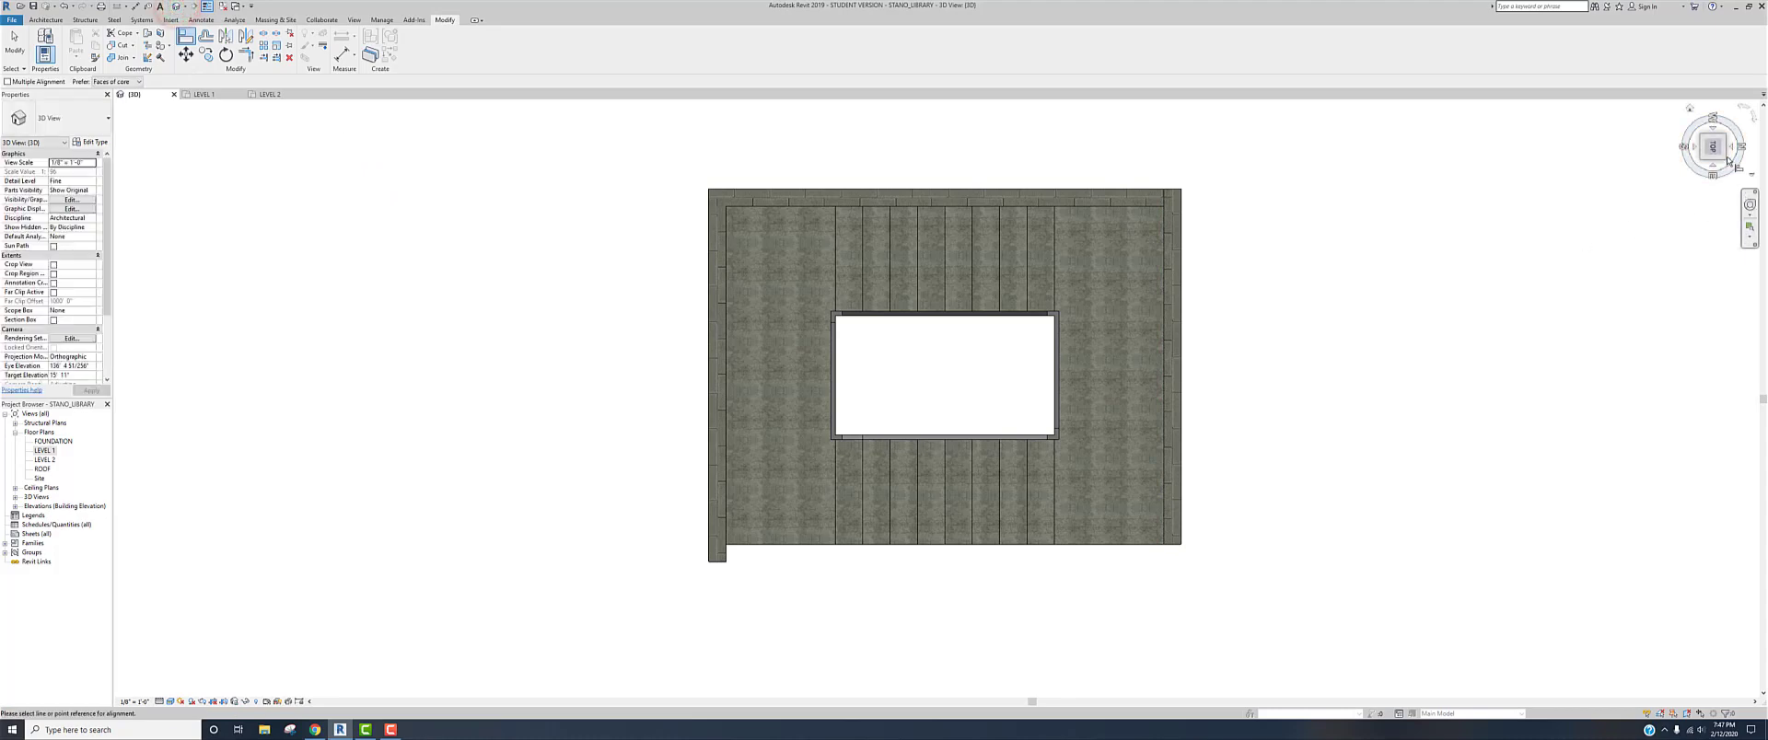
left_click(1726, 161)
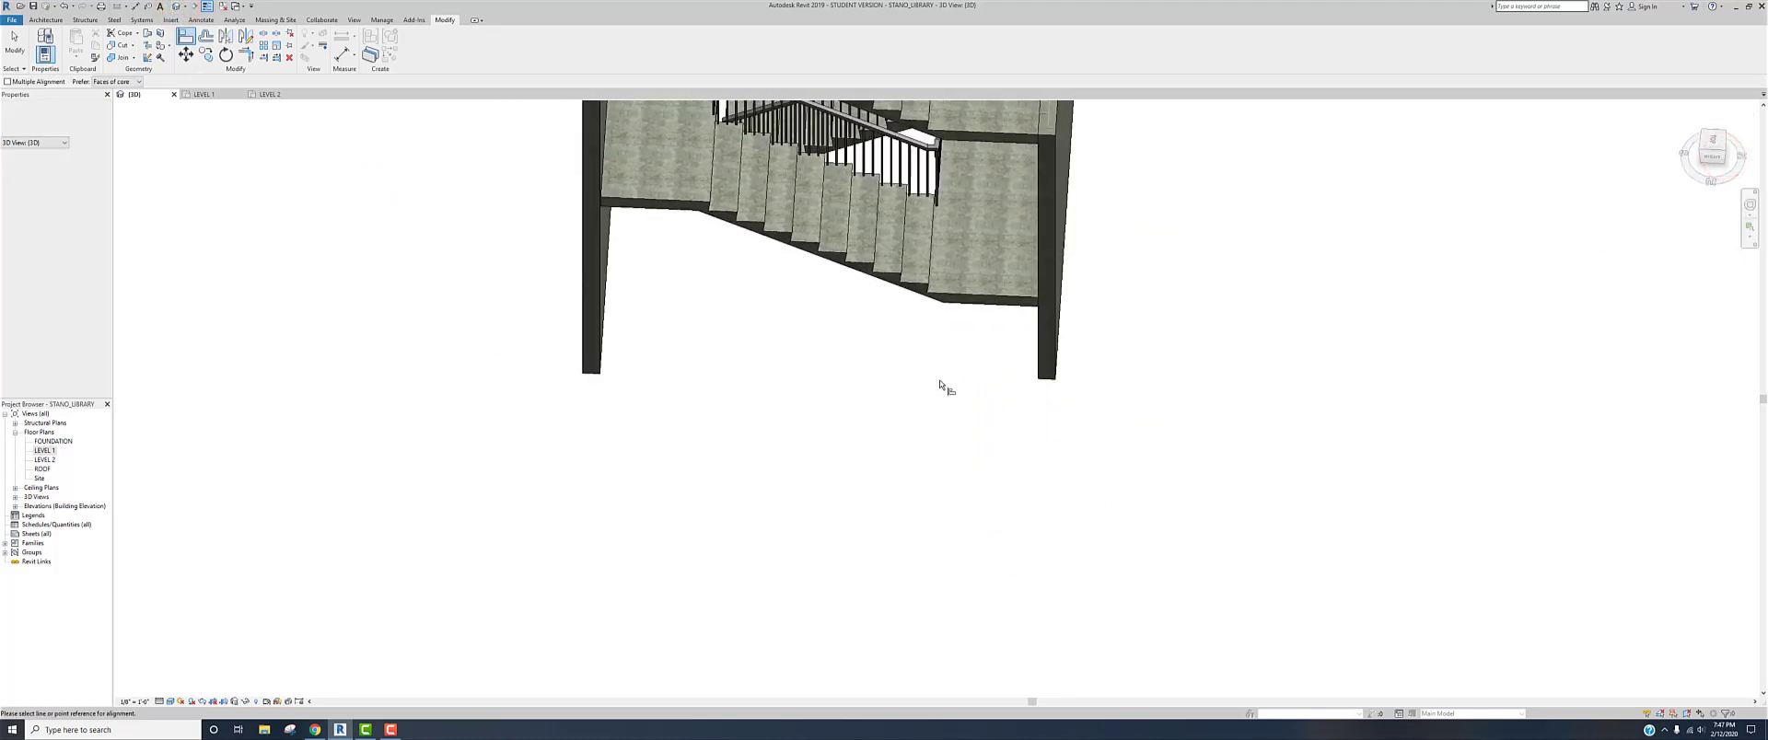
middle_click_drag(939, 382, 985, 618)
scroll(820, 456, "down", 2)
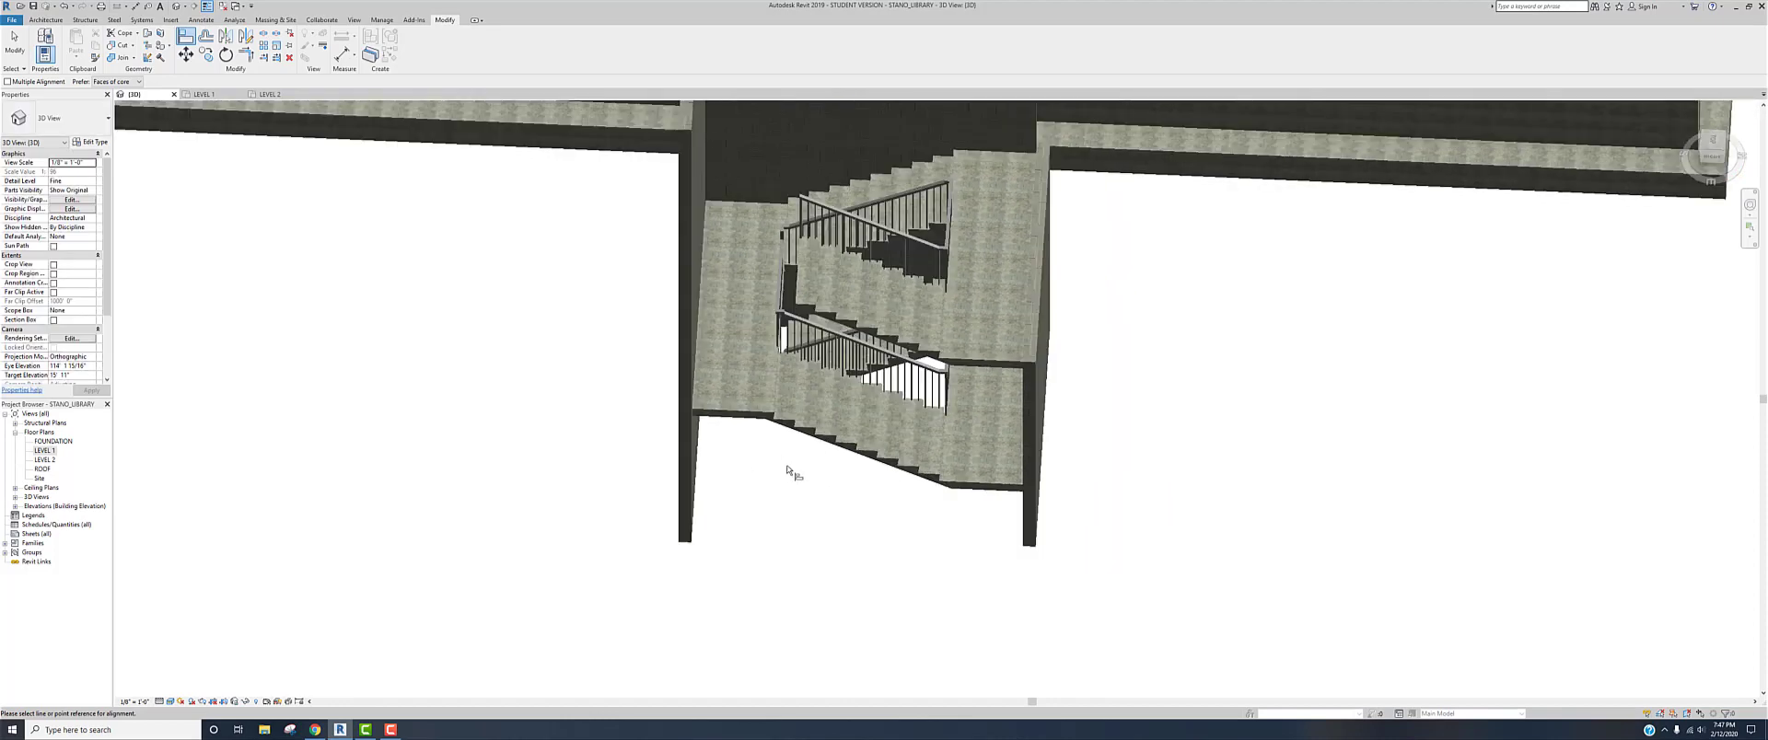
middle_click_drag(789, 469, 769, 519)
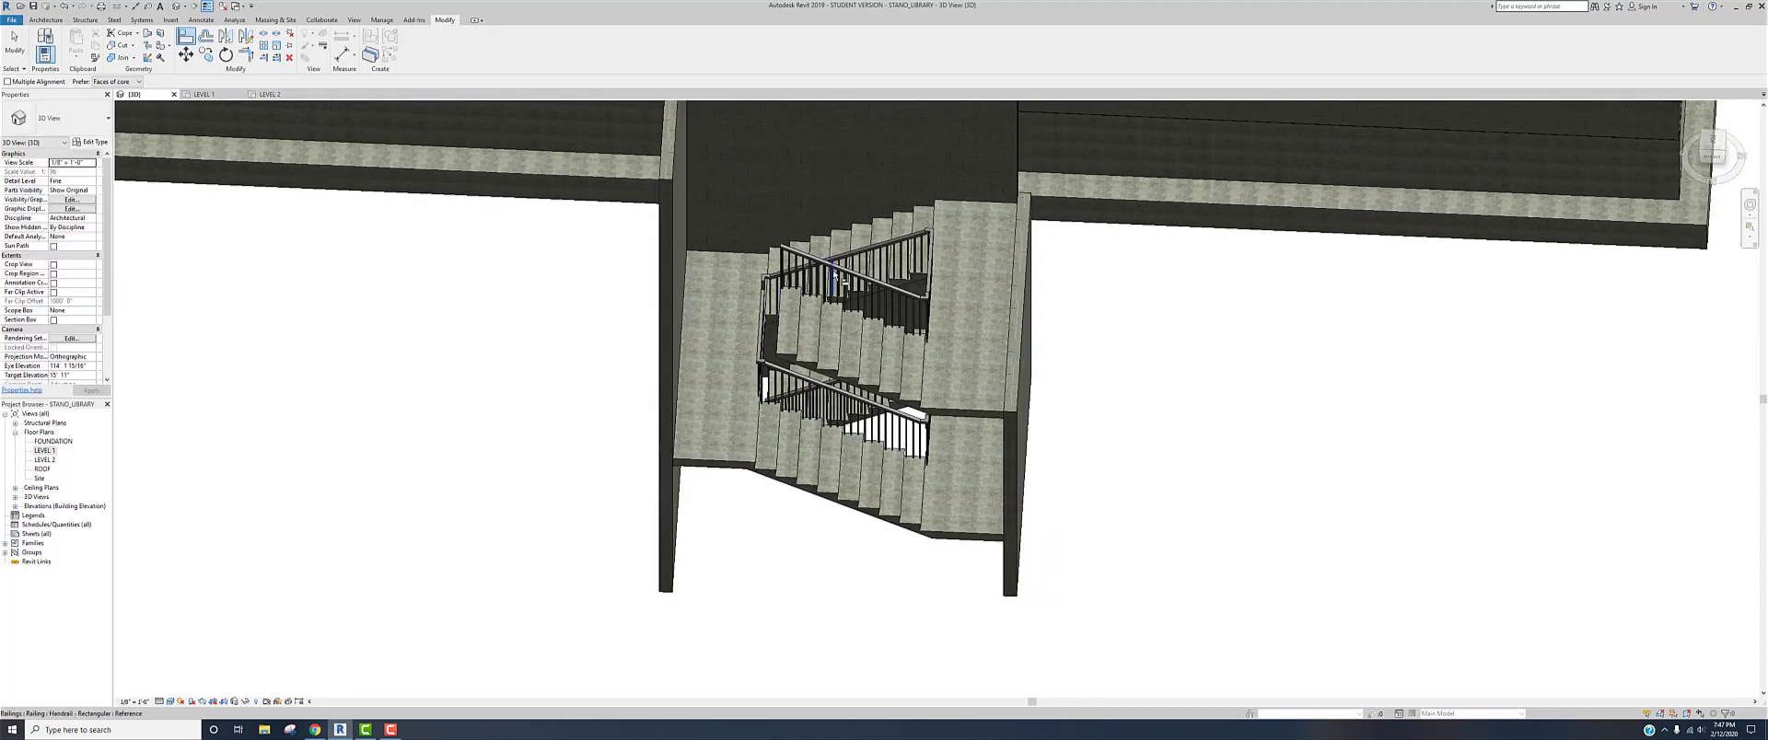
key("Escape")
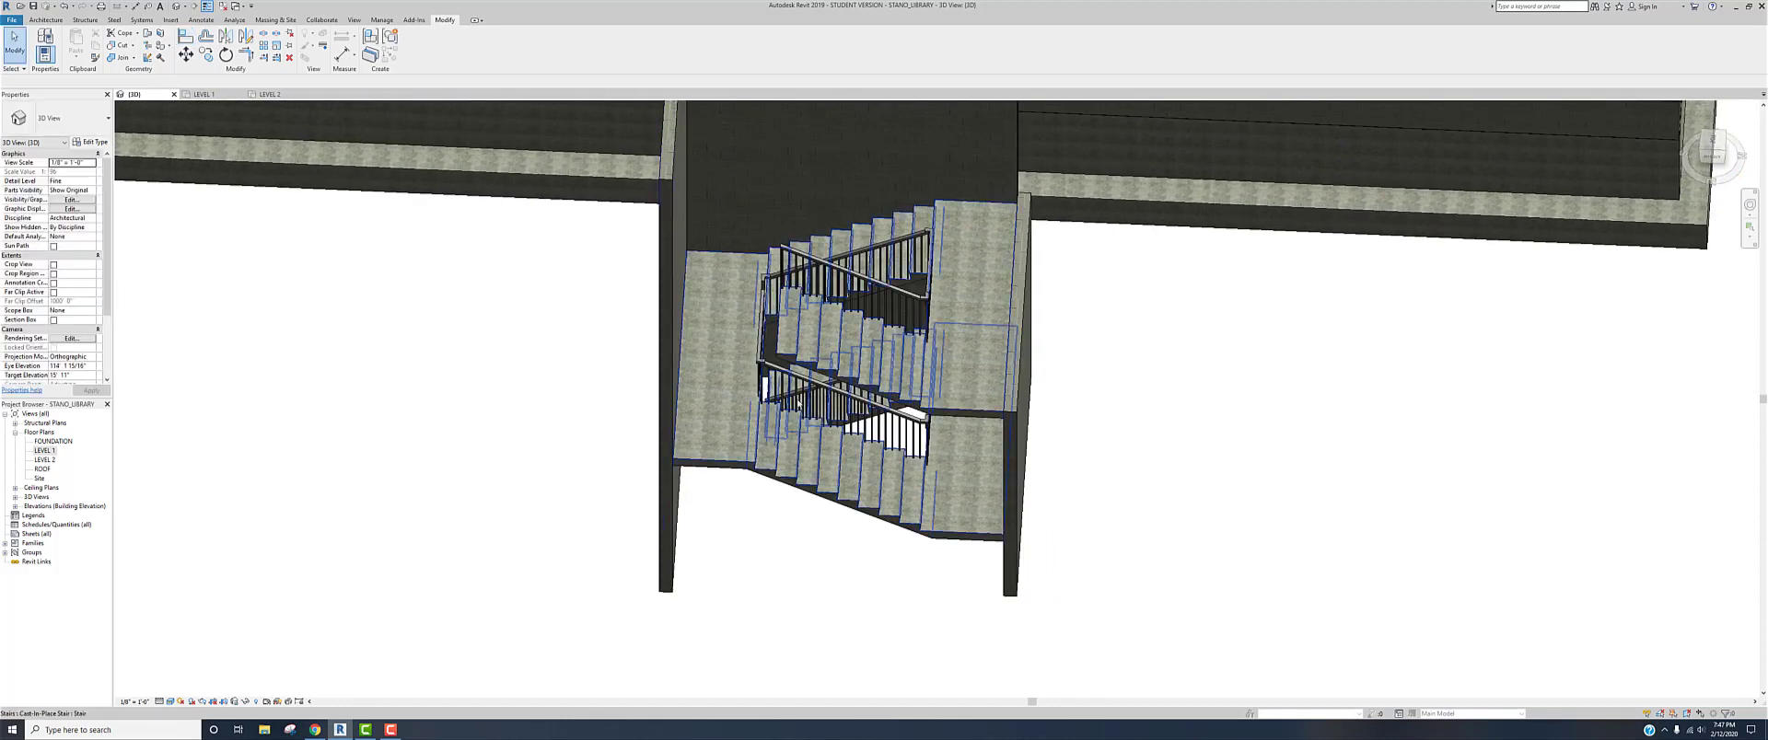
left_click(818, 380)
right_click(820, 382)
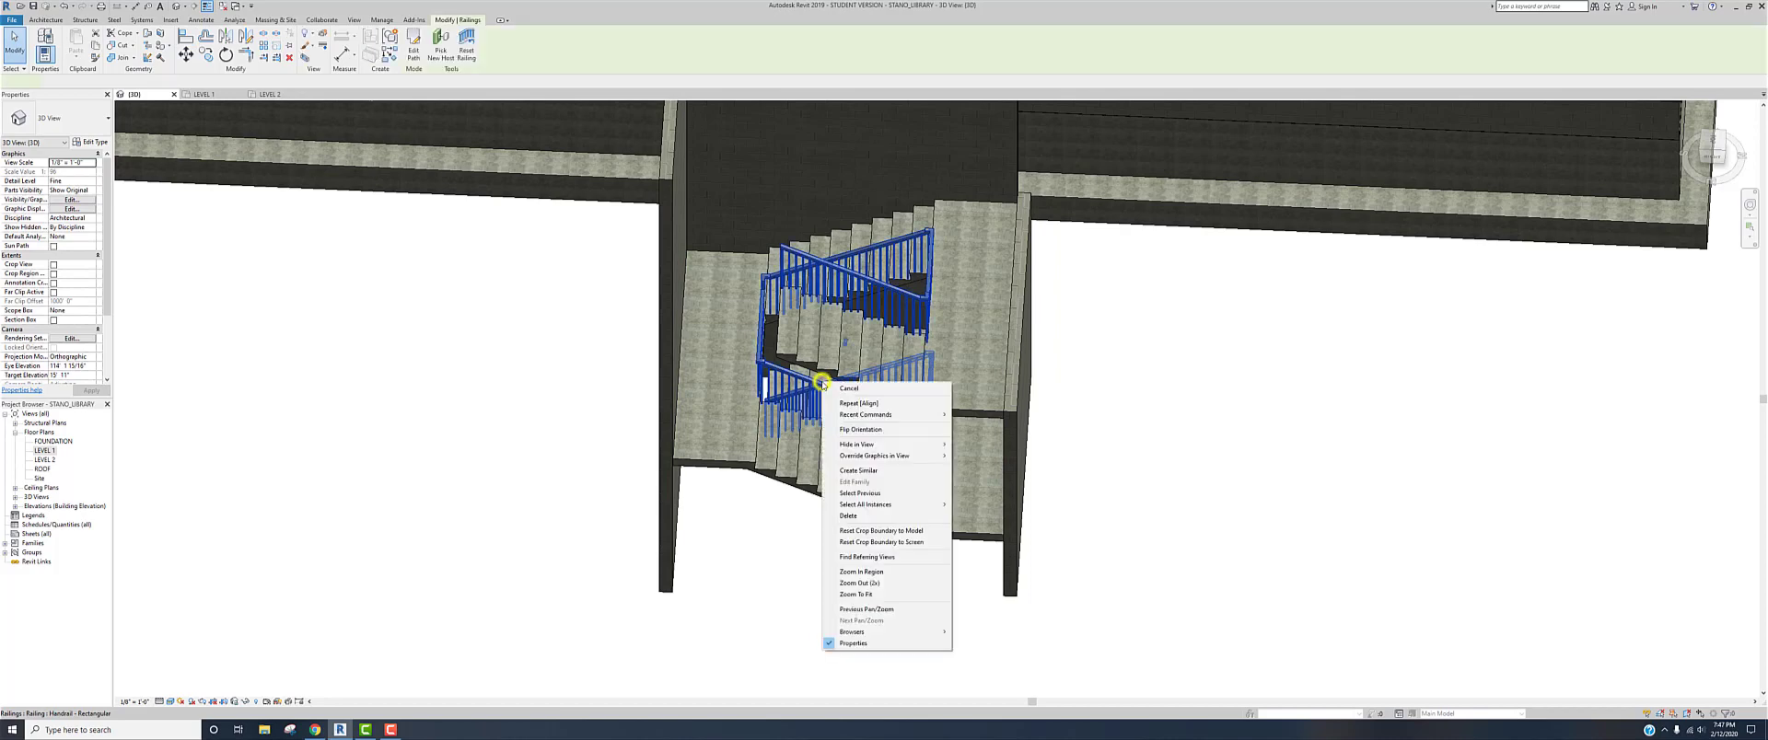
left_click(847, 517)
- Start editing the cast-in-place stair from the shaft's open side and open the LEVEL 2 floor plan
scroll(836, 532, "down", 2)
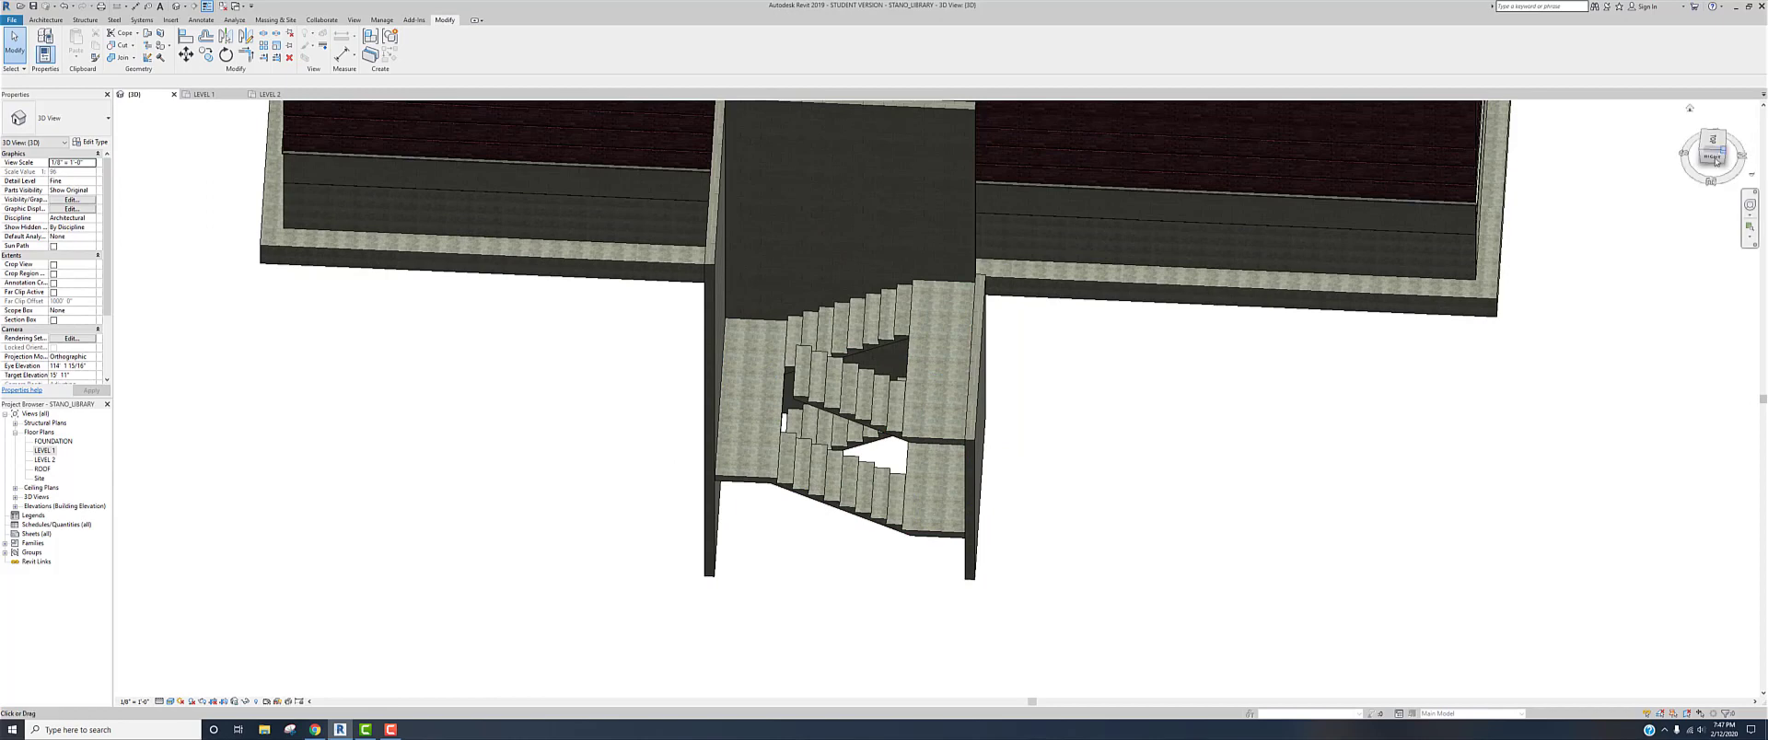
left_click(1712, 157)
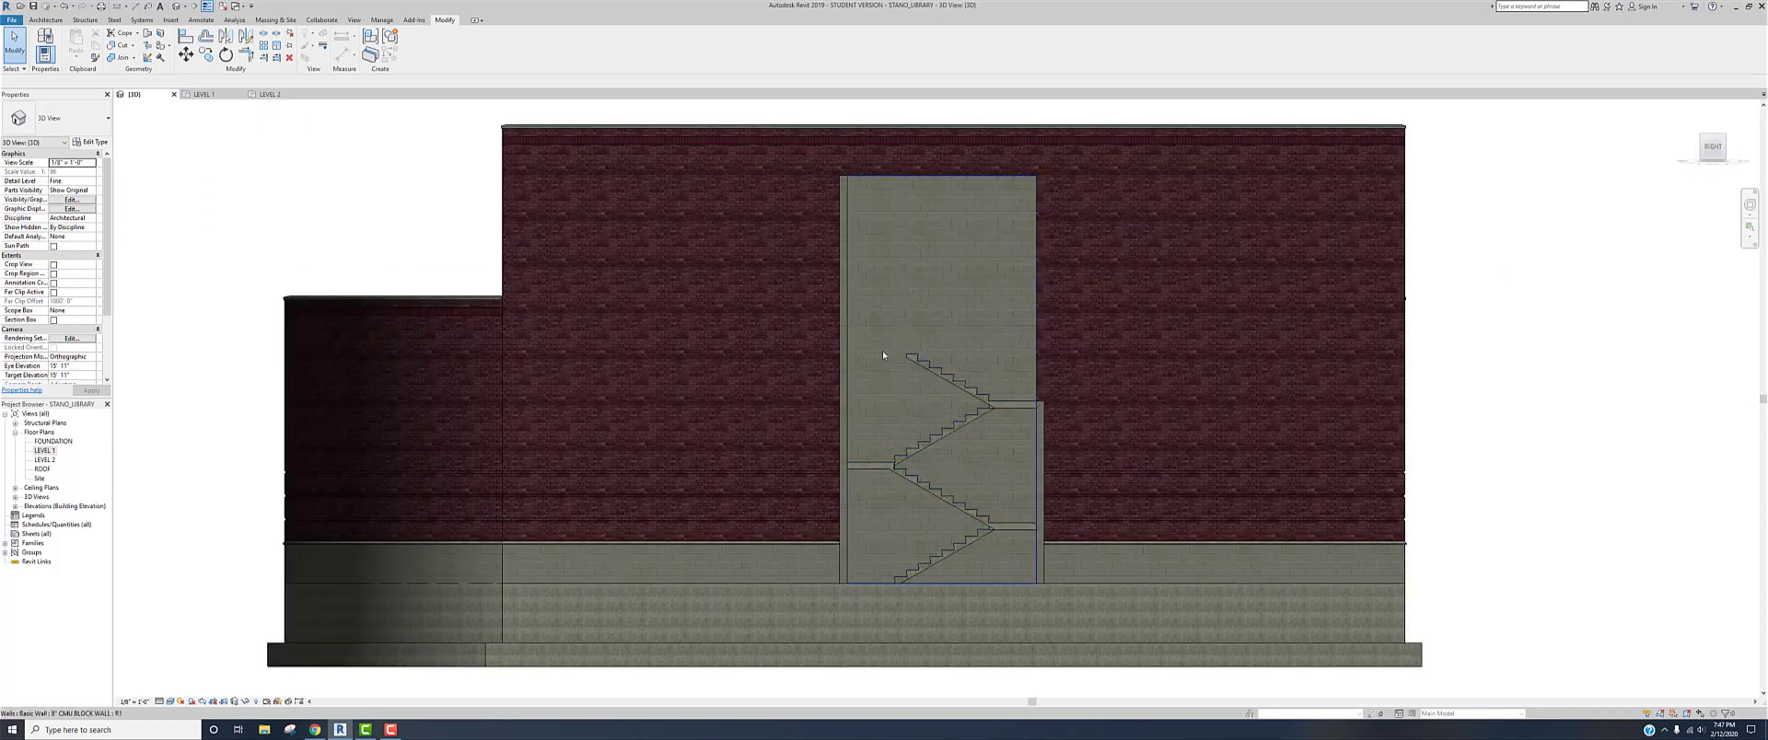
left_click(962, 387)
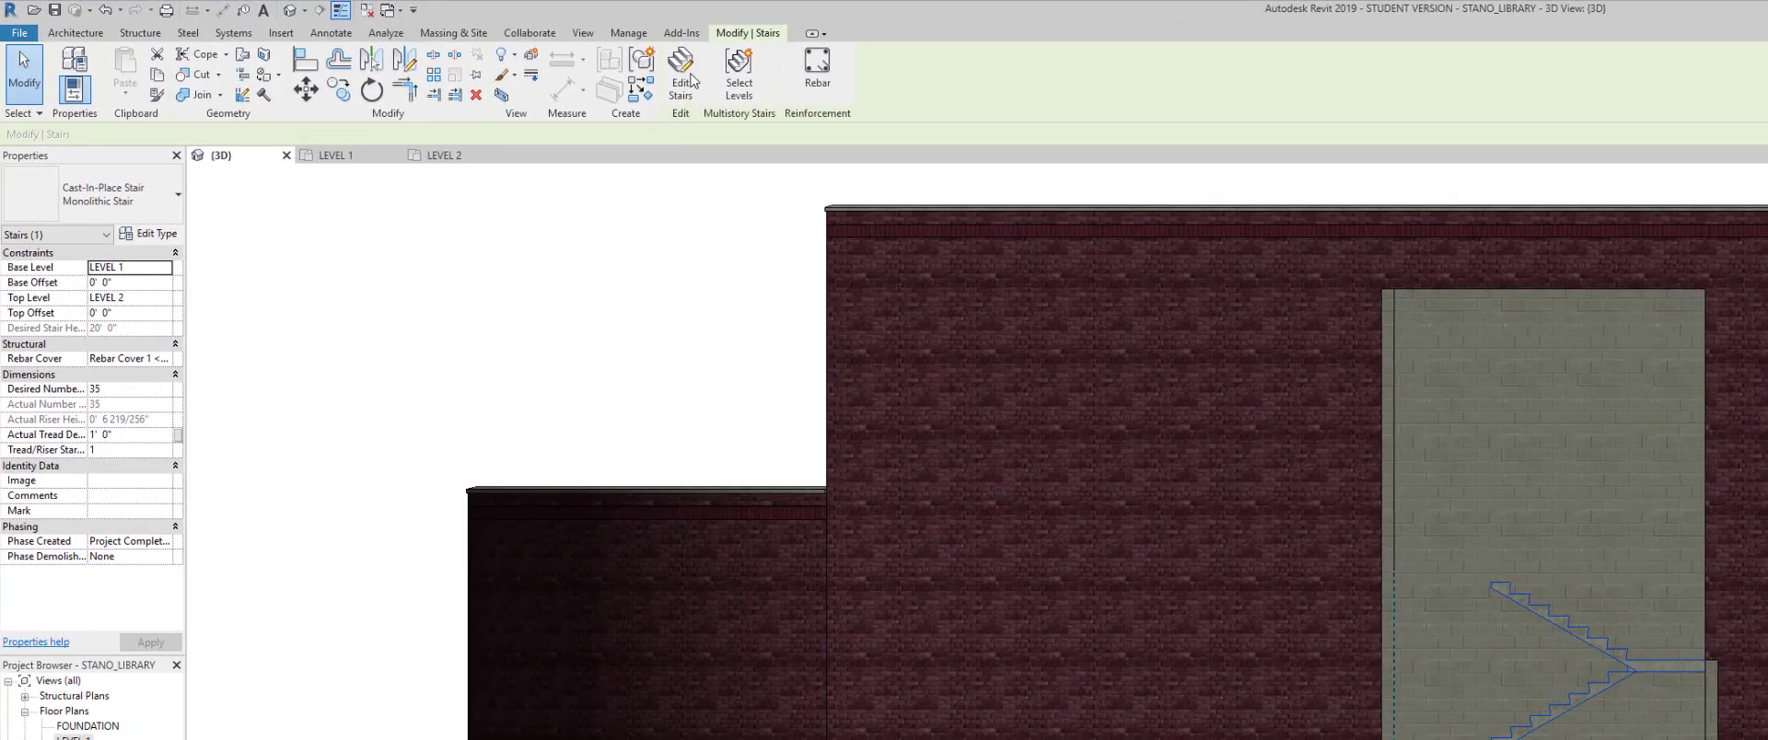
left_click(419, 41)
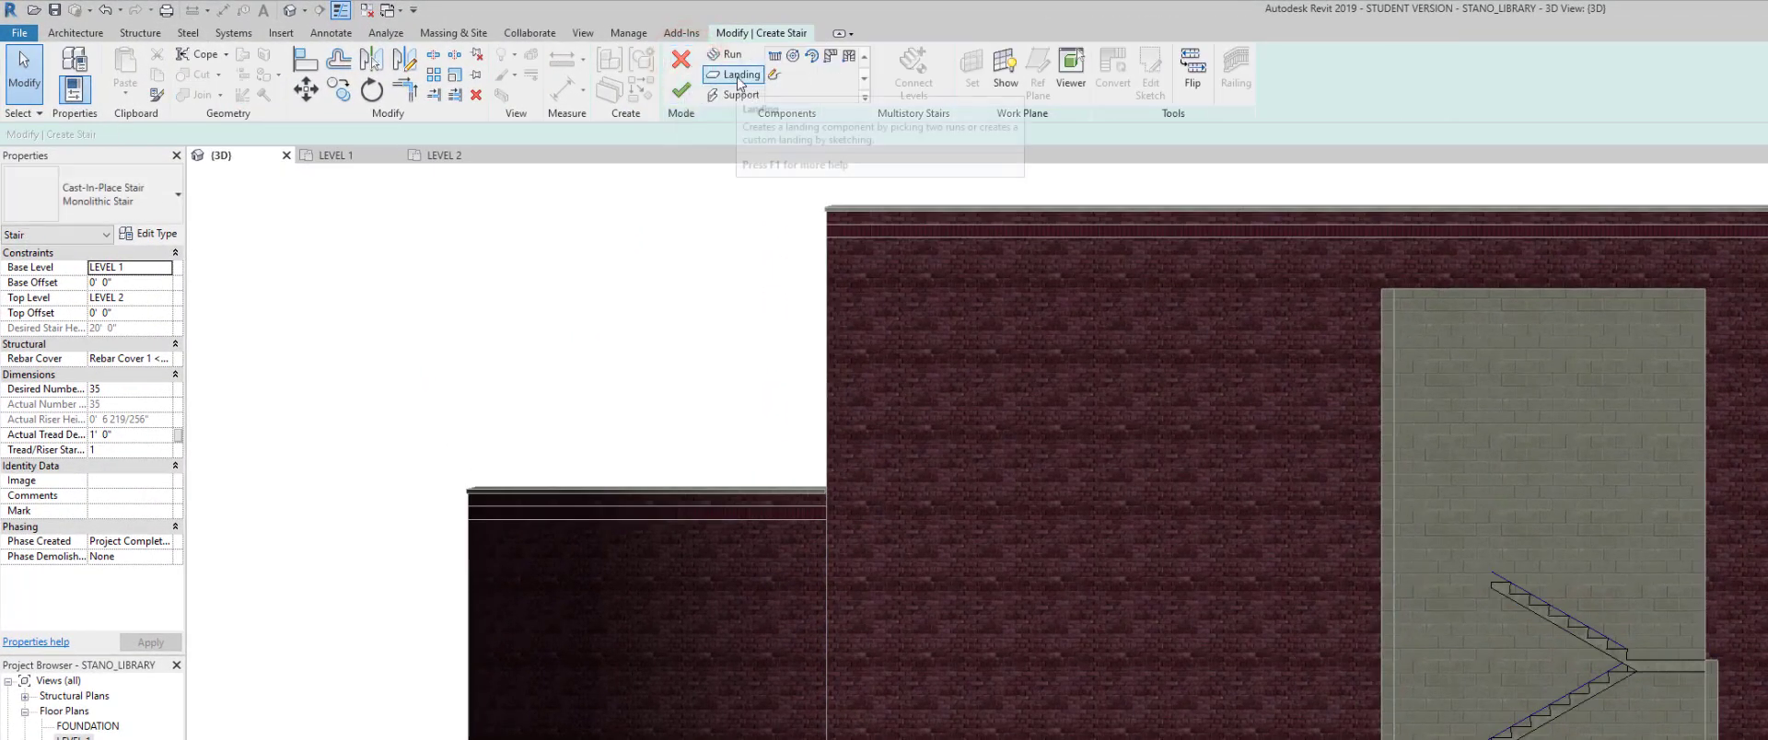
left_click(737, 77)
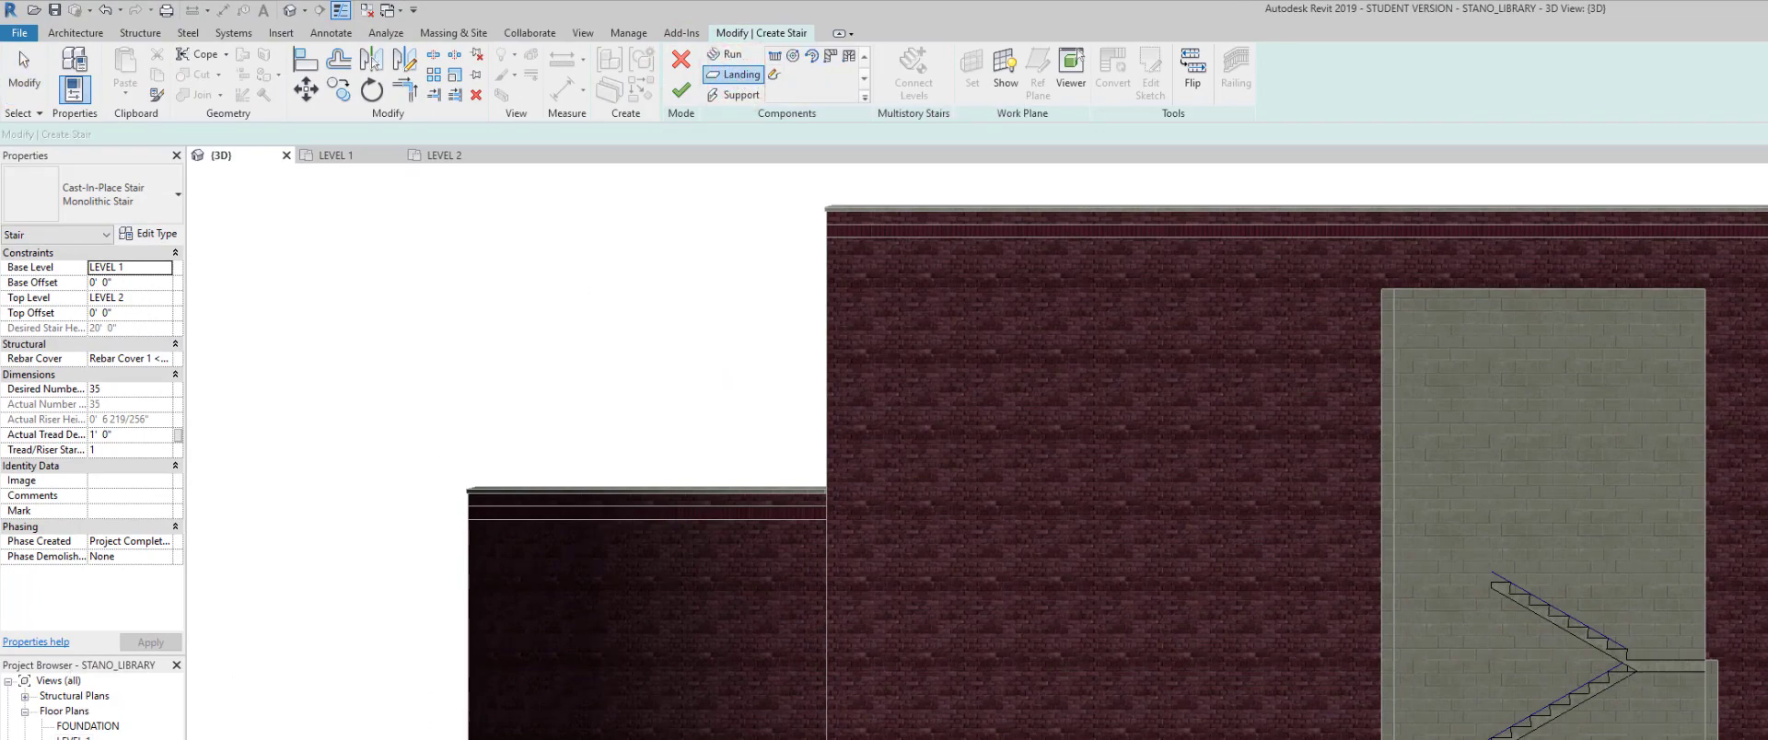
double_click(59, 616)
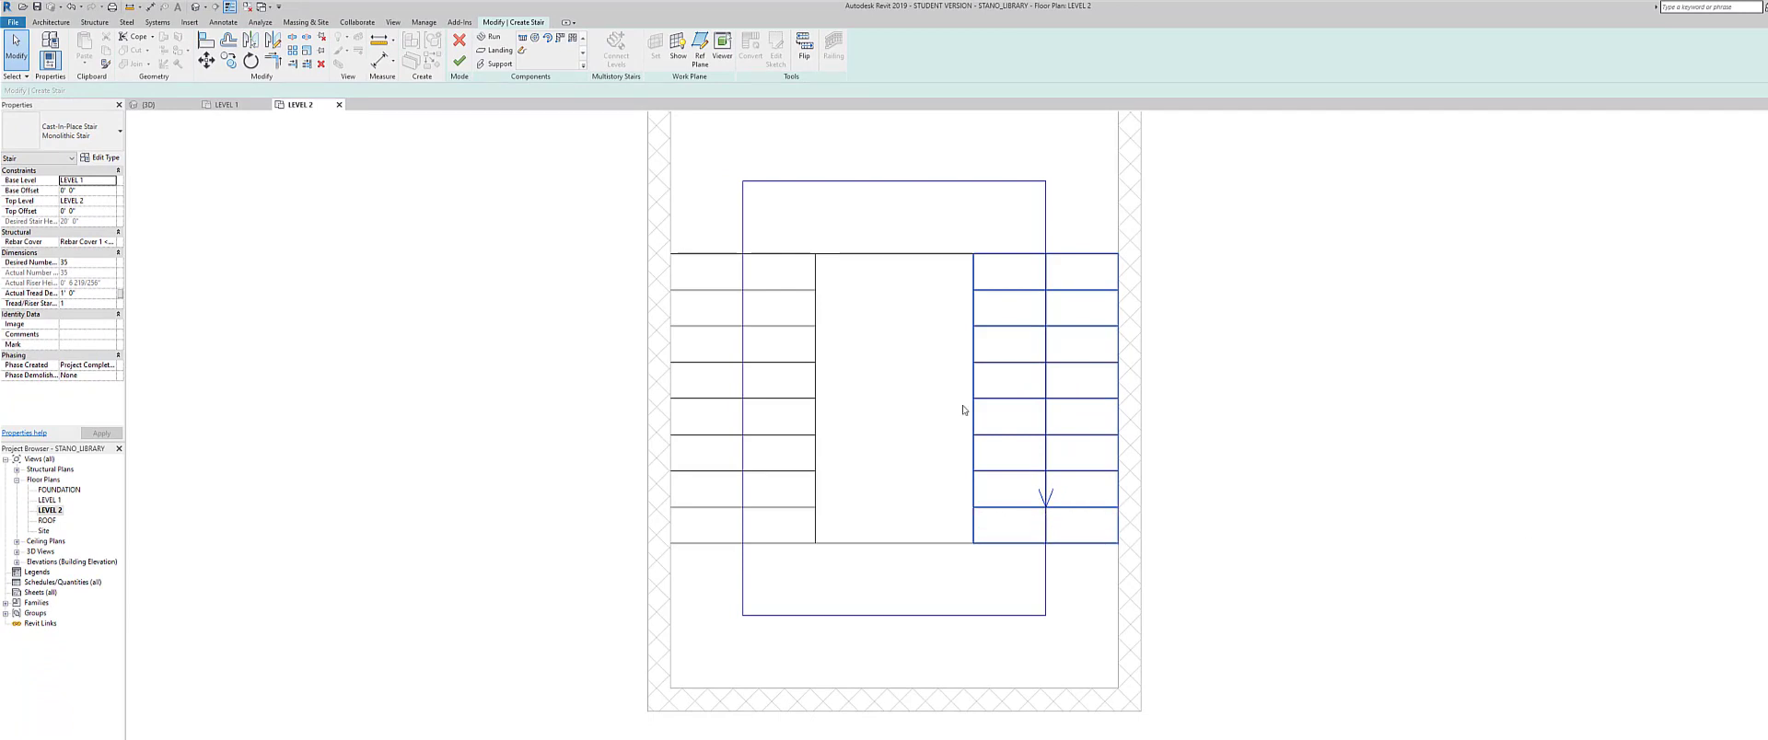
- Sketch a top landing filling the shaft's south end, notched up to the last riser of the east run, and finish the stair
left_click(497, 50)
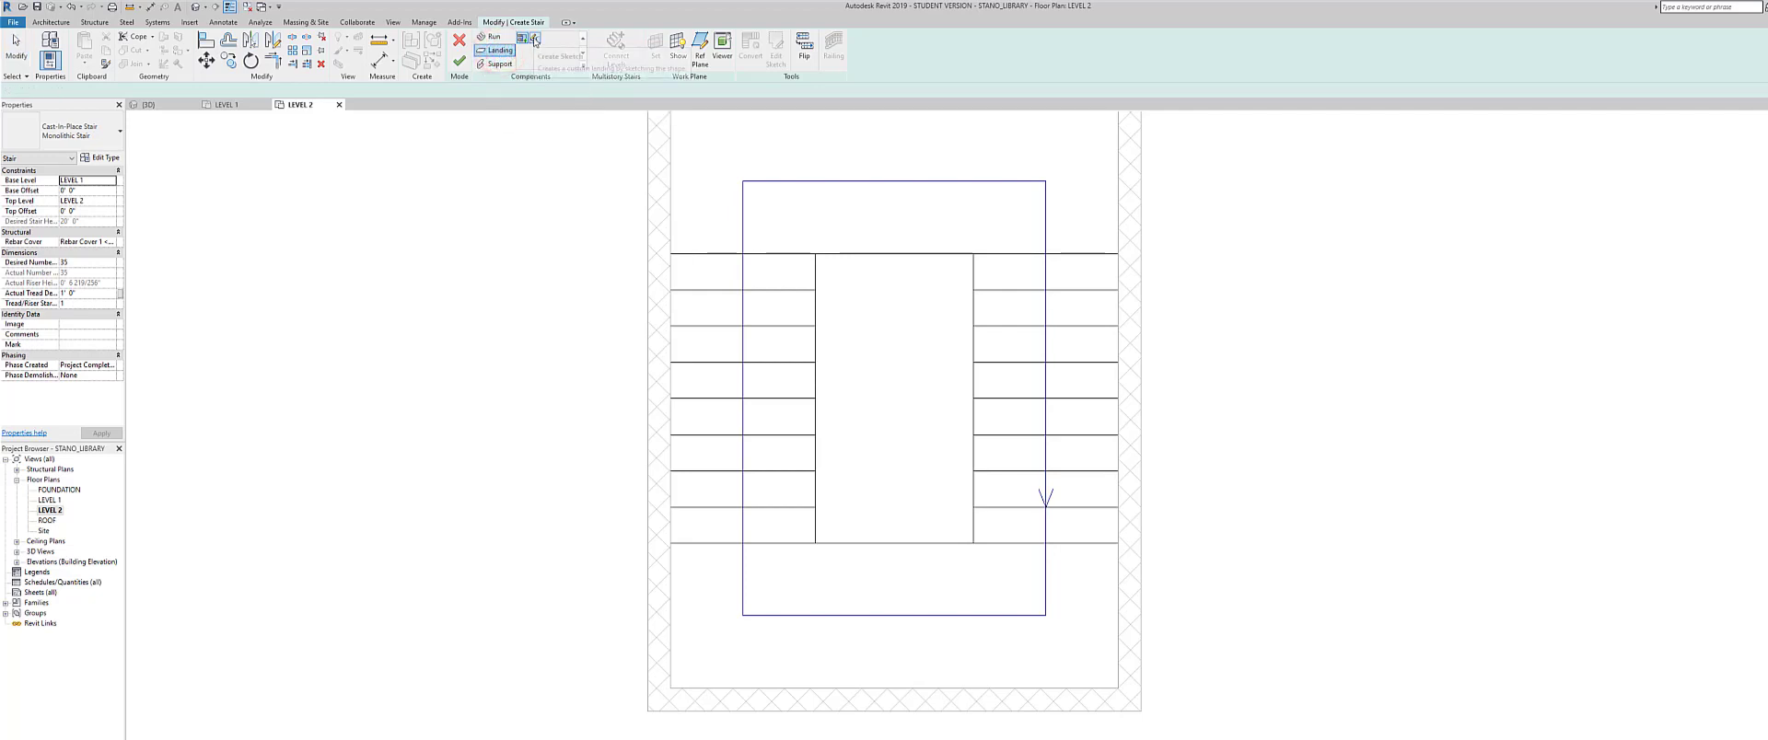
left_click(535, 38)
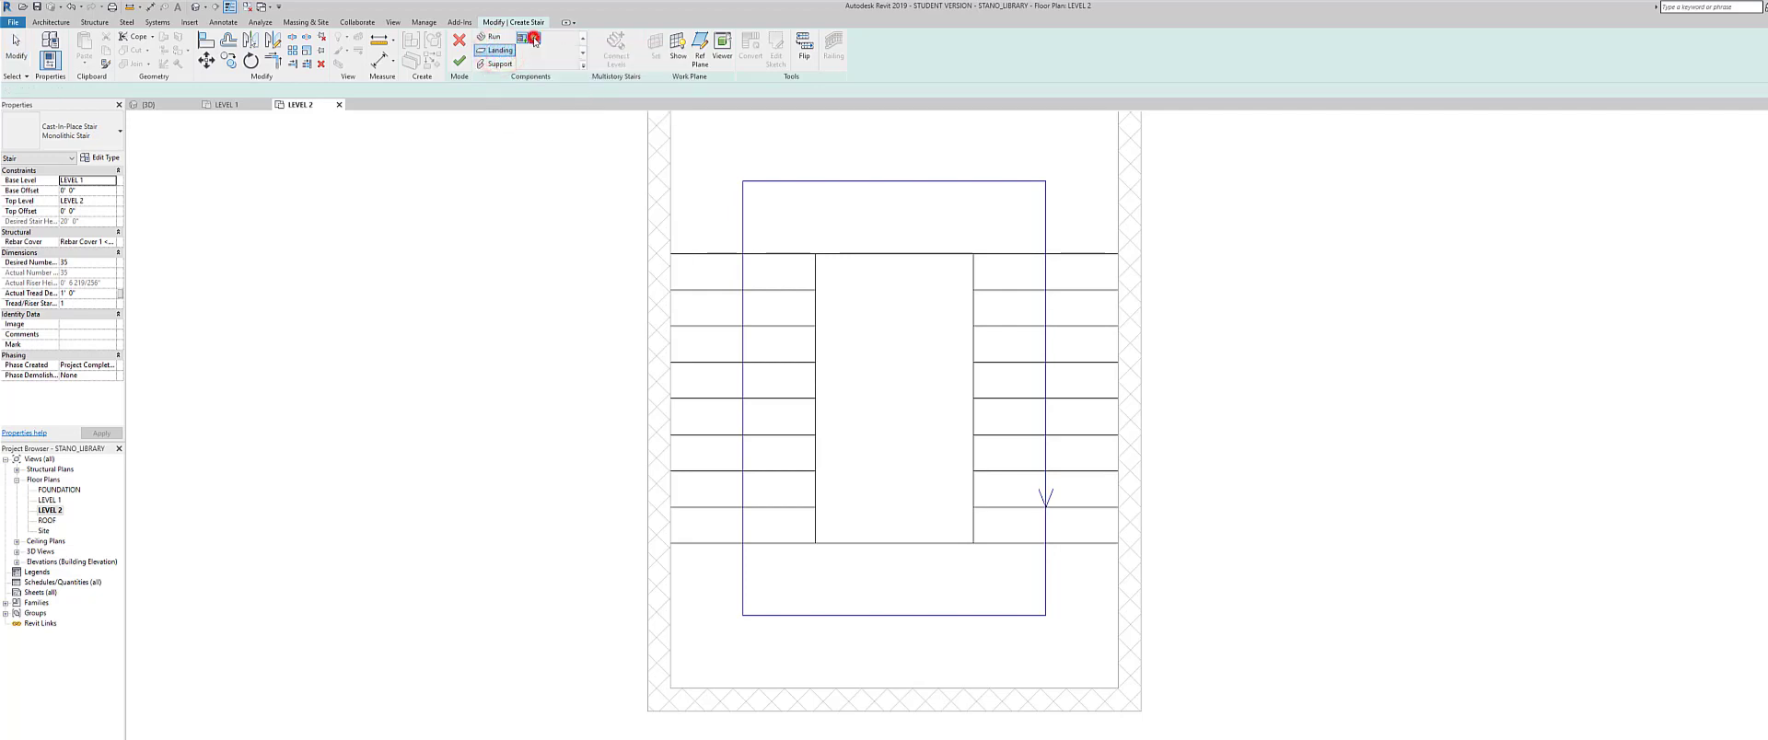
left_click(974, 508)
left_click(1117, 506)
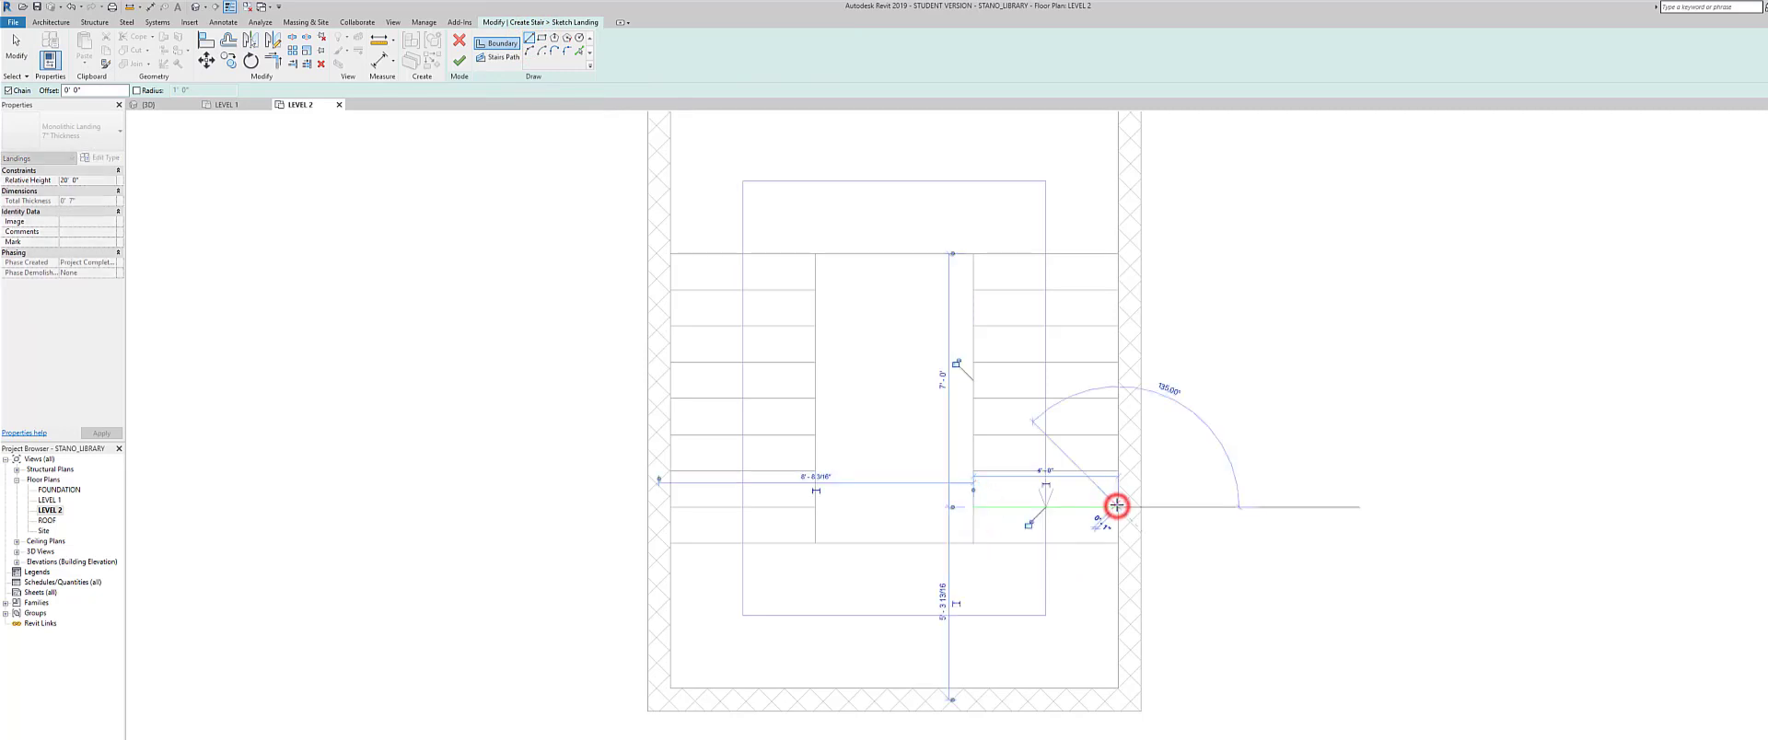
left_click(1118, 687)
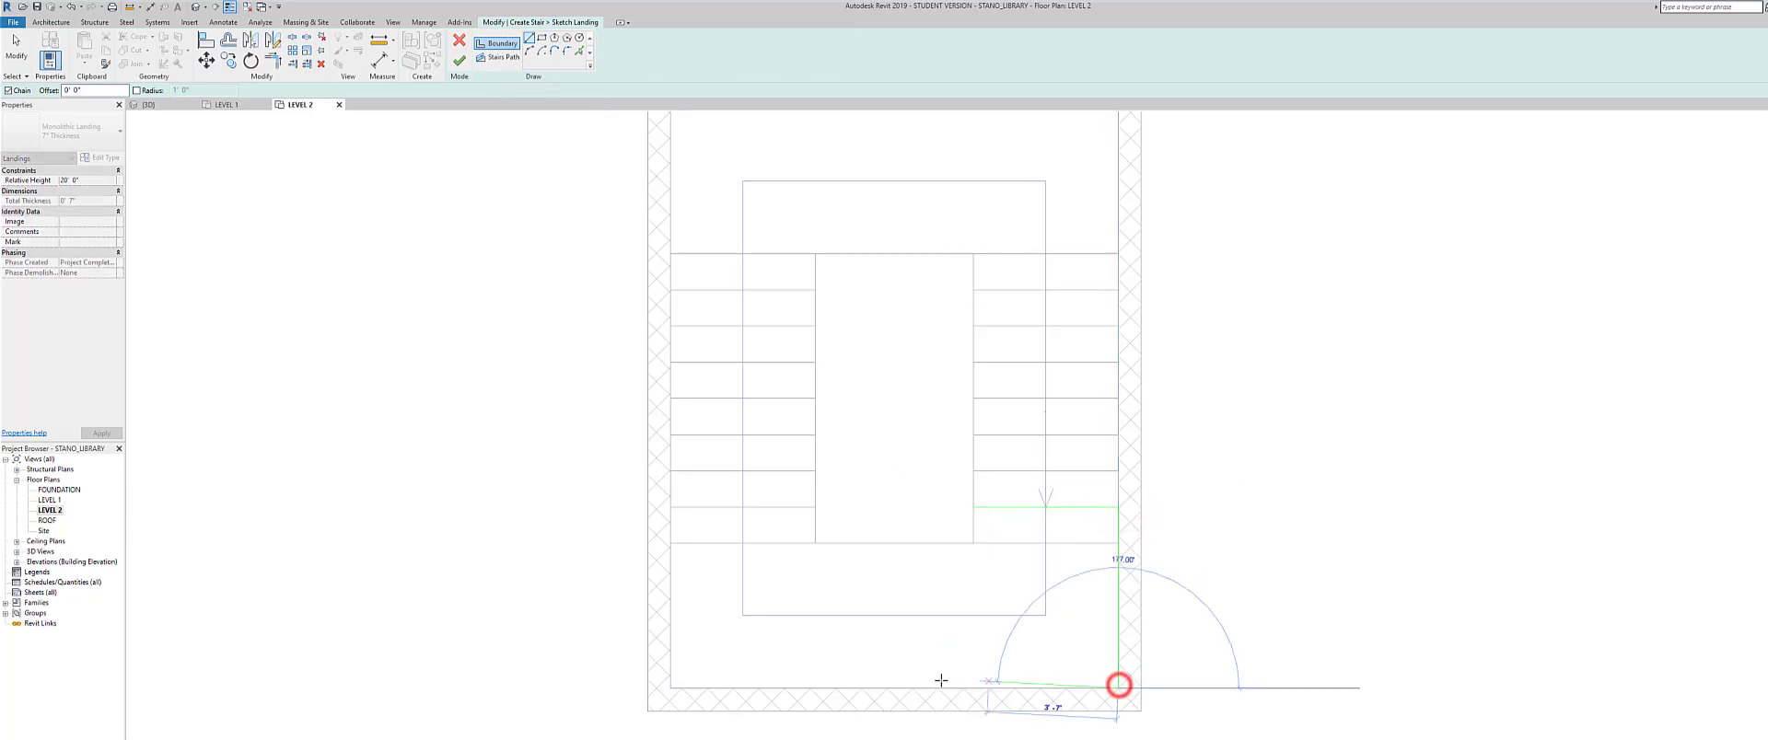
left_click(672, 688)
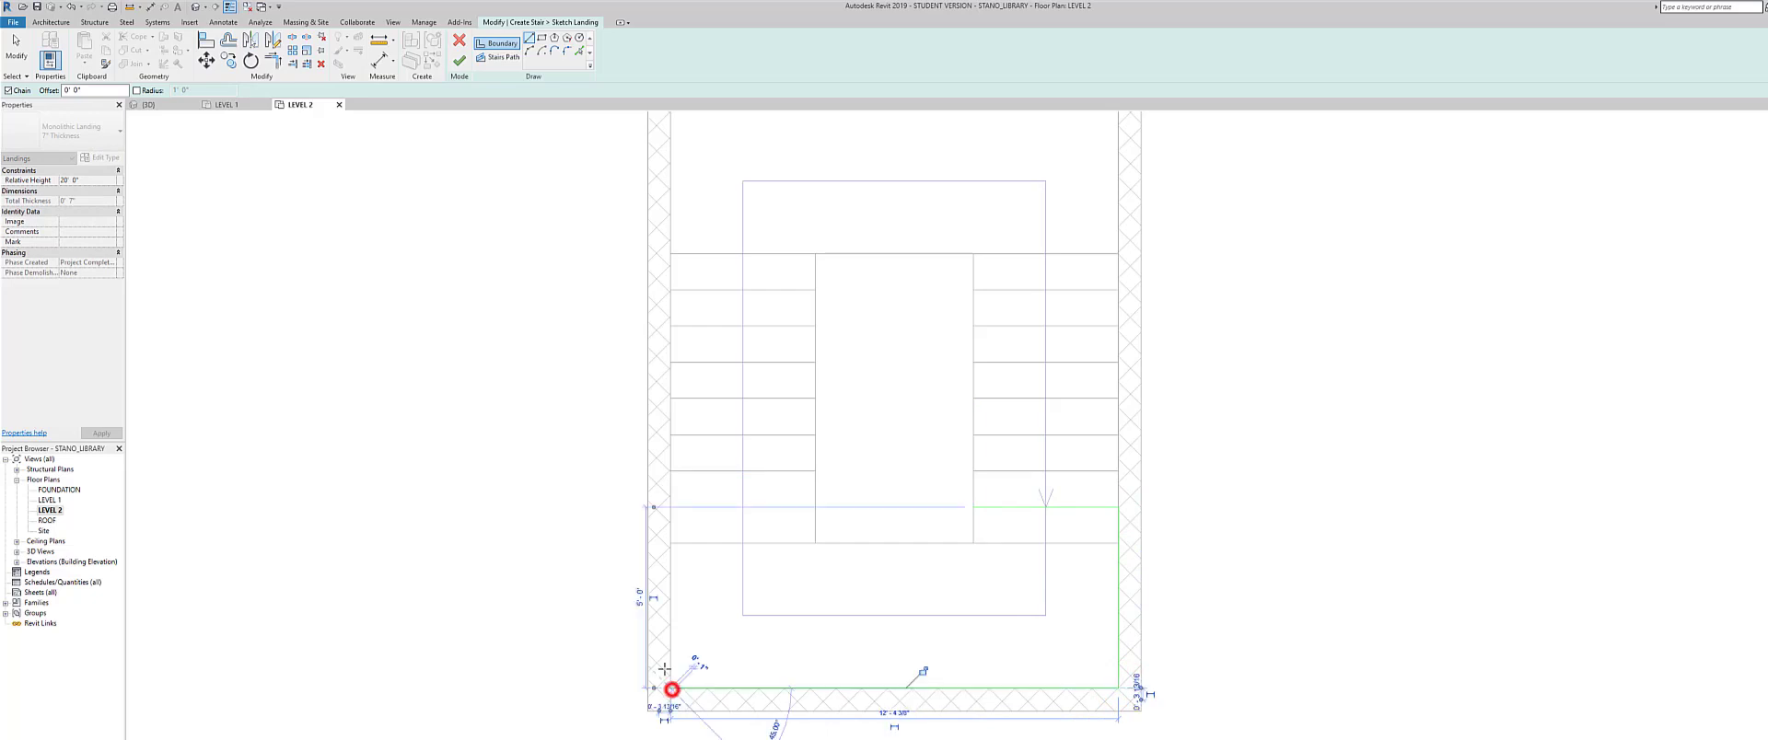
left_click(671, 543)
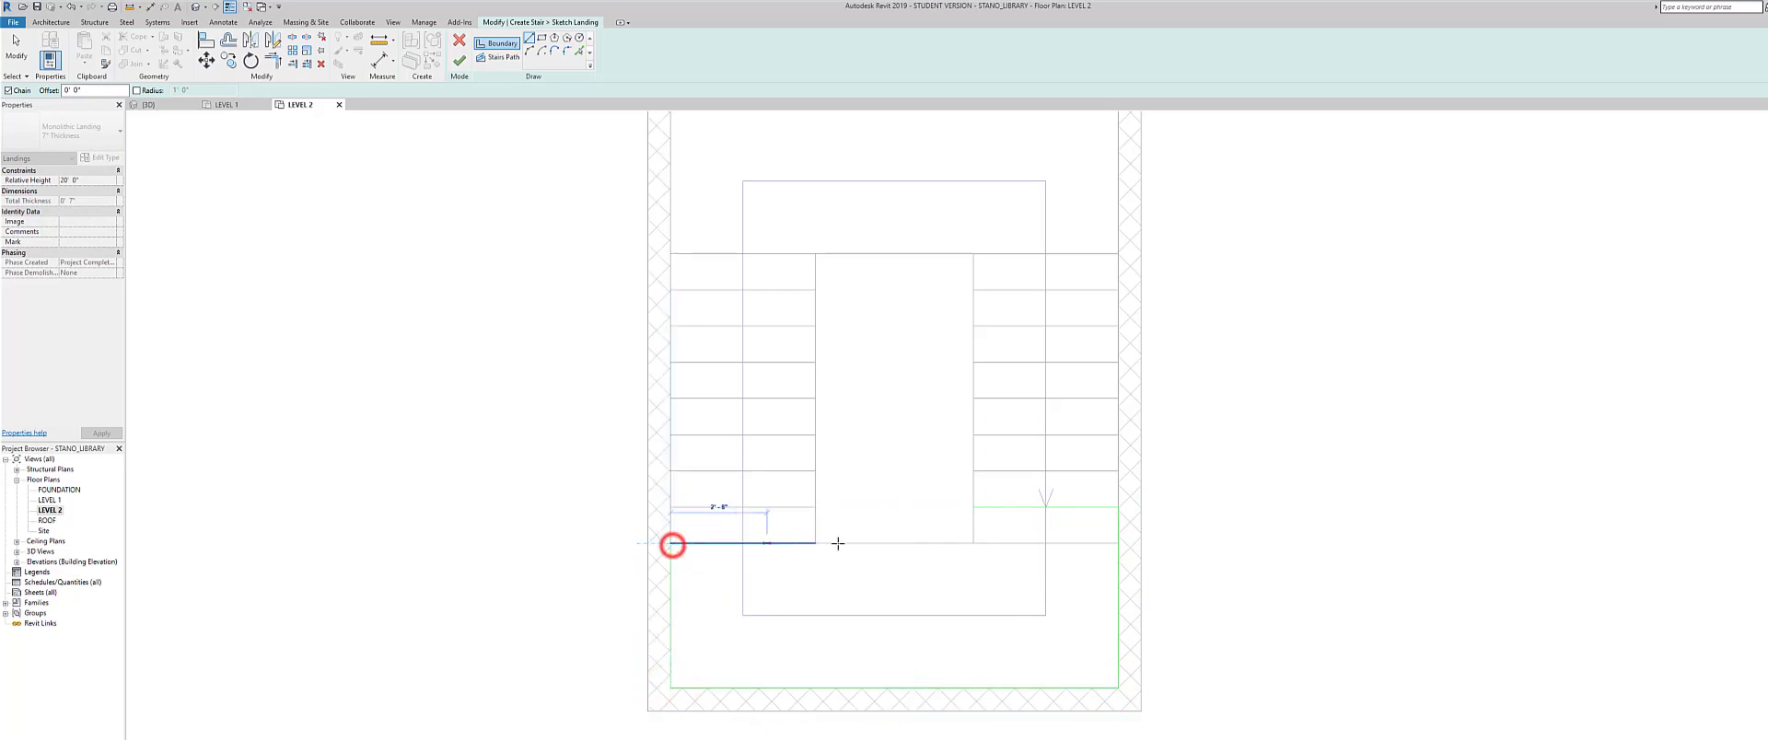
left_click(973, 543)
left_click(973, 508)
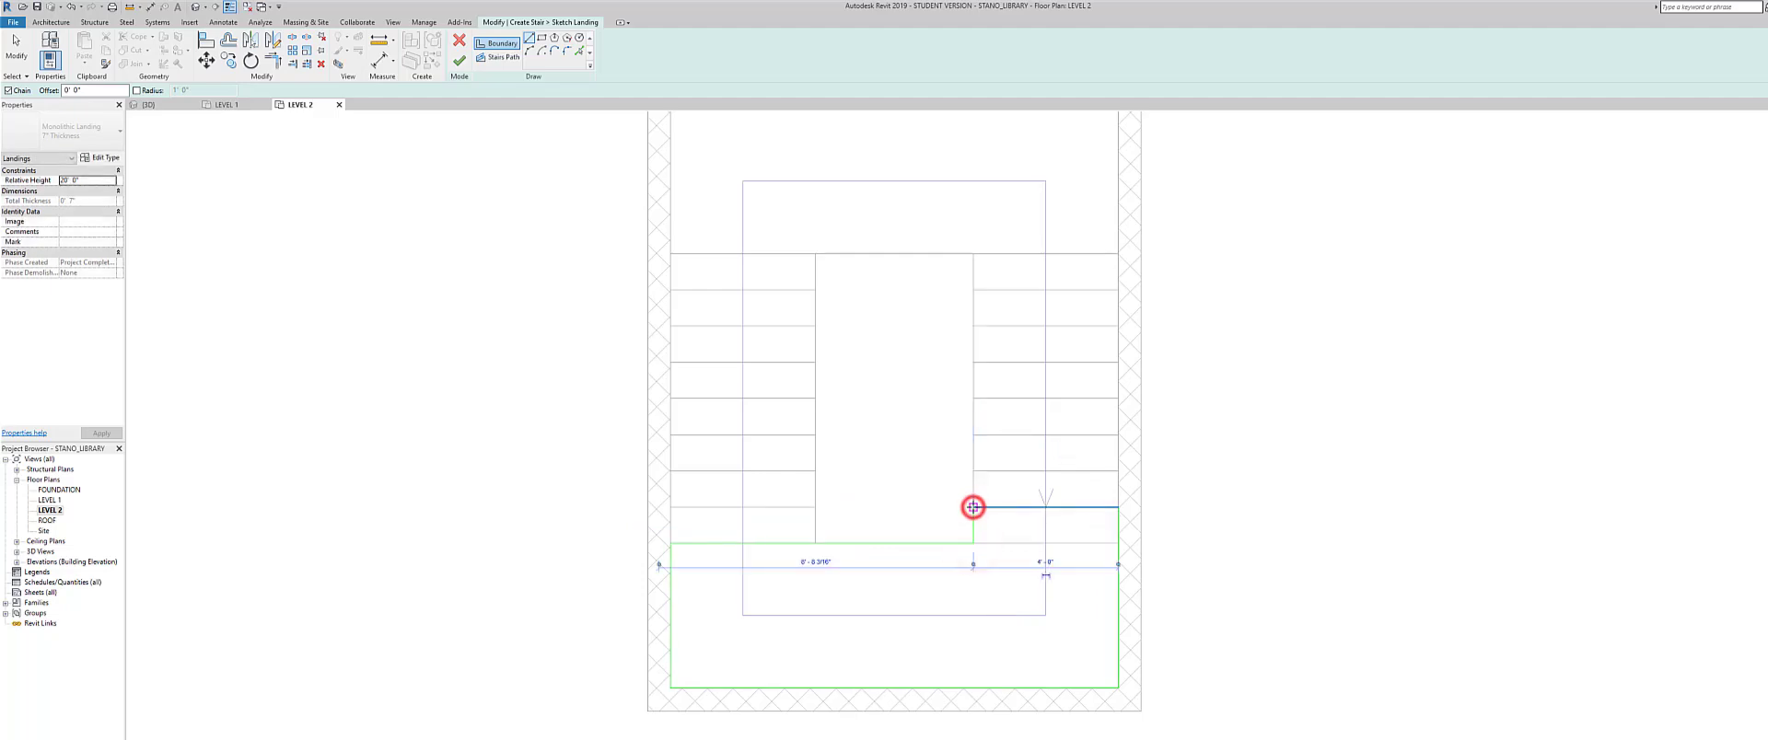
right_click(922, 508)
left_click(949, 515)
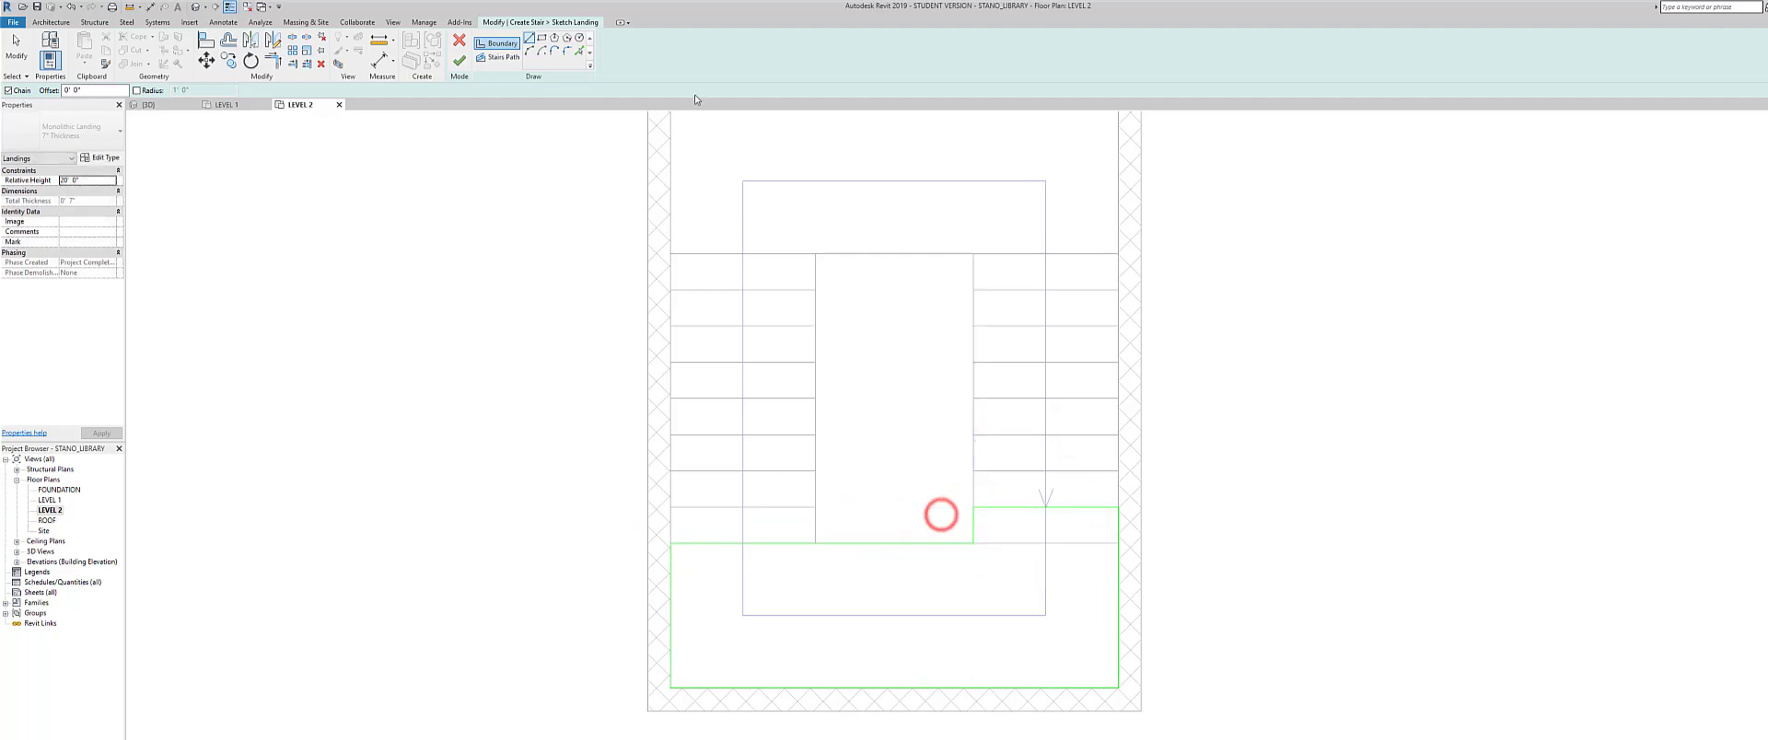
left_click(464, 61)
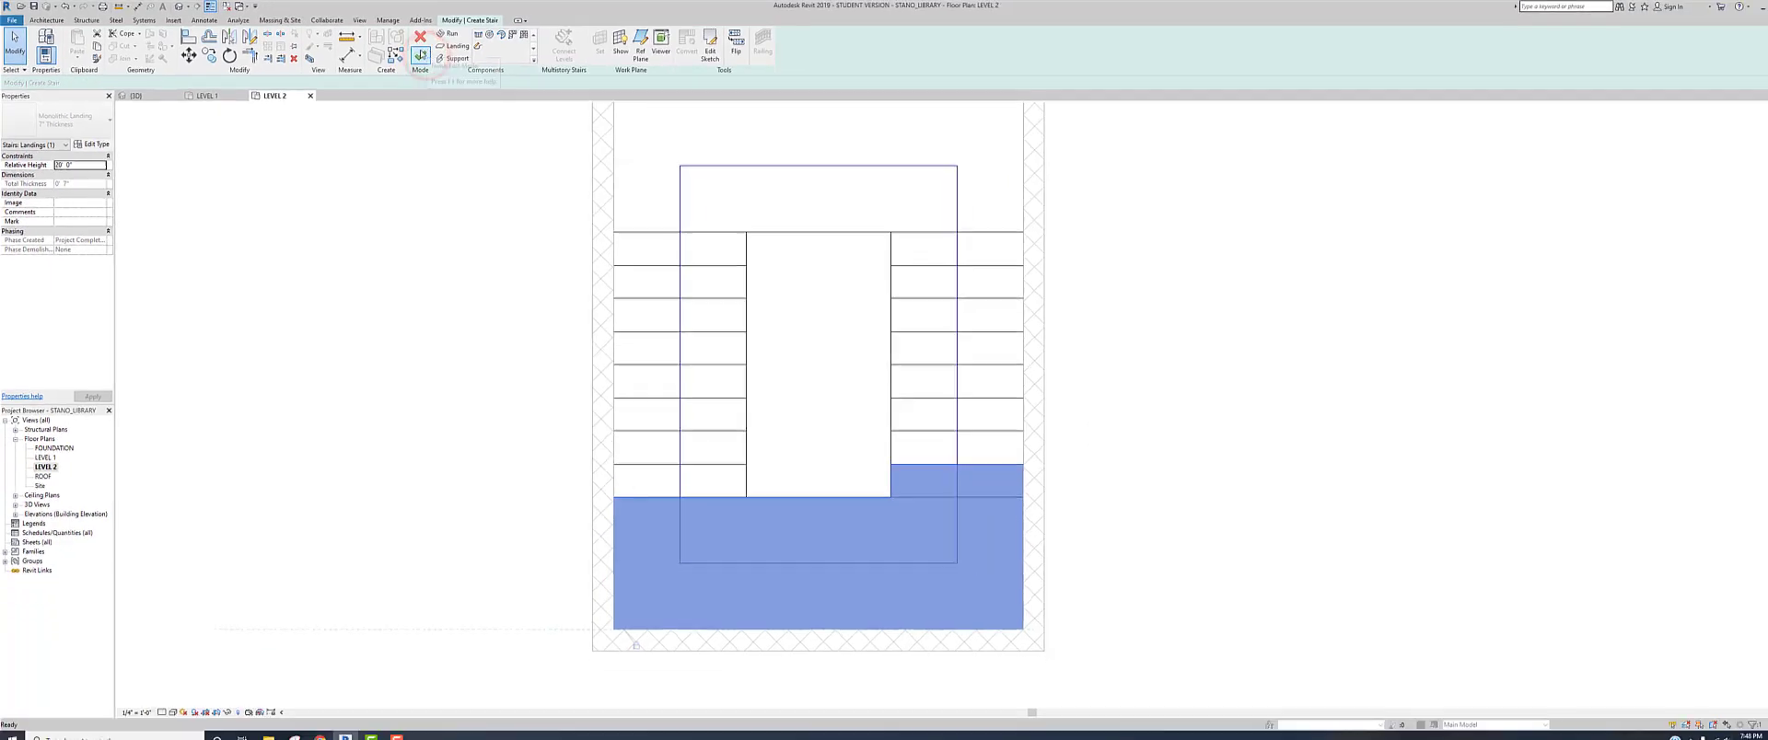
left_click(412, 56)
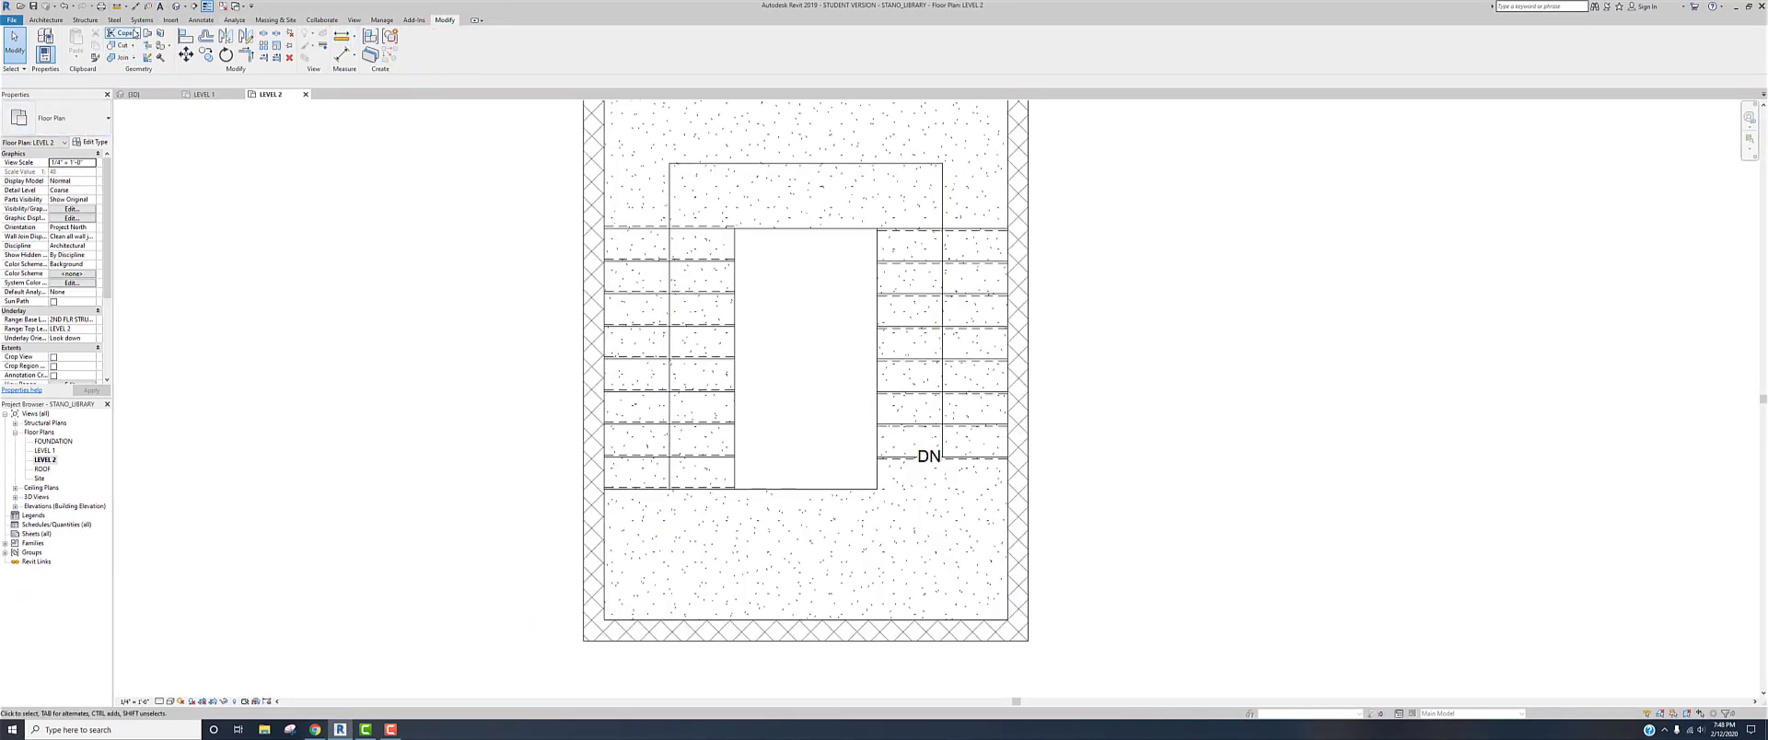
- Examine the stair and its new top landing from above in the 3D view
left_click(179, 6)
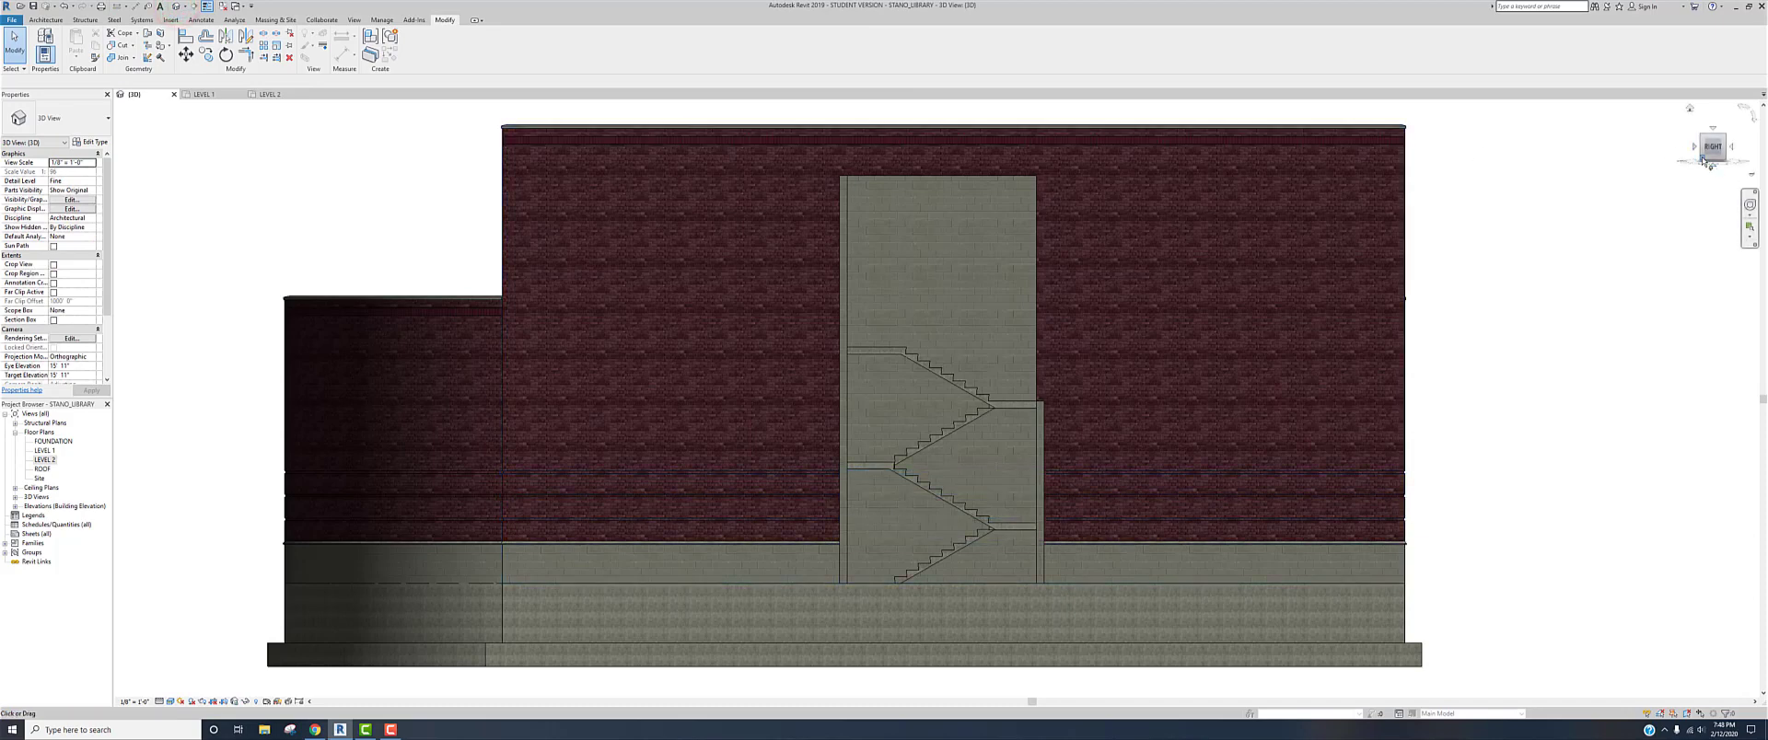
left_click_drag(1703, 160, 1713, 174)
middle_click_drag(1162, 429, 1003, 462)
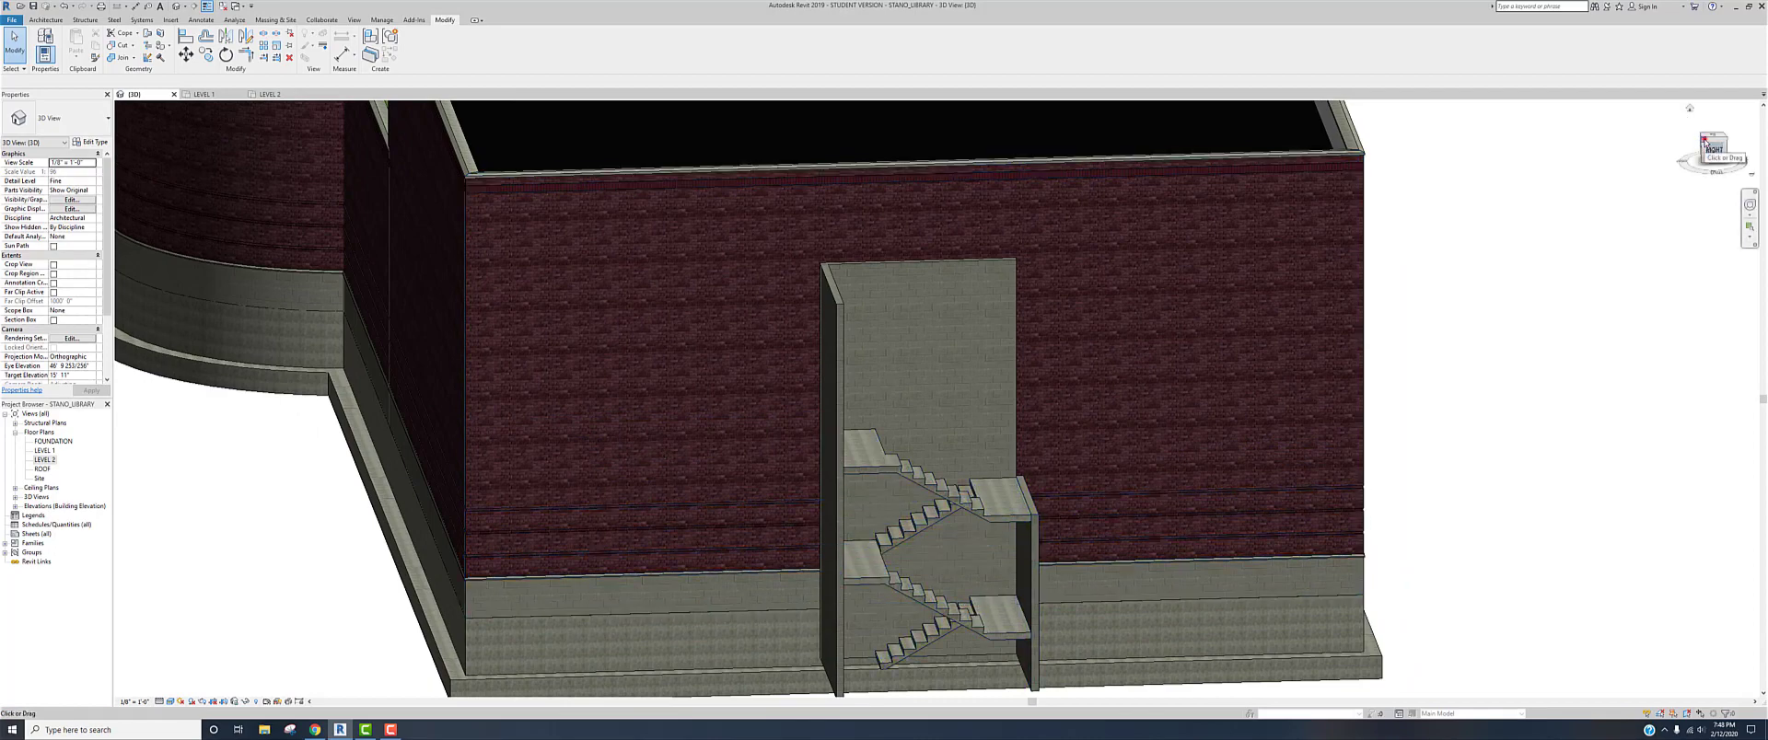
left_click_drag(1705, 143, 1710, 159)
middle_click_drag(1044, 389, 941, 205)
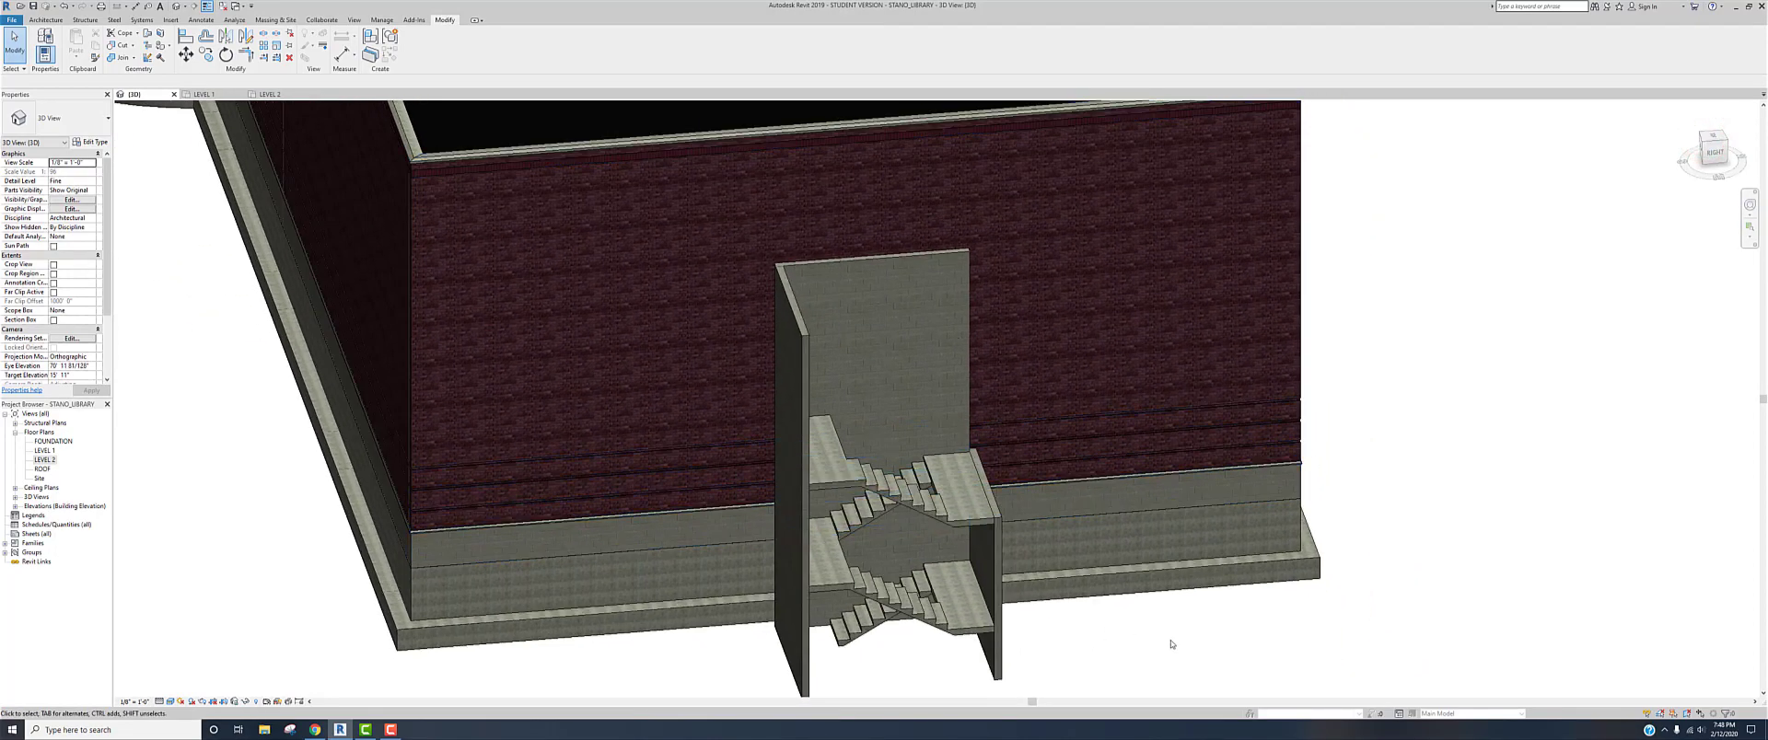
- Set the top offset of the shorter block wall at the shaft's north end to 0 in the LEVEL 1 plan and return to 3D
left_click(994, 569)
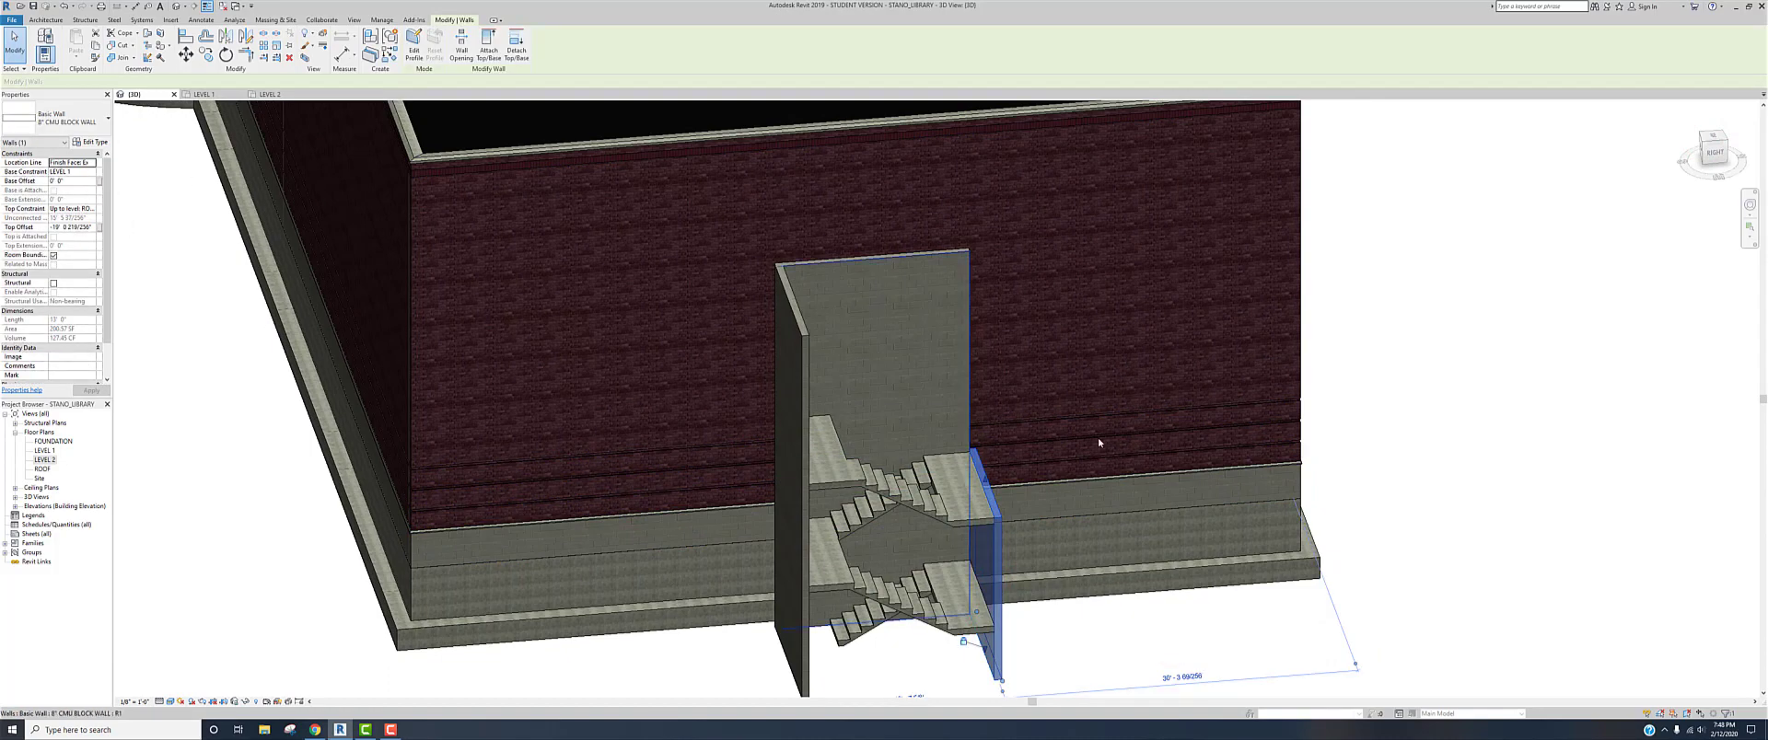
left_click(1510, 394)
middle_click_drag(1020, 517, 750, 504, "shift")
scroll(751, 497, "up", 2)
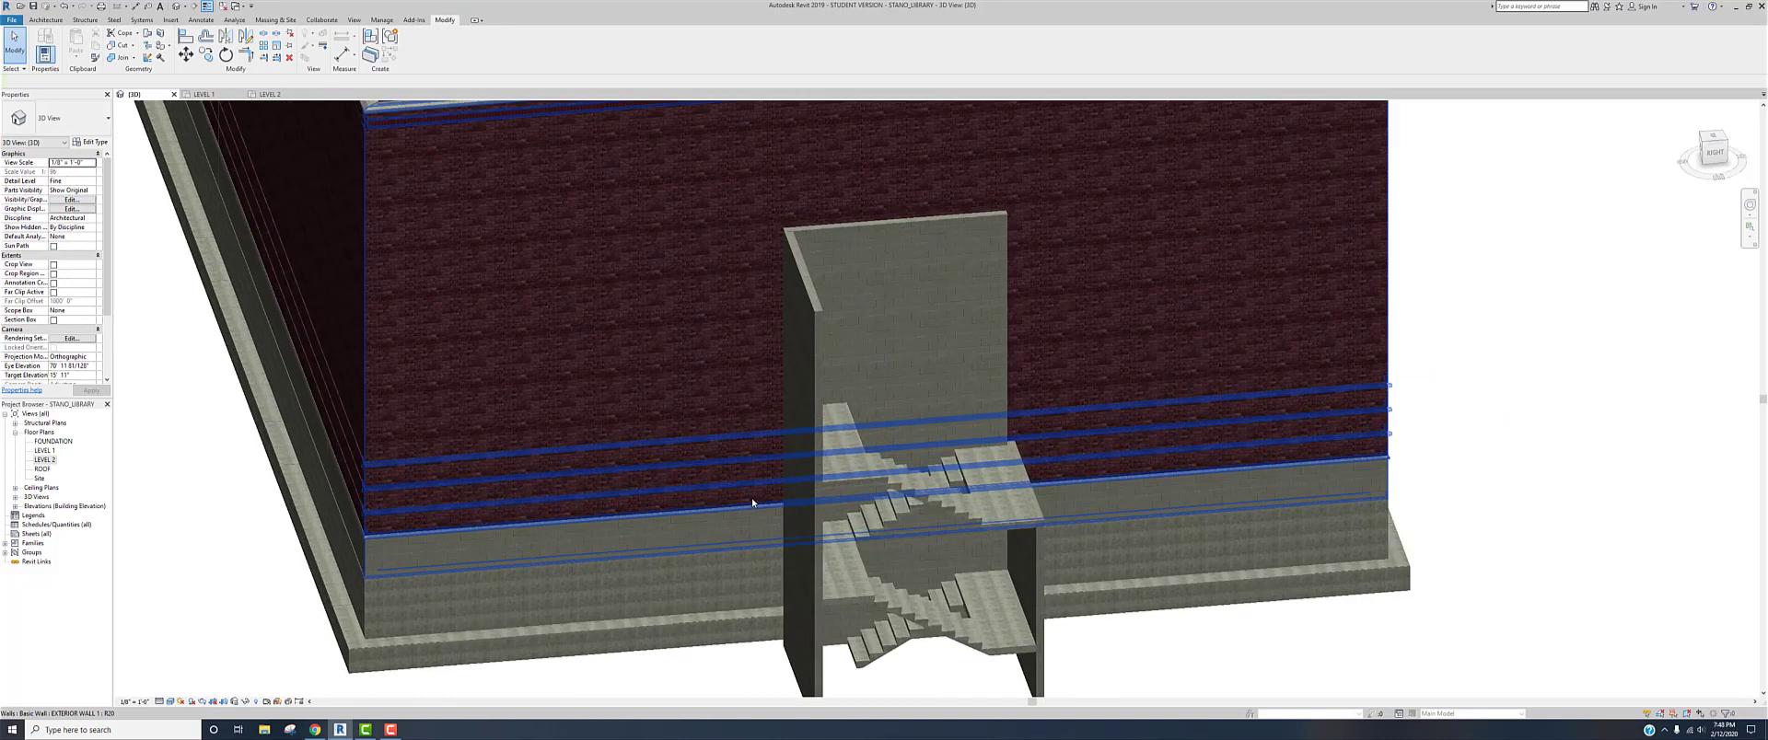
scroll(709, 516, "down", 5)
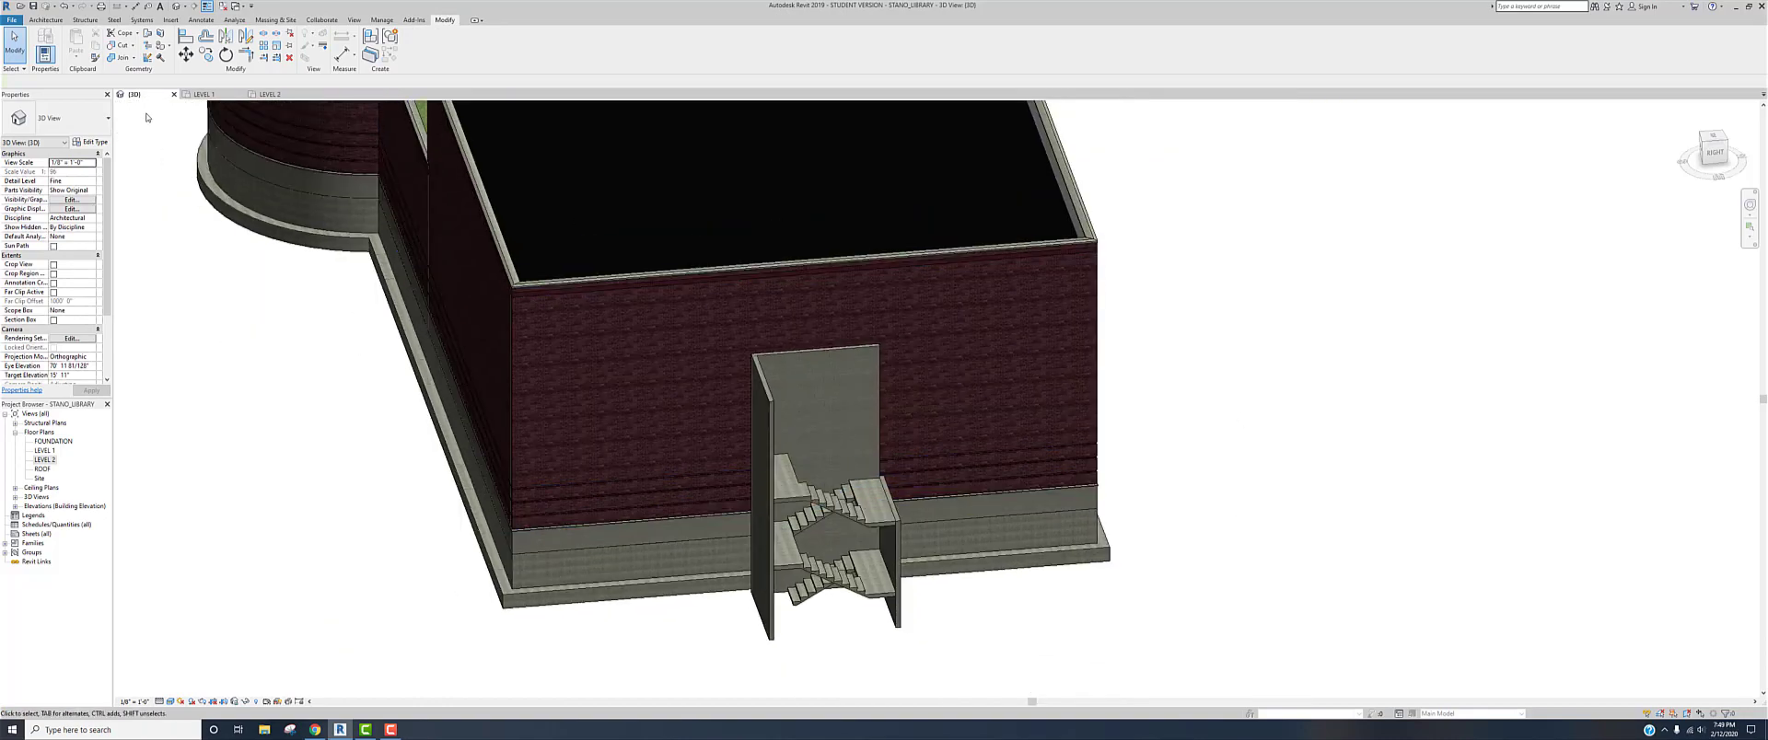
double_click(42, 452)
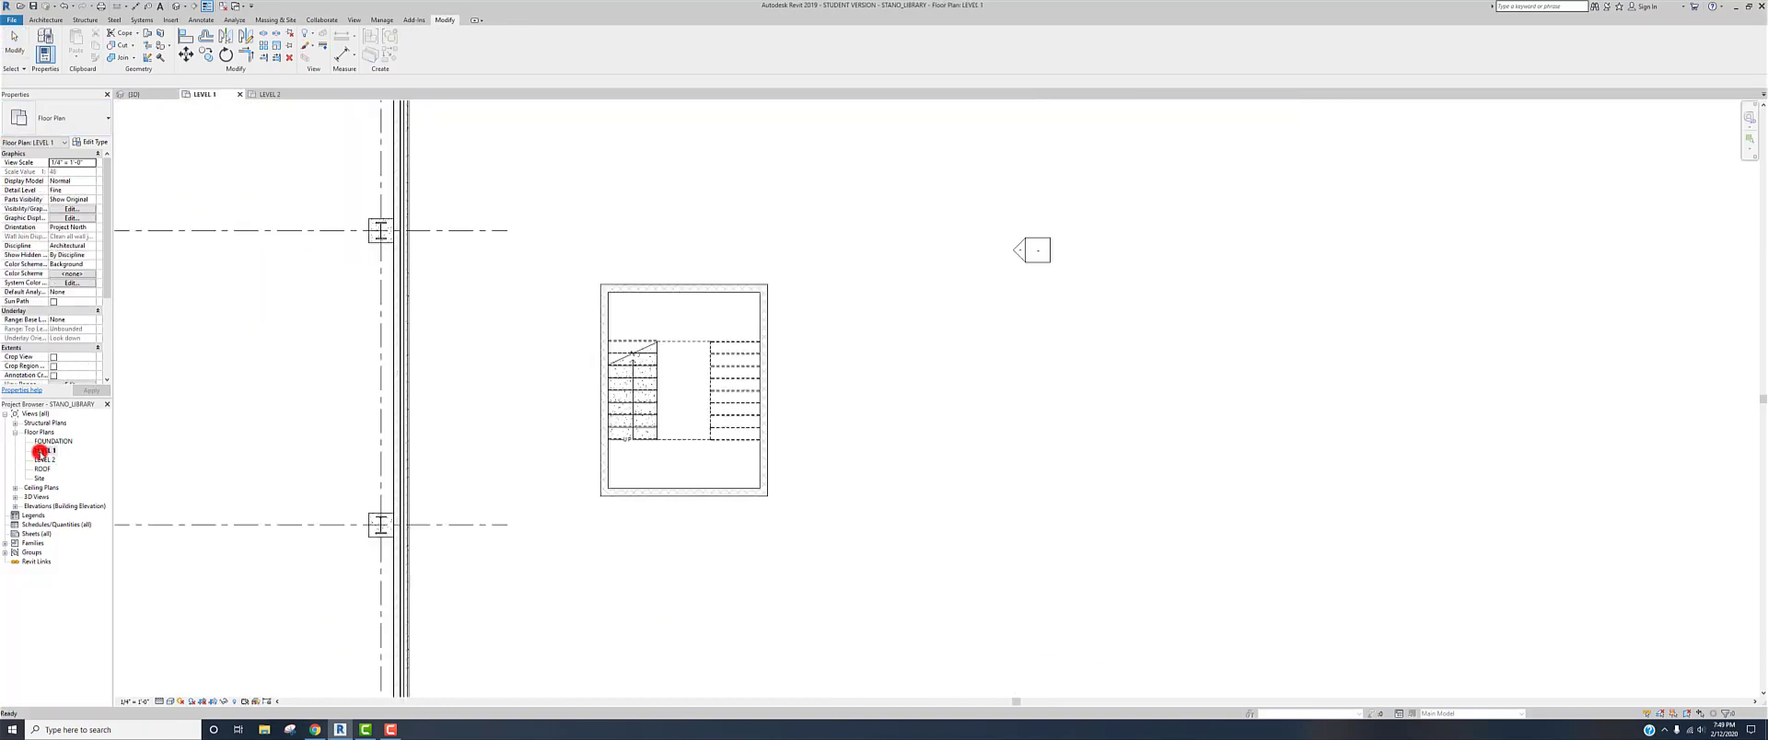
left_click(671, 286)
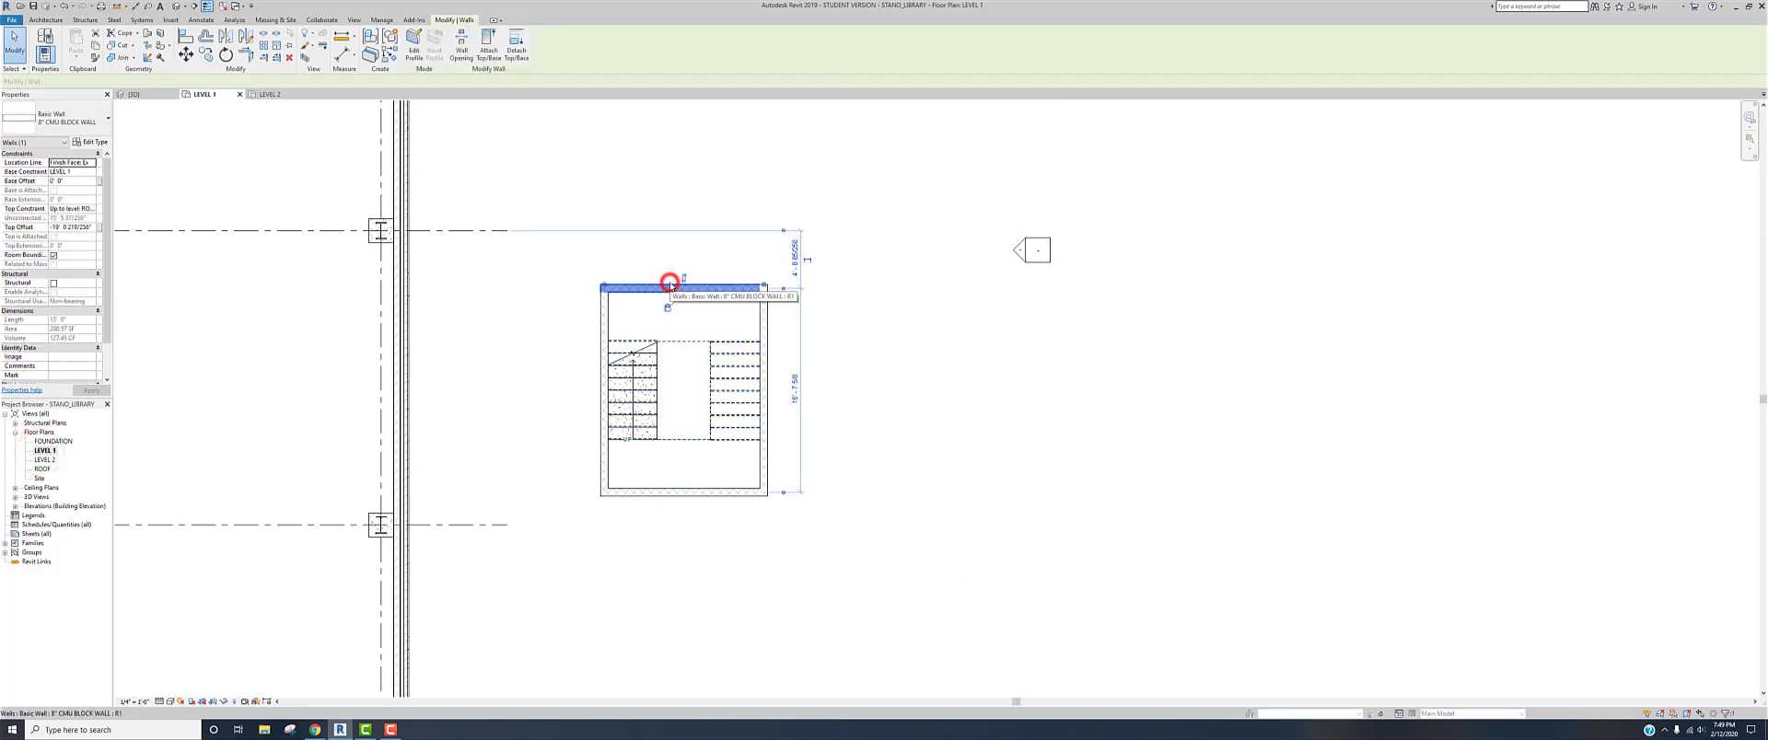
left_click(71, 227)
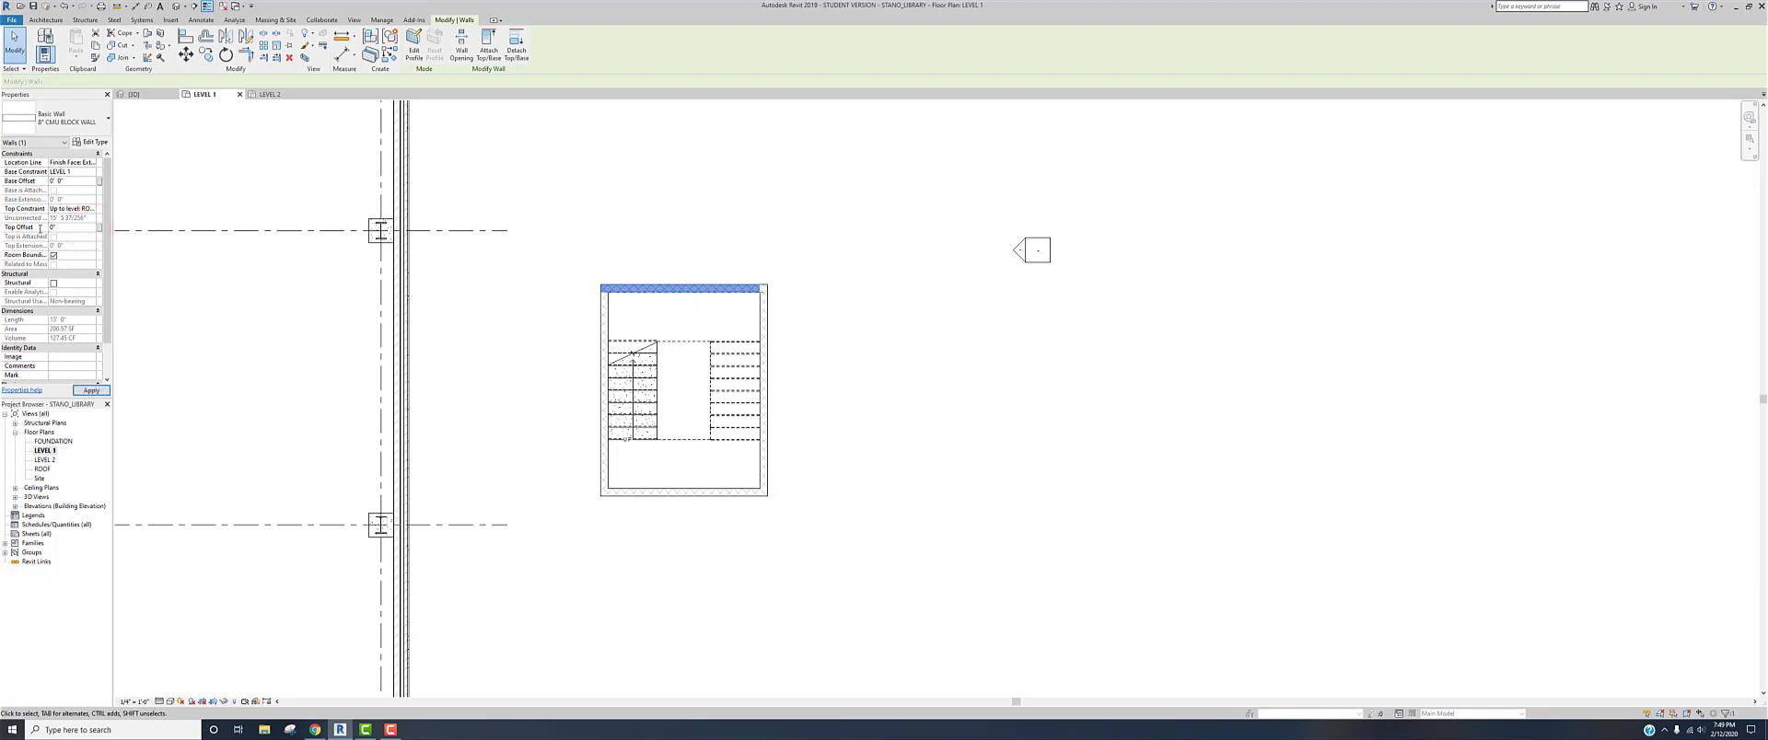
left_click(91, 390)
left_click(793, 397)
left_click(979, 436)
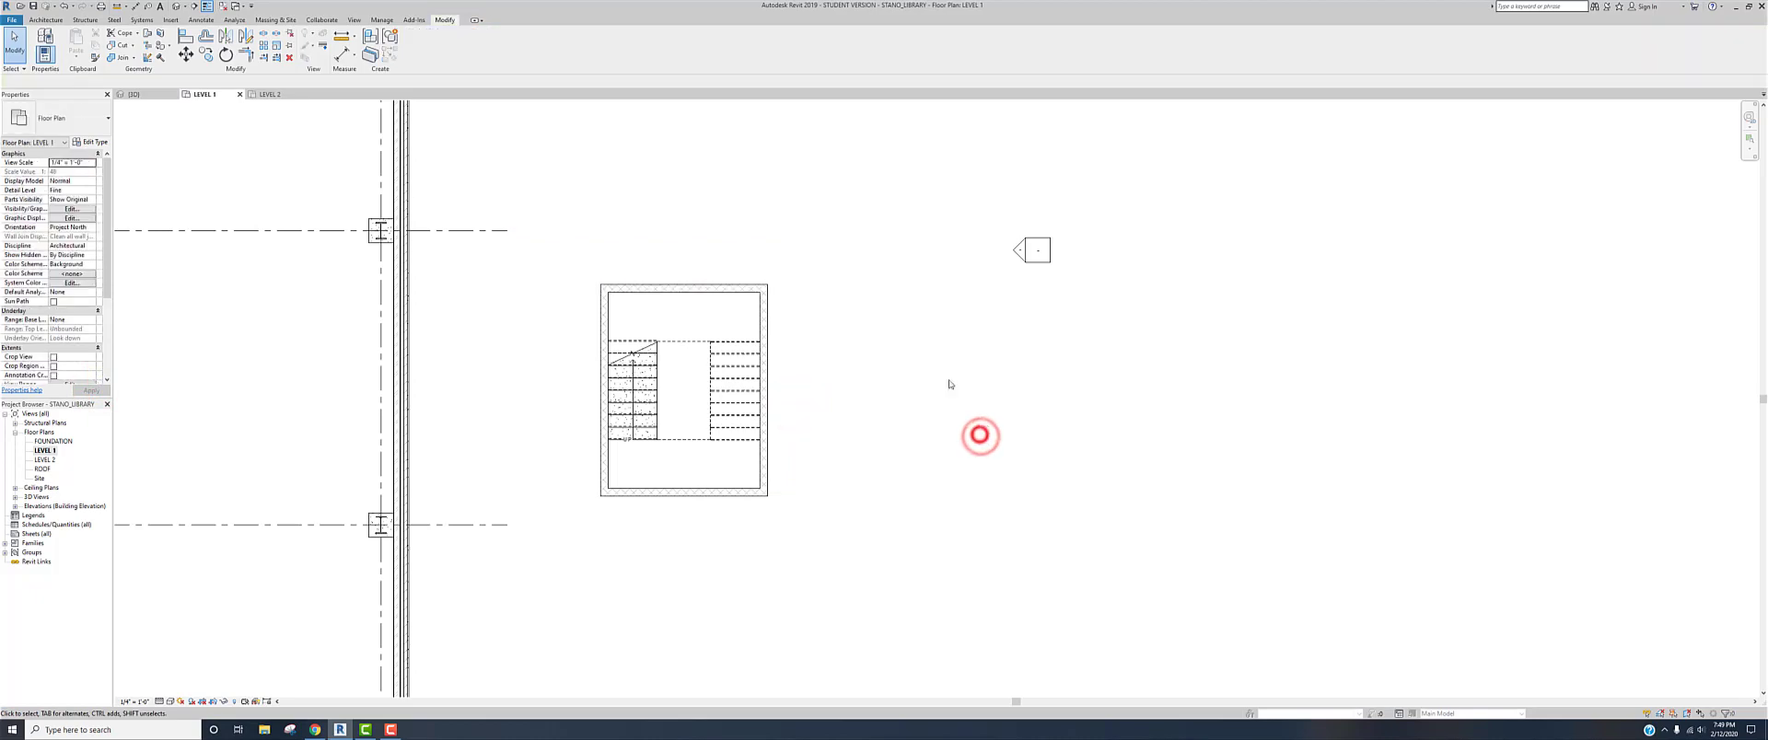
left_click(177, 6)
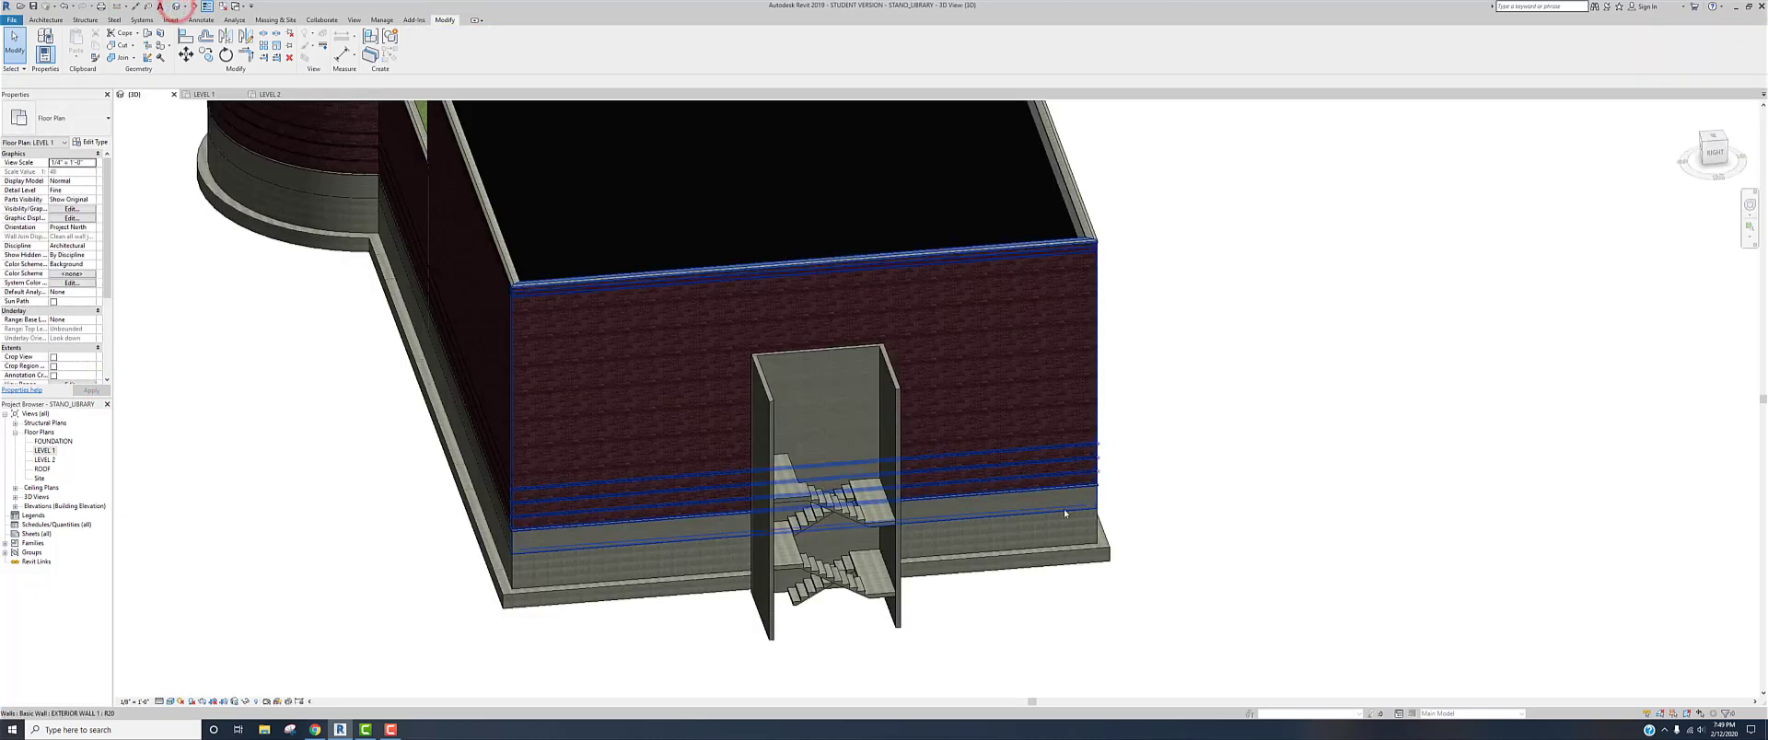
- Start a new 8" CMU block wall on LEVEL 1 with its top constraint up to level ROOF and a 0 top offset
scroll(825, 569, "up", 3)
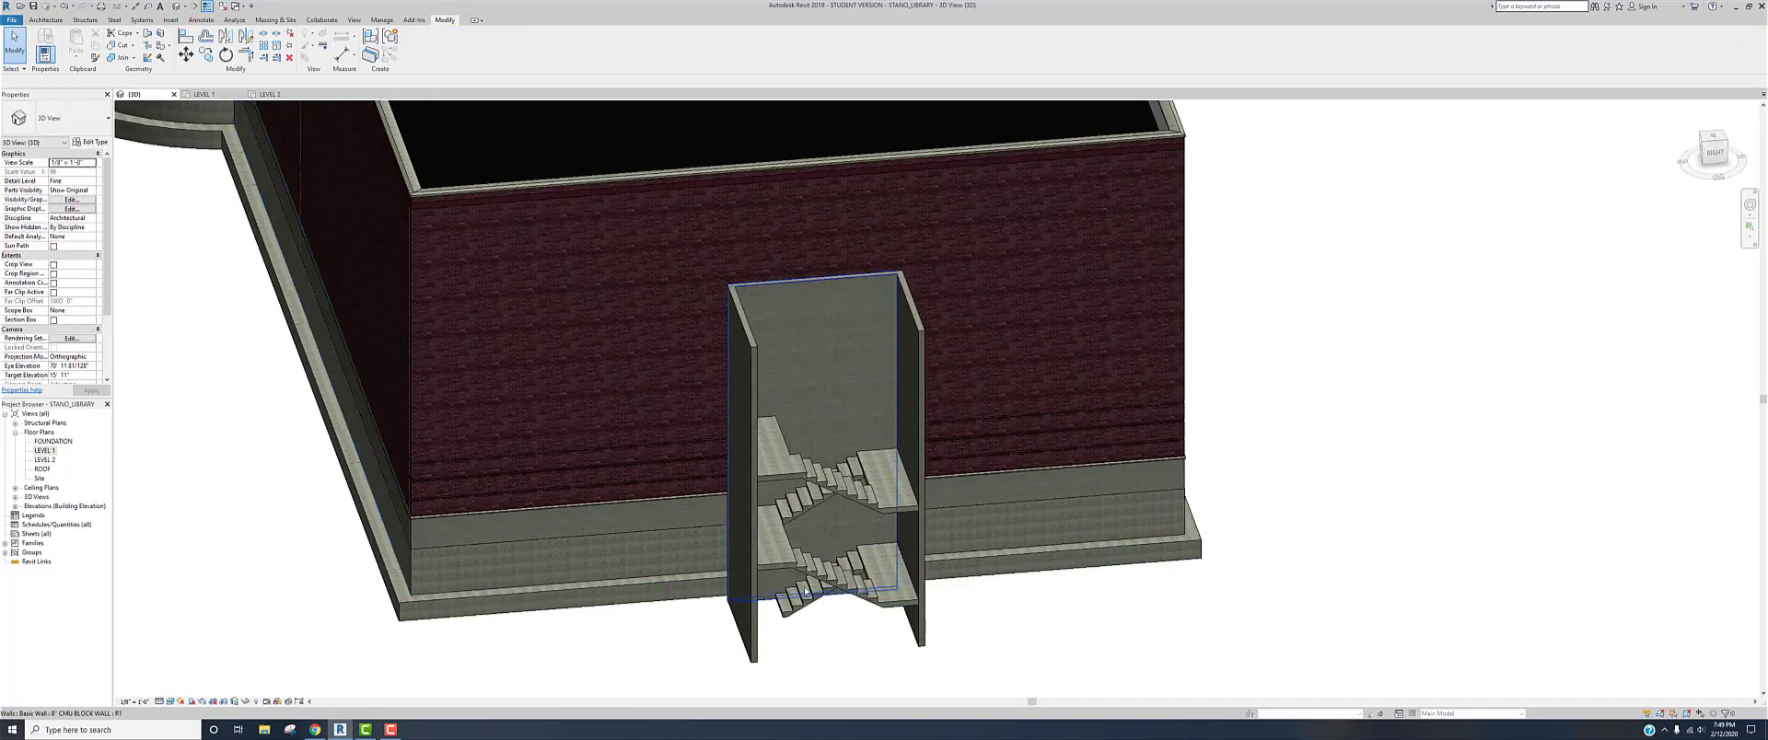
scroll(803, 517, "down", 5)
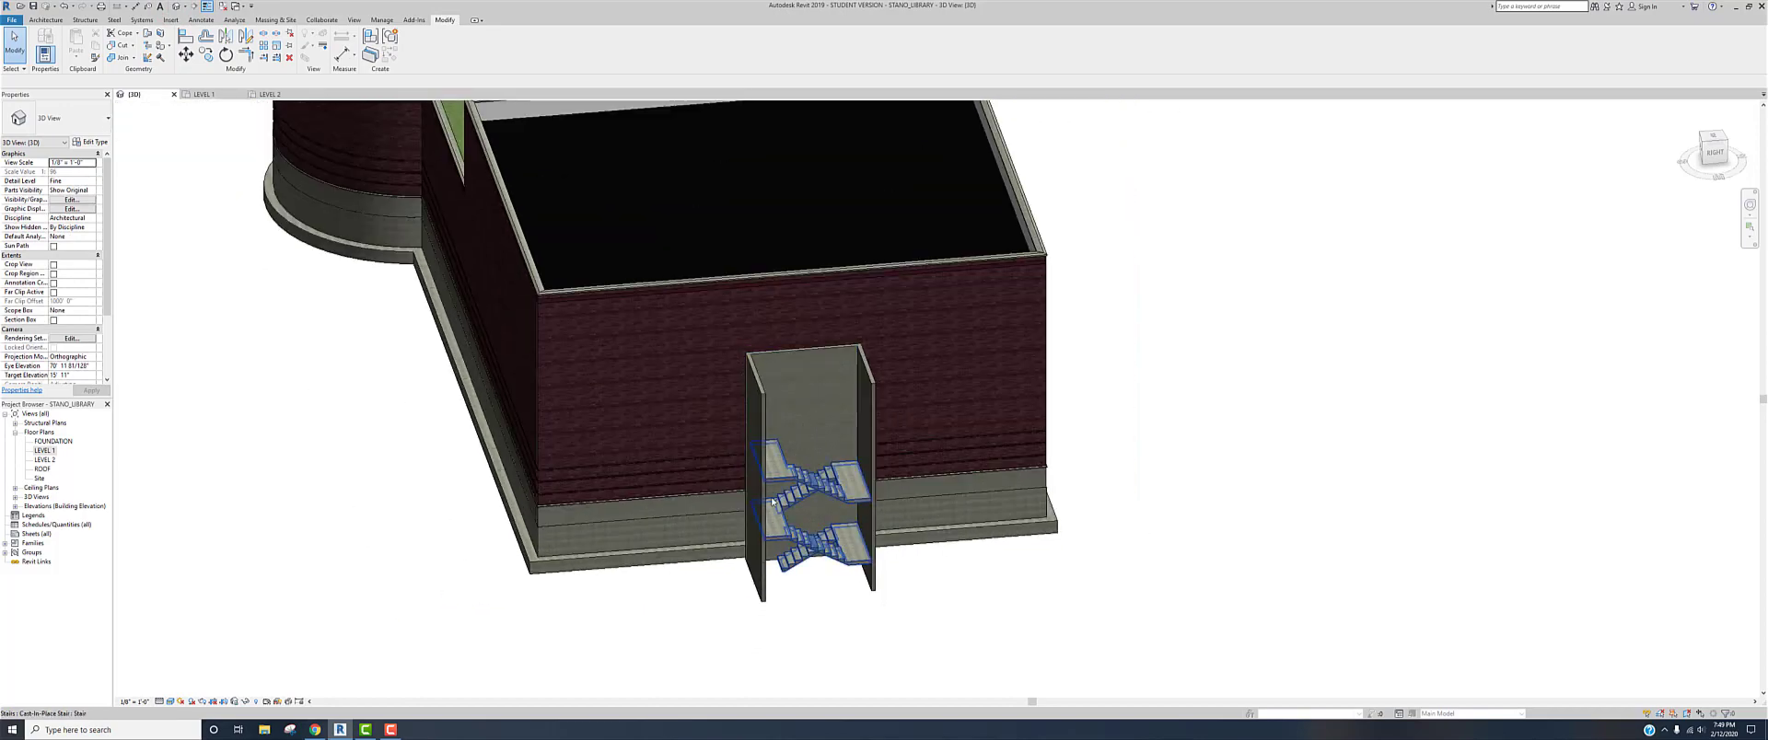
scroll(775, 505, "up", 6)
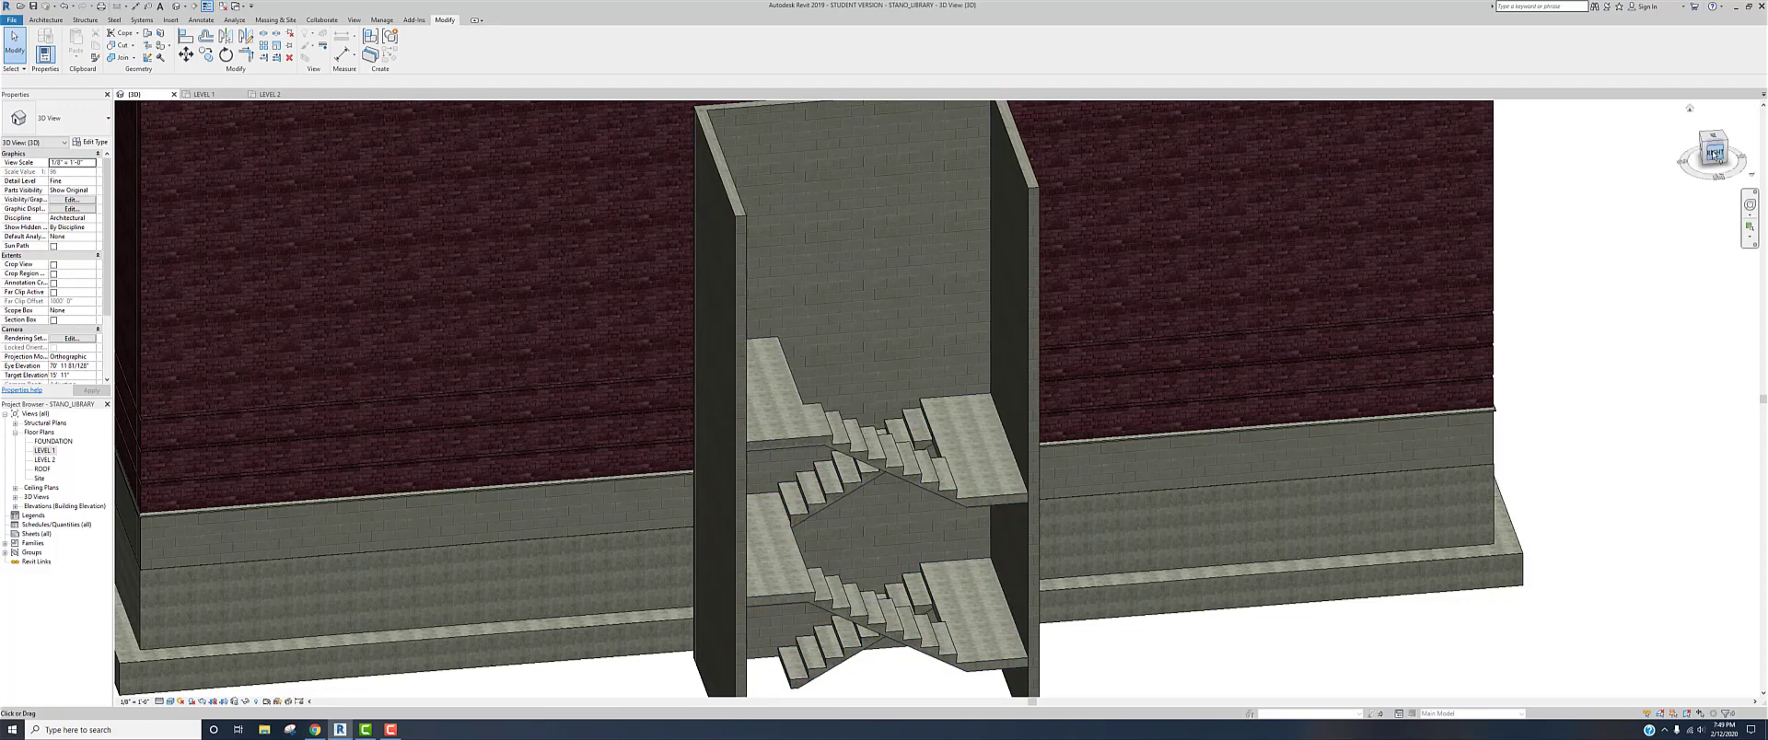
double_click(45, 450)
scroll(697, 416, "up", 5)
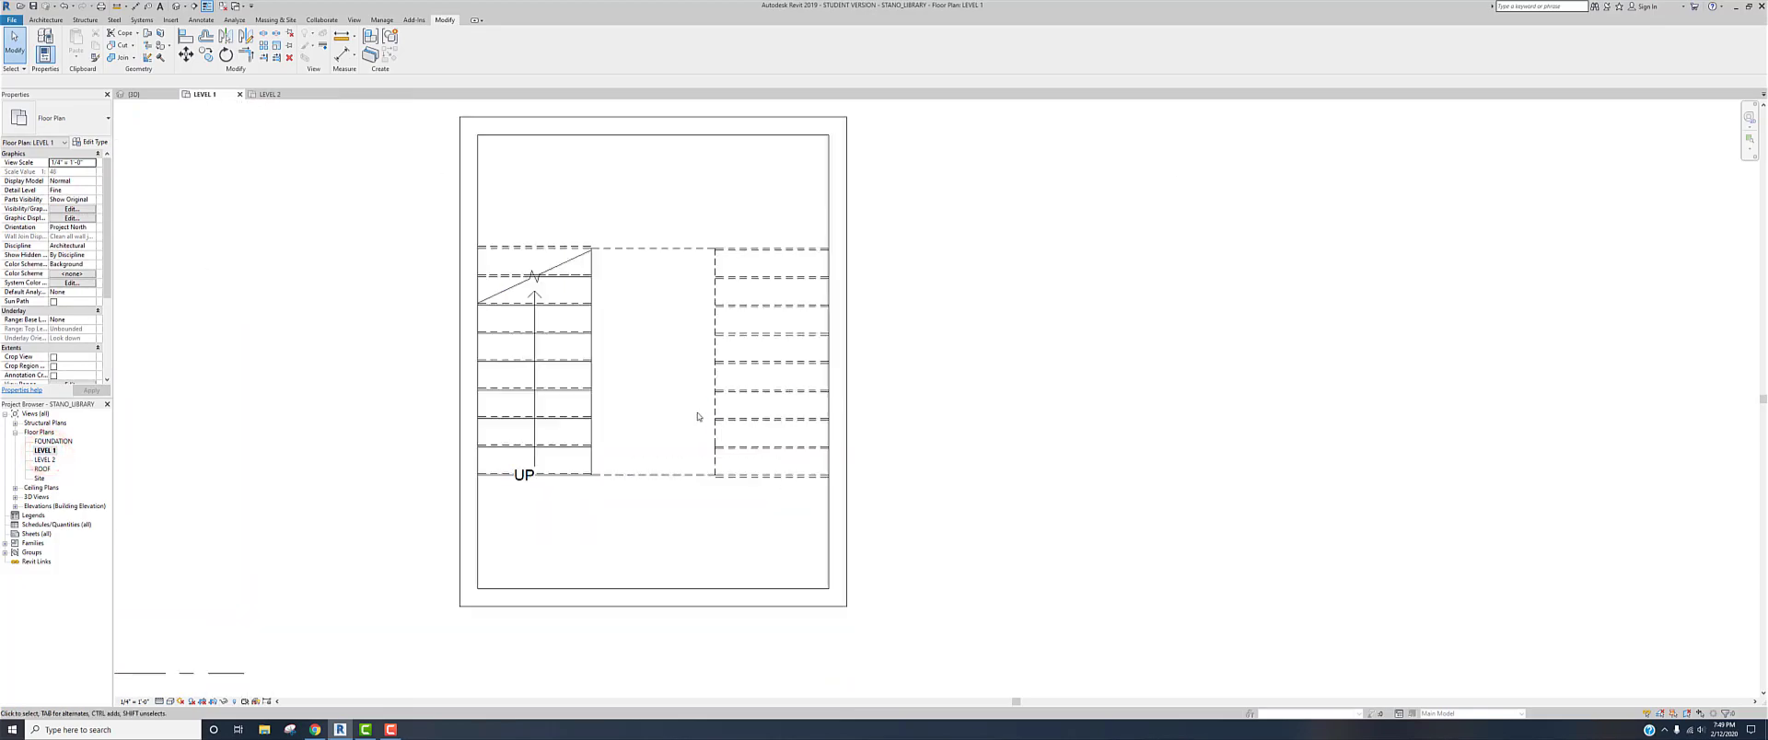
left_click(49, 19)
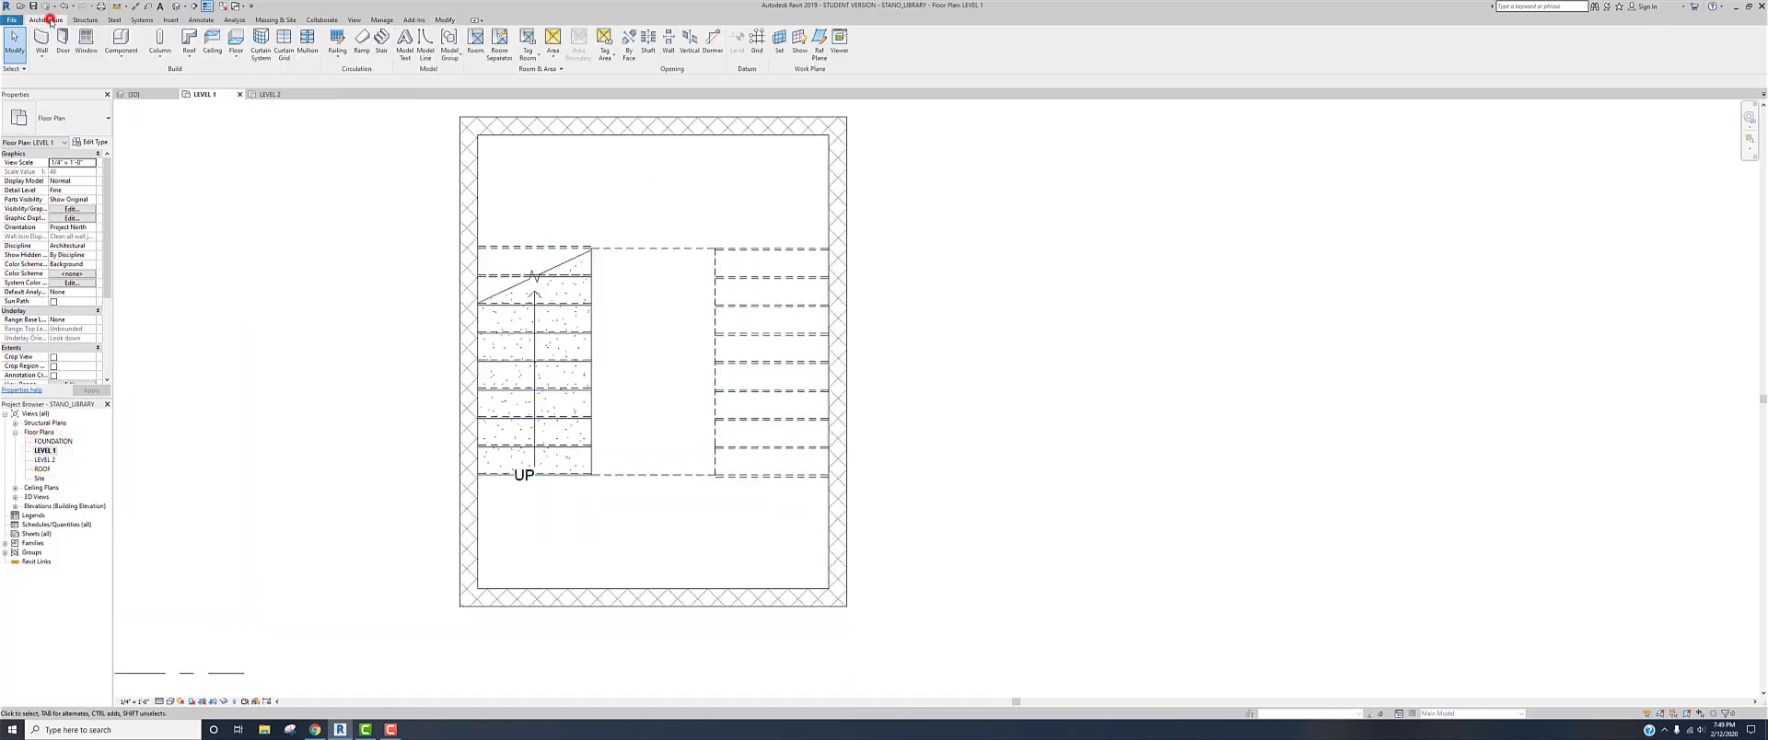
left_click(40, 40)
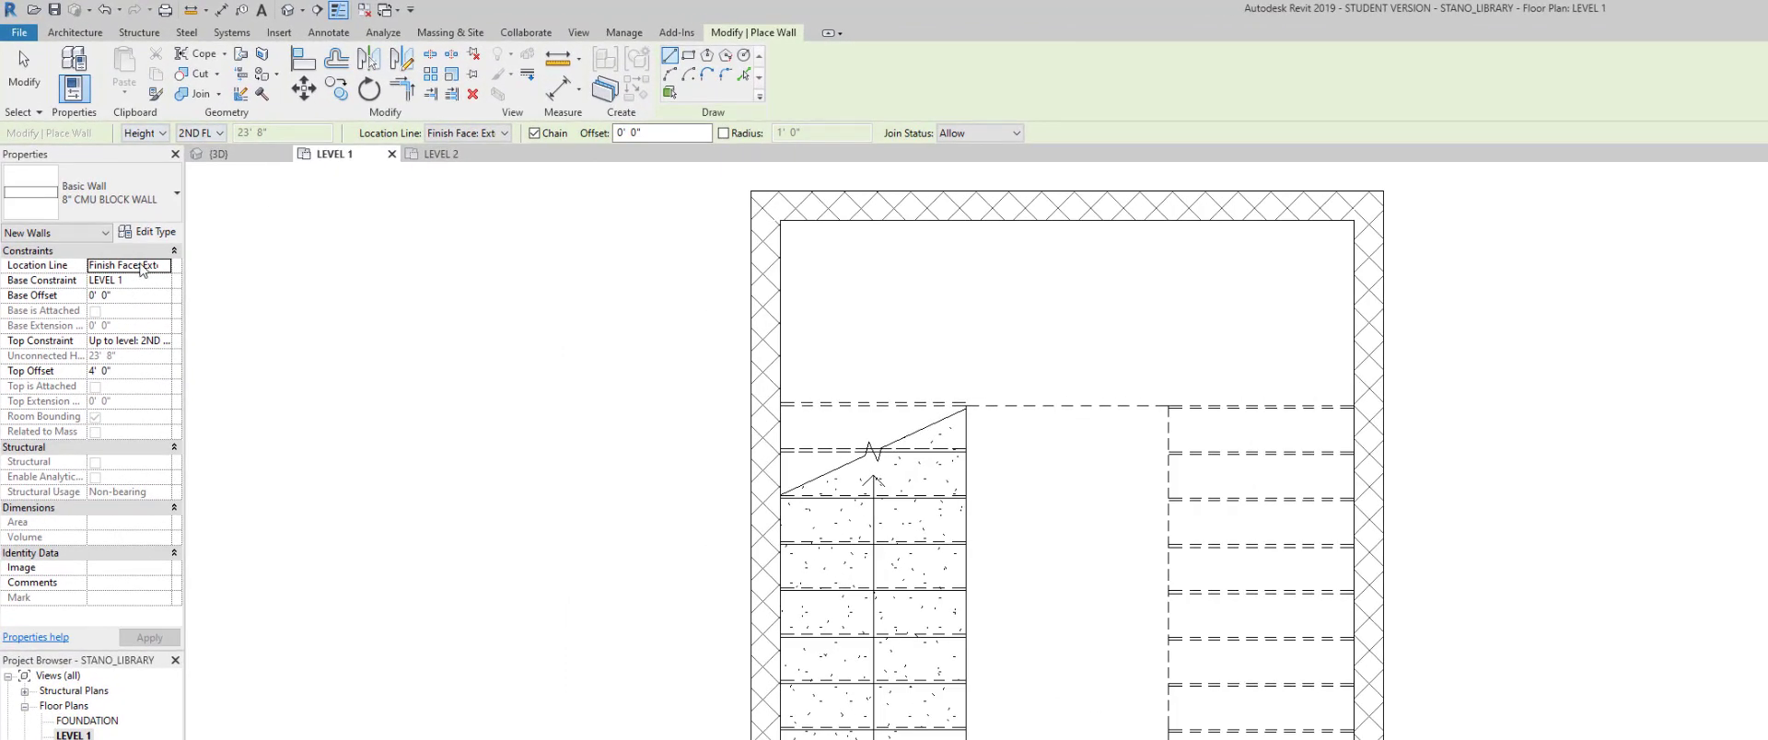
left_click(135, 347)
left_click(163, 341)
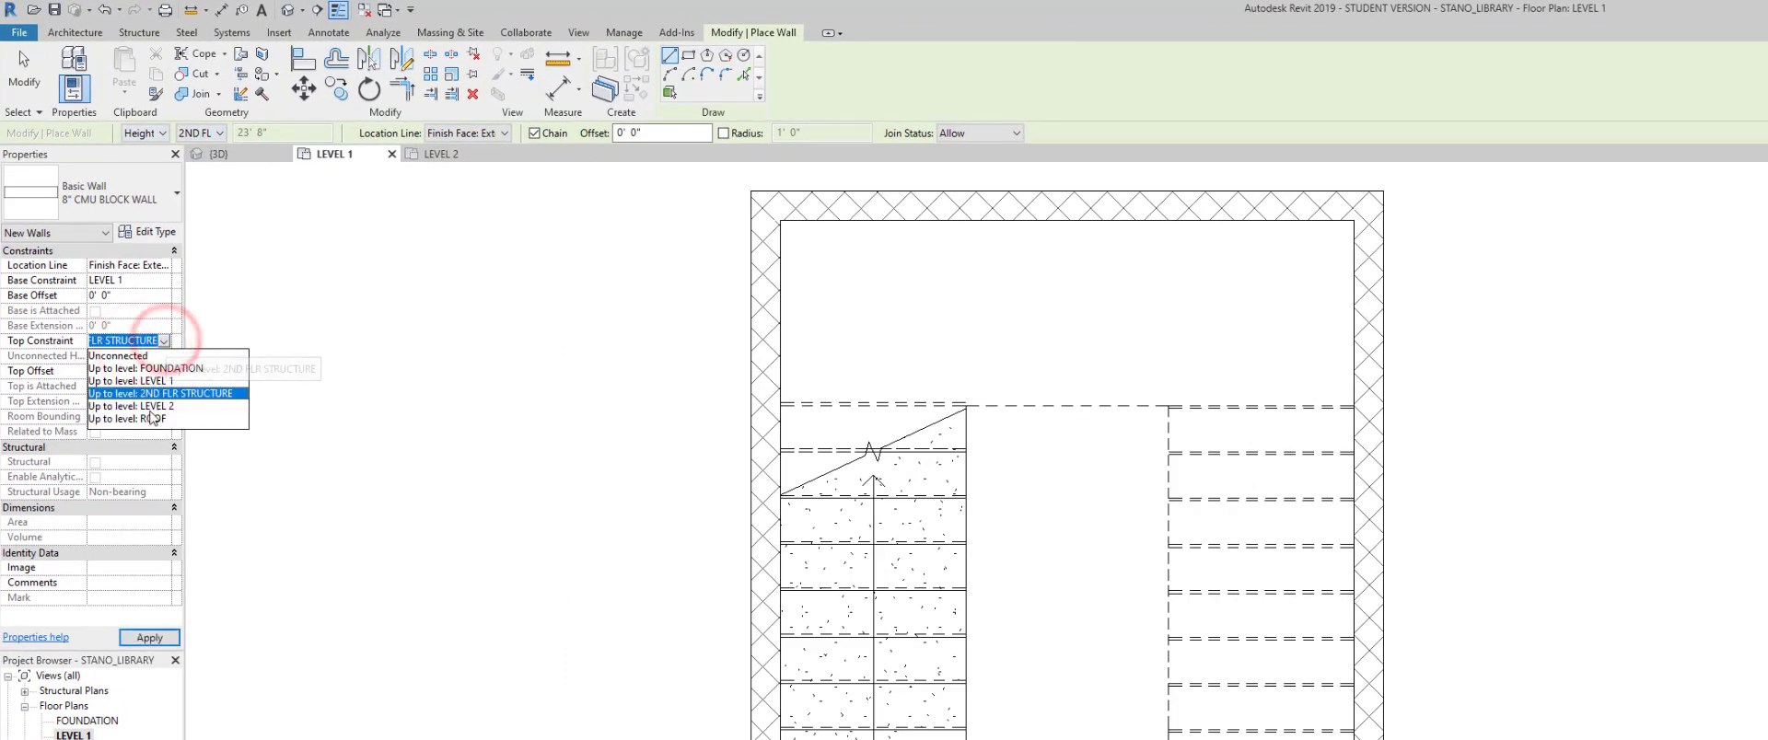
left_click(152, 417)
left_click(126, 373)
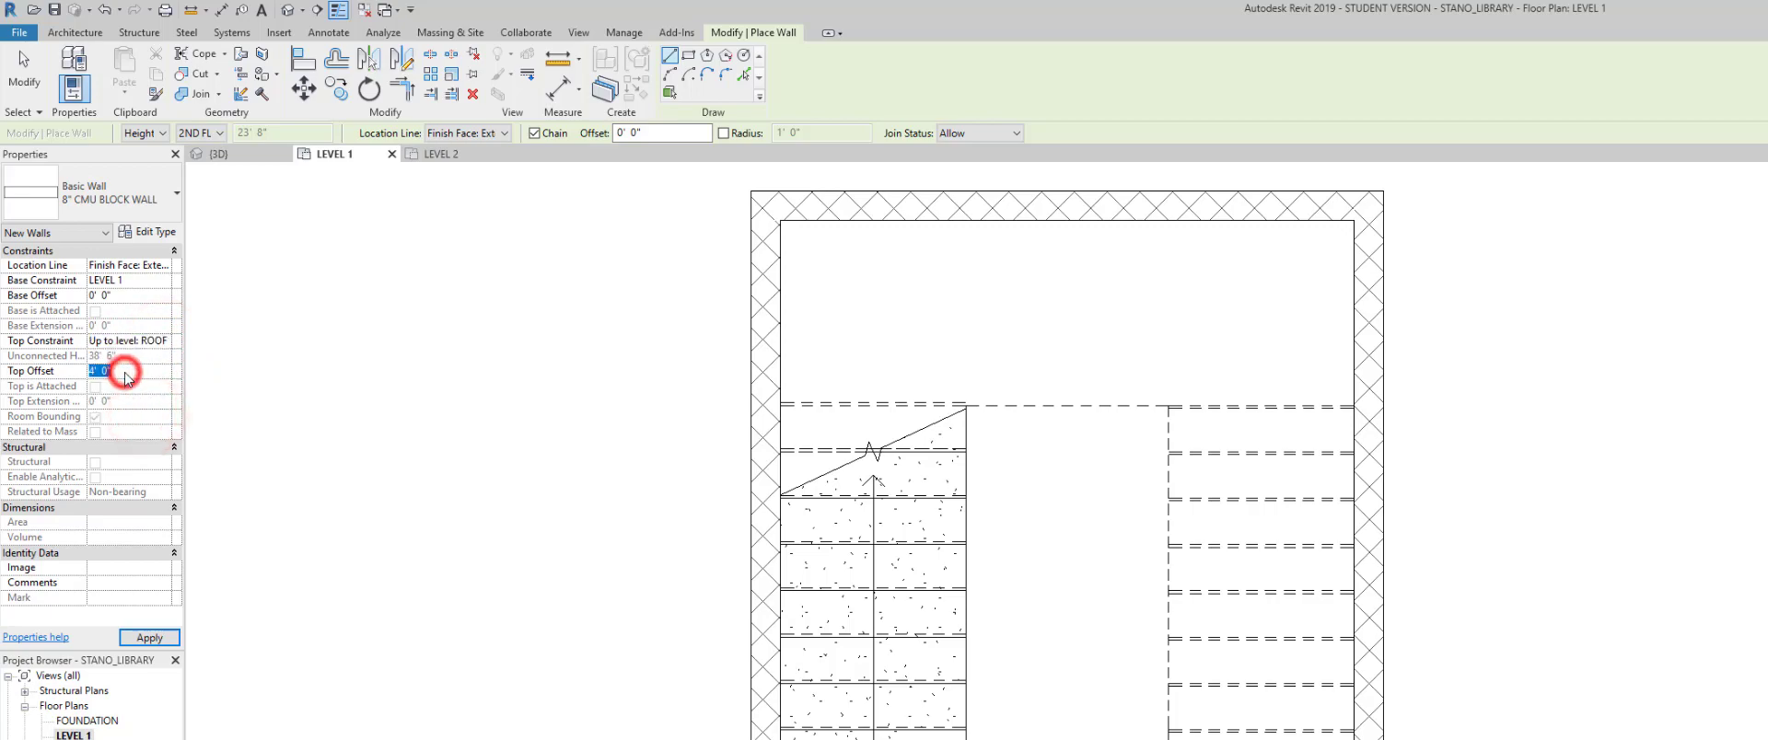
type("0")
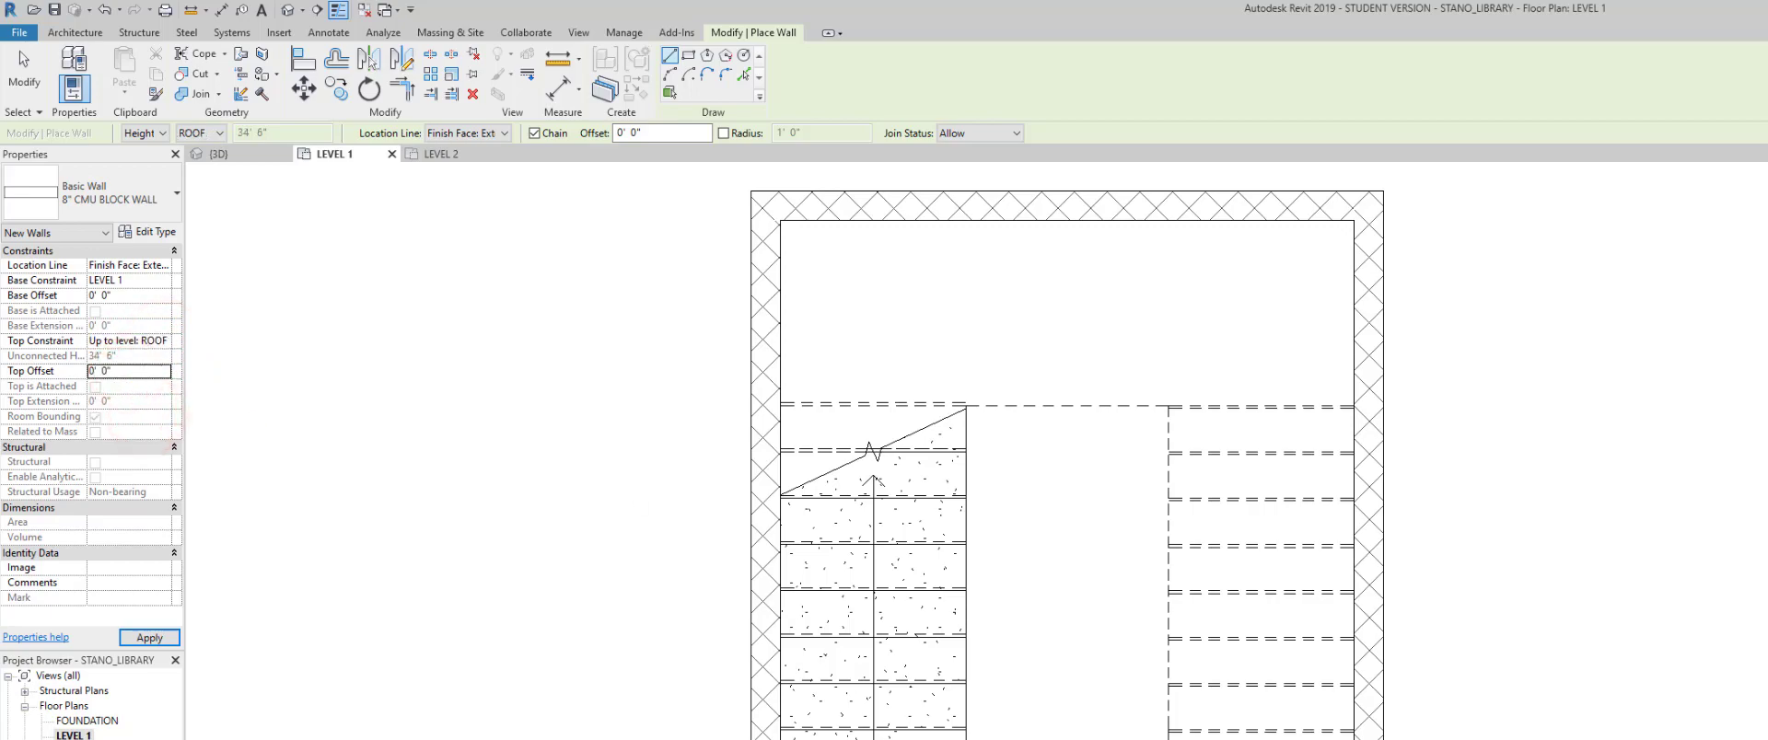
- Draw four block walls enclosing the open well between the stair runs, with outer faces along the run edges
left_click(967, 739)
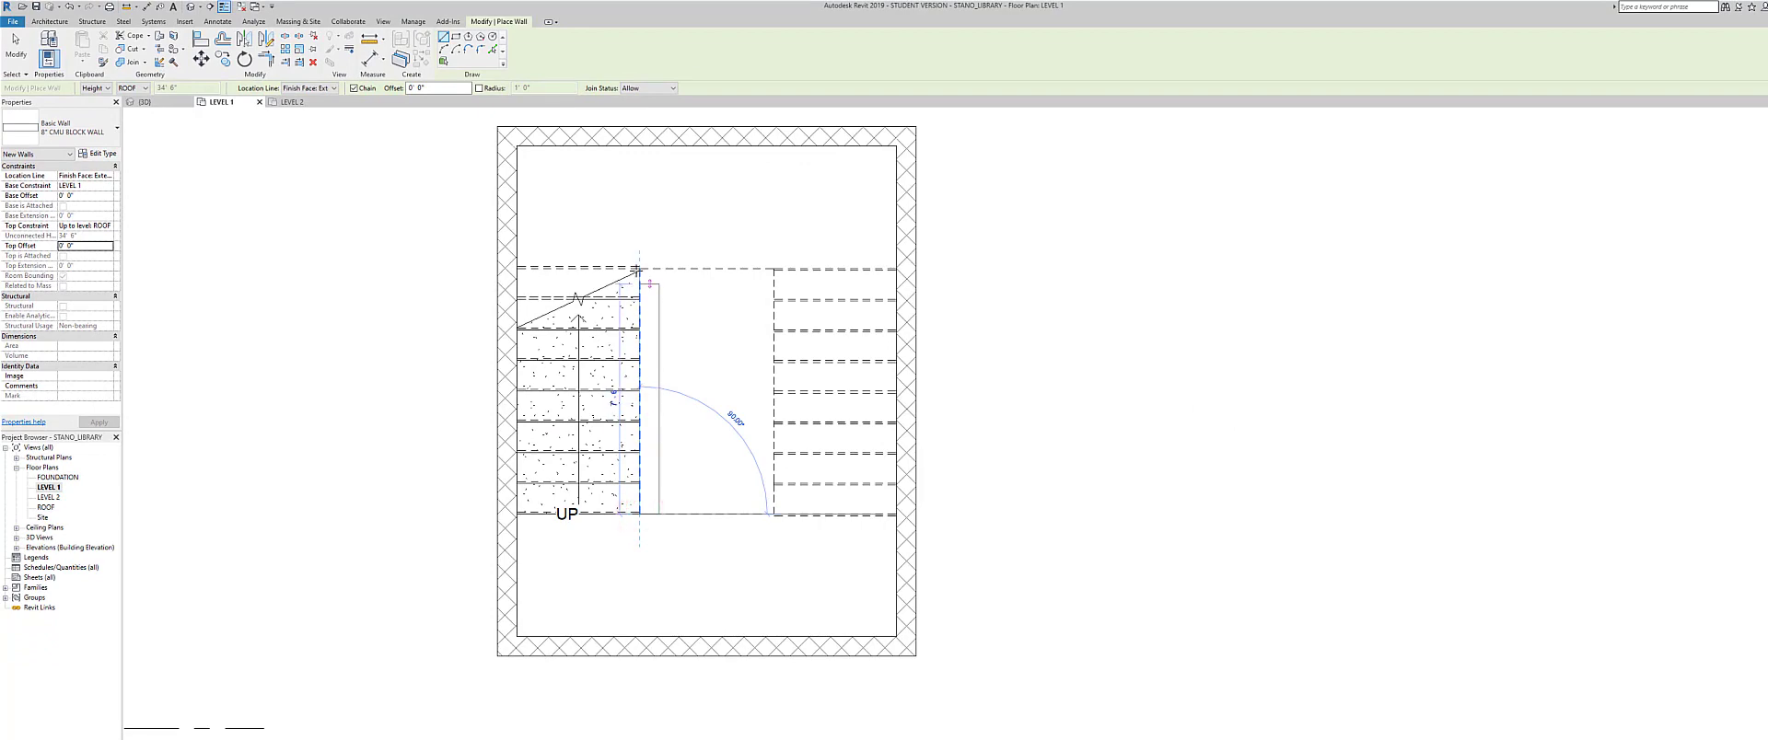
left_click(639, 267)
left_click(639, 268)
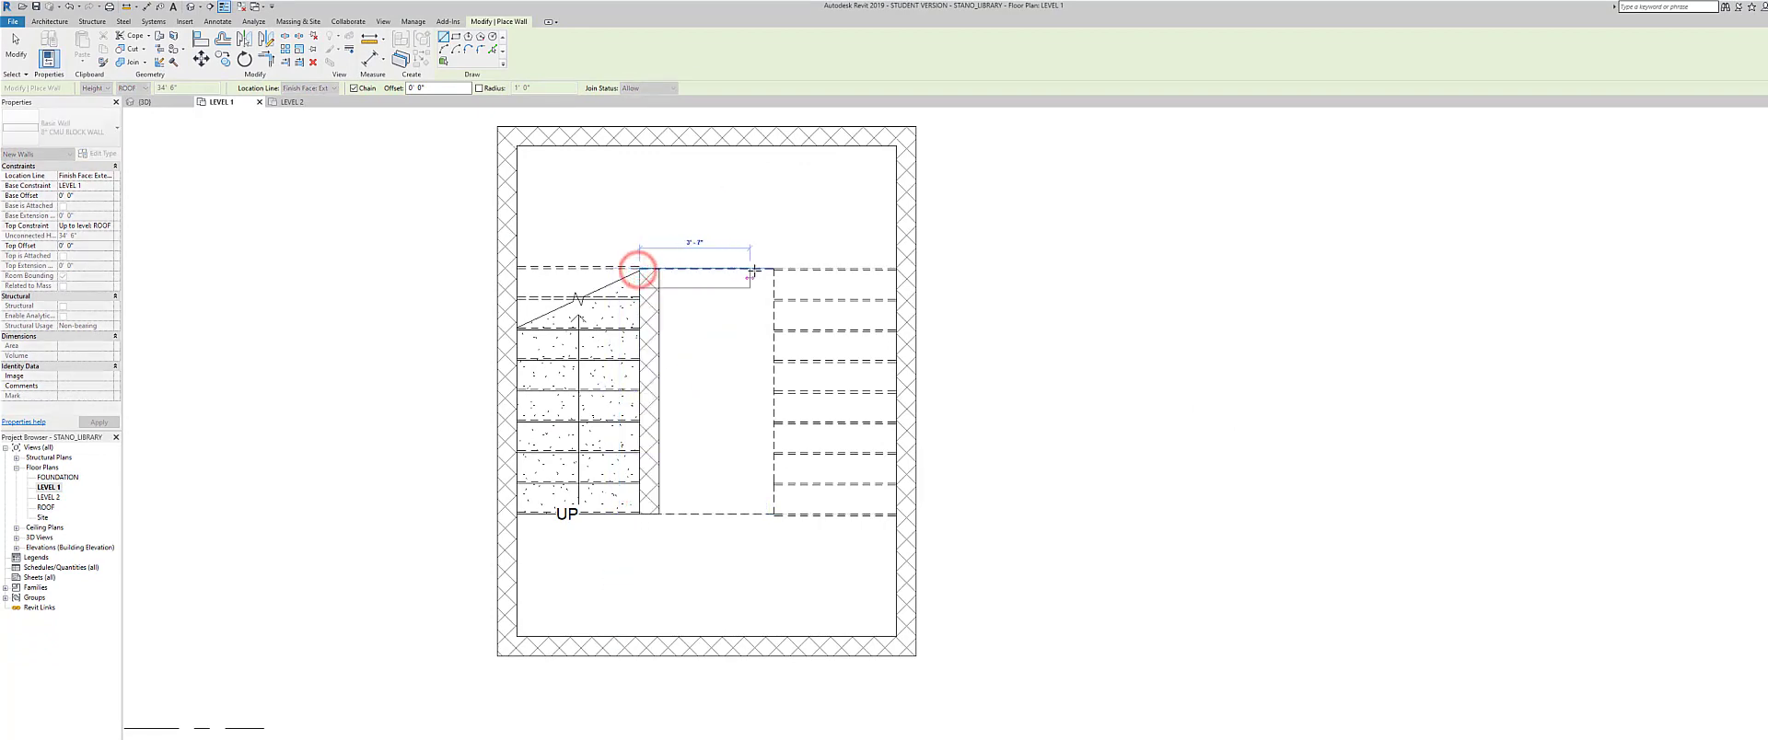
scroll(776, 272, "up", 4)
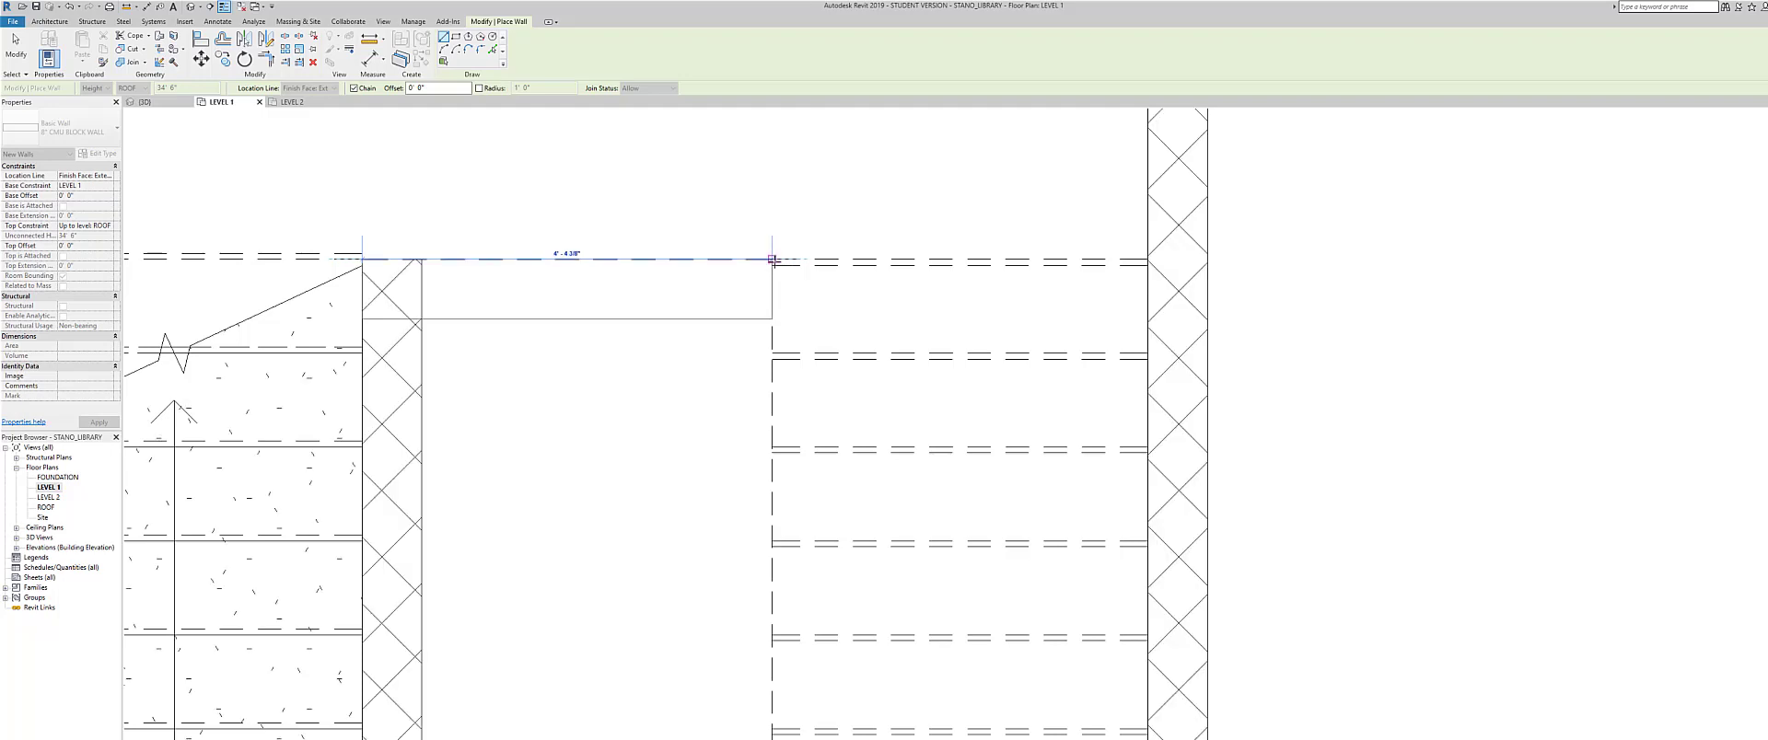
left_click(774, 262)
scroll(737, 486, "down", 2)
scroll(735, 486, "down", 2)
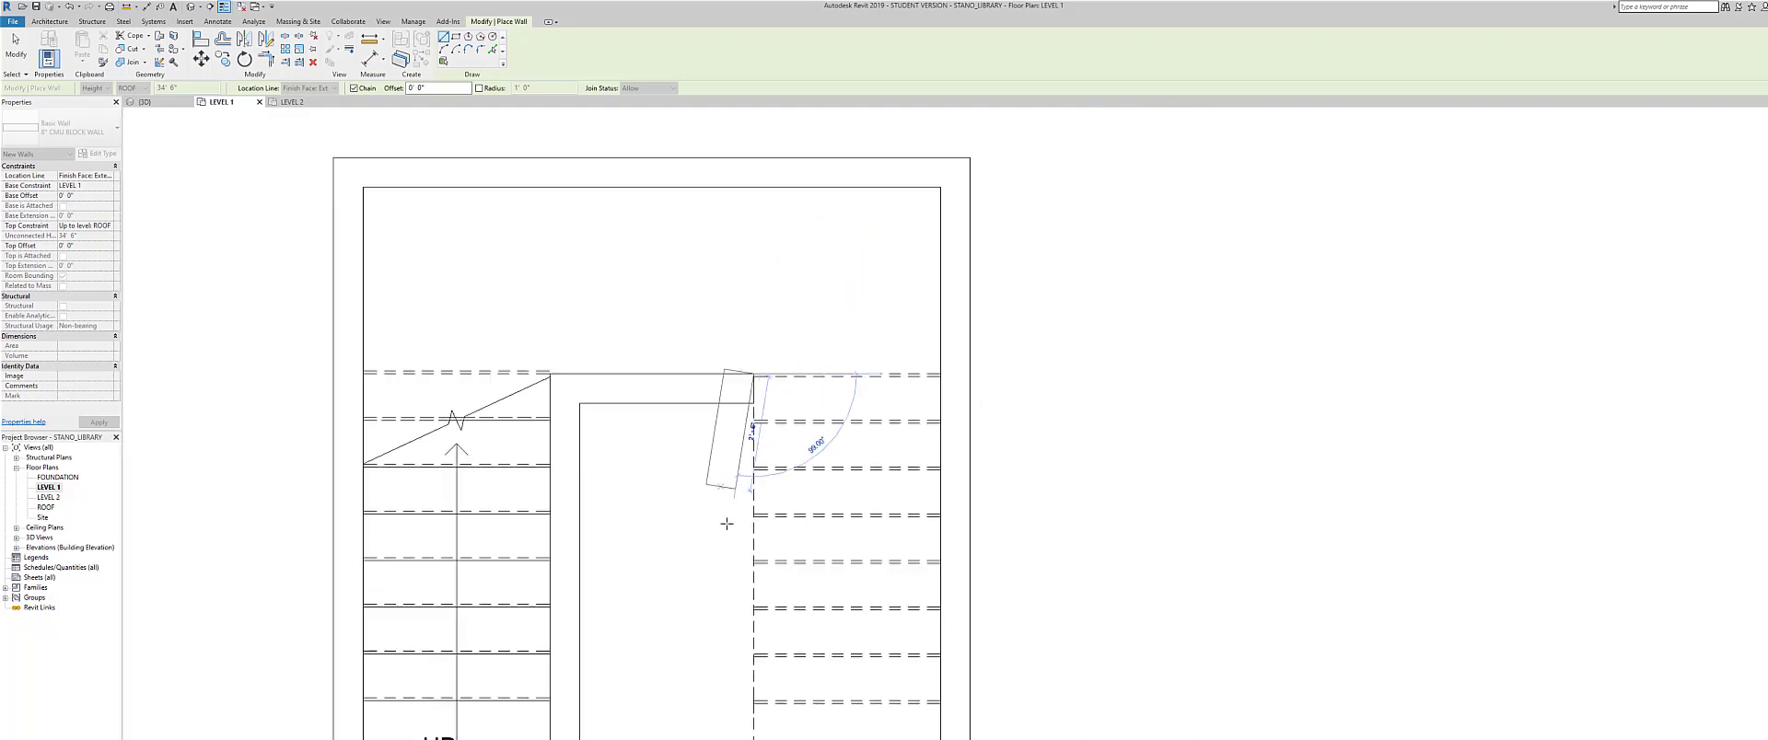
middle_click_drag(720, 580, 732, 420)
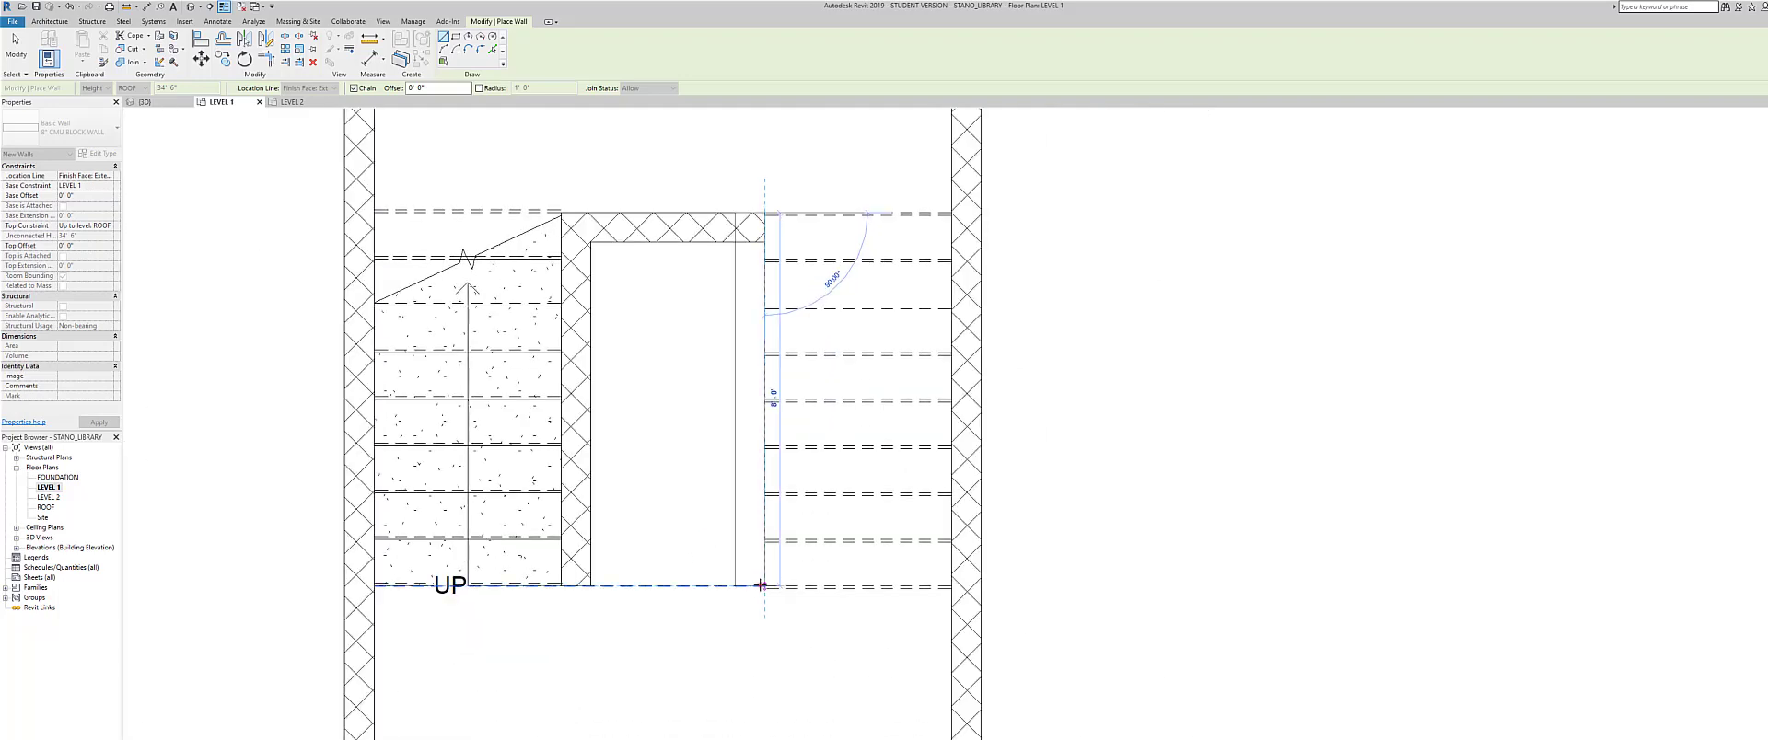
left_click(763, 585)
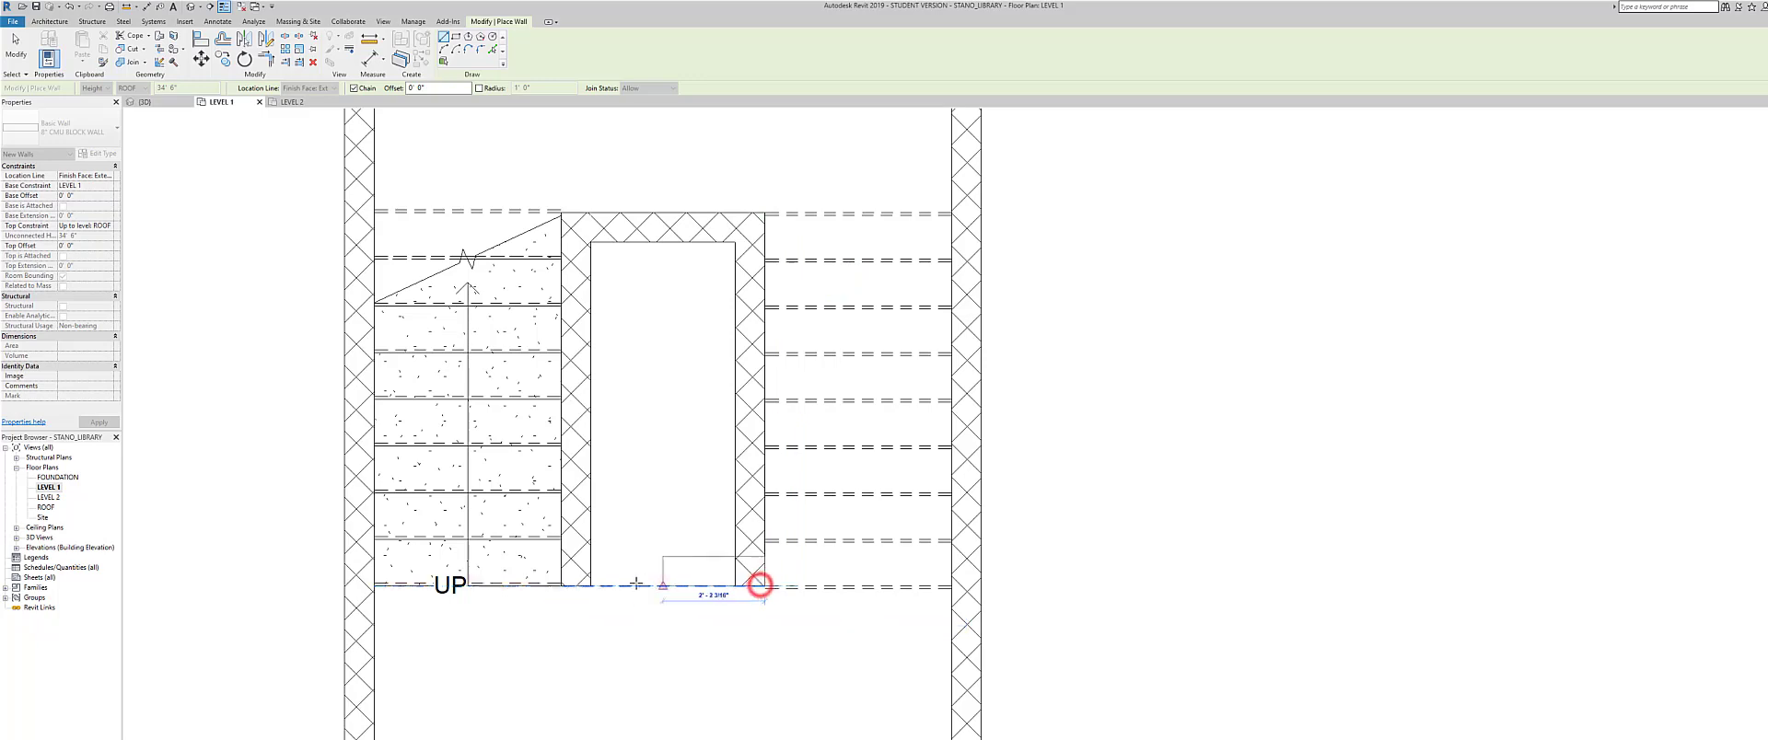
left_click(561, 583)
right_click(691, 465)
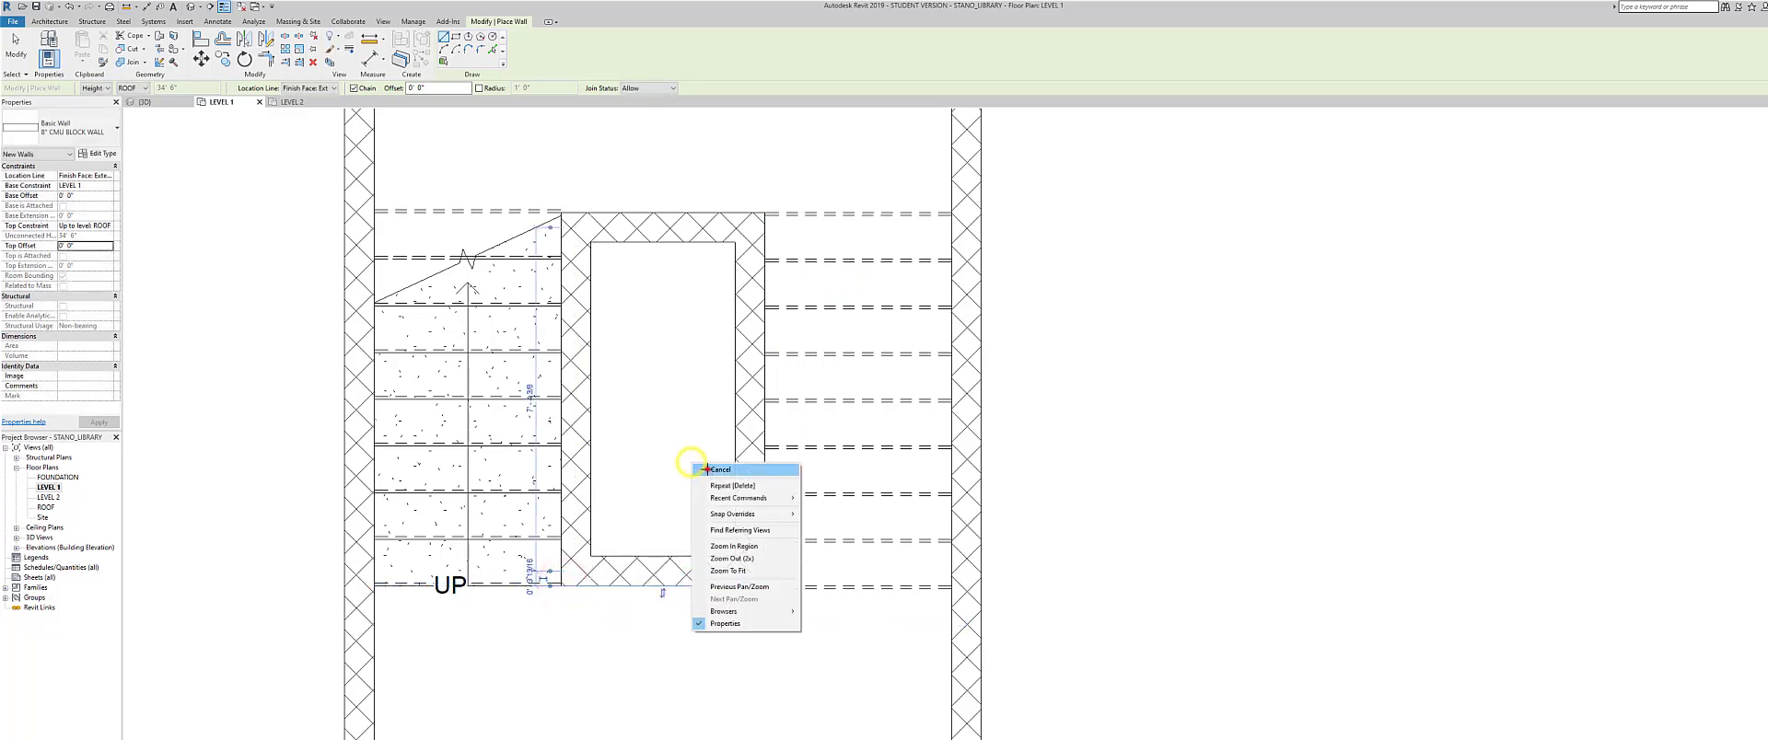
left_click(707, 469)
scroll(224, 404, "up", 2)
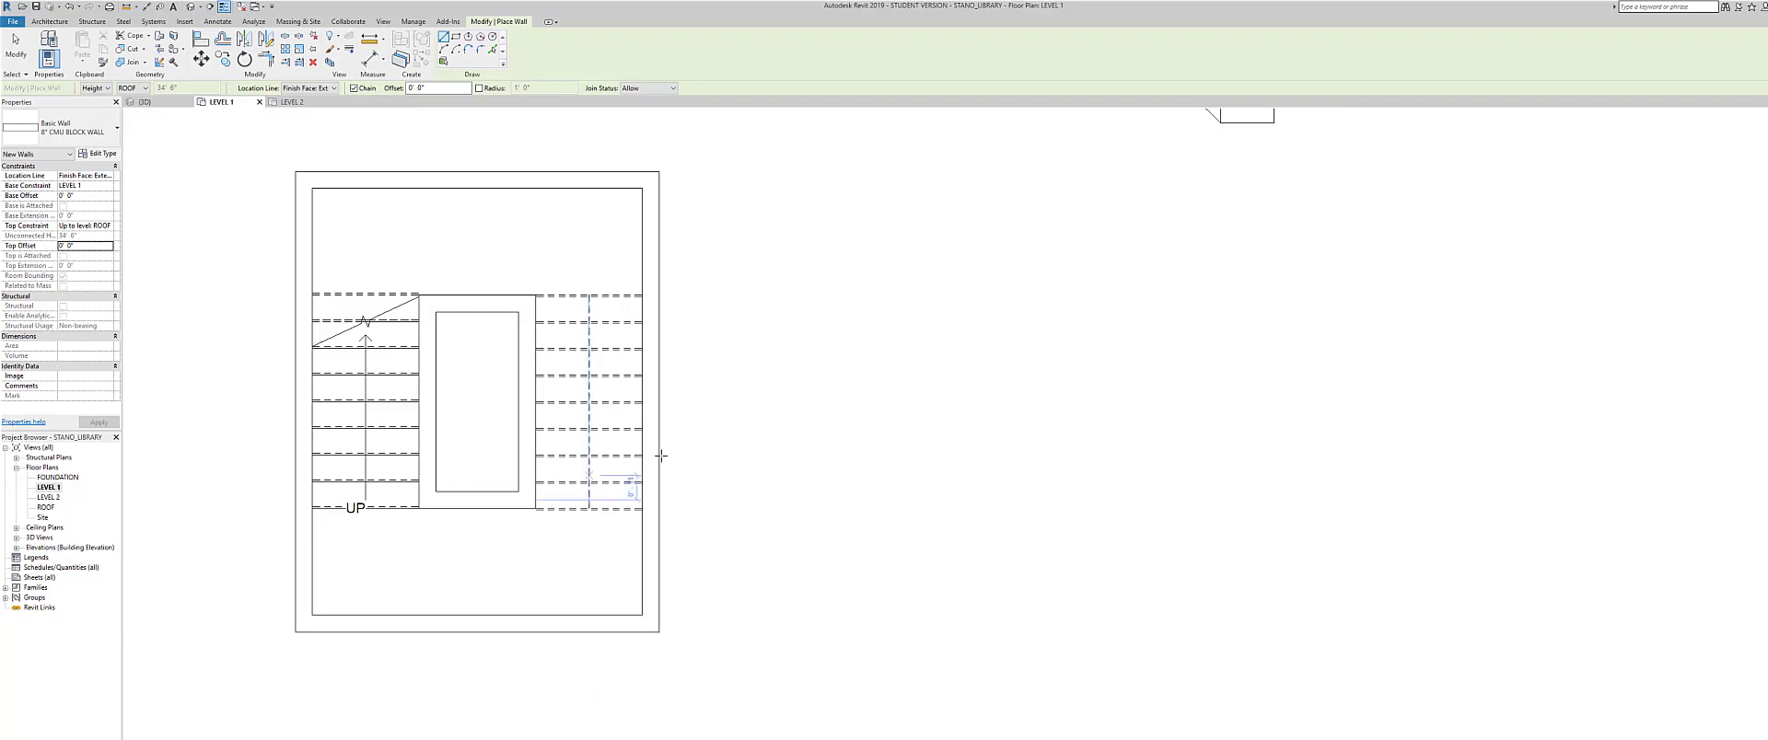
- Inspect the new inner block walls from outside and above in the 3D view and save the project
left_click(188, 8)
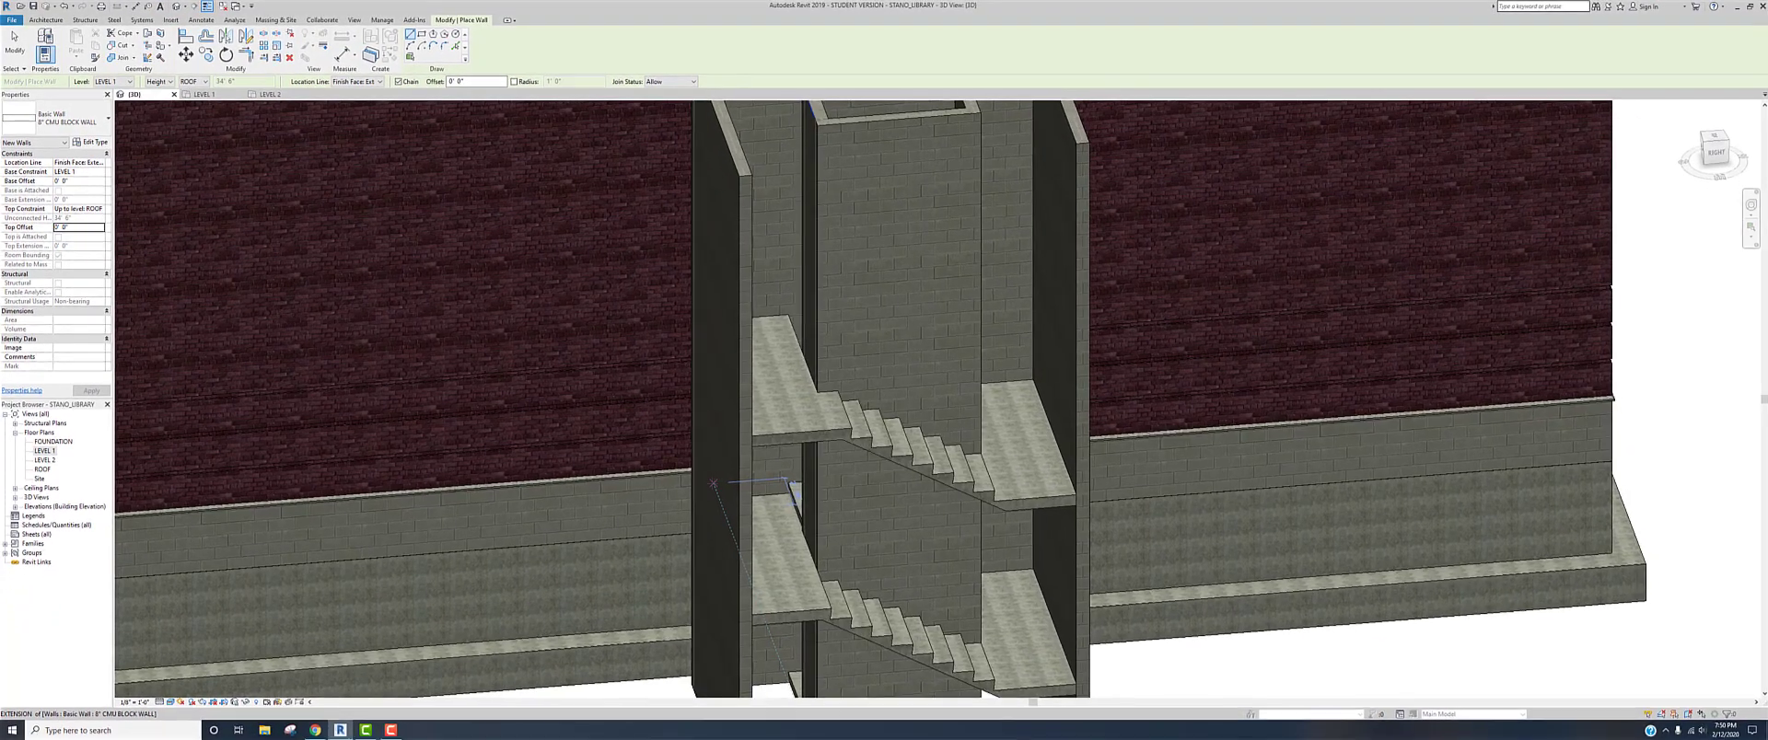
scroll(714, 483, "down", 4)
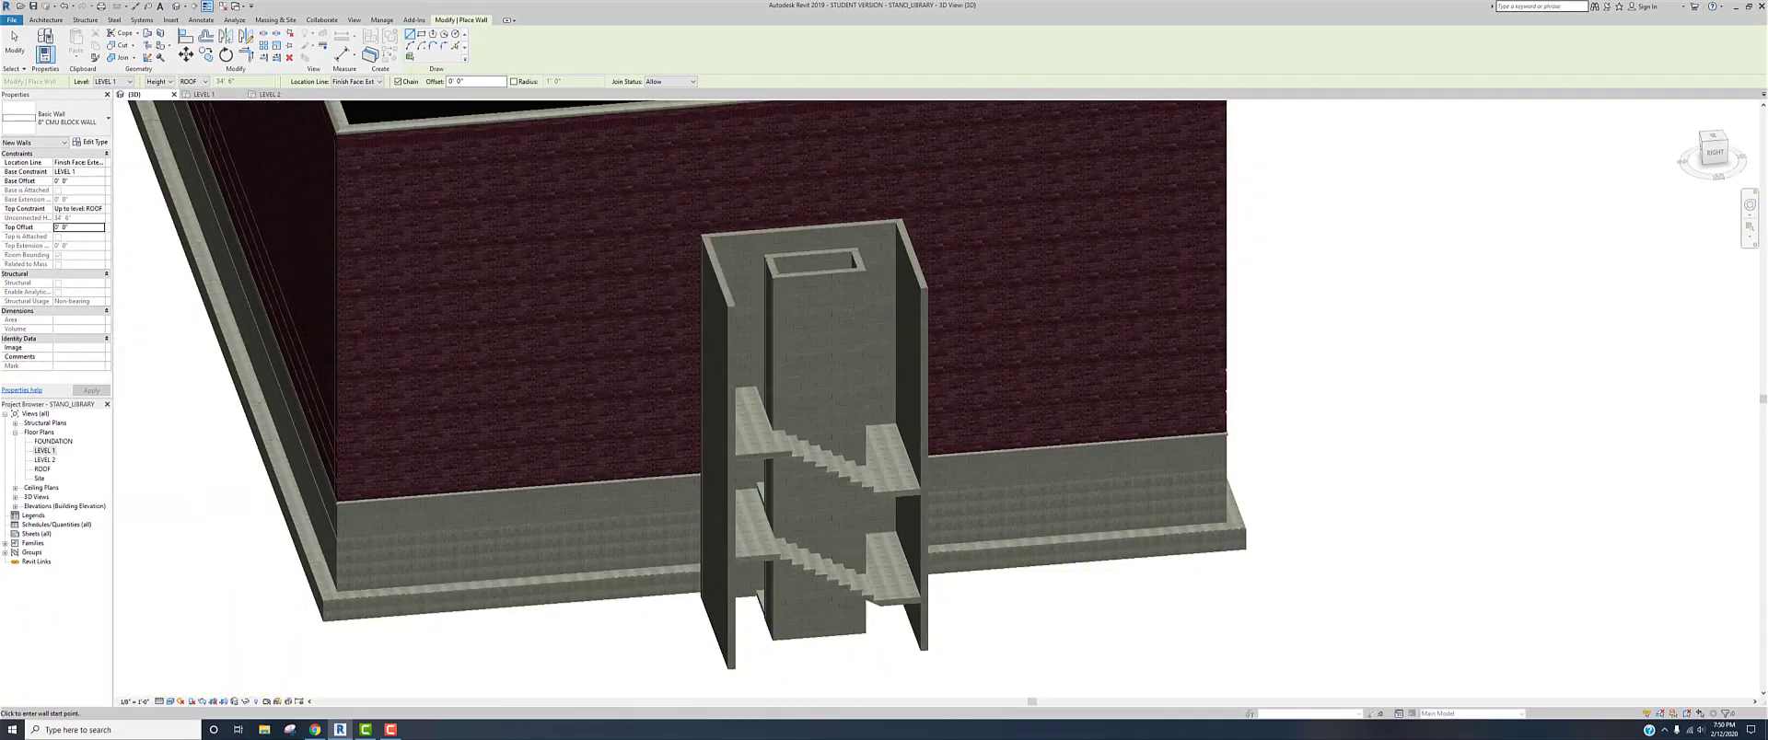
left_click(1714, 144)
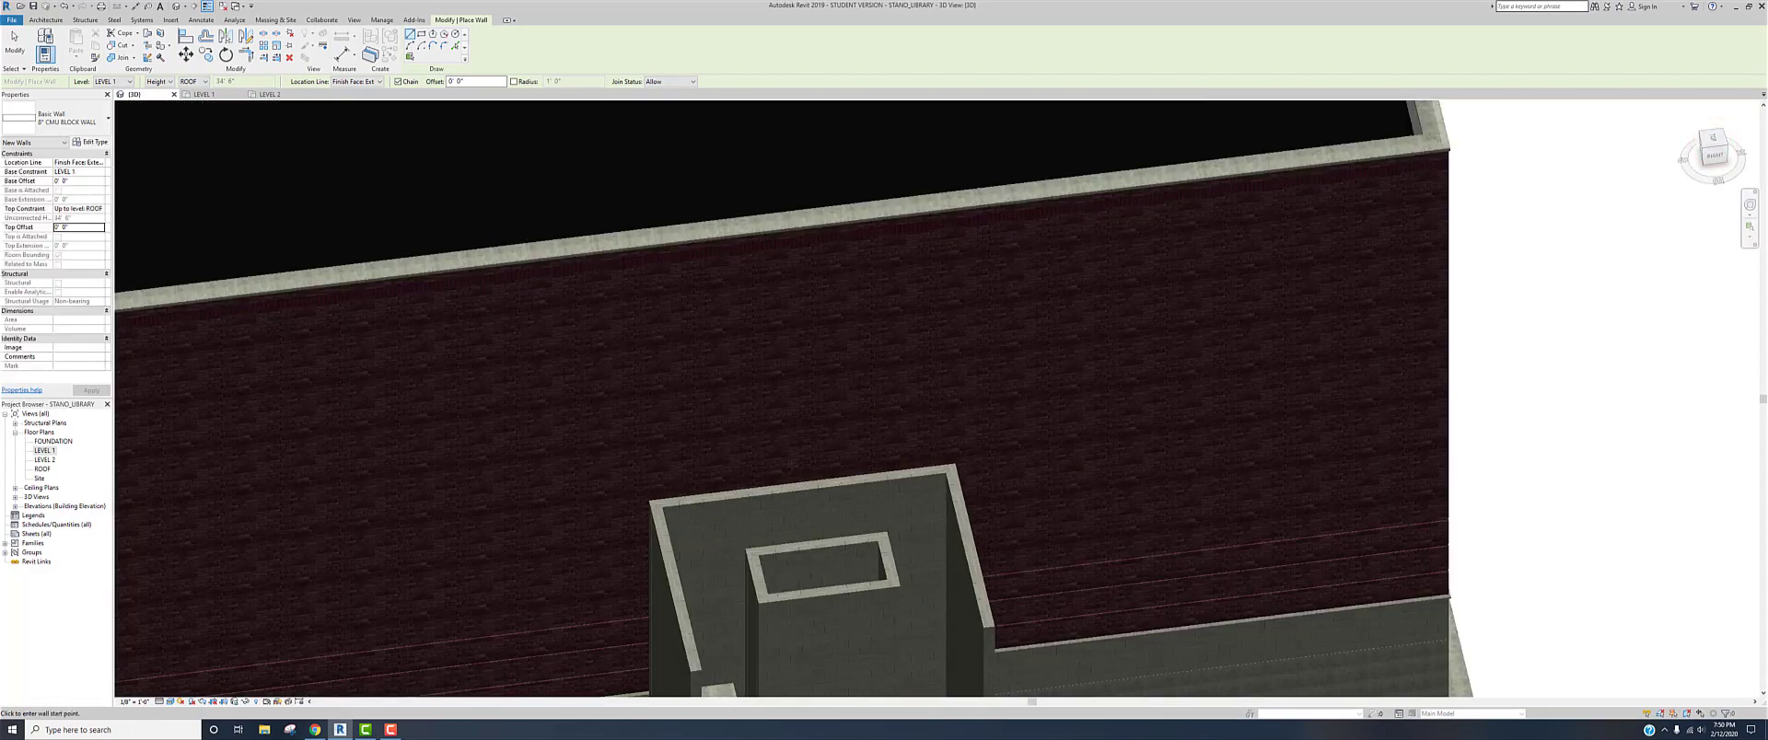
scroll(791, 466, "down", 4)
middle_click_drag(757, 590, 760, 405)
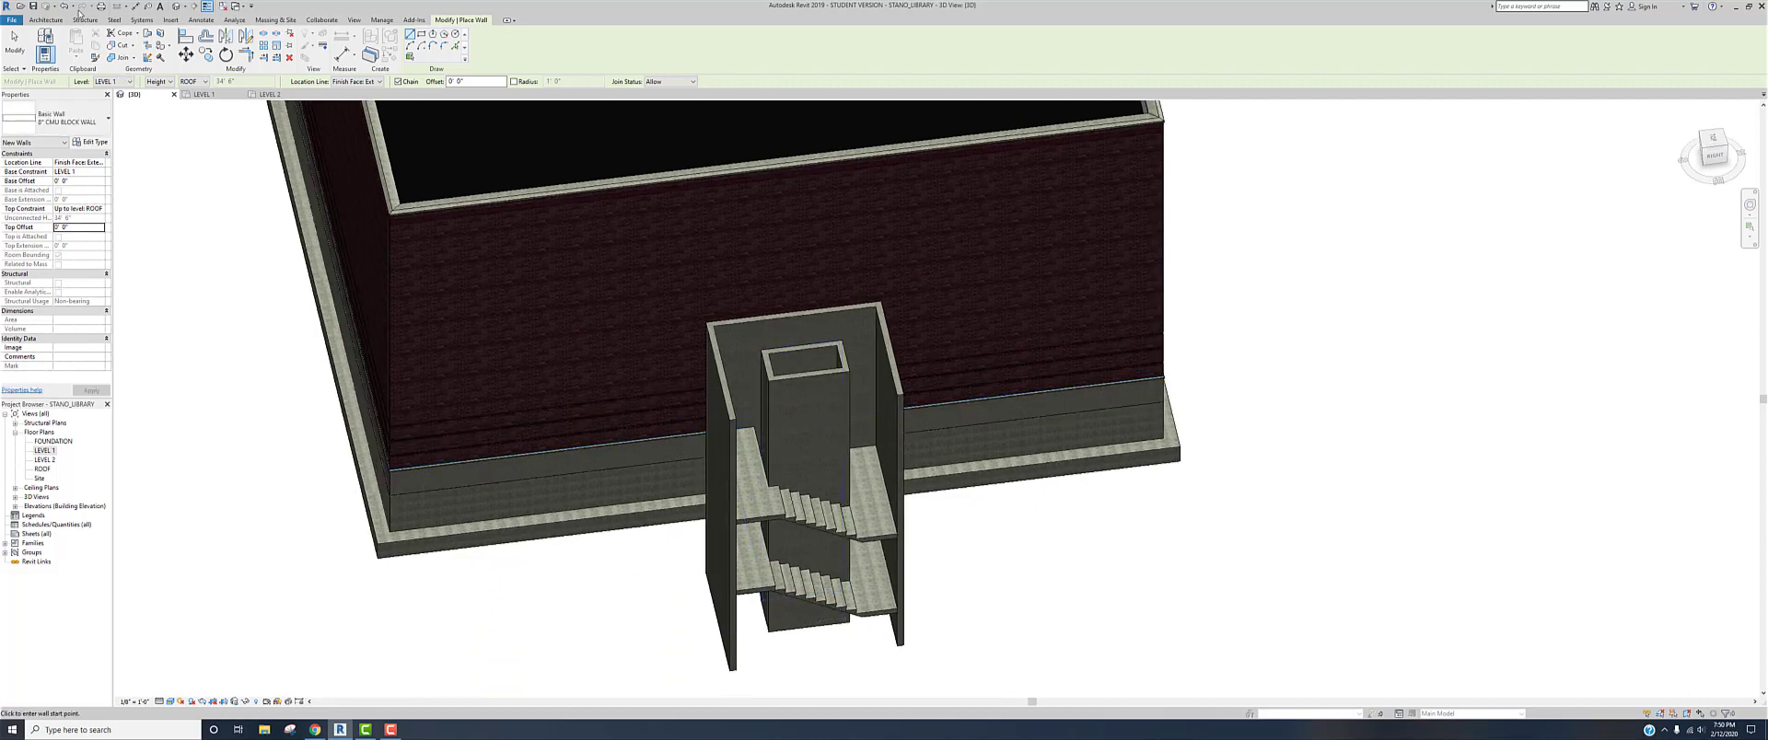
left_click(175, 6)
left_click(175, 7)
left_click(33, 7)
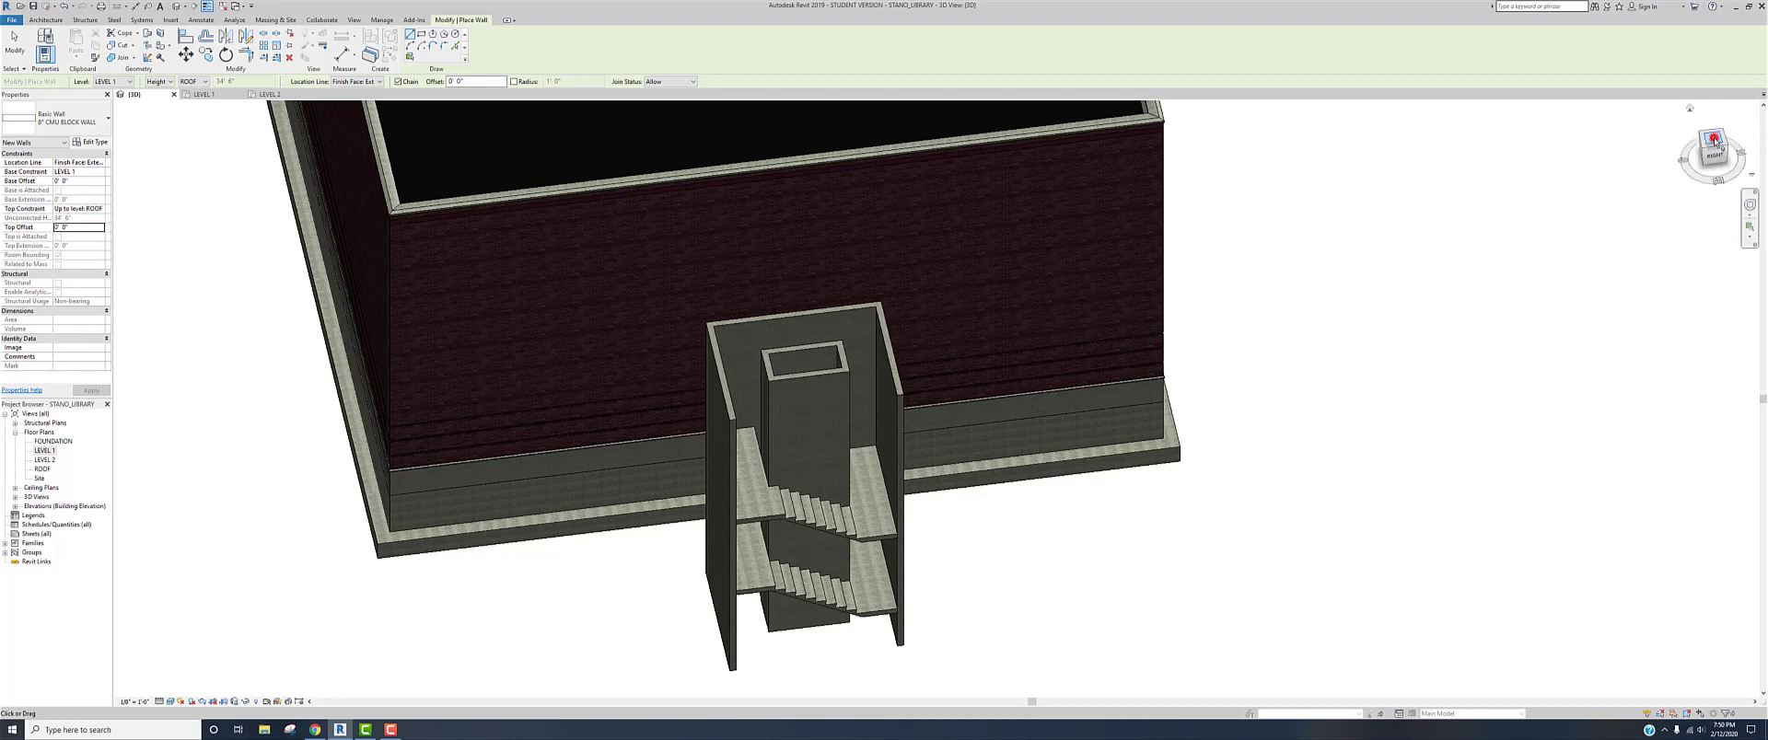
- Examine the stair shaft and its inner core from directly above and from an angled 3D view
left_click(1715, 138)
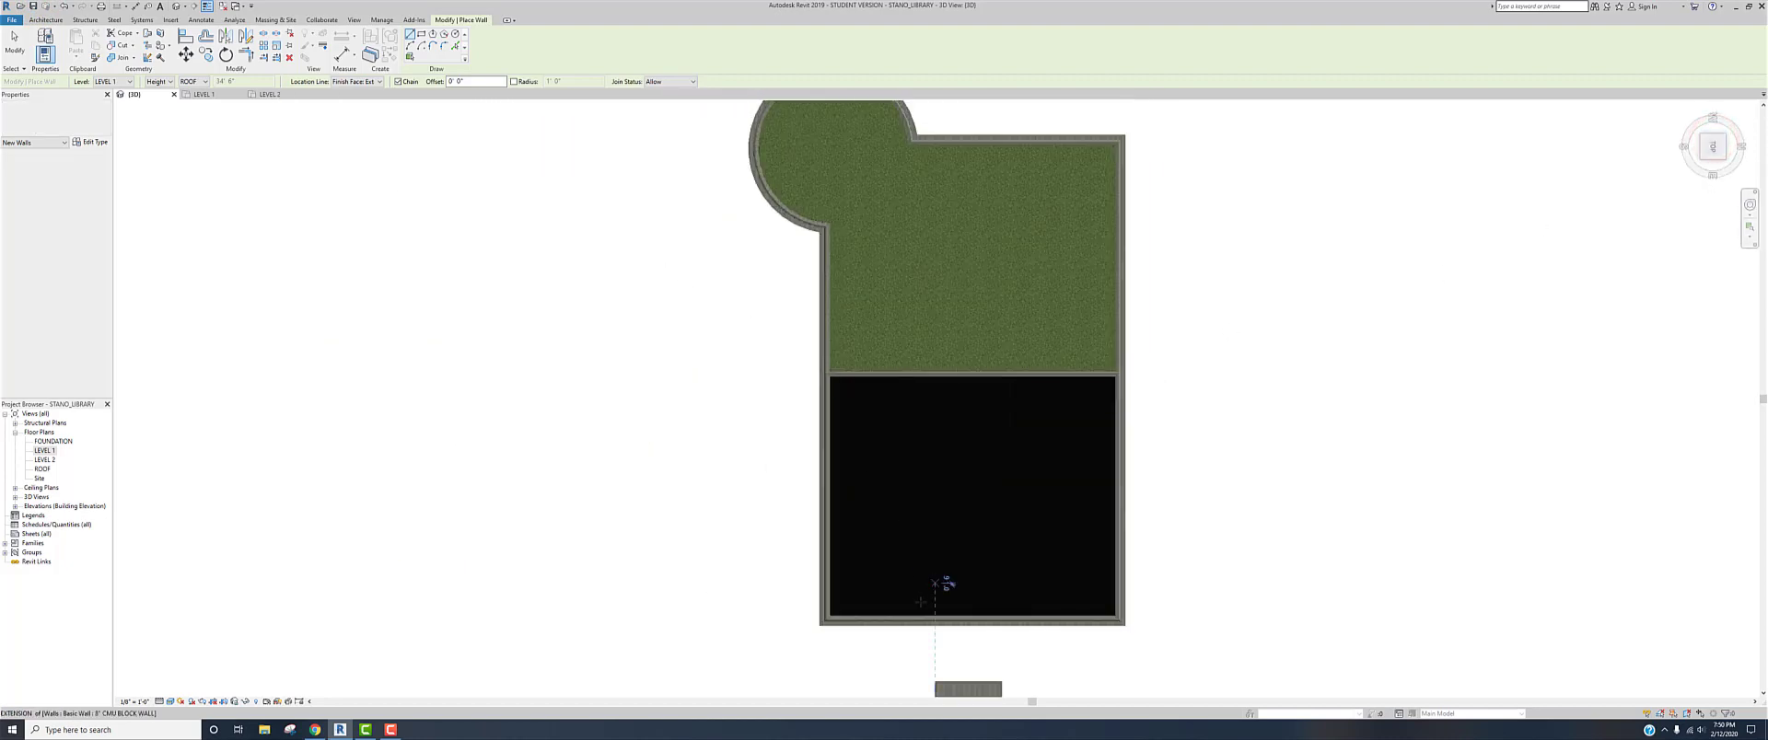
middle_click_drag(921, 601, 813, 371)
scroll(801, 364, "up", 4)
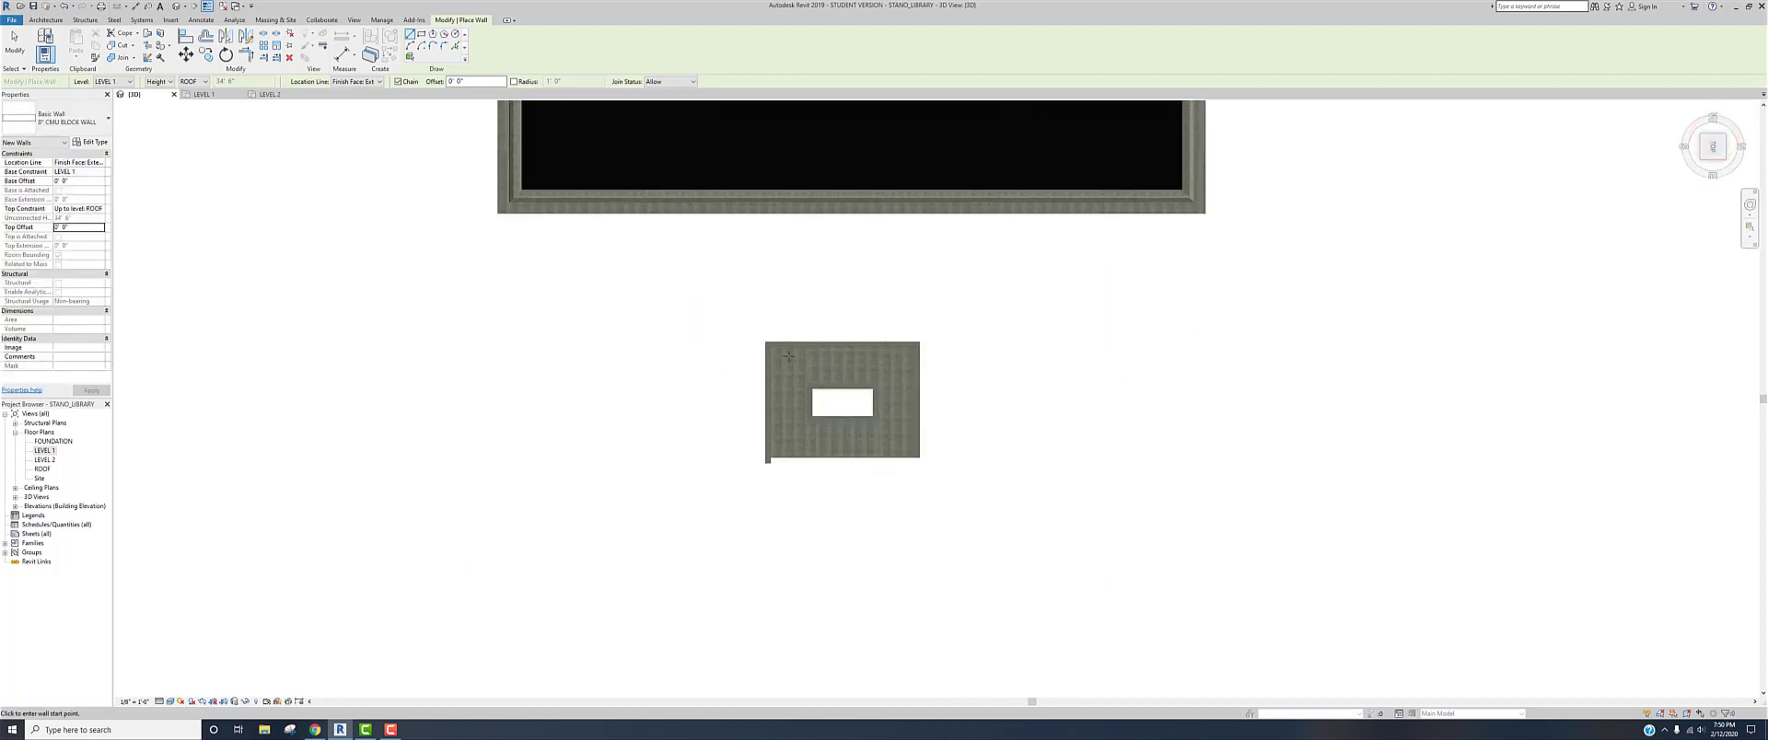
scroll(788, 356, "up", 2)
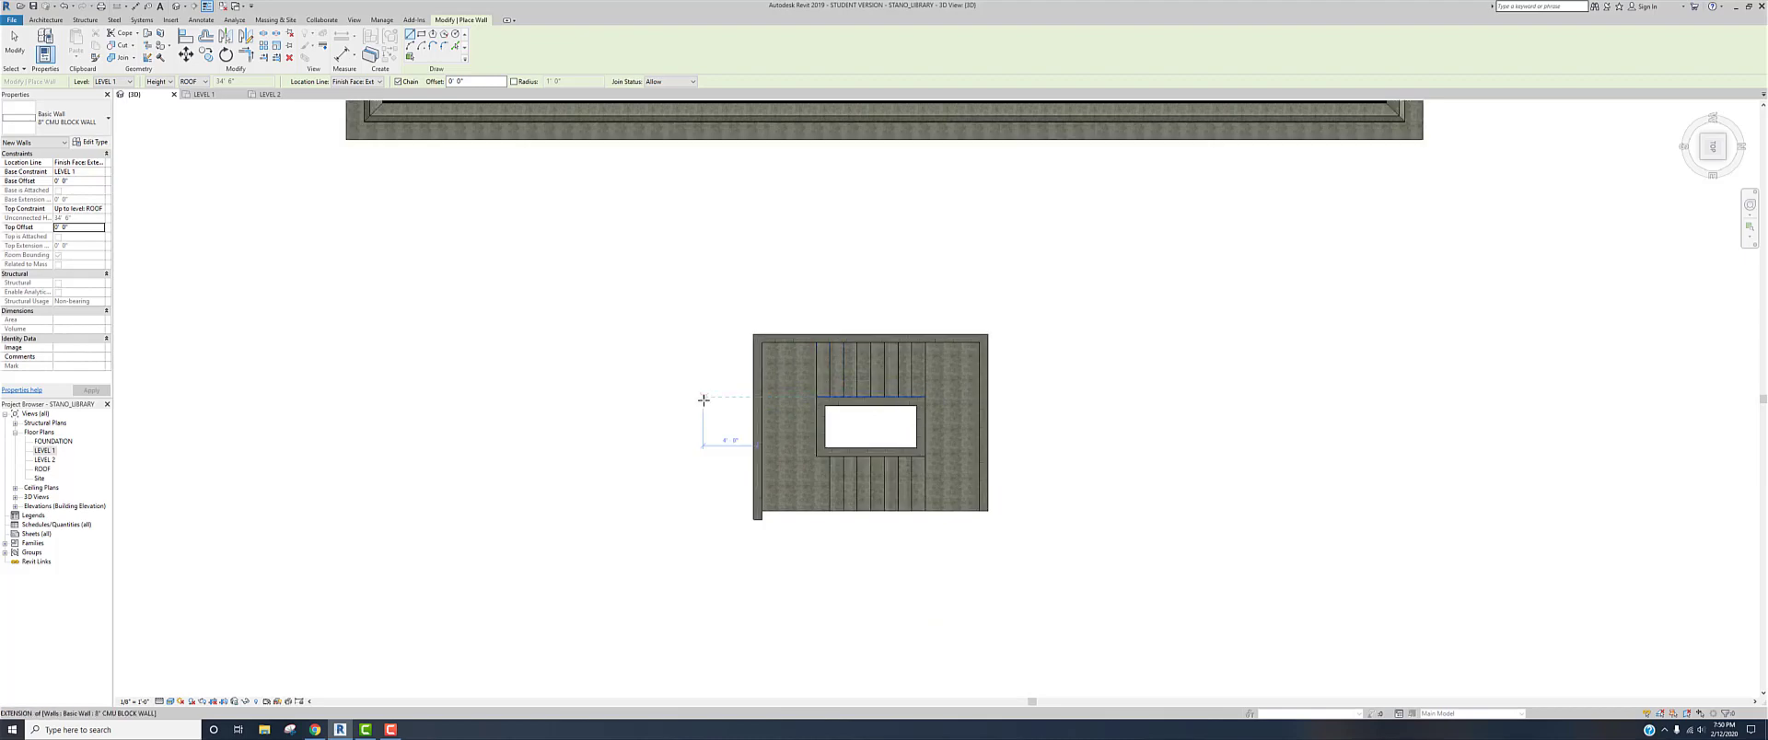
scroll(781, 404, "up", 2)
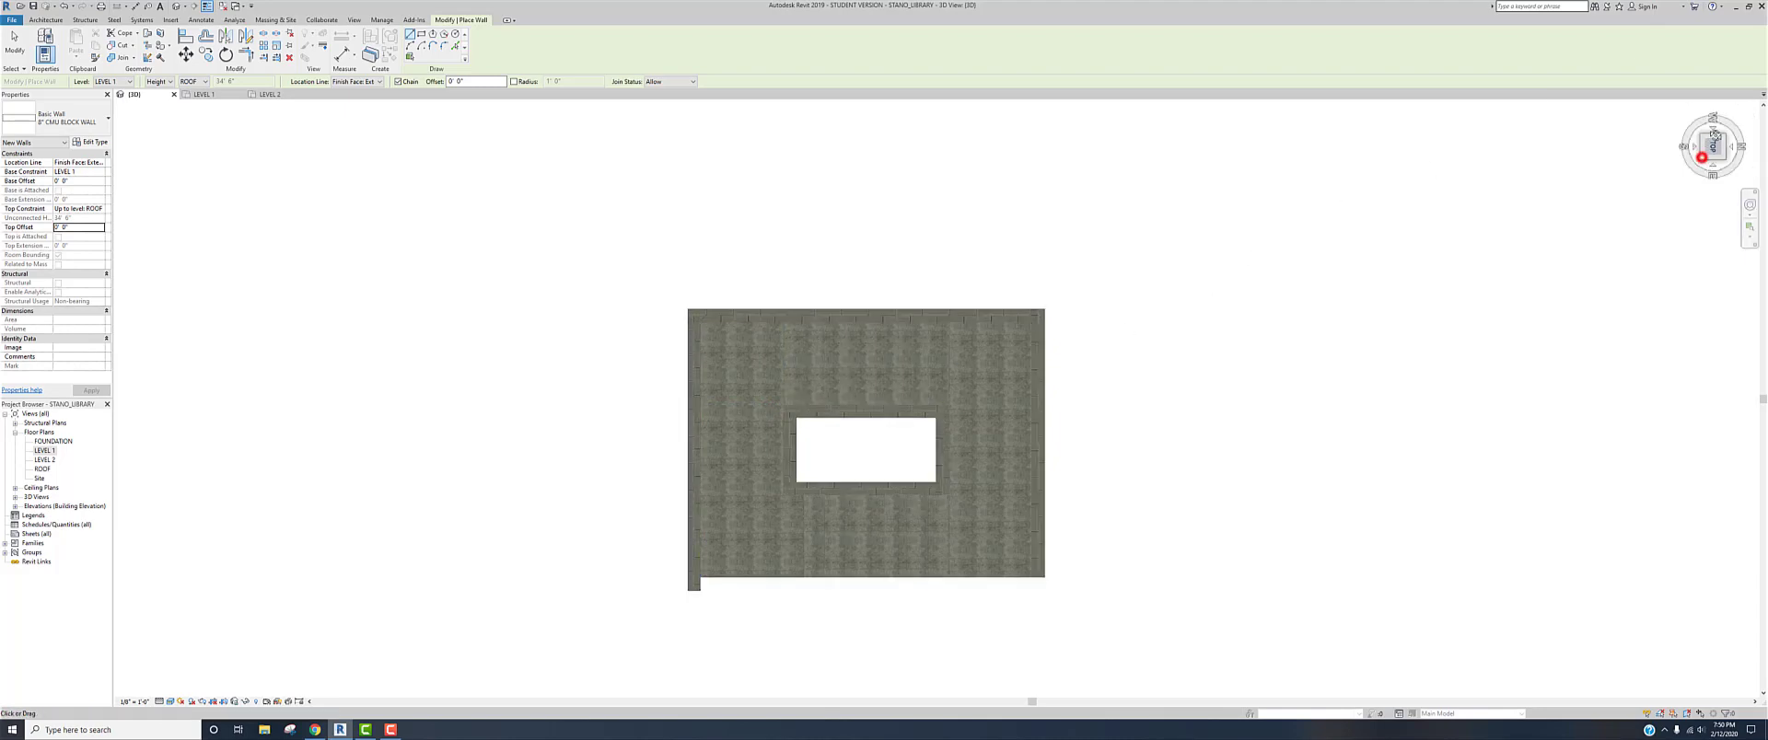
left_click(1703, 161)
middle_click_drag(925, 263, 470, 497)
scroll(500, 397, "up", 2)
scroll(505, 394, "down", 3)
scroll(505, 394, "down", 3)
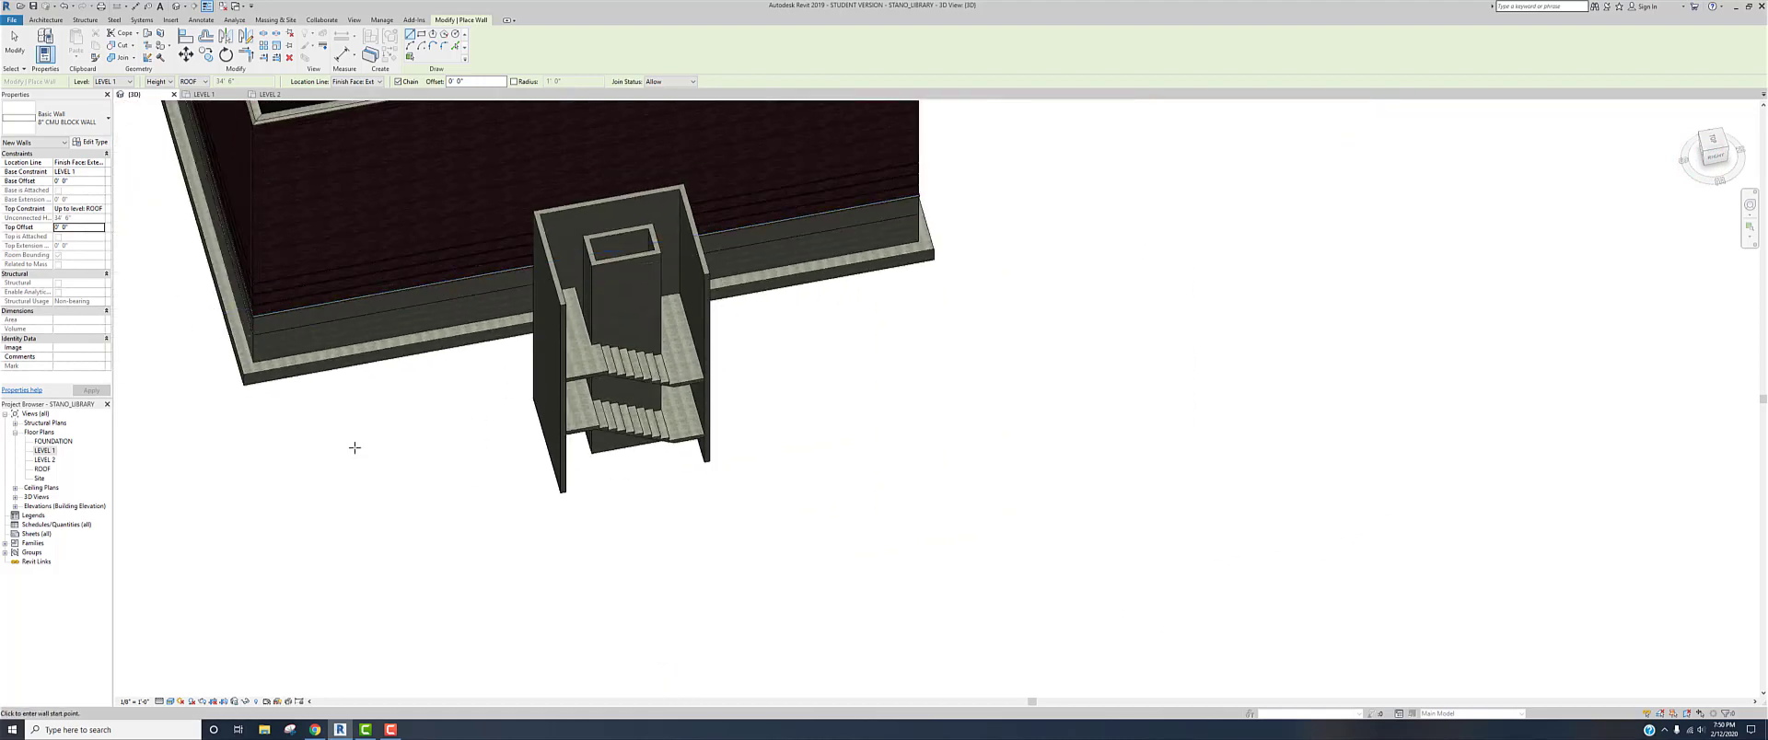
- Leave the wall command, reveal hidden elements, and unhide the stair shaft's hidden outer block wall in the 3D view
key("Escape")
key("Escape")
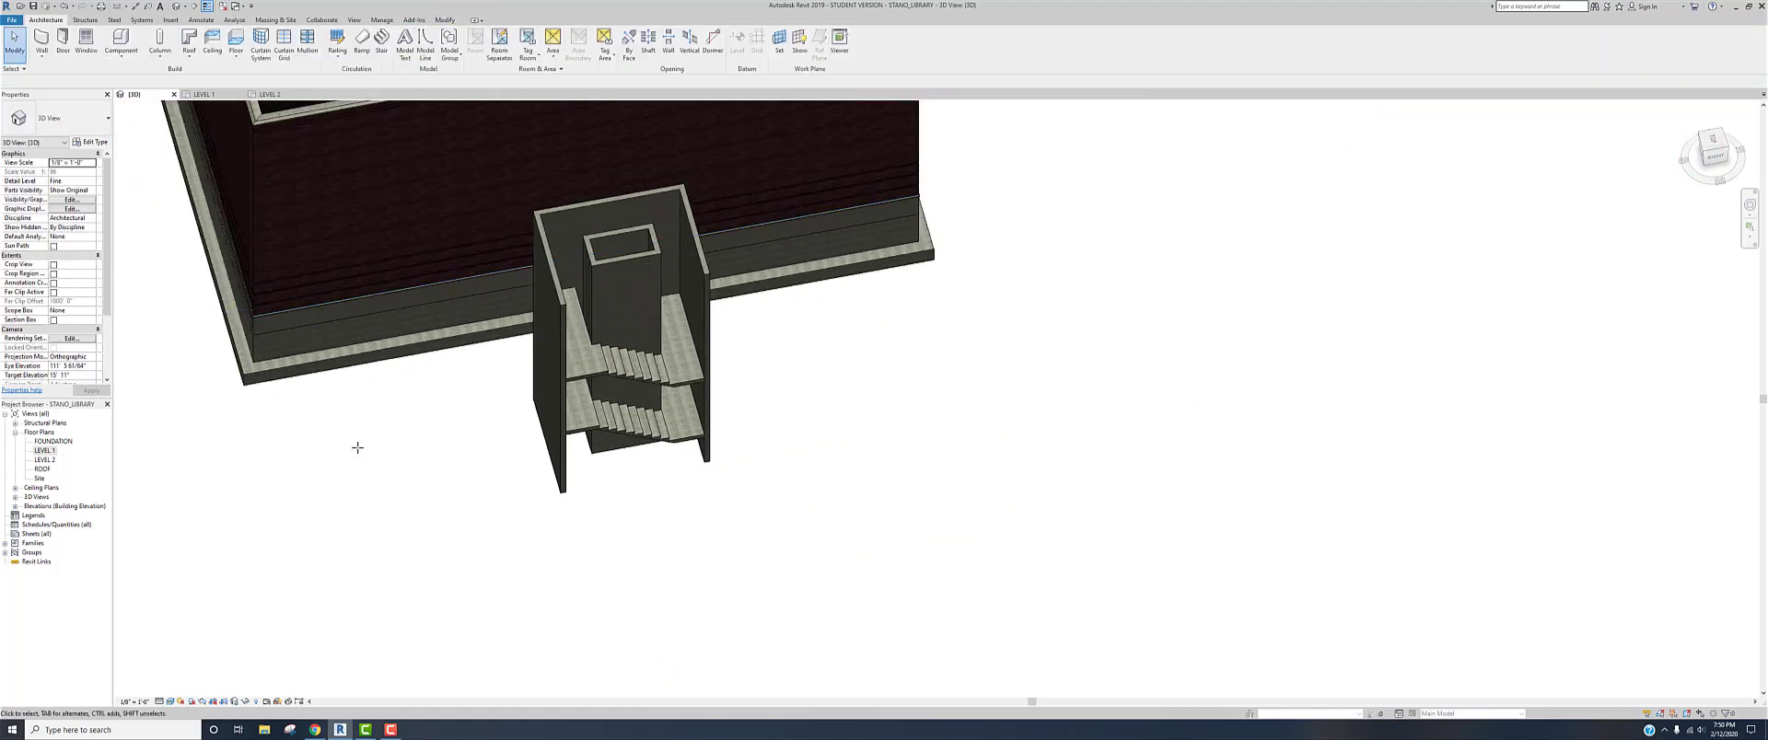
left_click(257, 702)
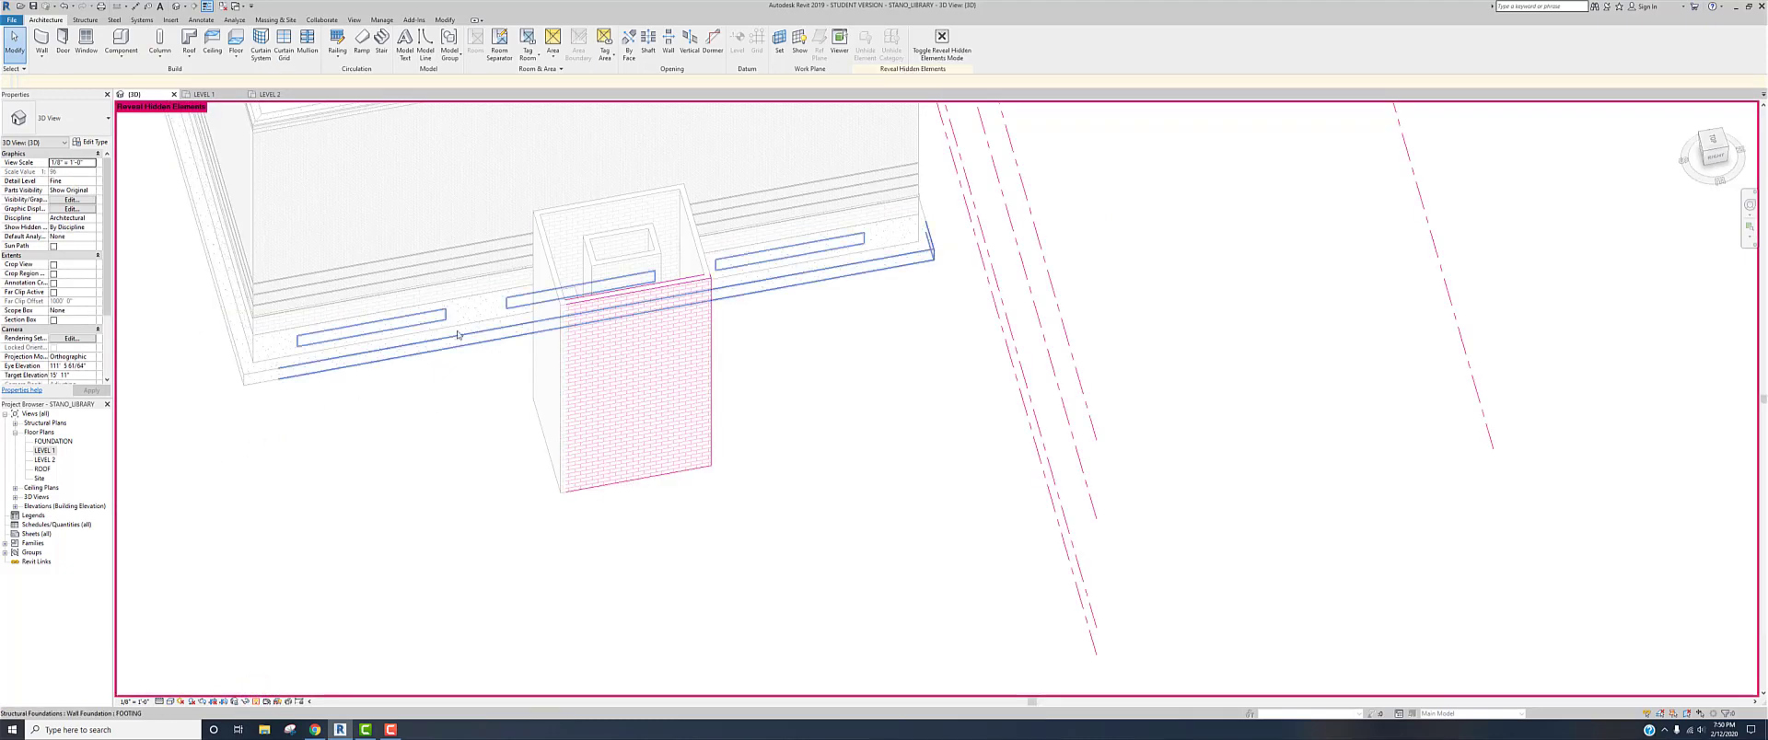
left_click(635, 295)
right_click(645, 296)
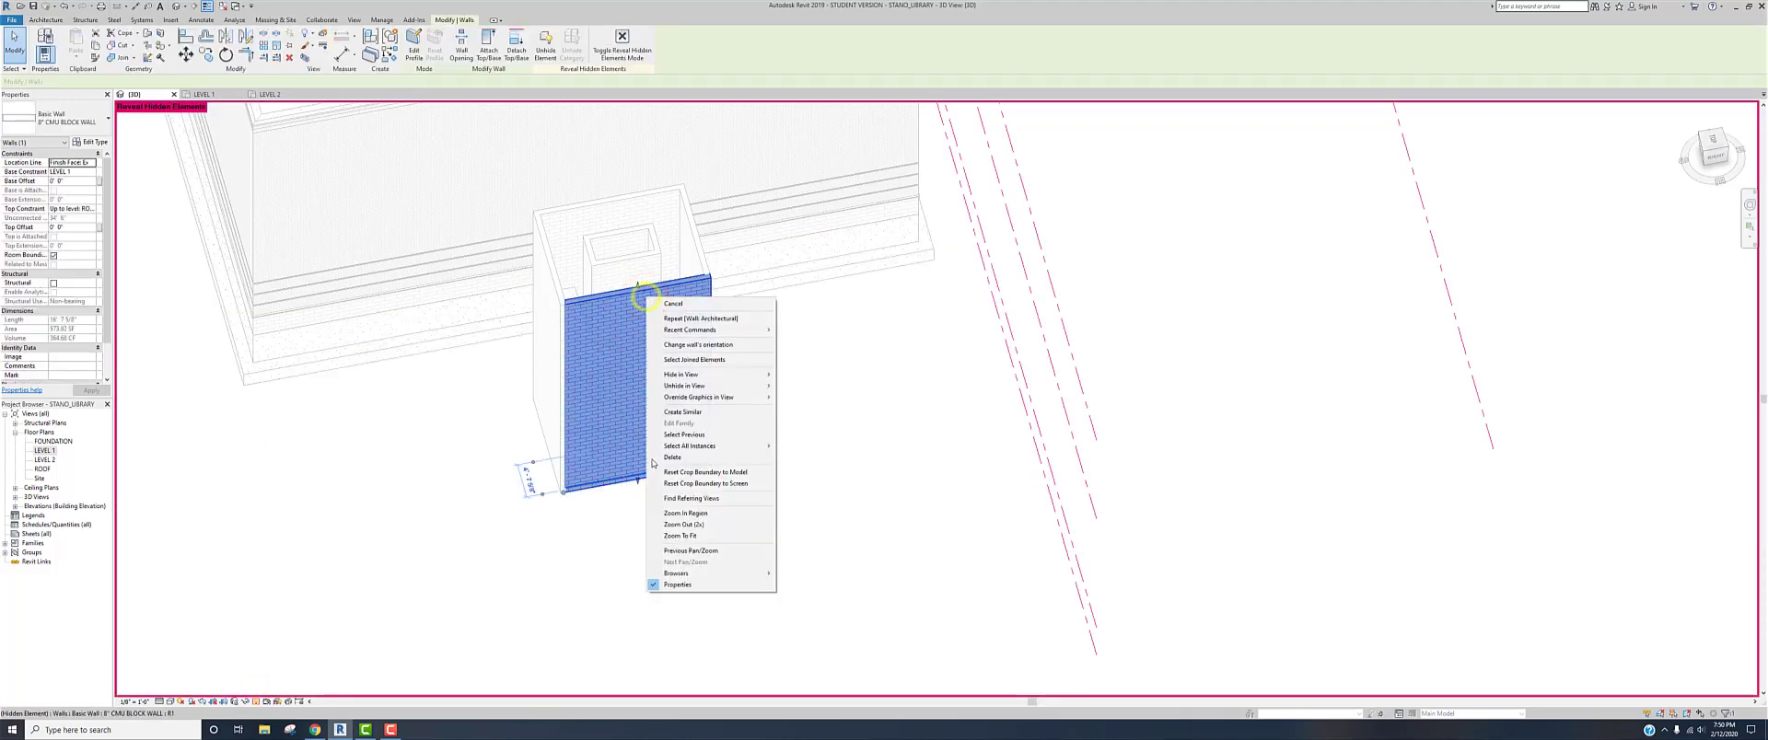
left_click(683, 385)
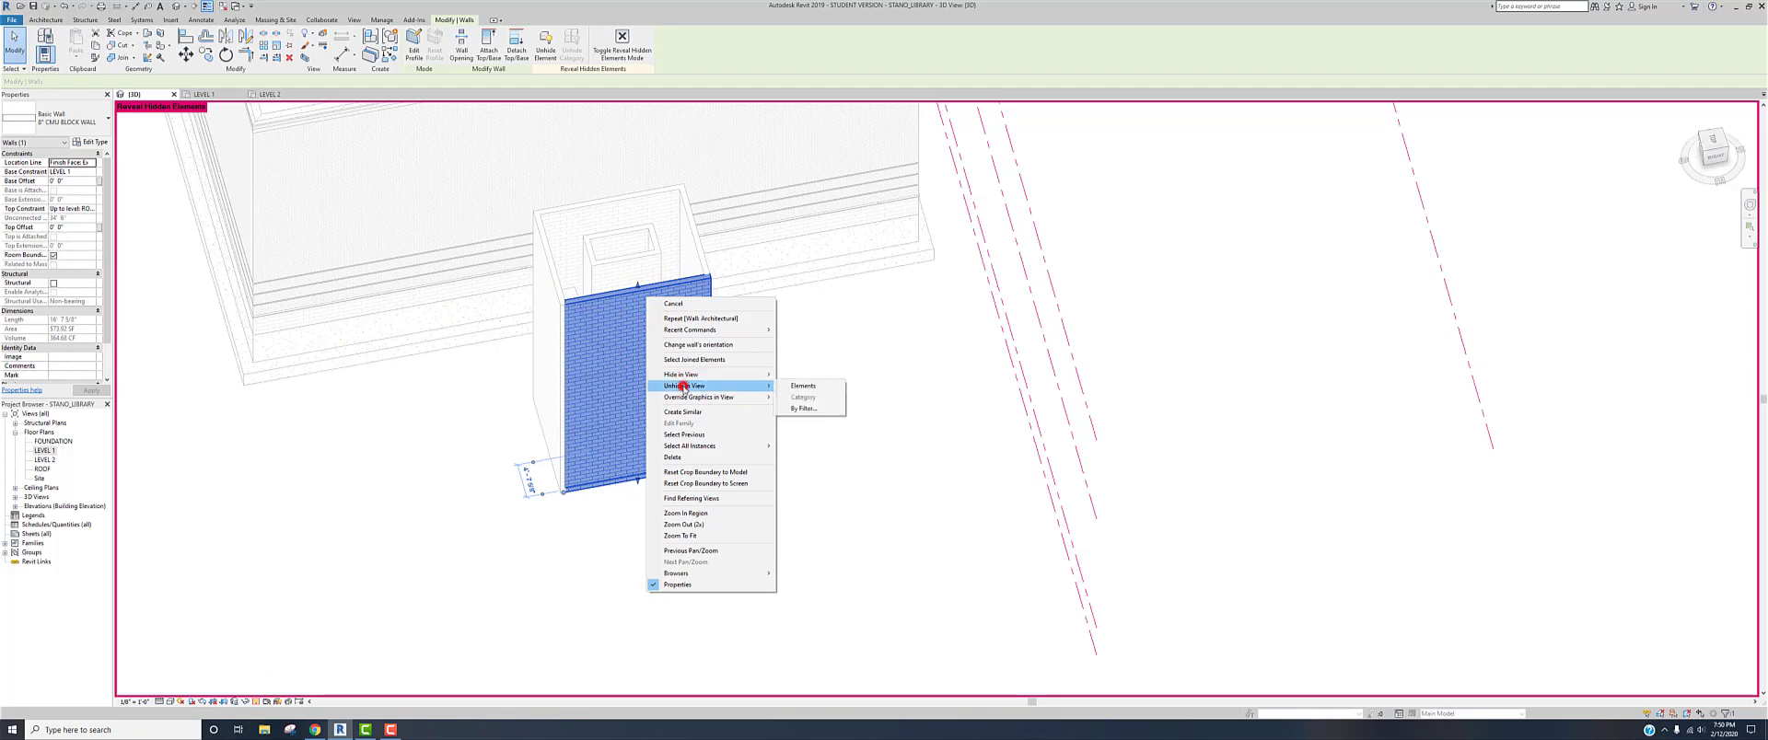
left_click(798, 385)
left_click(328, 458)
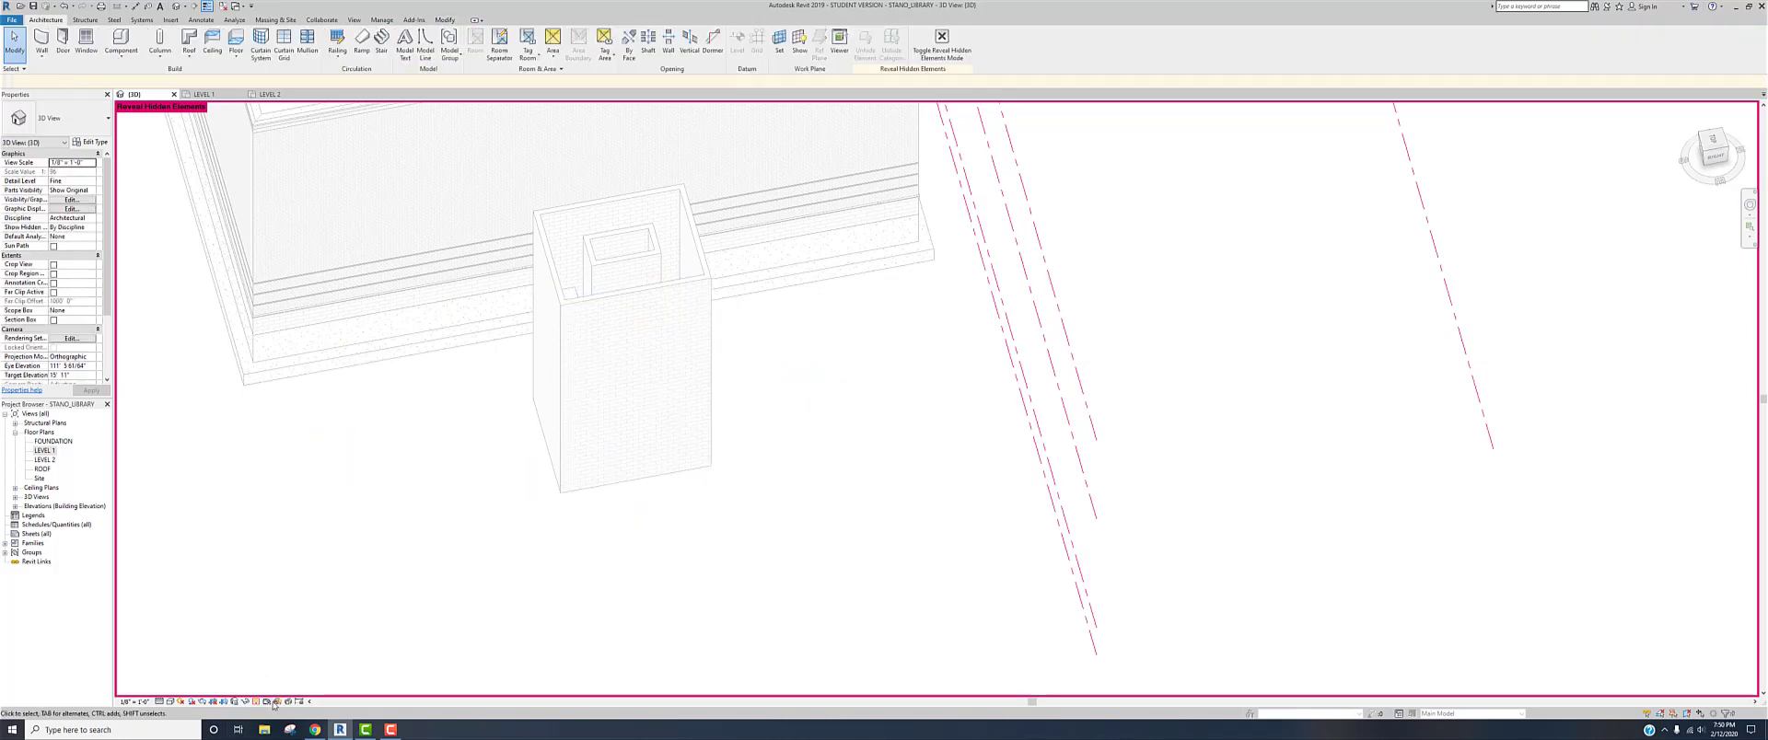
left_click(255, 703)
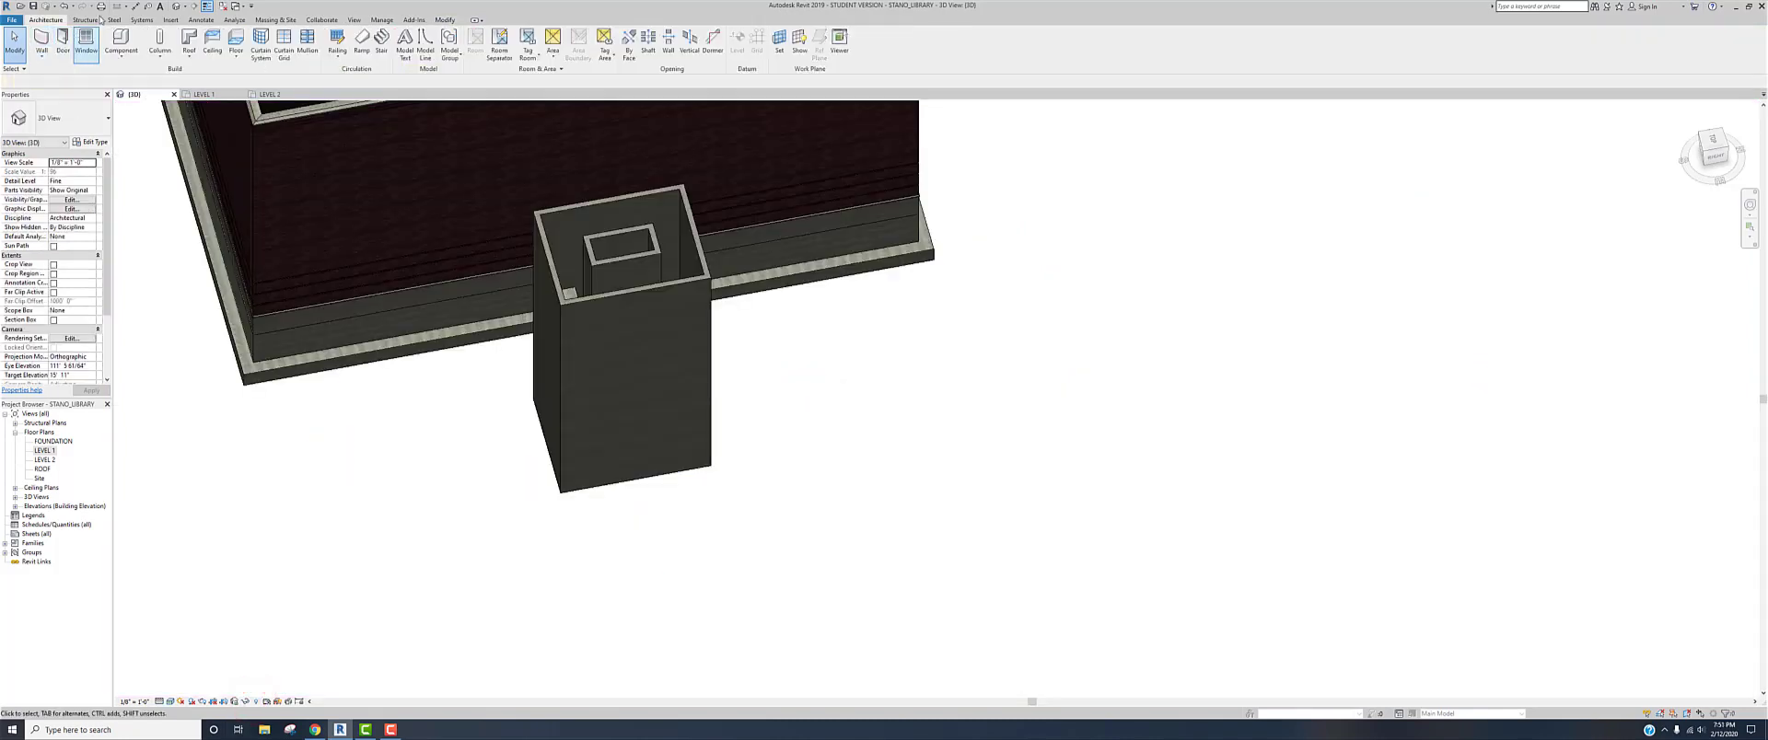
- On the LEVEL 1 plan, move the whole stair shaft inside the building so its outer block face meets the exterior wall's inner face
double_click(43, 451)
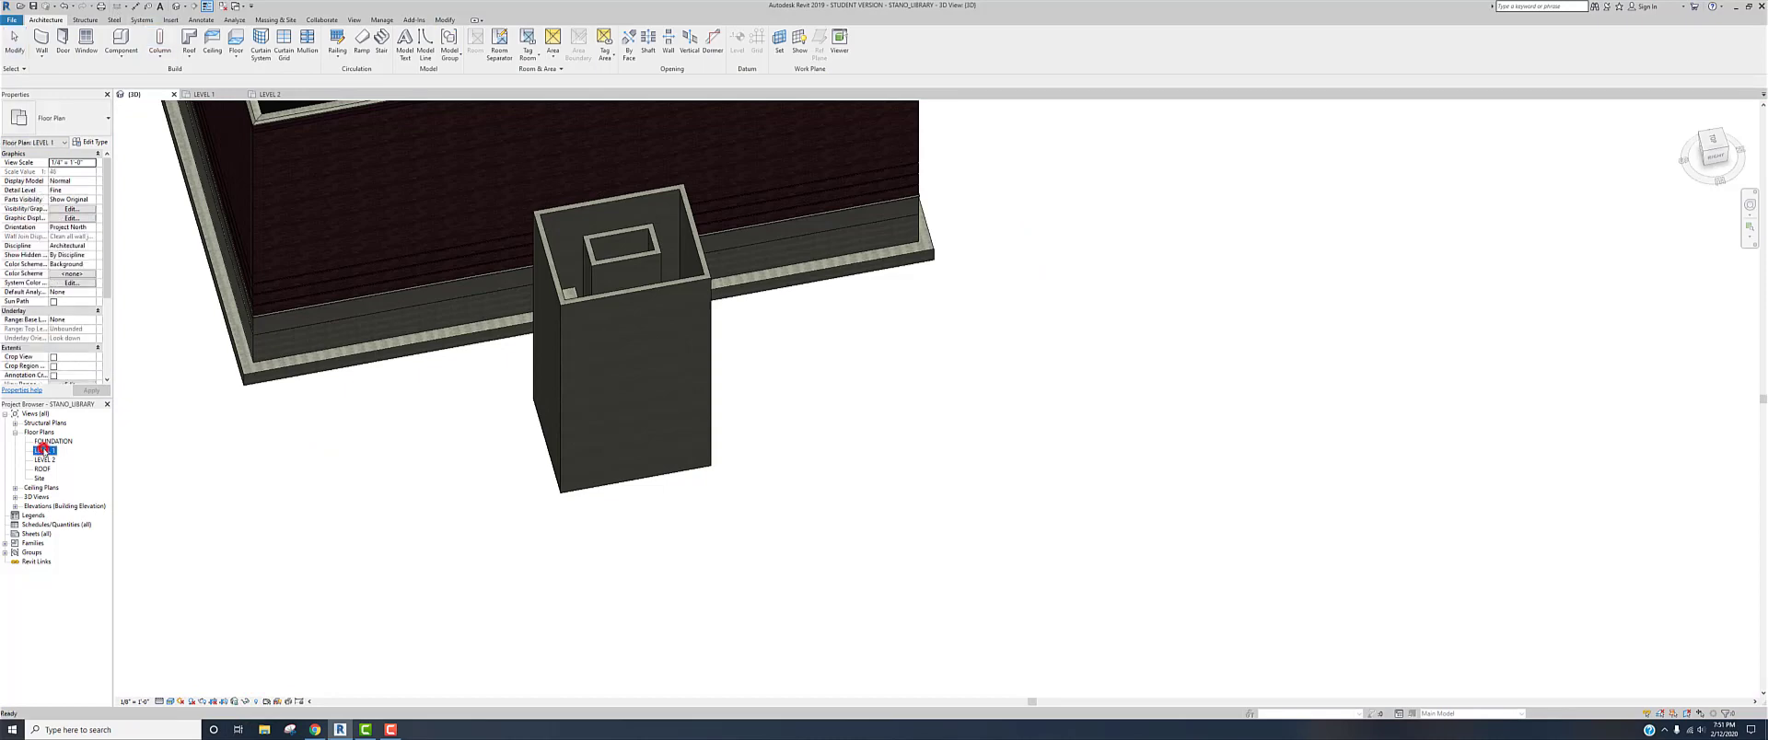
scroll(665, 426, "down", 10)
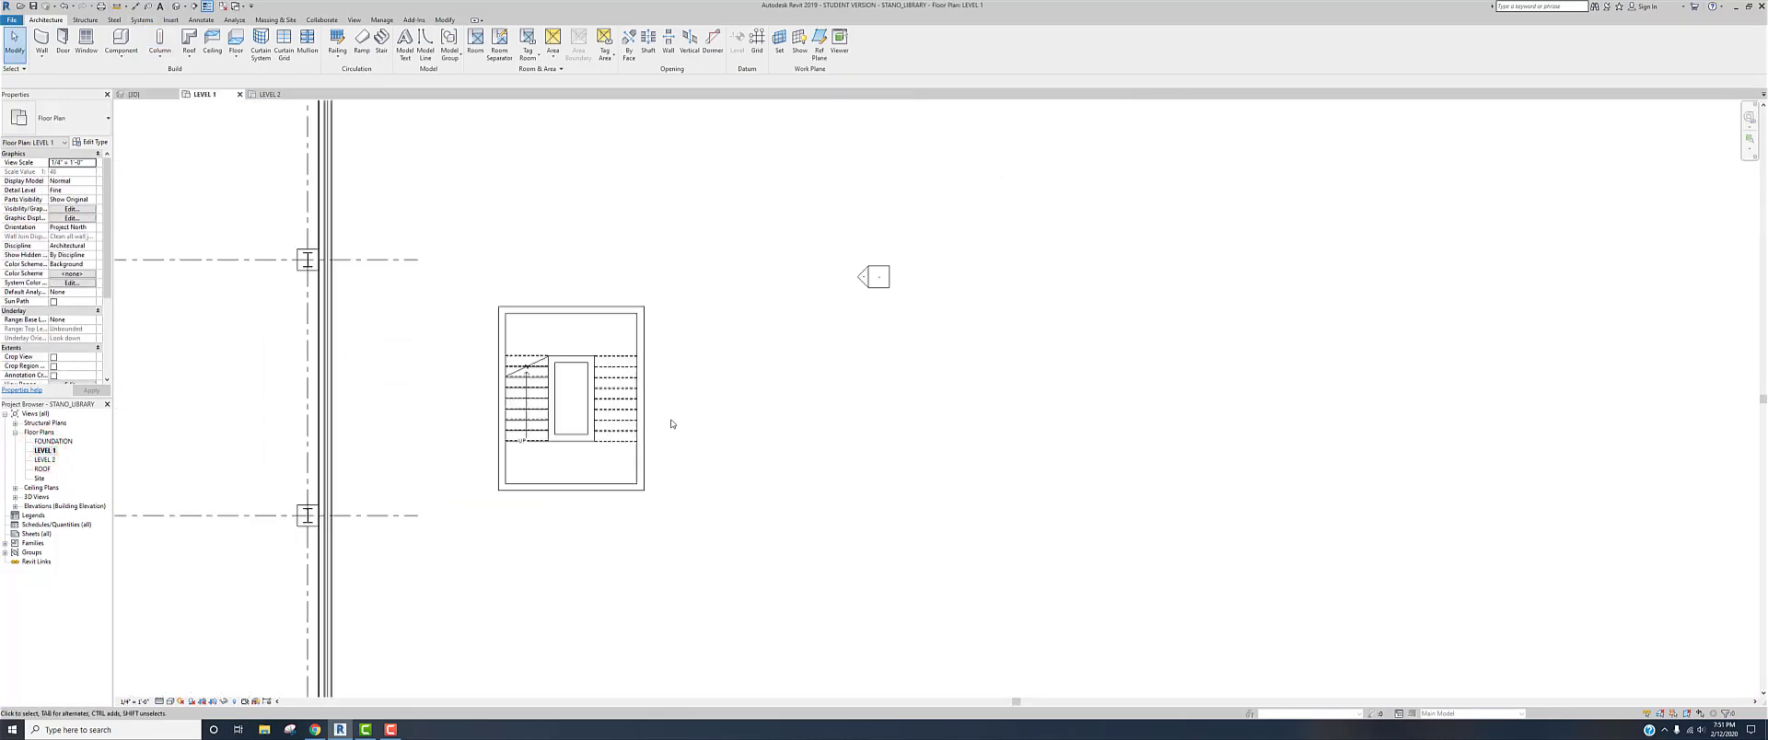
middle_click_drag(478, 418, 639, 403)
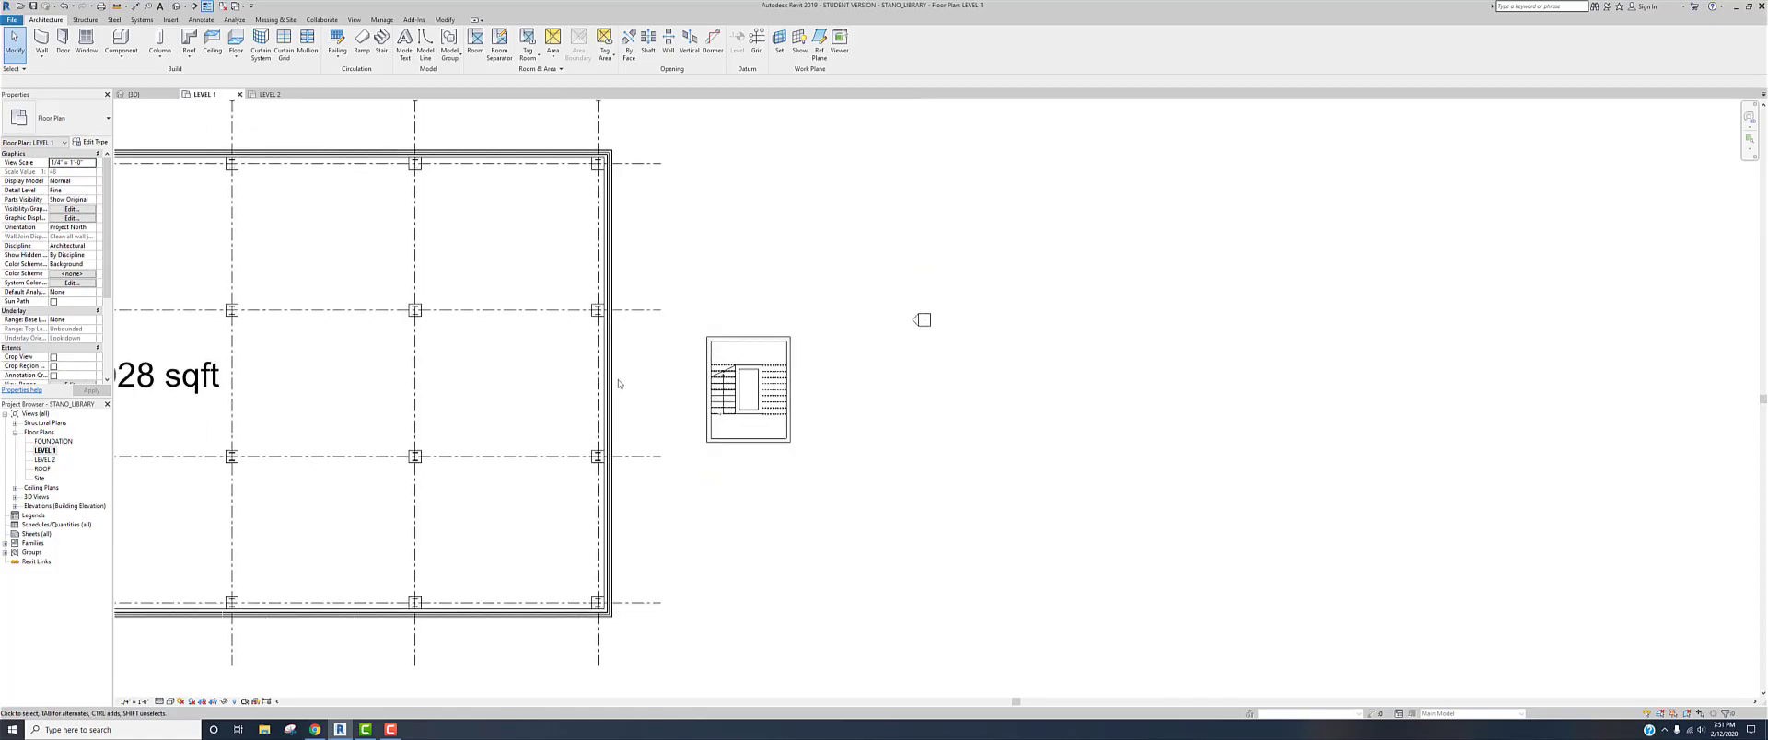
left_click_drag(697, 359, 810, 460)
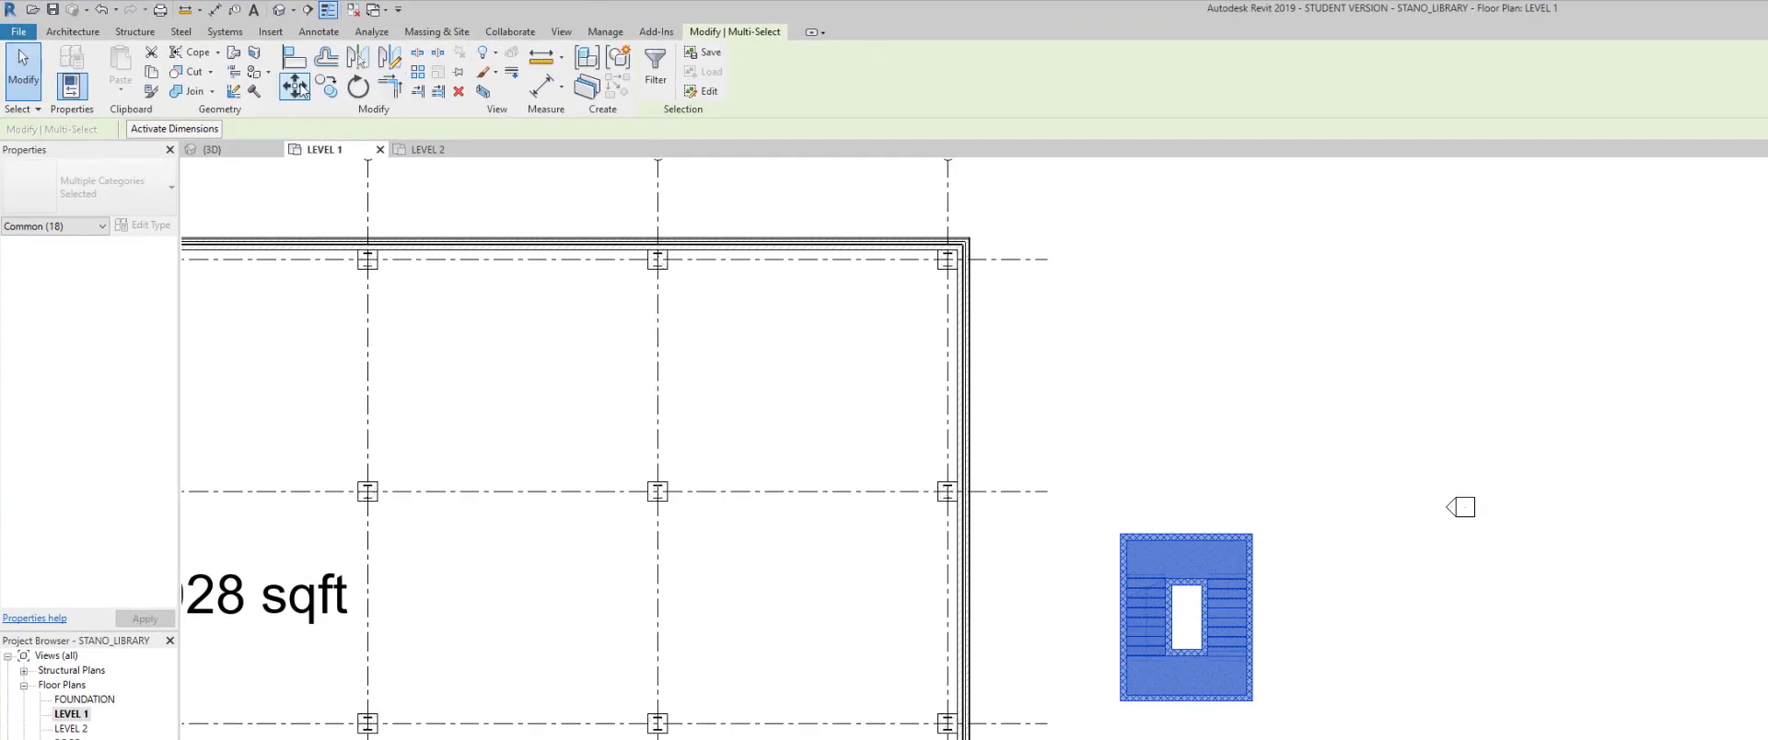
left_click(302, 89)
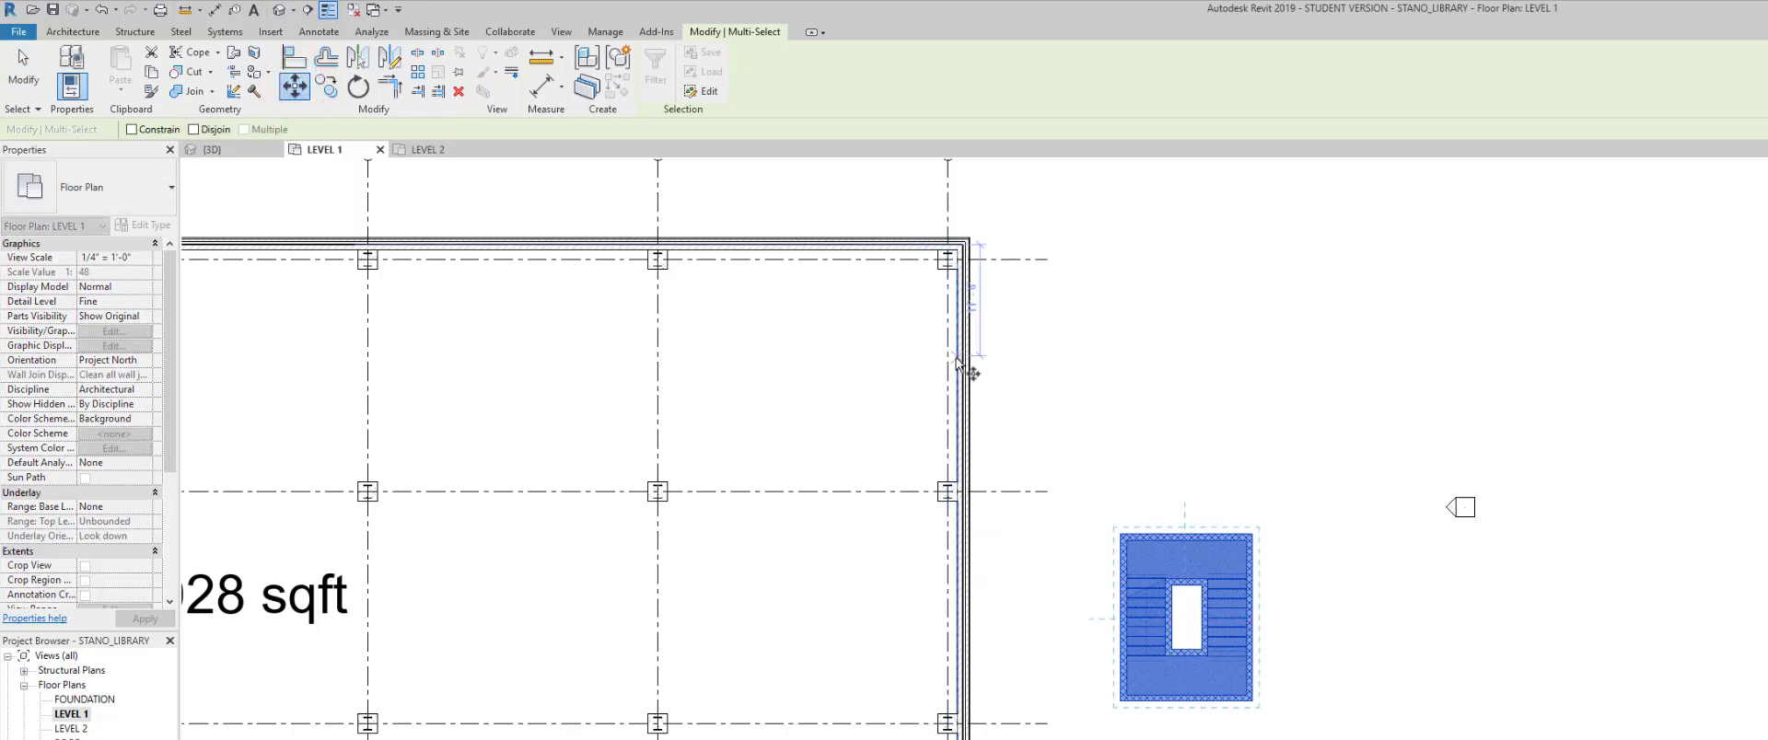
middle_click_drag(1067, 652, 1073, 589)
scroll(1261, 564, "up", 5)
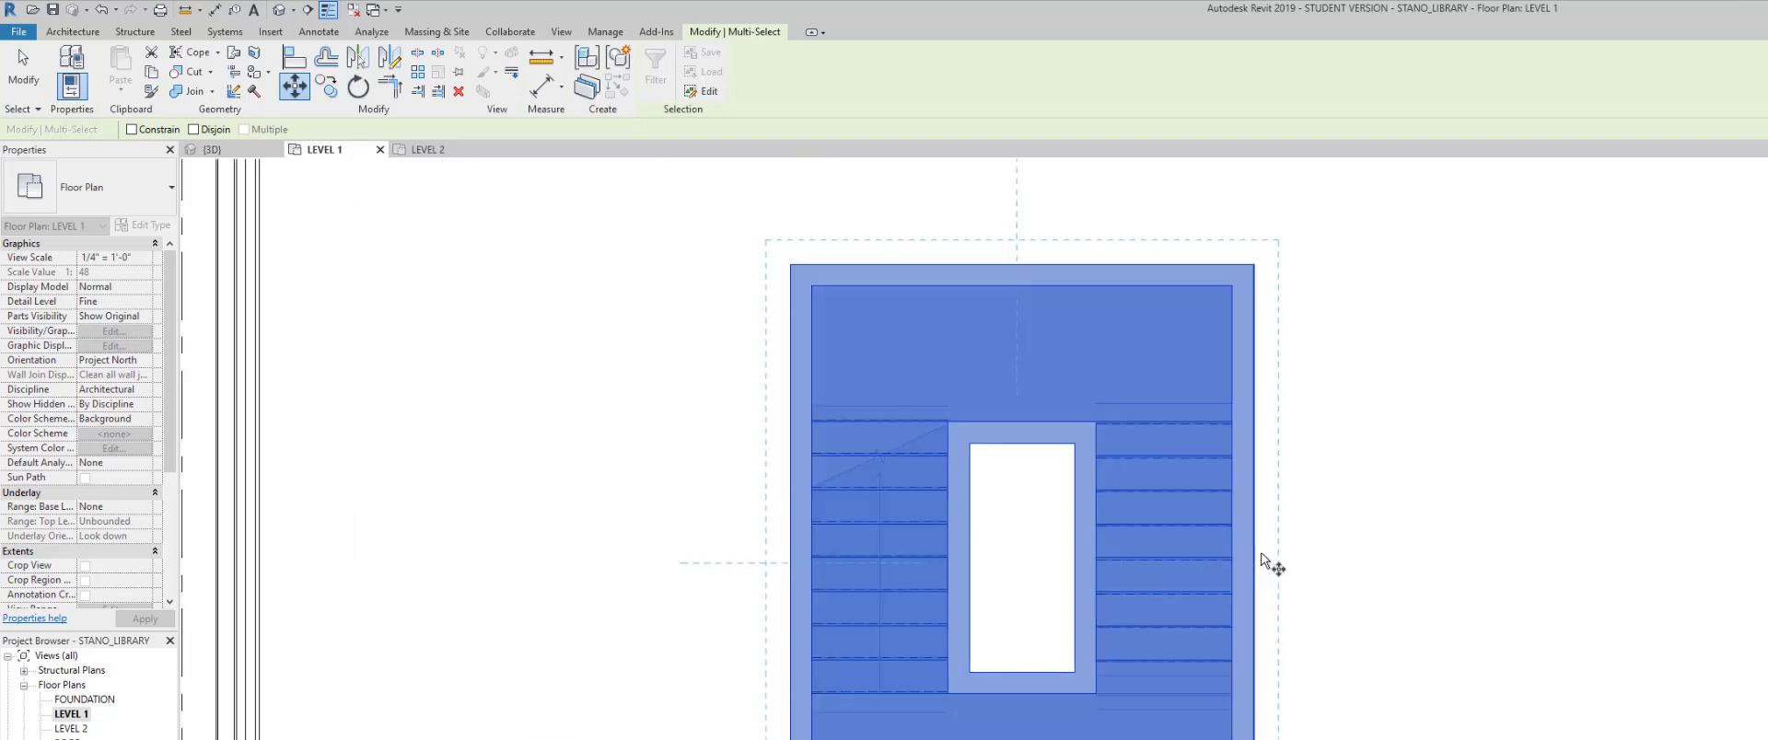
left_click(1255, 553)
scroll(571, 571, "down", 3)
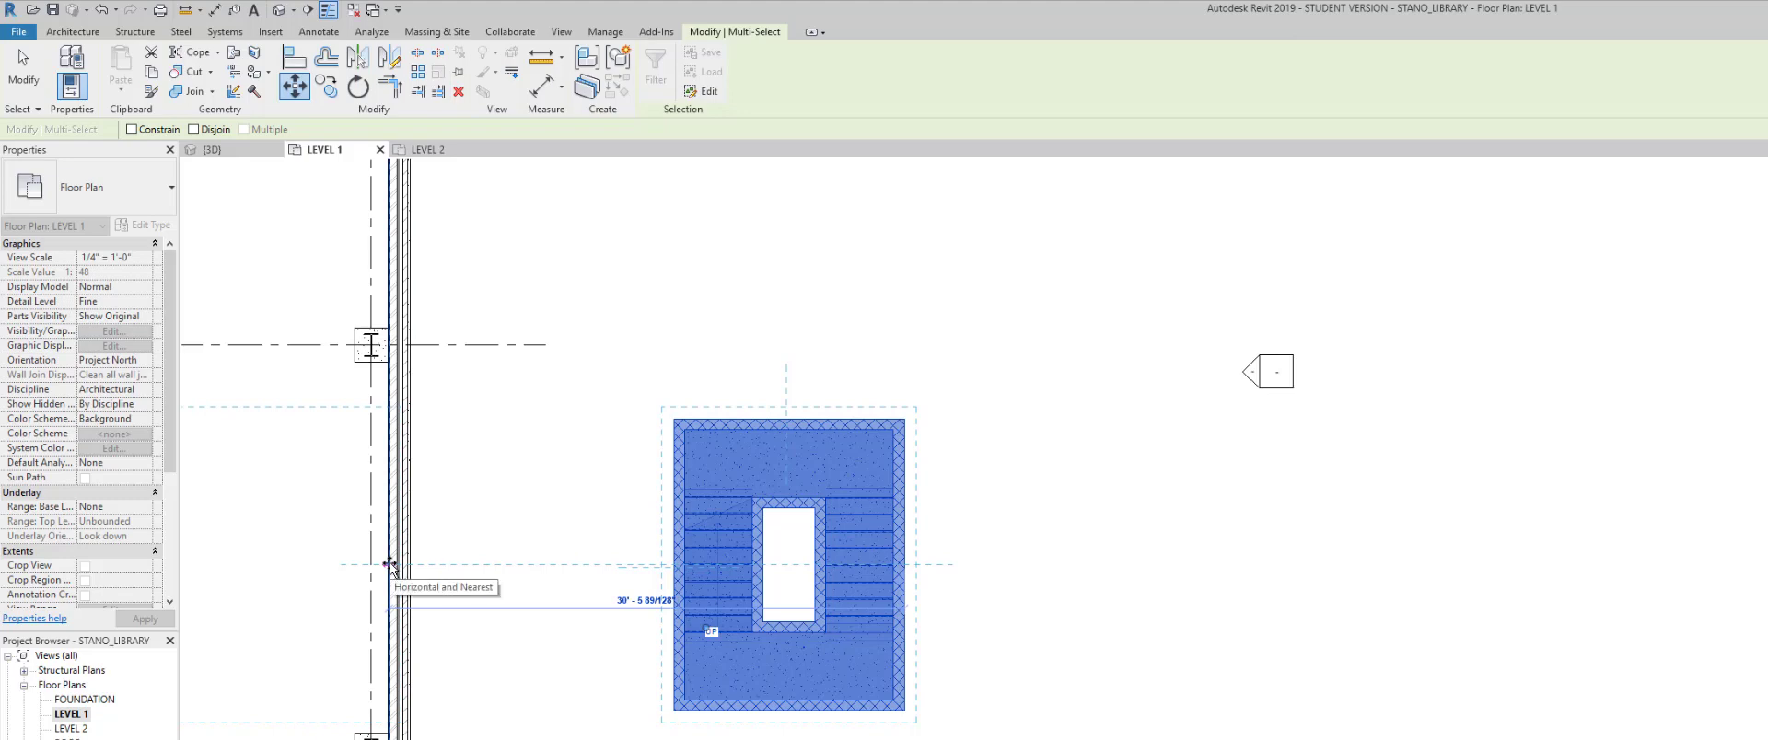
scroll(387, 564, "up", 4)
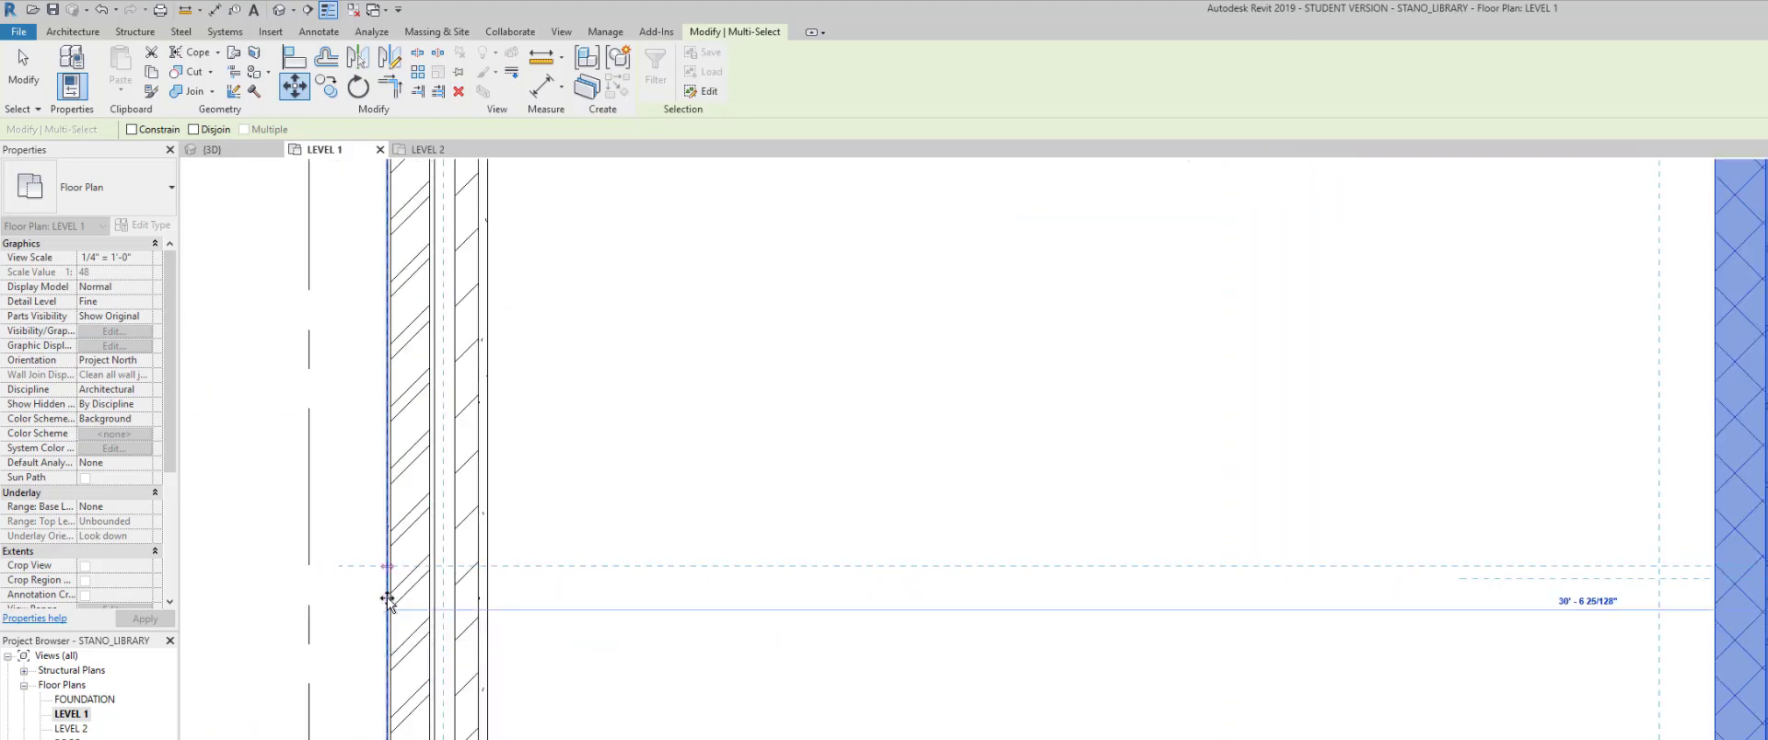
left_click(386, 596)
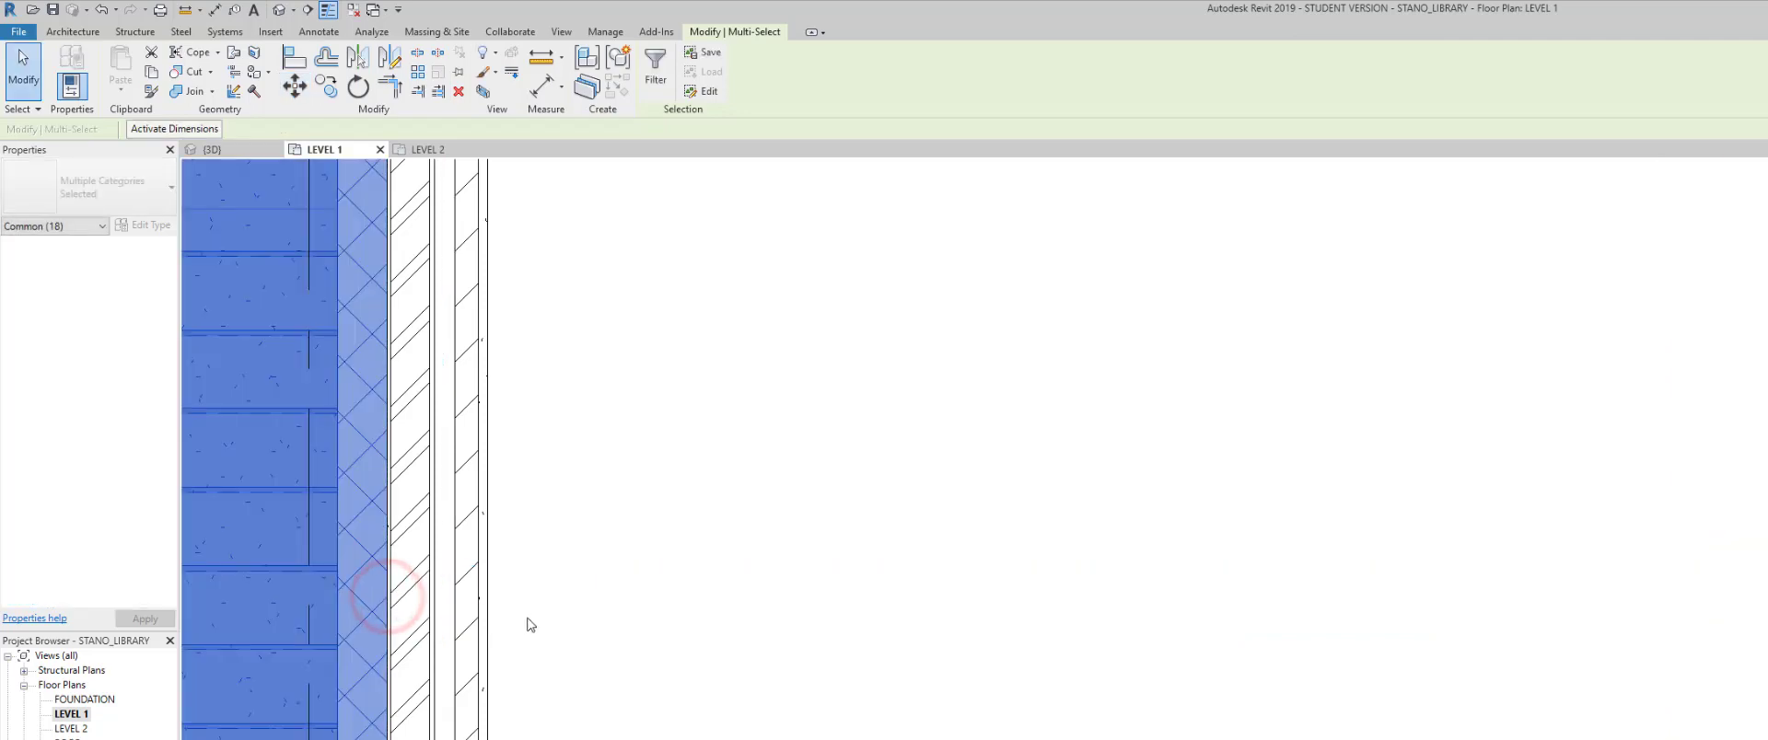
scroll(525, 620, "down", 4)
middle_click_drag(574, 615, 831, 601)
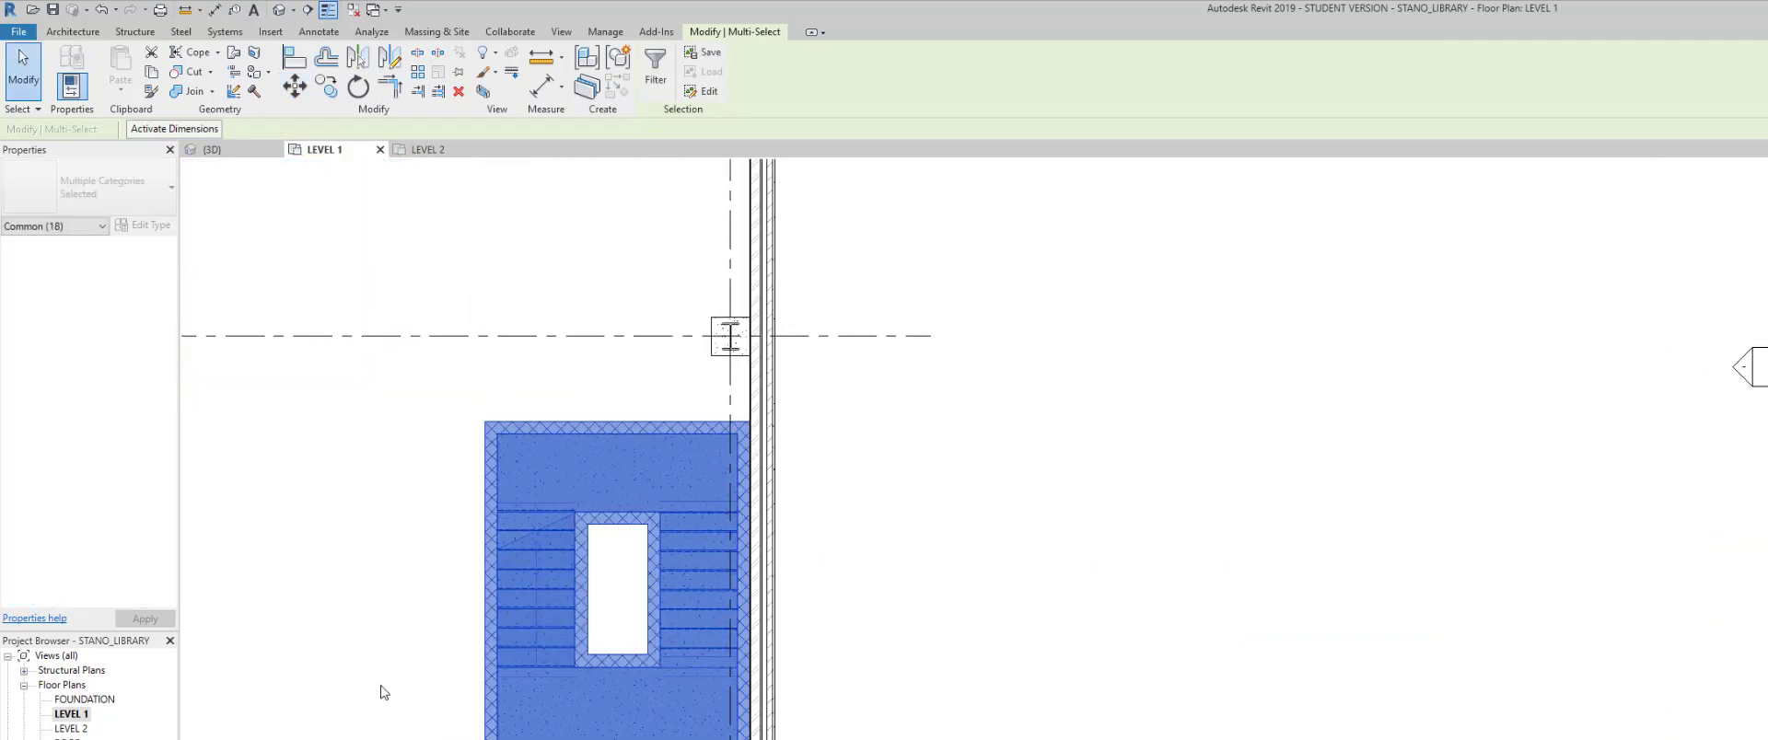
left_click(1084, 593)
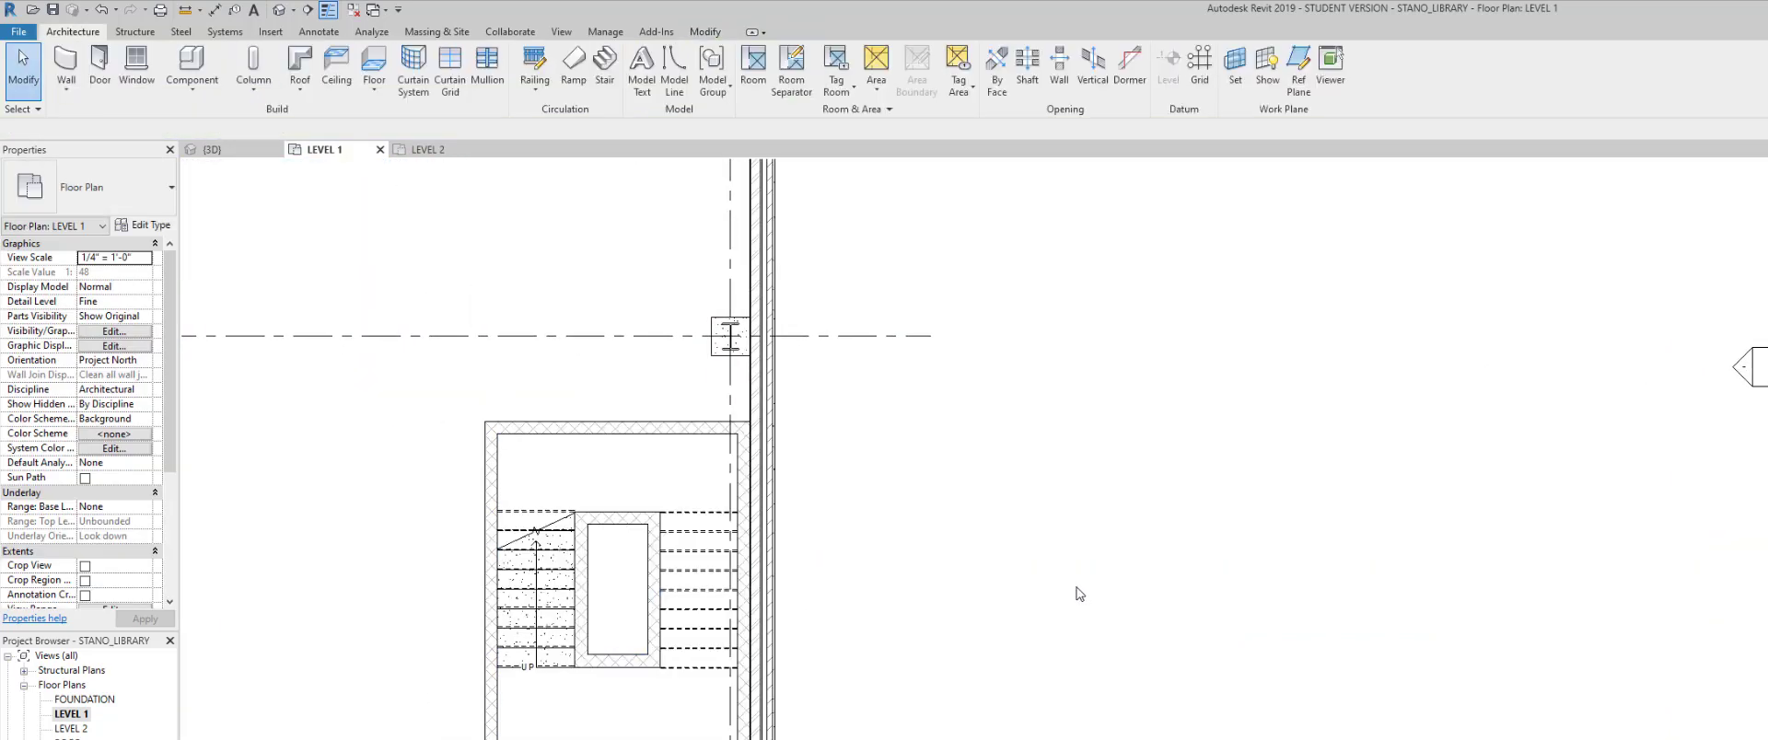
- Delete the stair shaft's 8" CMU block wall that runs along the building's exterior wall
scroll(833, 605, "up", 1)
scroll(805, 564, "down", 2)
scroll(806, 558, "up", 3)
scroll(807, 558, "up", 1)
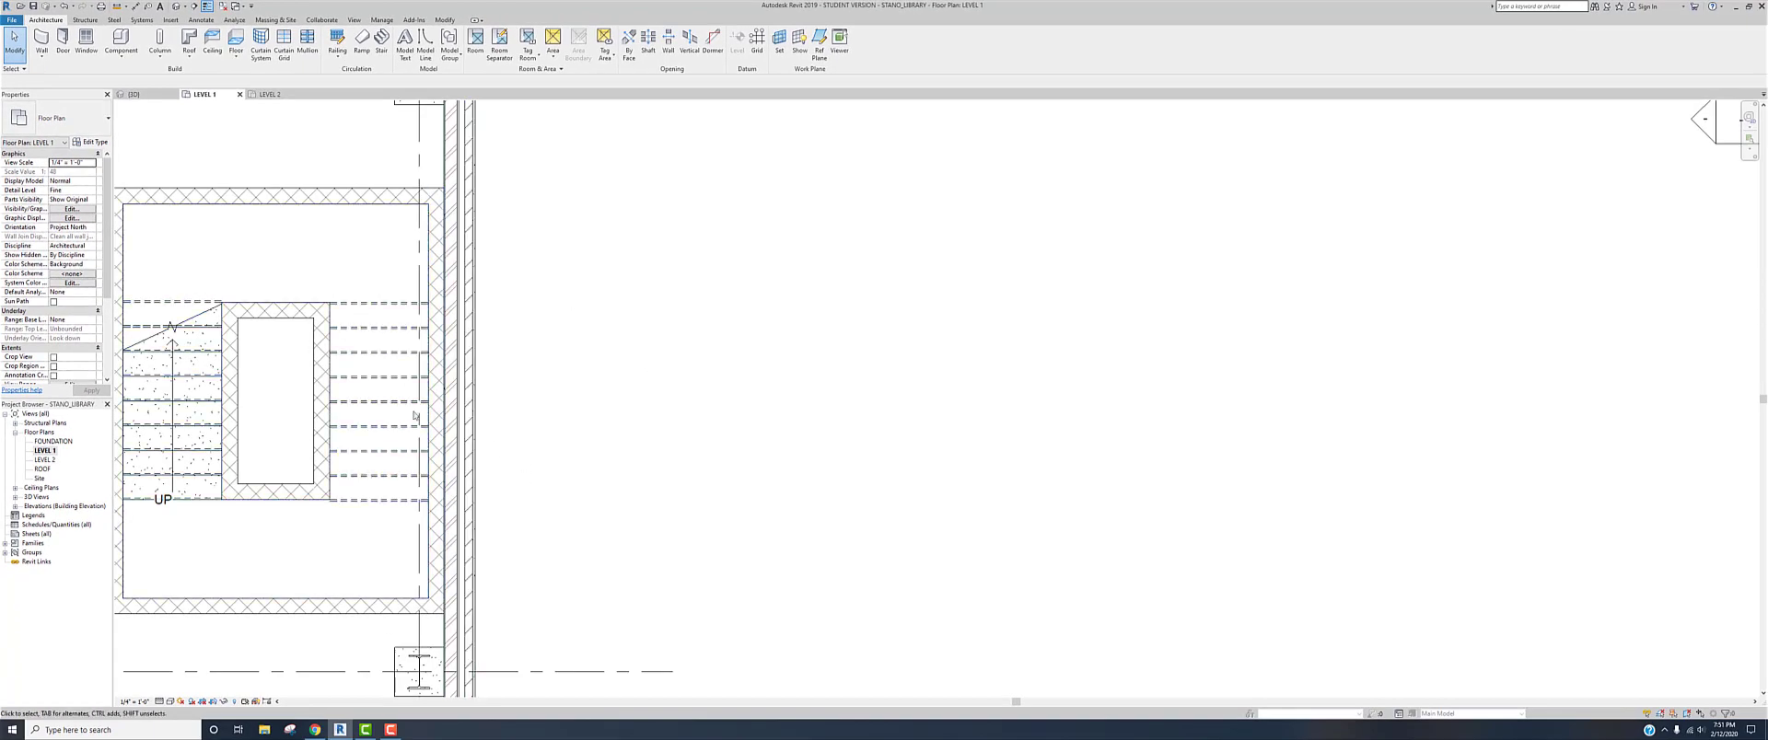
left_click(435, 338)
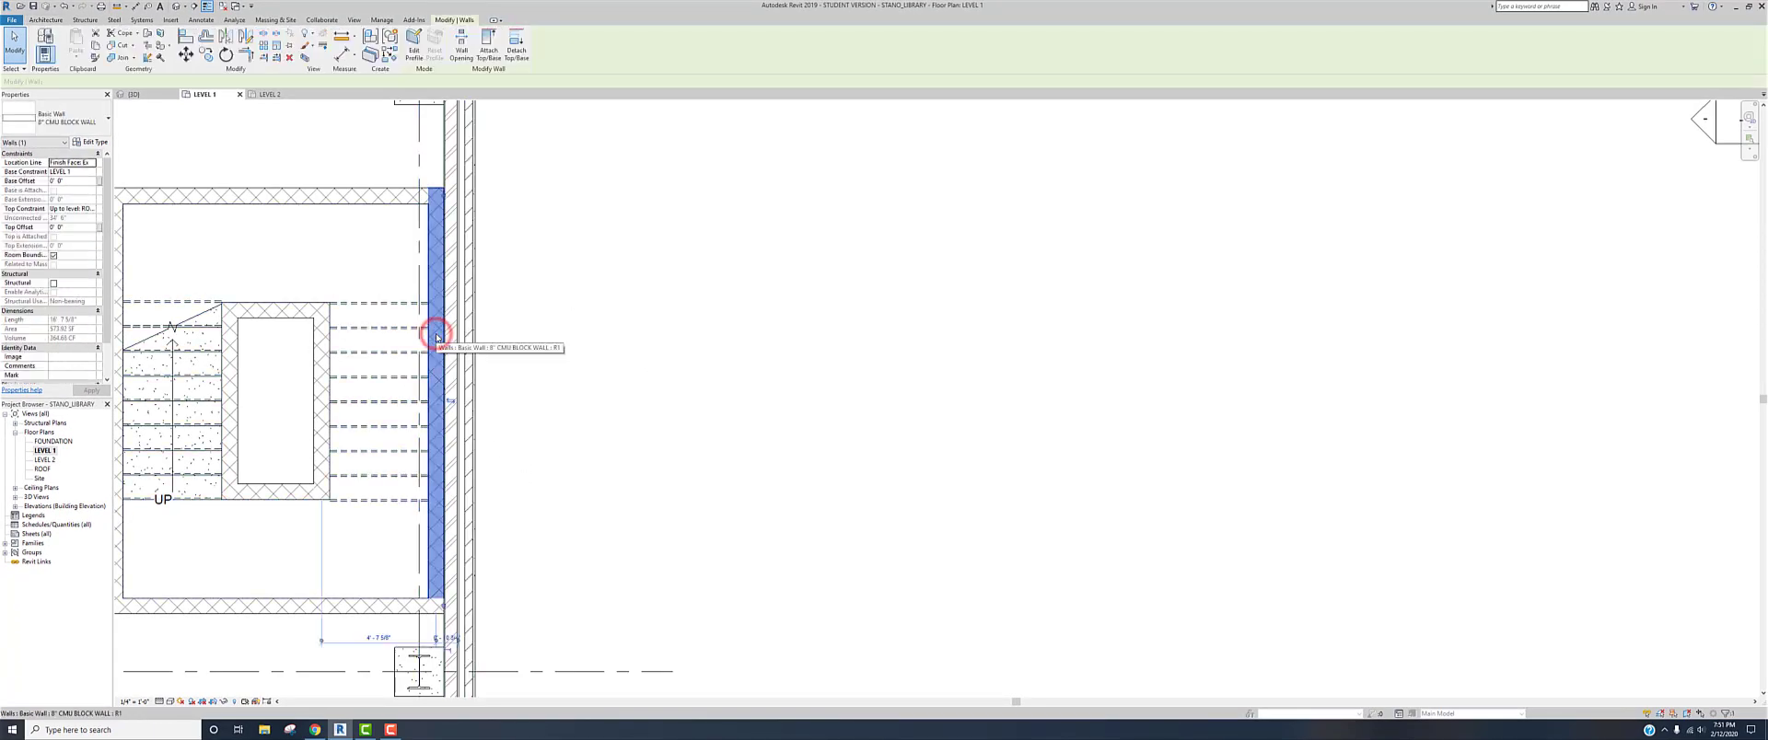
key("Escape")
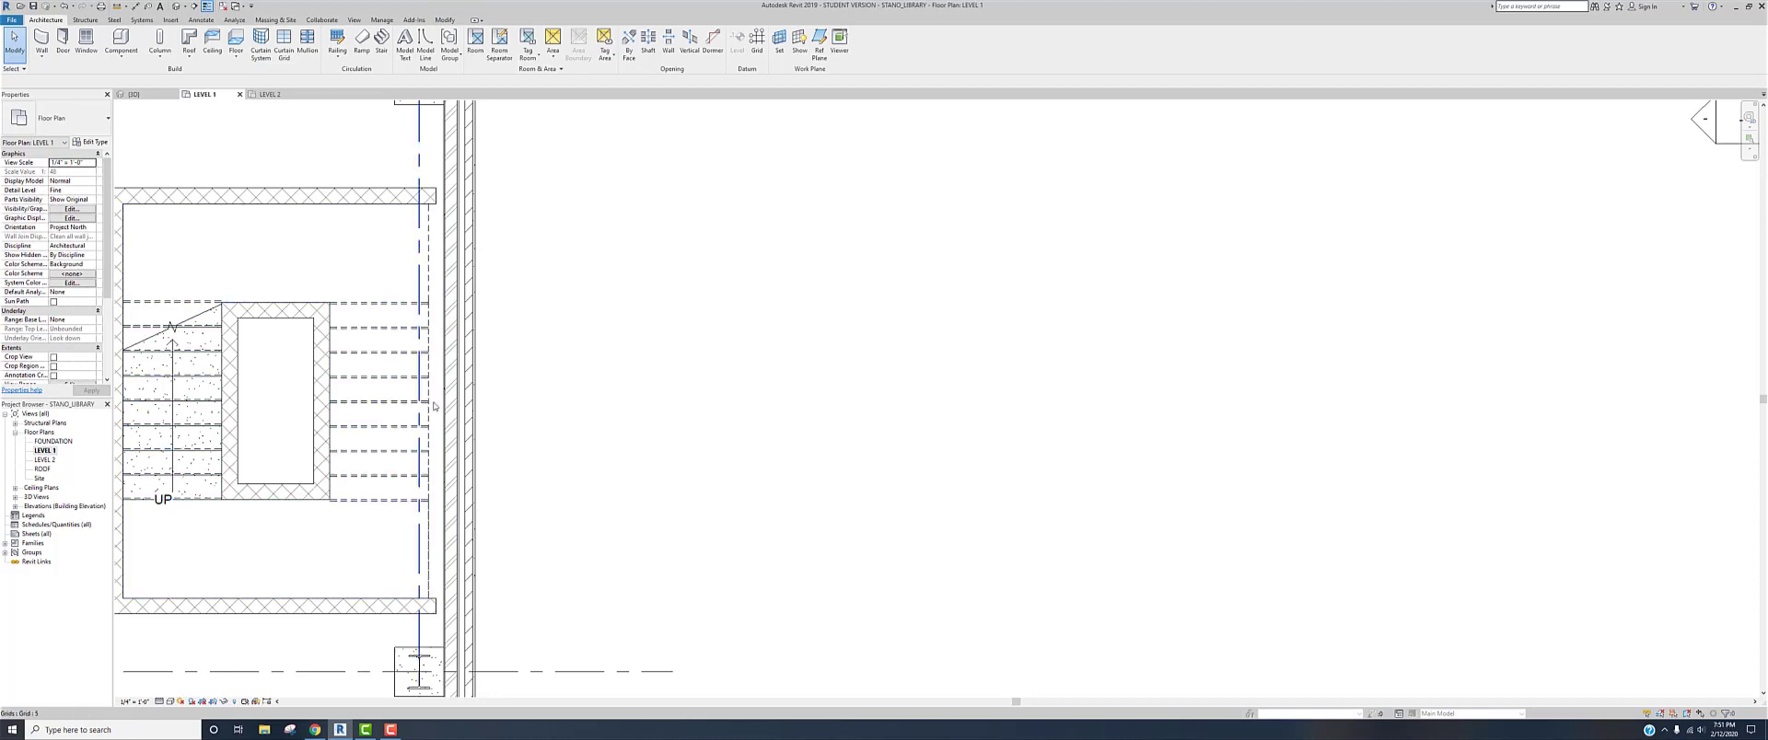
- Try to align the stair's outer edge with the inner face of the building's exterior wall, and undo the alignment
scroll(430, 398, "down", 2)
left_click_drag(163, 228, 140, 484)
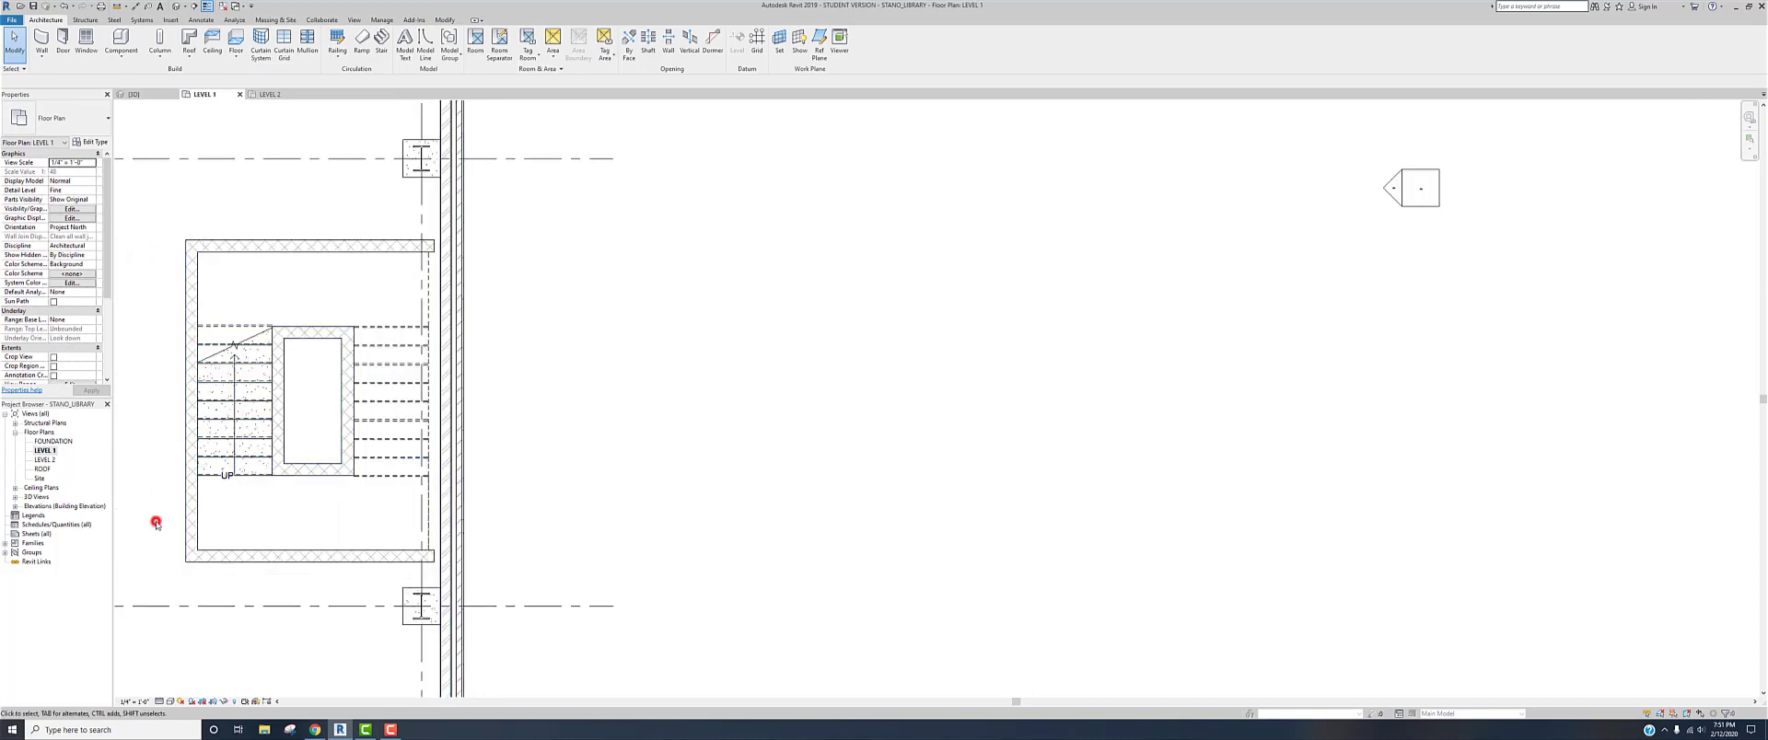
scroll(429, 479, "up", 2)
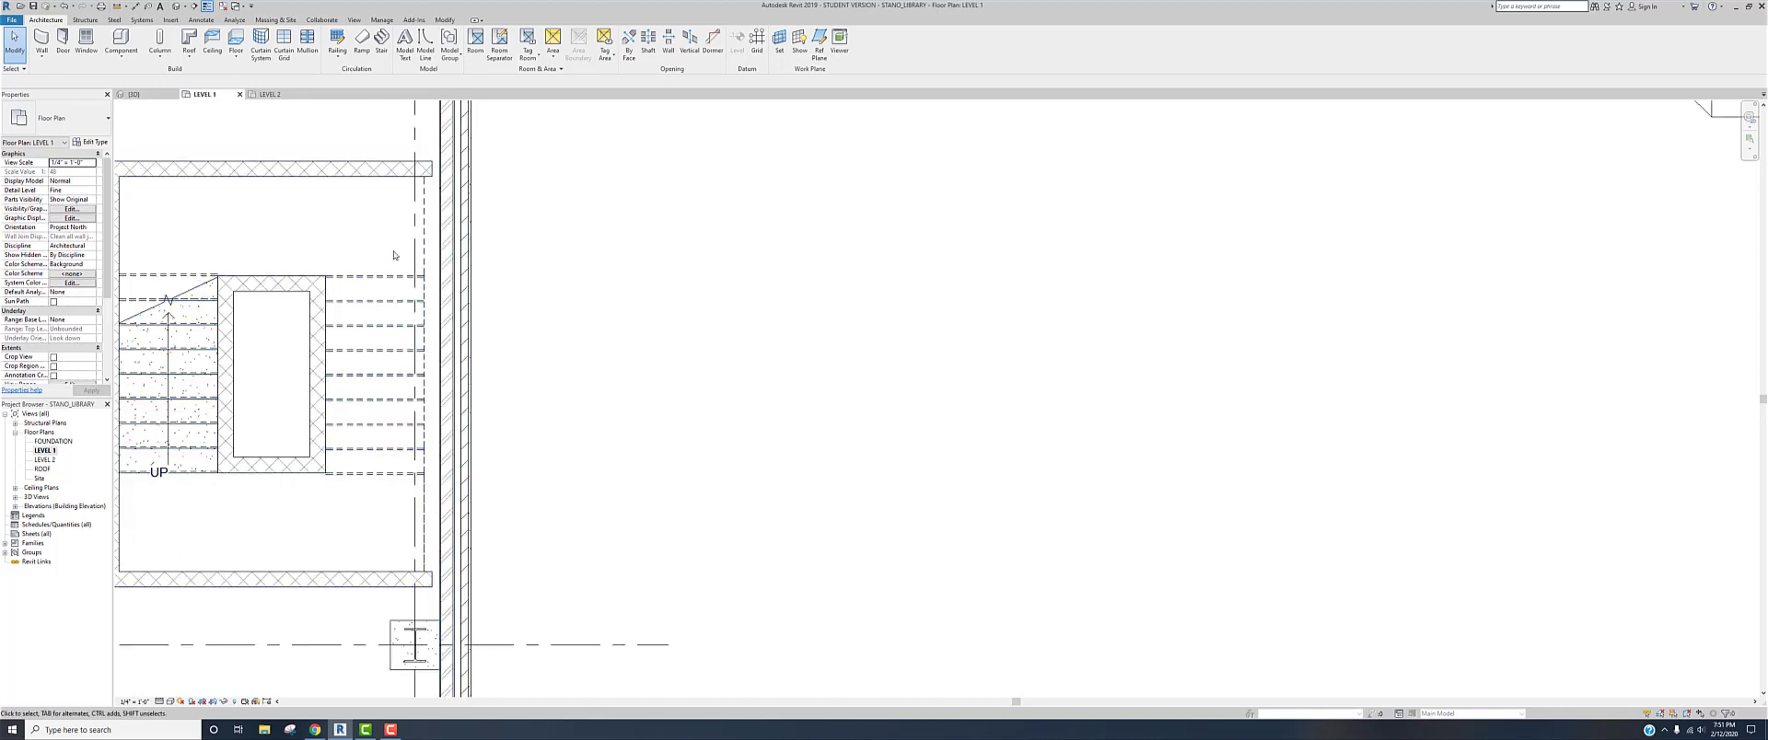
left_click(423, 302)
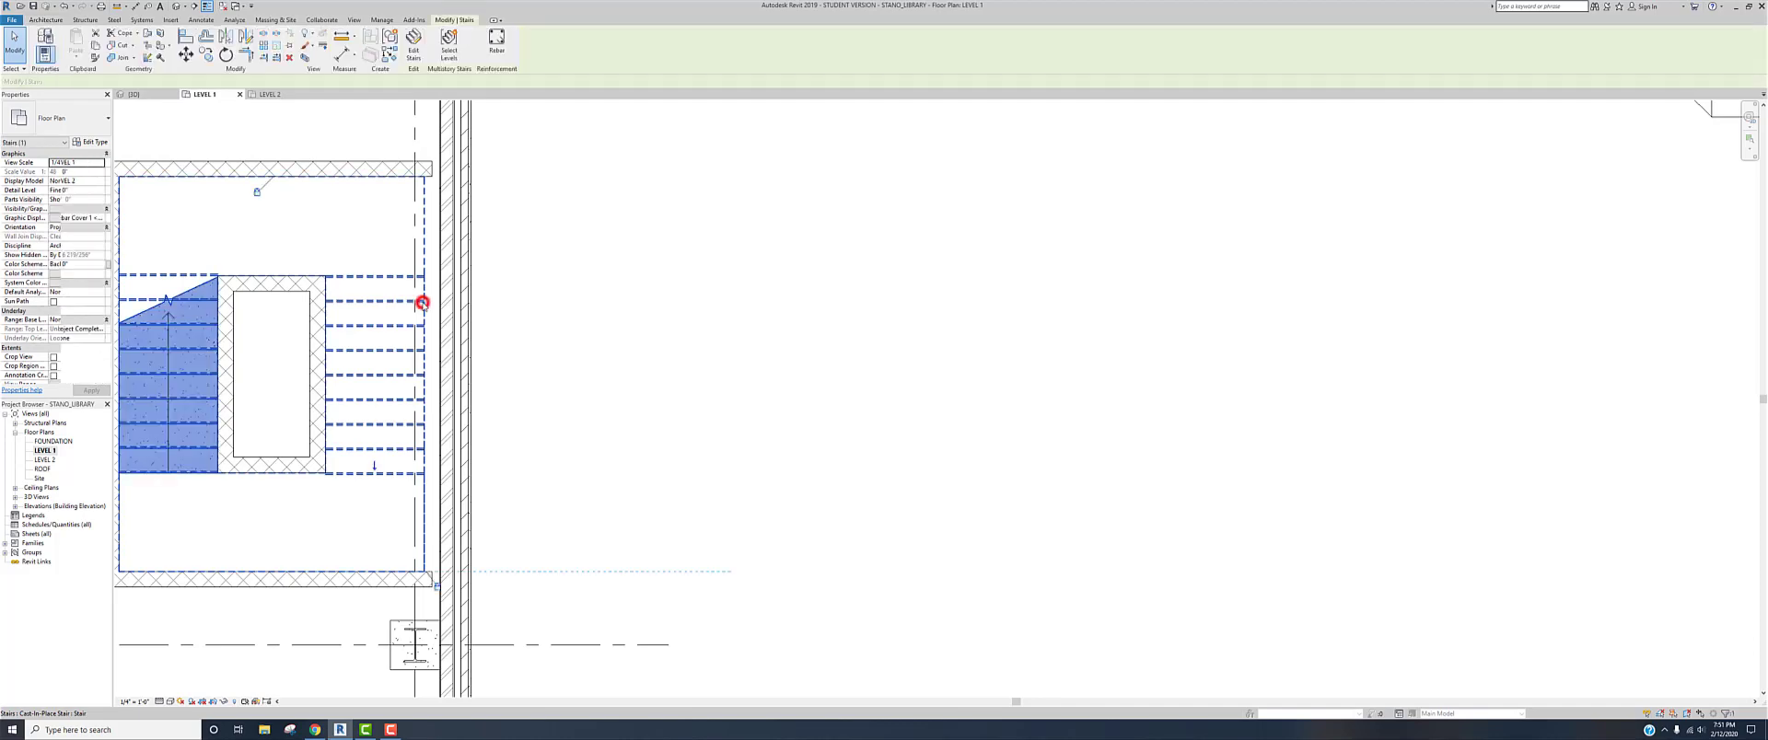
left_click(186, 37)
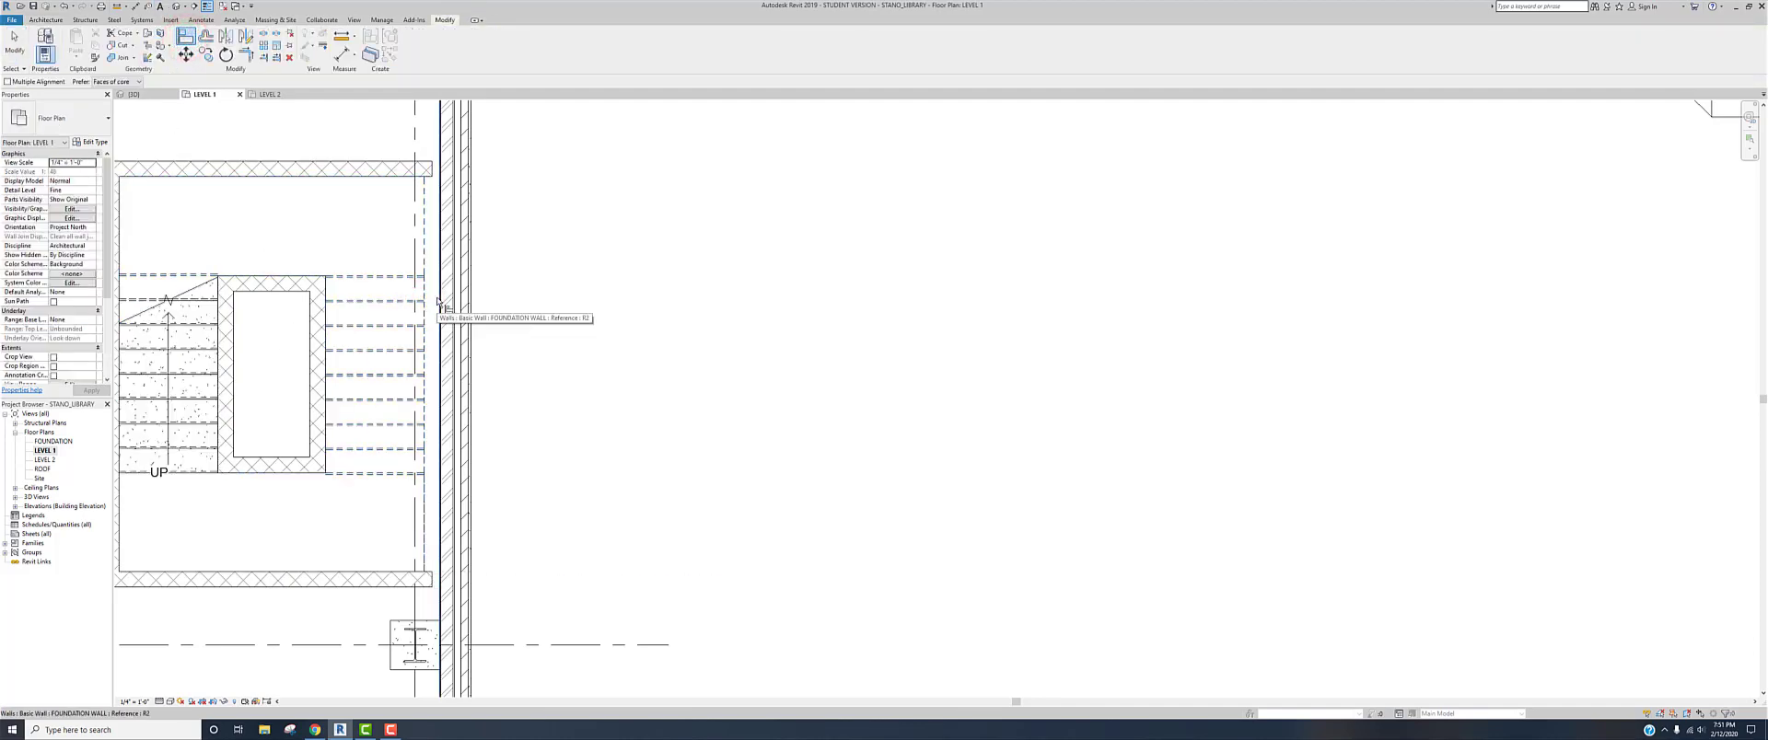
scroll(437, 300, "up", 3)
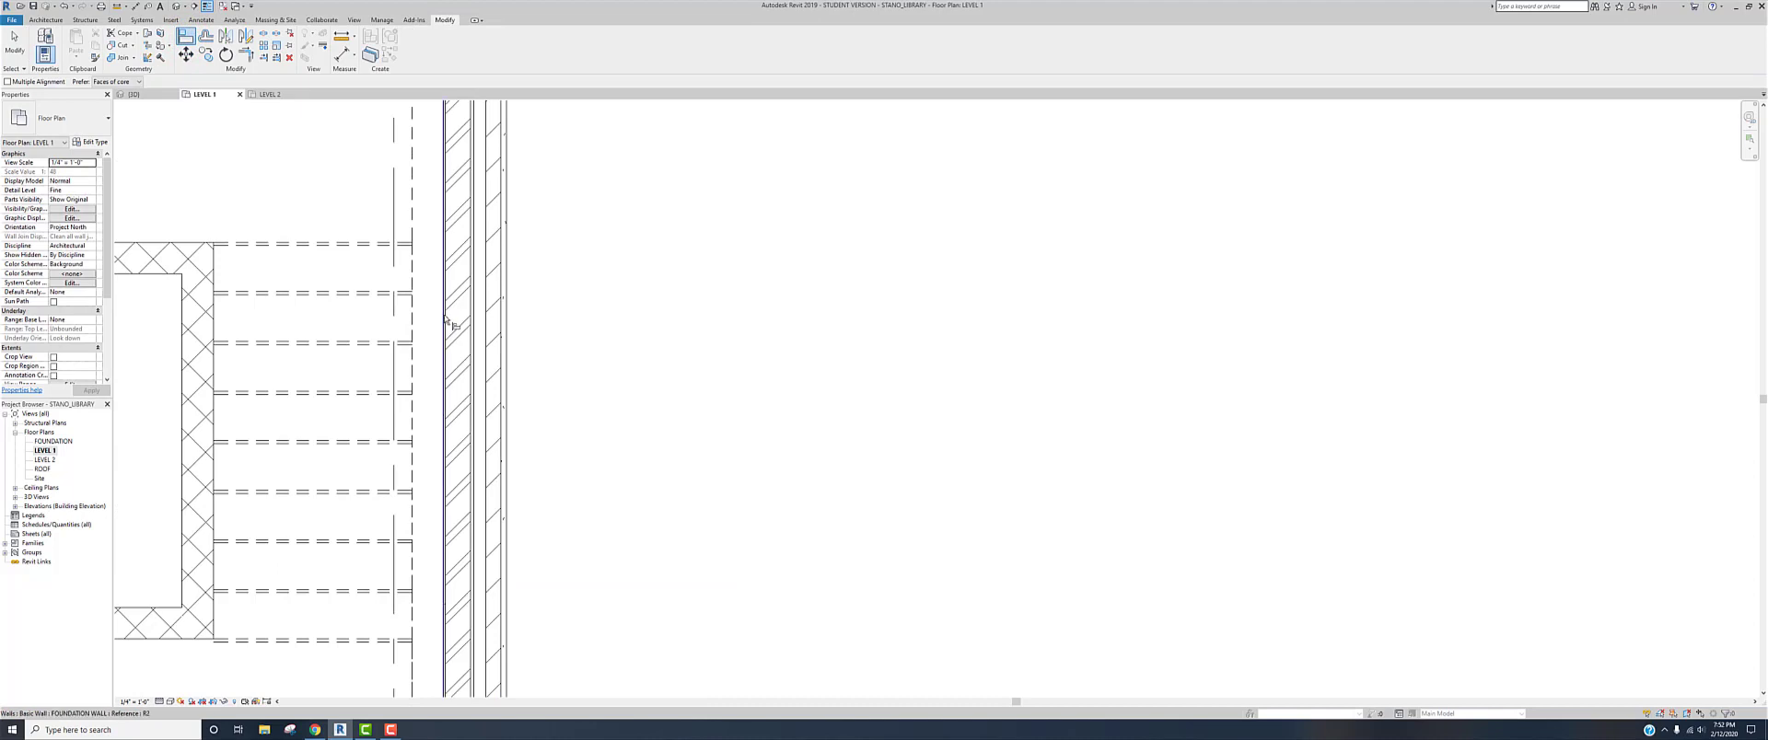
left_click(444, 313)
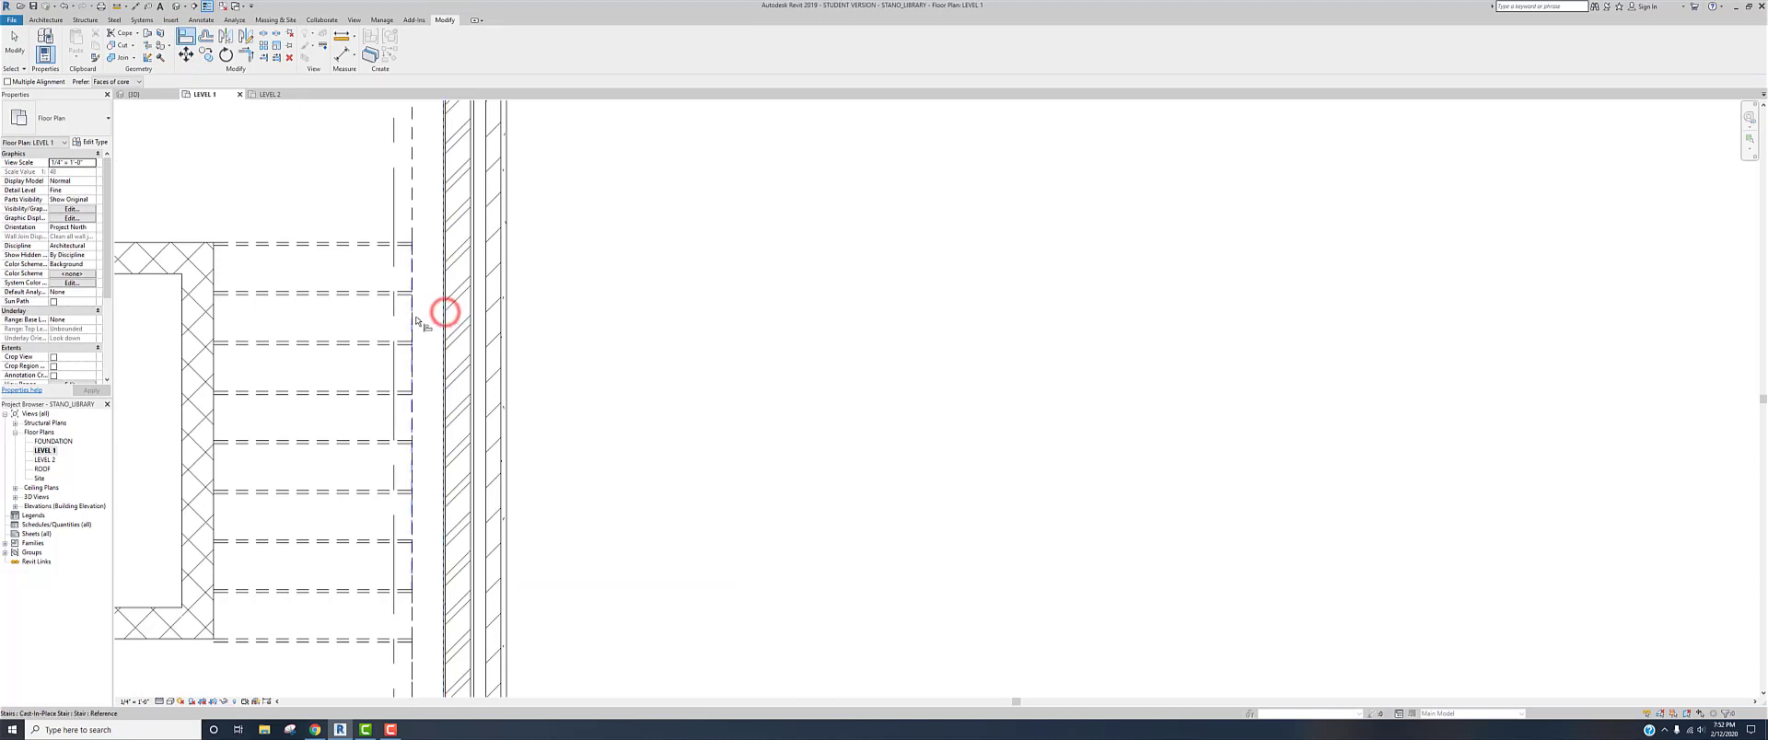
left_click(413, 318)
scroll(415, 319, "down", 2)
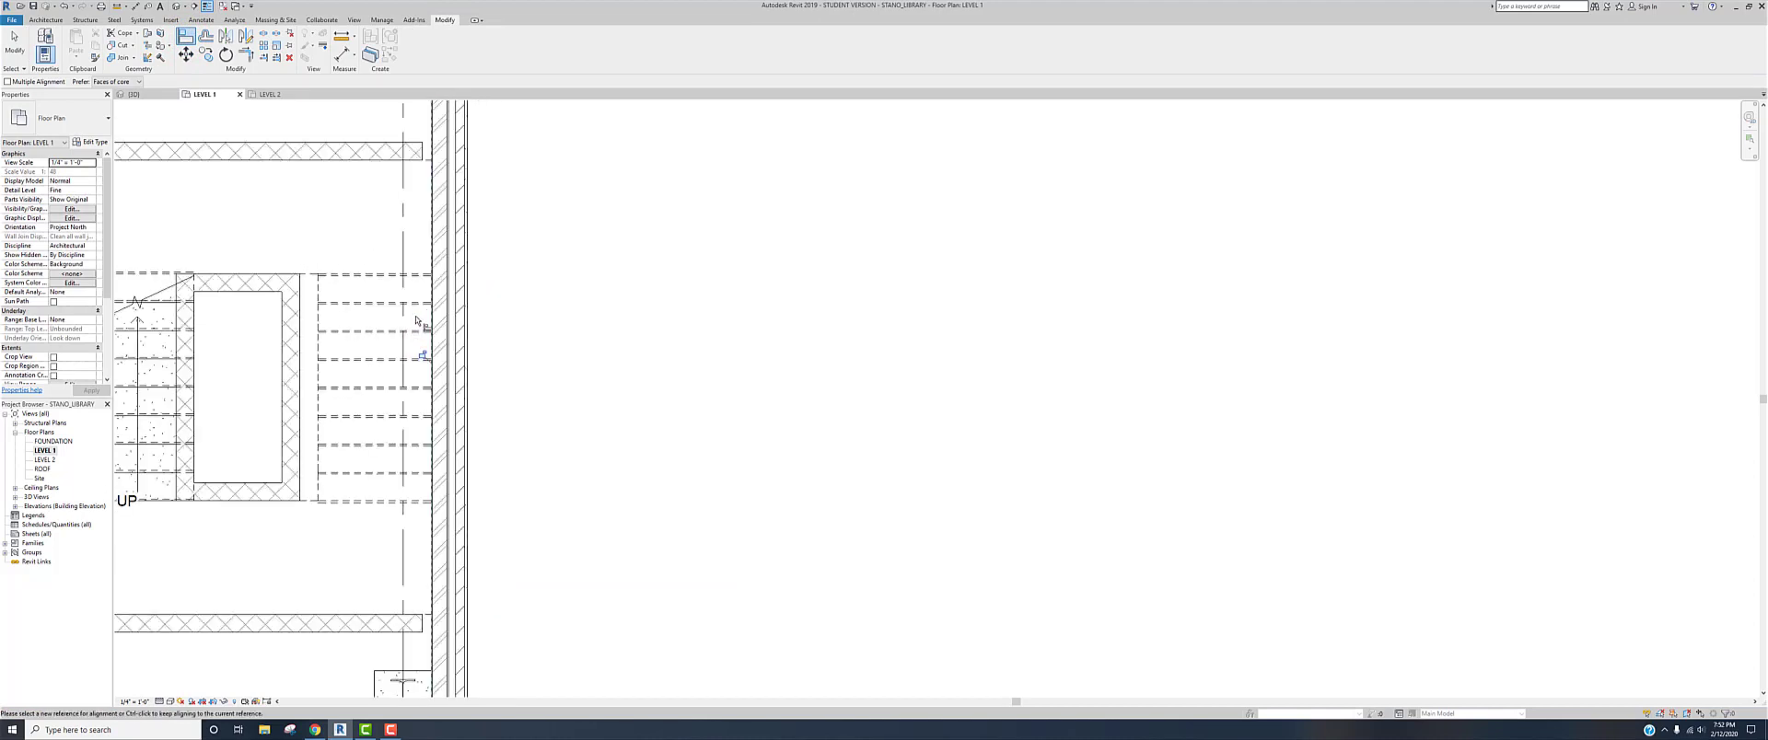
scroll(422, 355, "up", 2)
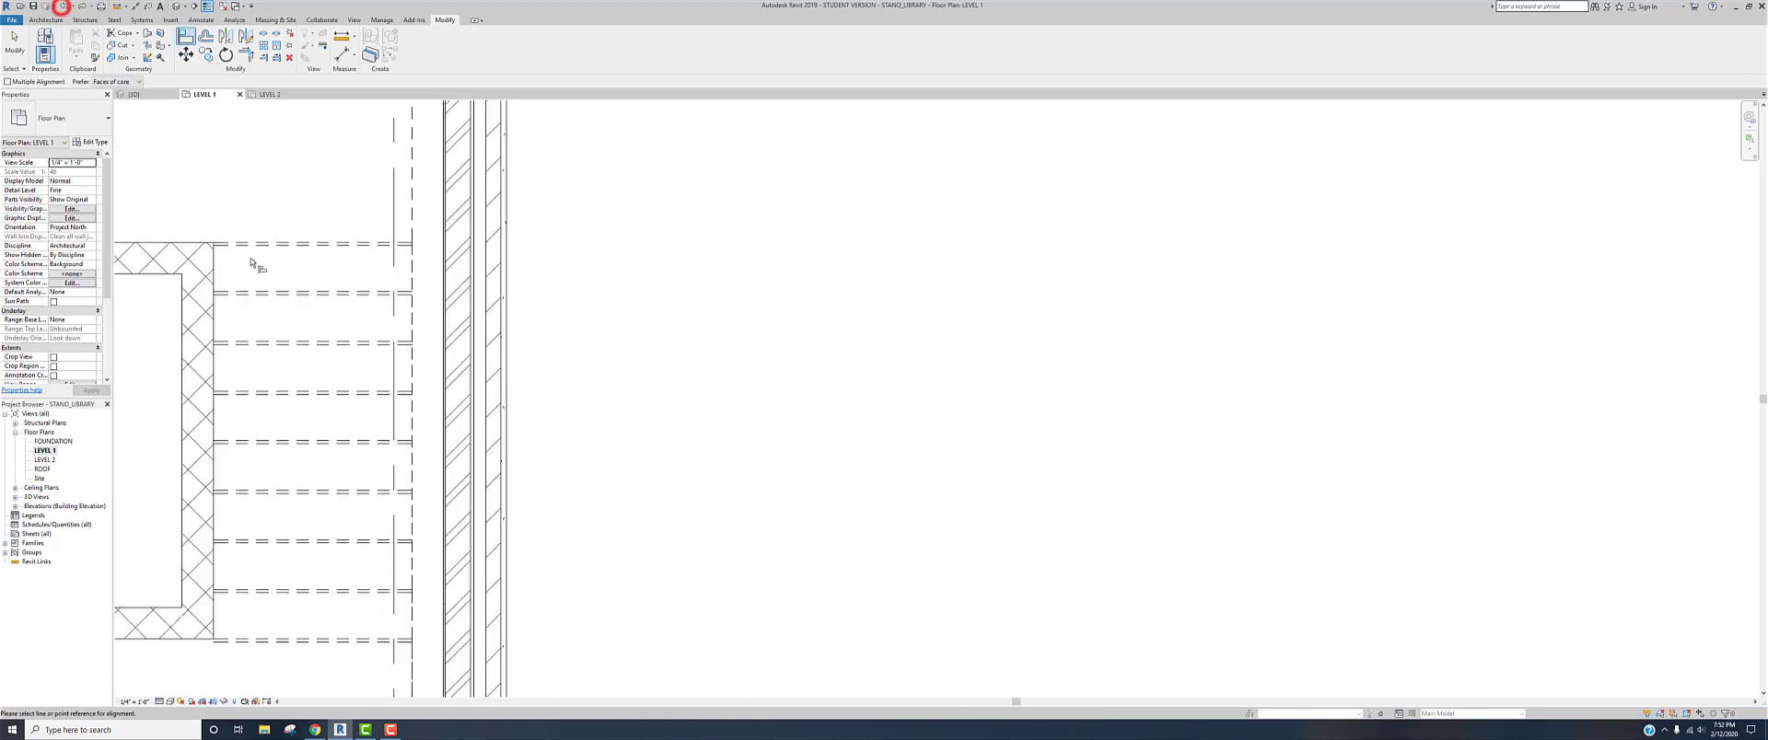
scroll(328, 276, "down", 4)
key("Escape")
key("Escape")
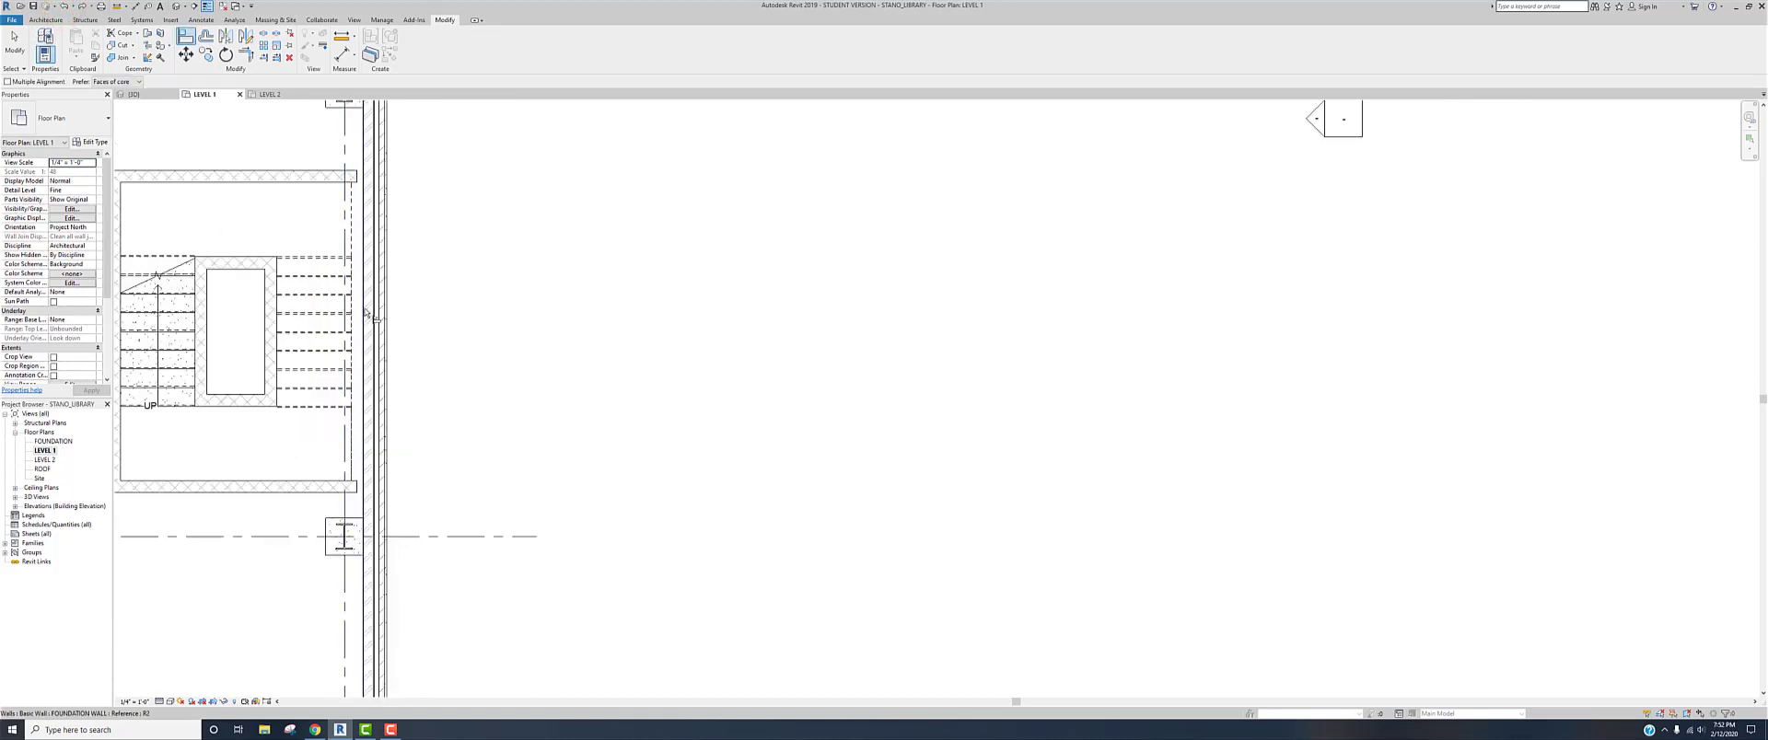
- Move the stair and its remaining block walls together so the stair's open edge meets the exterior wall's inner face
middle_click_drag(473, 316, 618, 312)
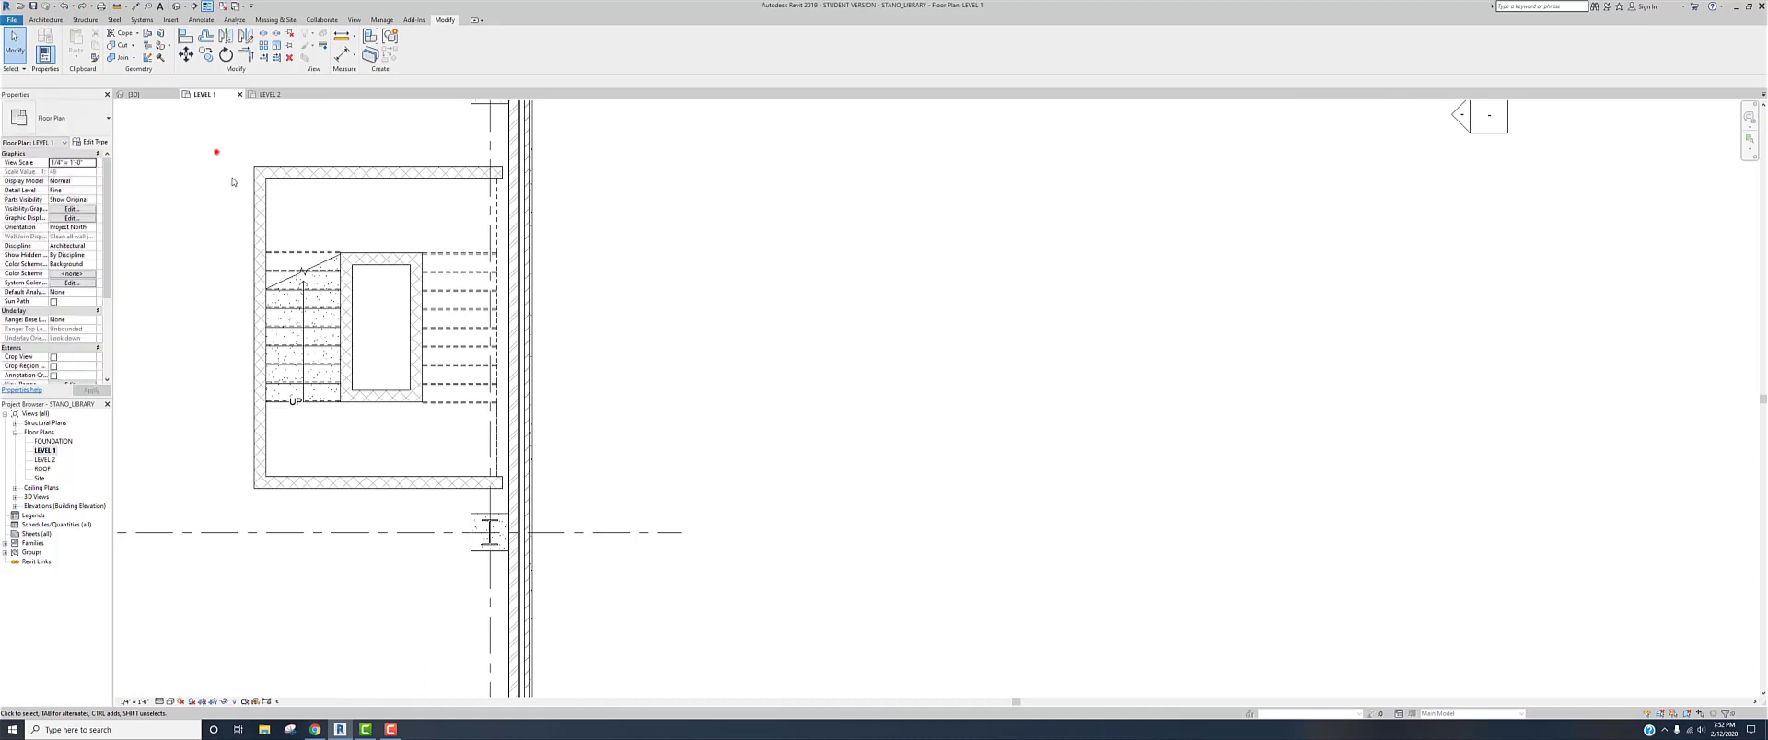
left_click_drag(213, 144, 504, 498)
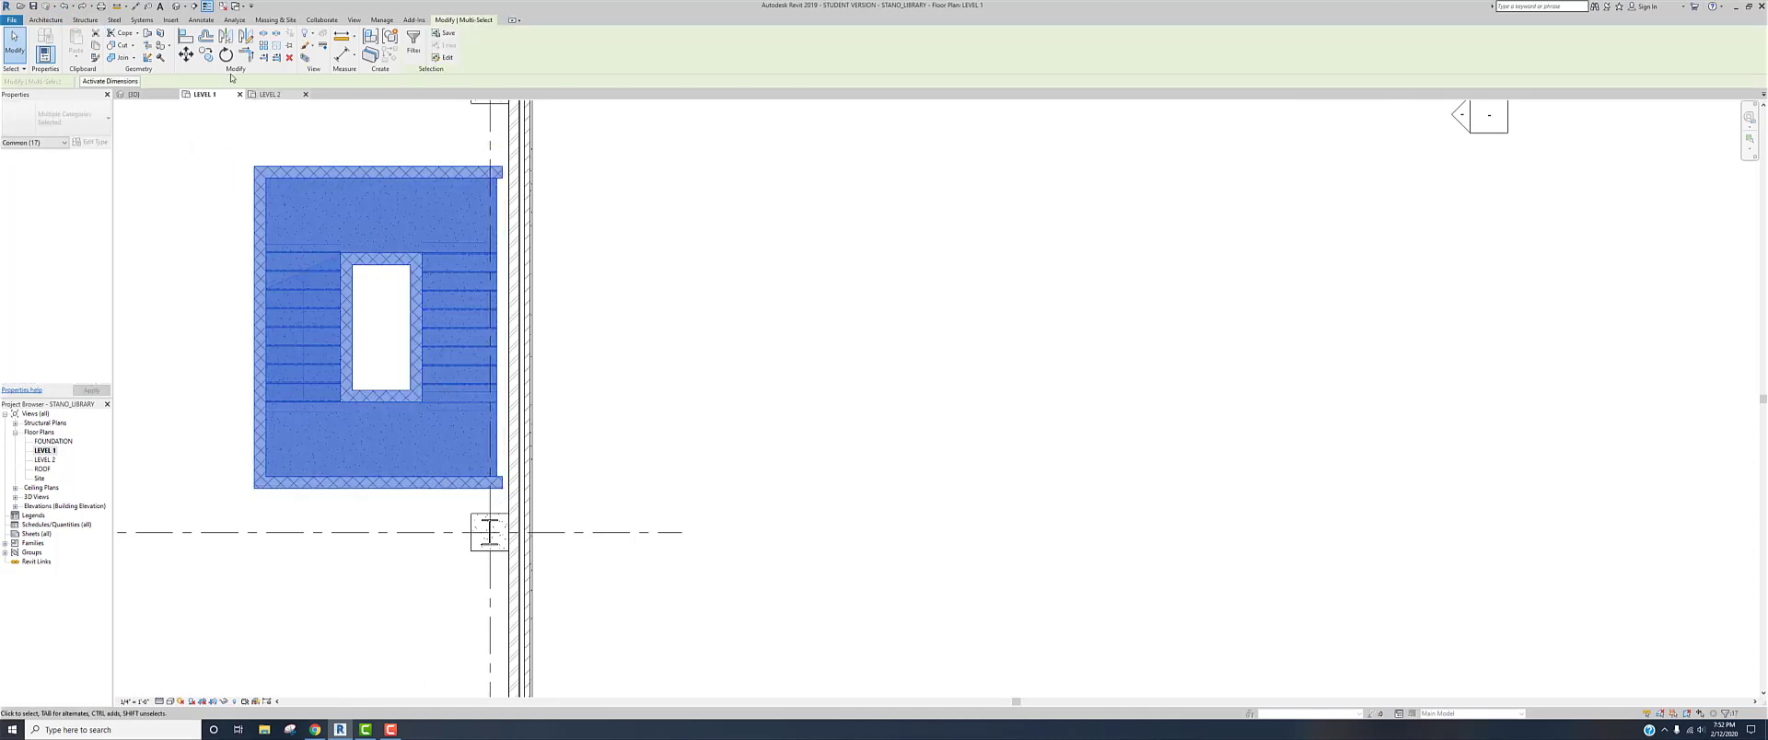
left_click(185, 55)
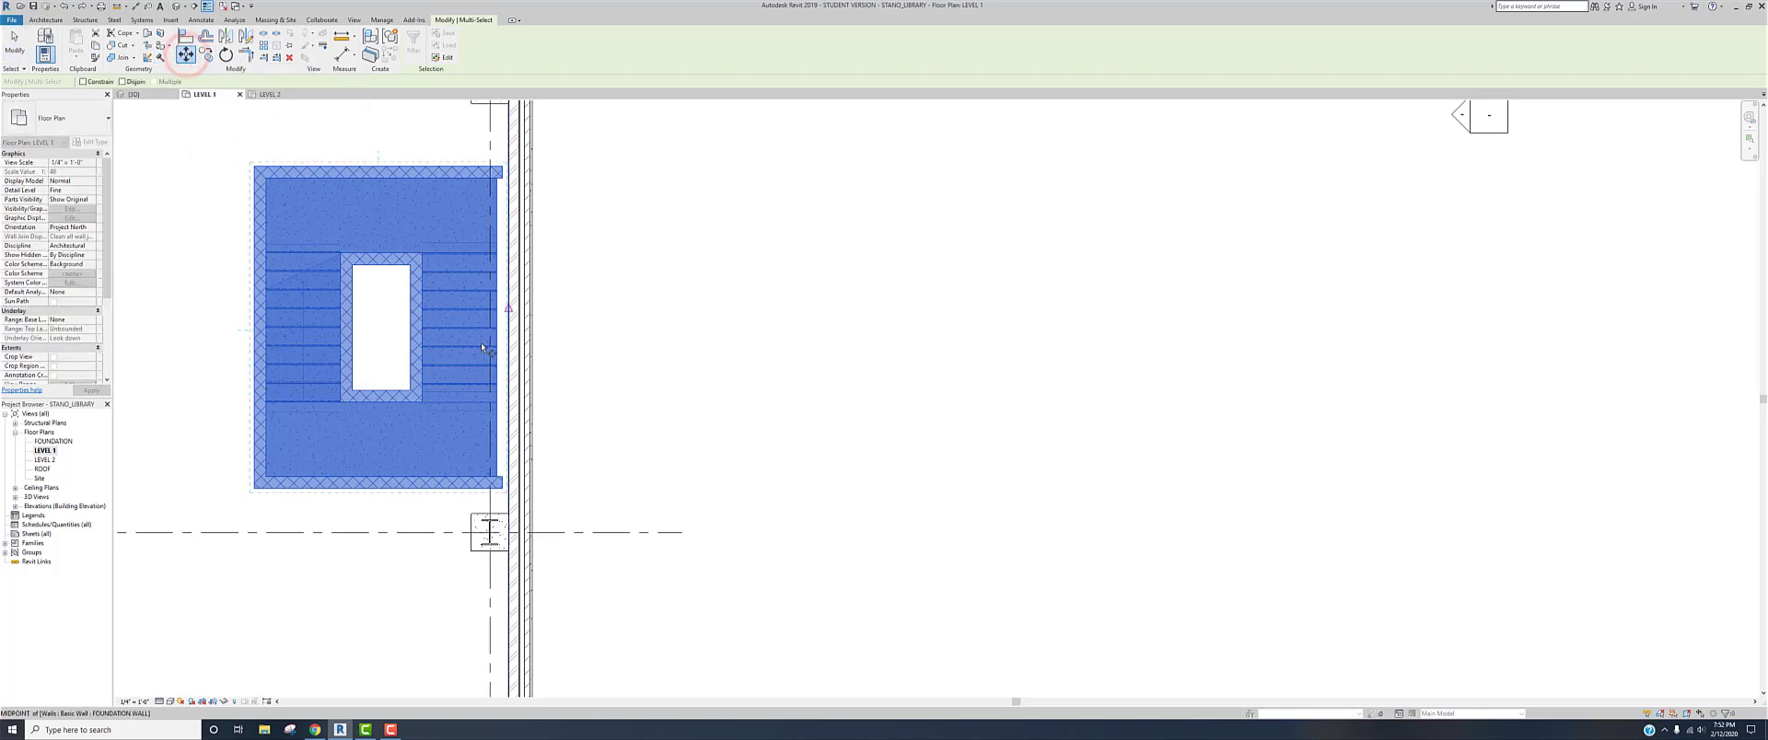
scroll(478, 345, "up", 2)
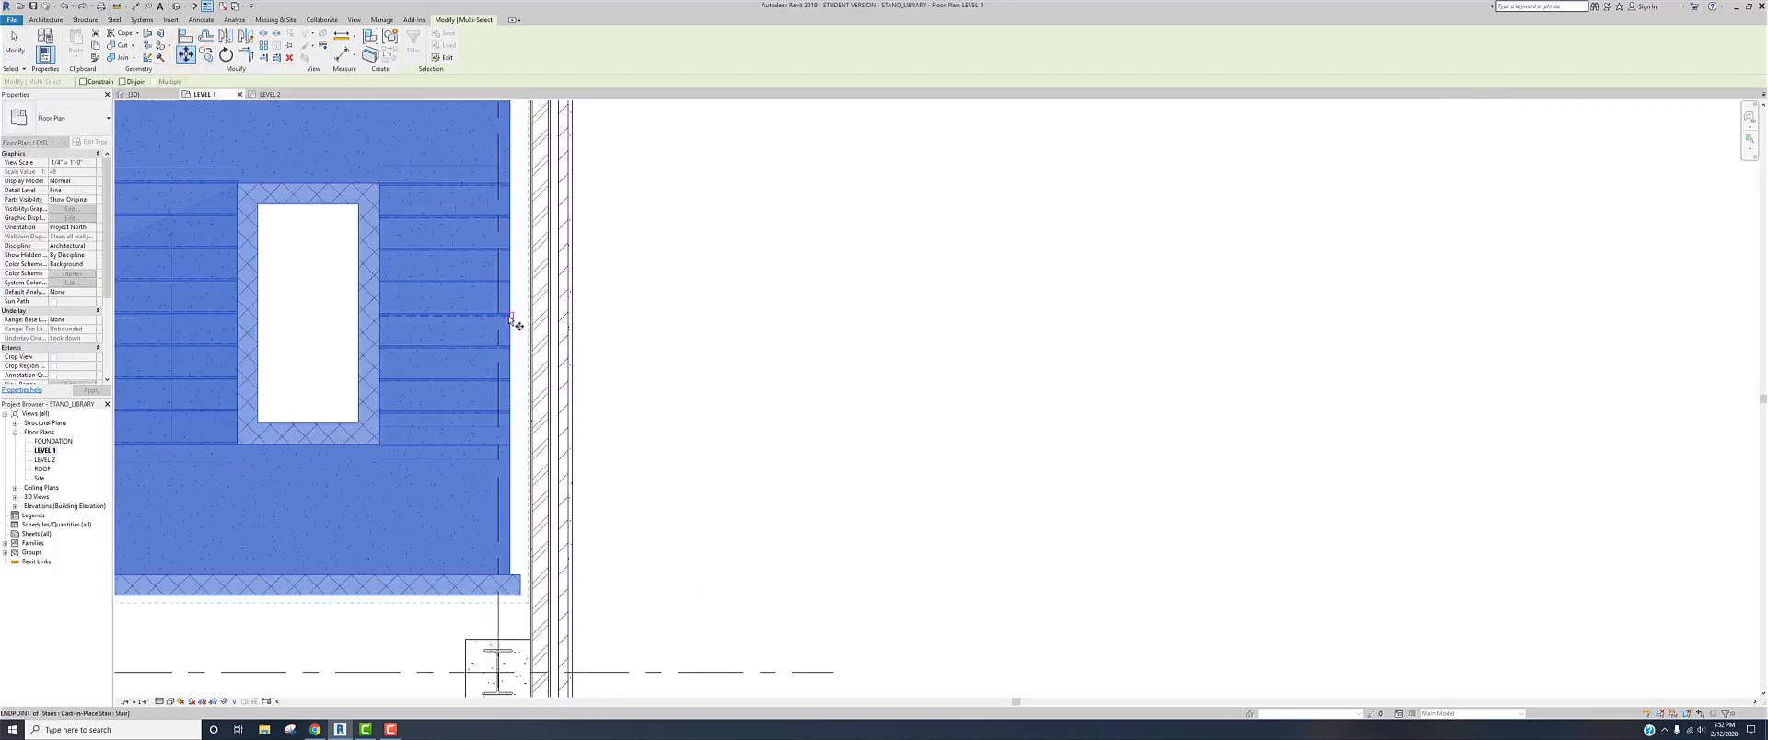
left_click(511, 317)
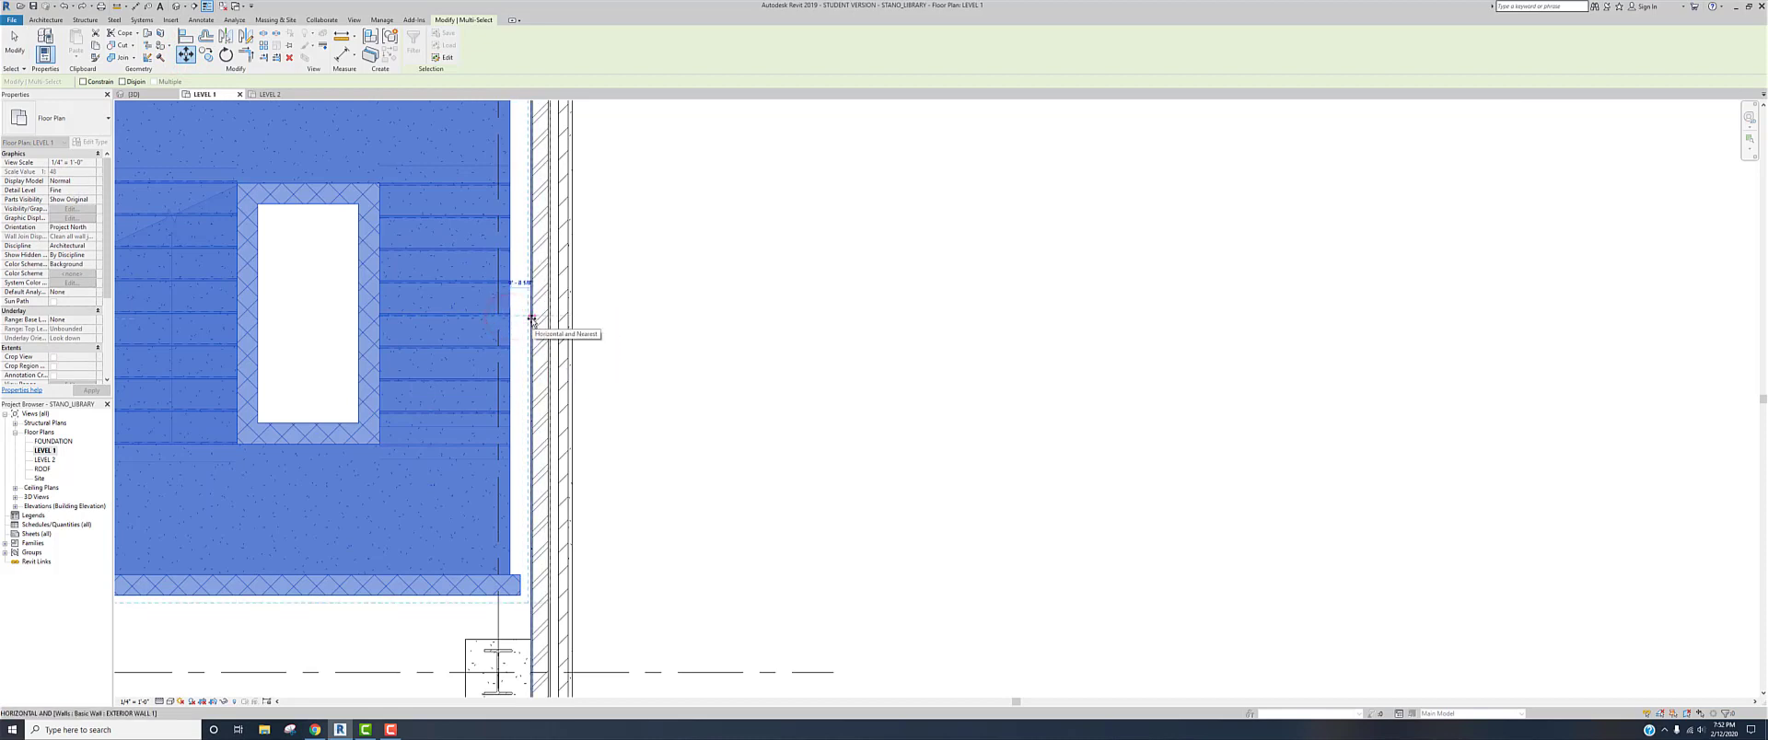
left_click(531, 318)
scroll(433, 401, "down", 2)
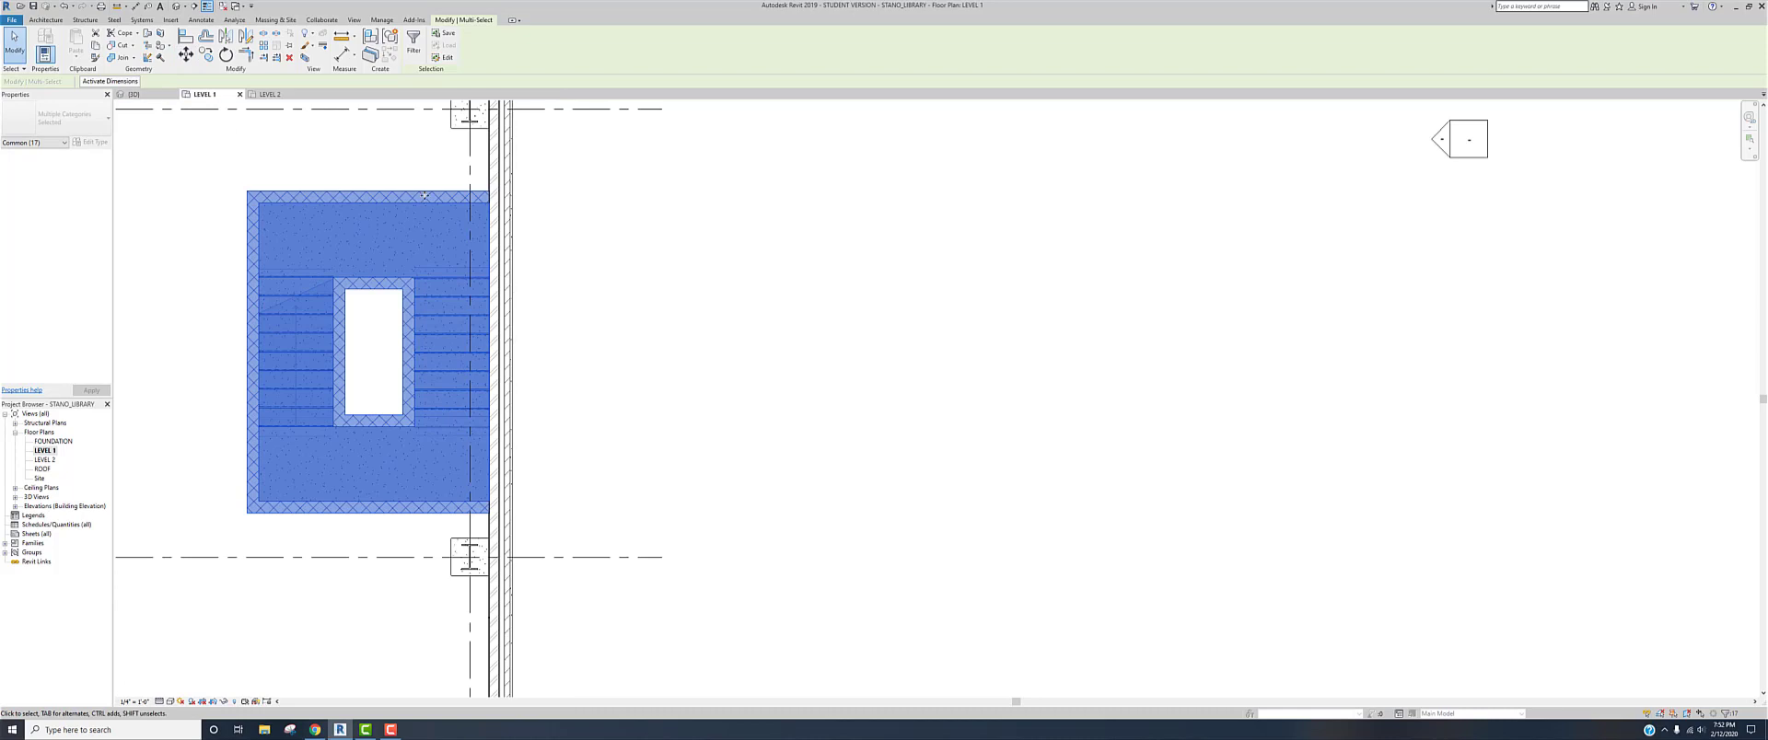
- Inspect where the stair shaft's block walls meet the exterior wall on the LEVEL 1 plan
left_click(276, 164)
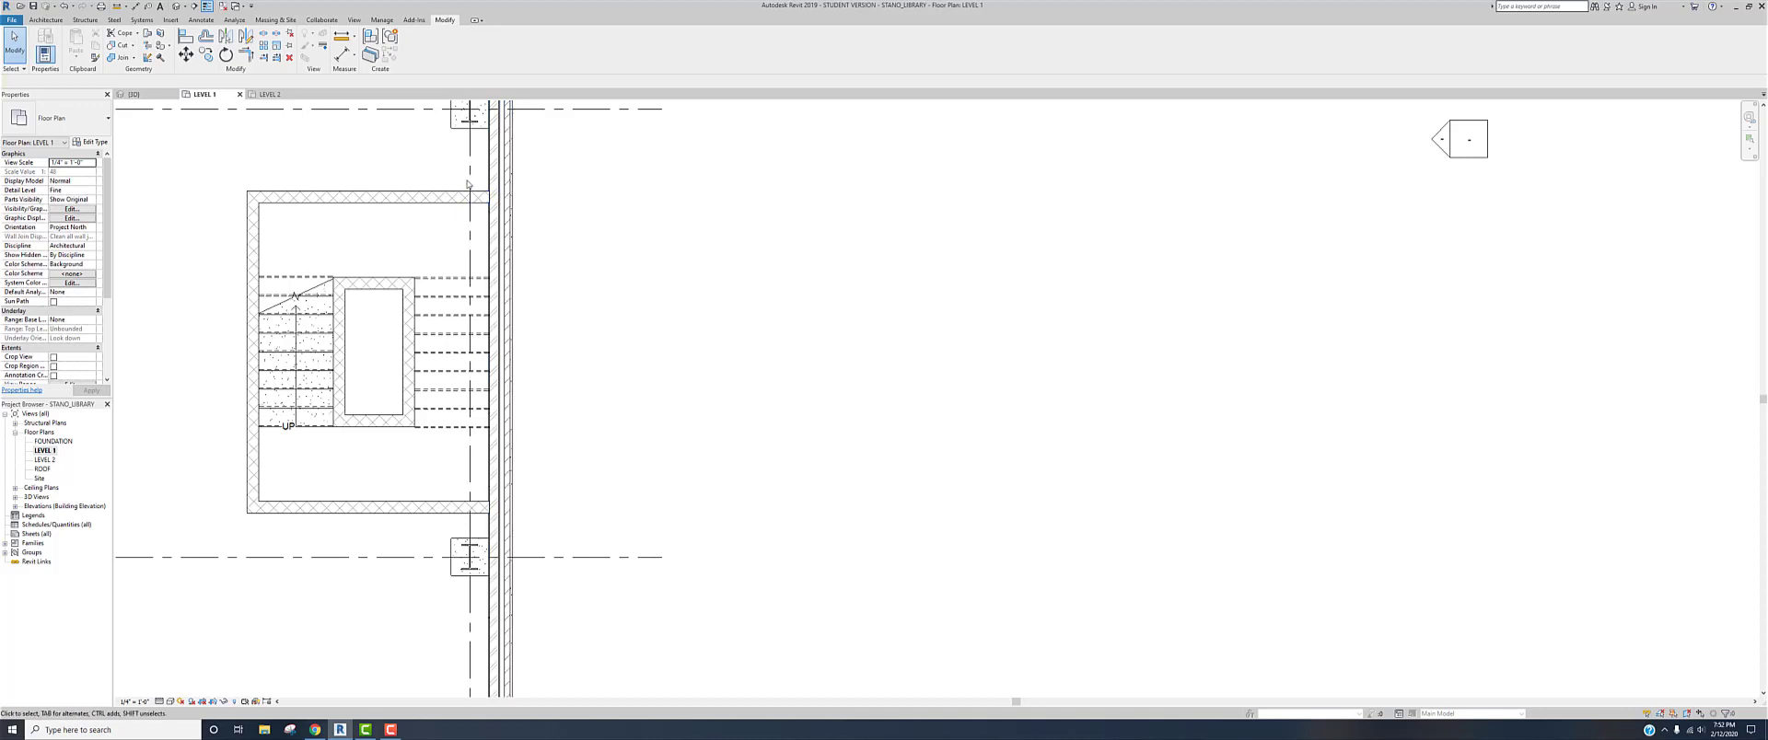
scroll(466, 184, "up", 6)
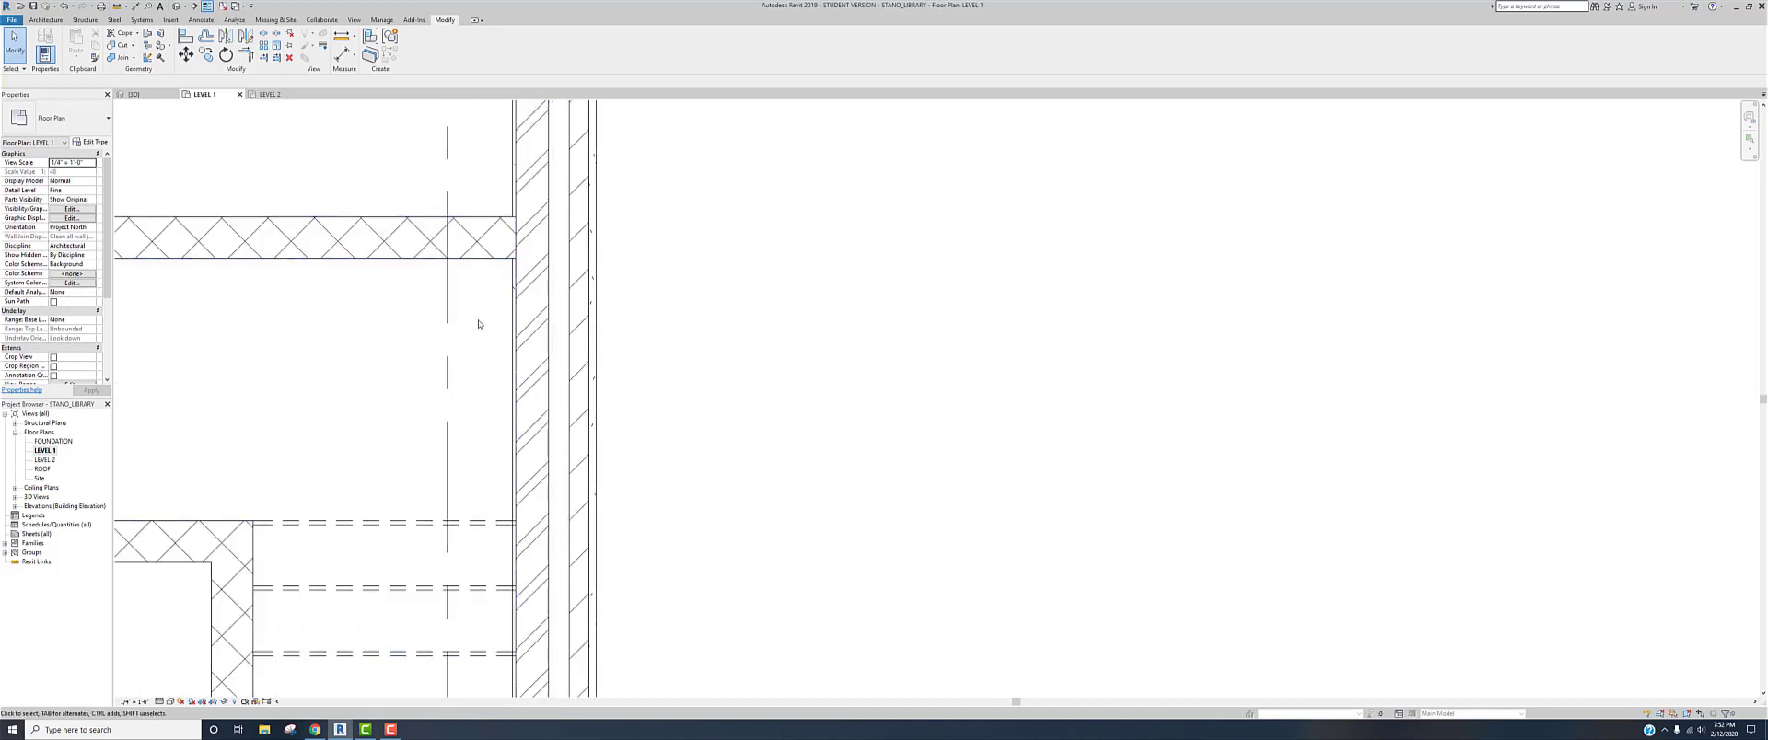
scroll(486, 311, "down", 5)
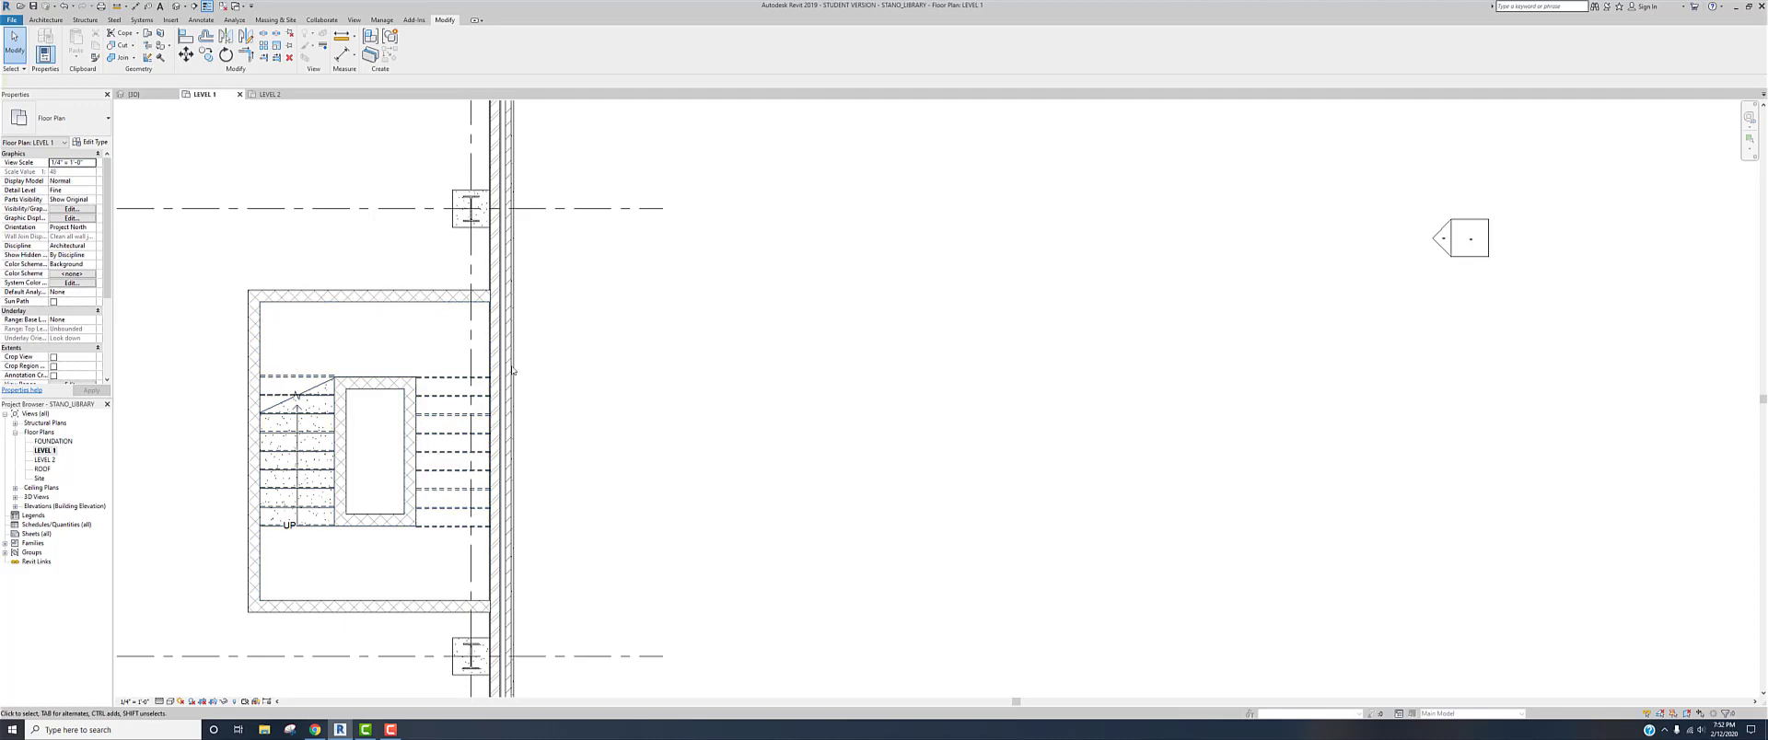
scroll(442, 336, "up", 2)
scroll(451, 304, "down", 2)
key("t")
key("r")
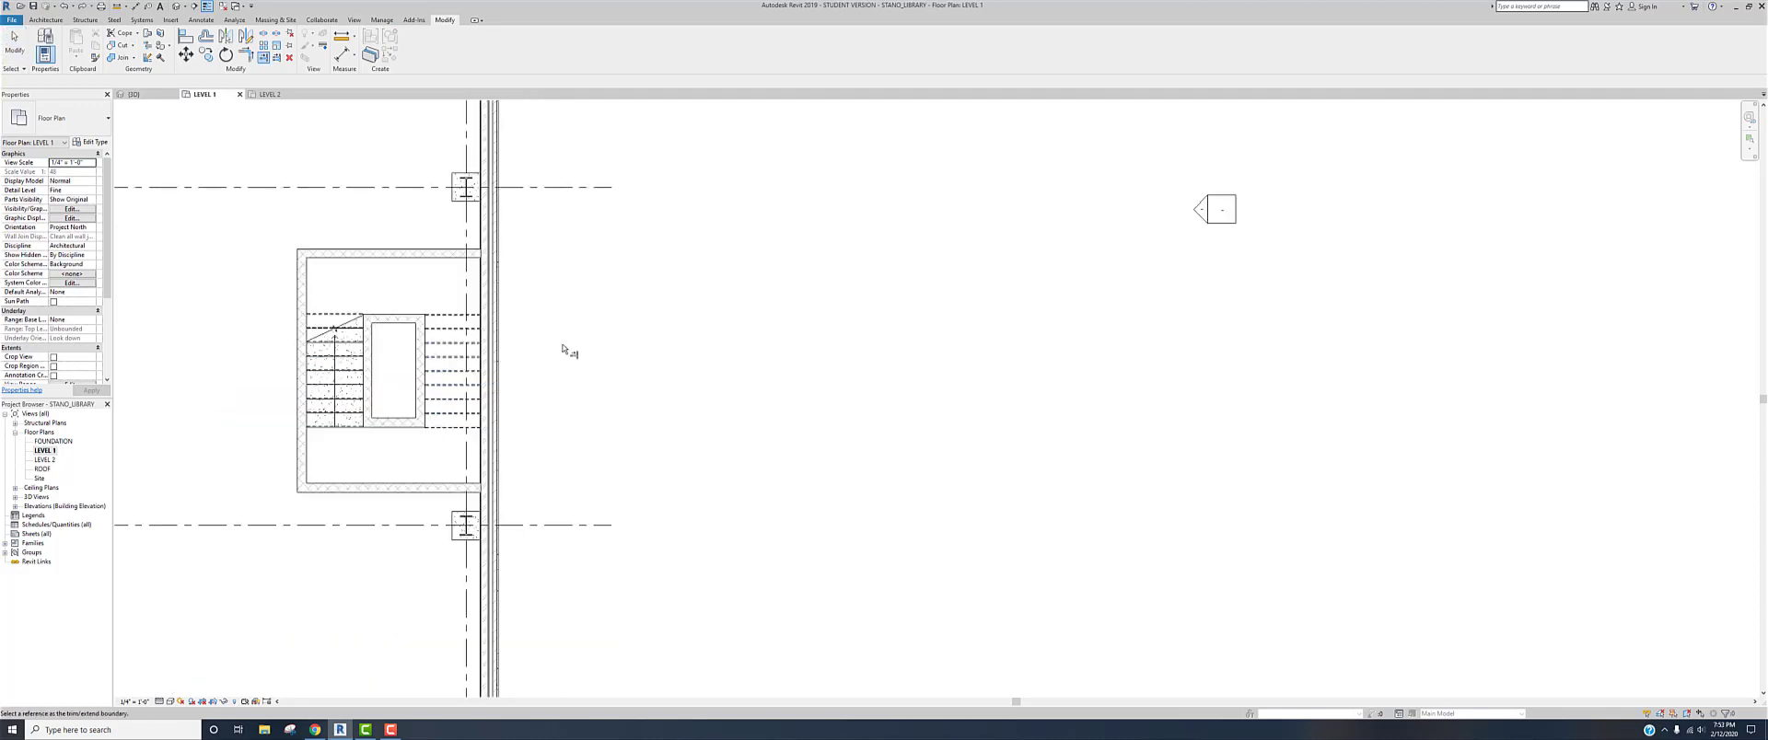
right_click(226, 263)
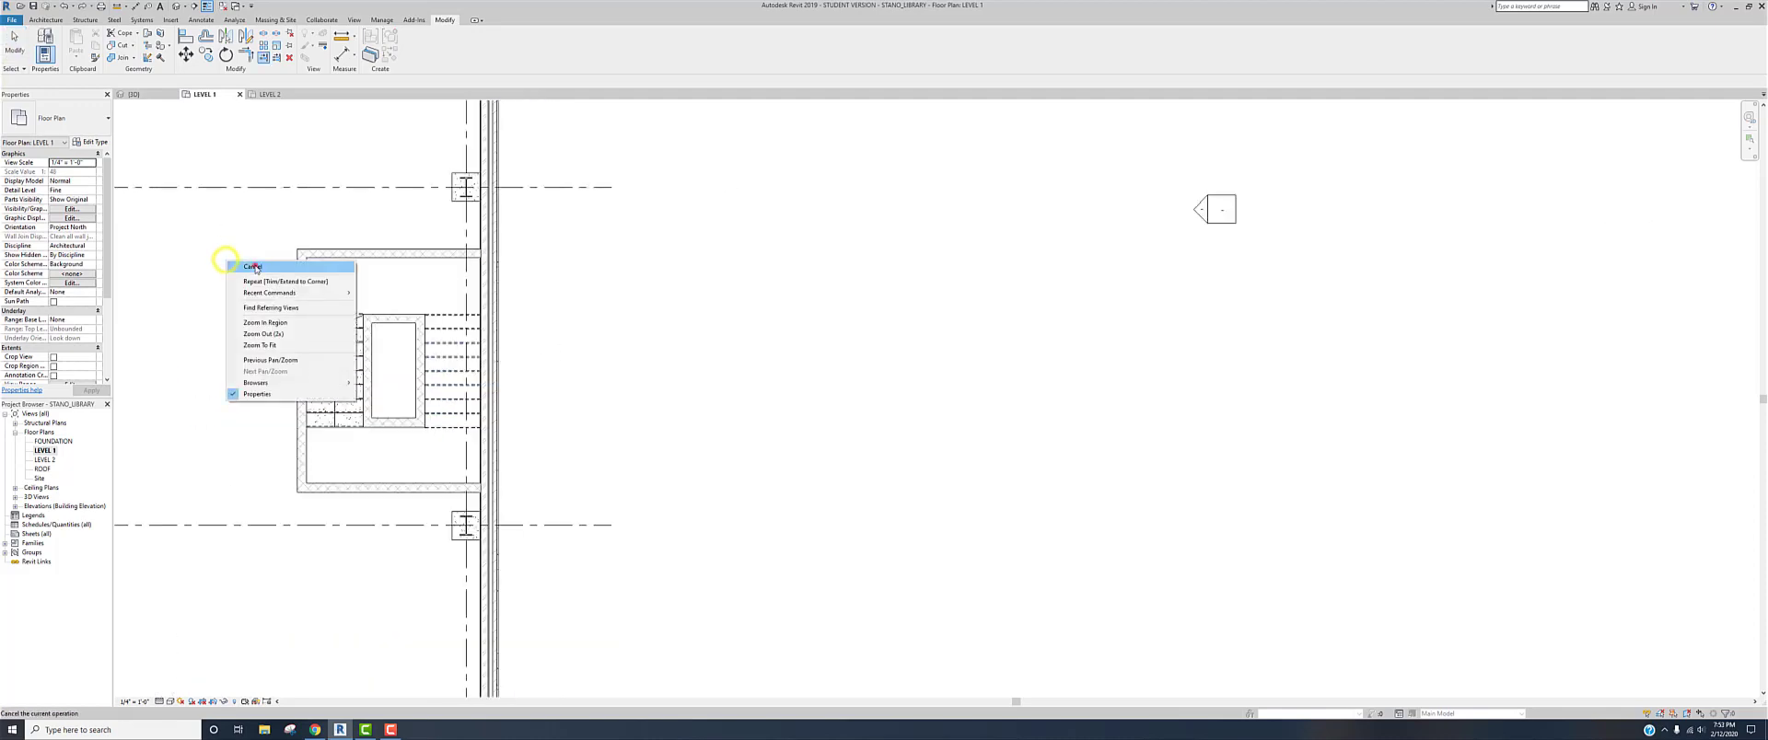
left_click(253, 262)
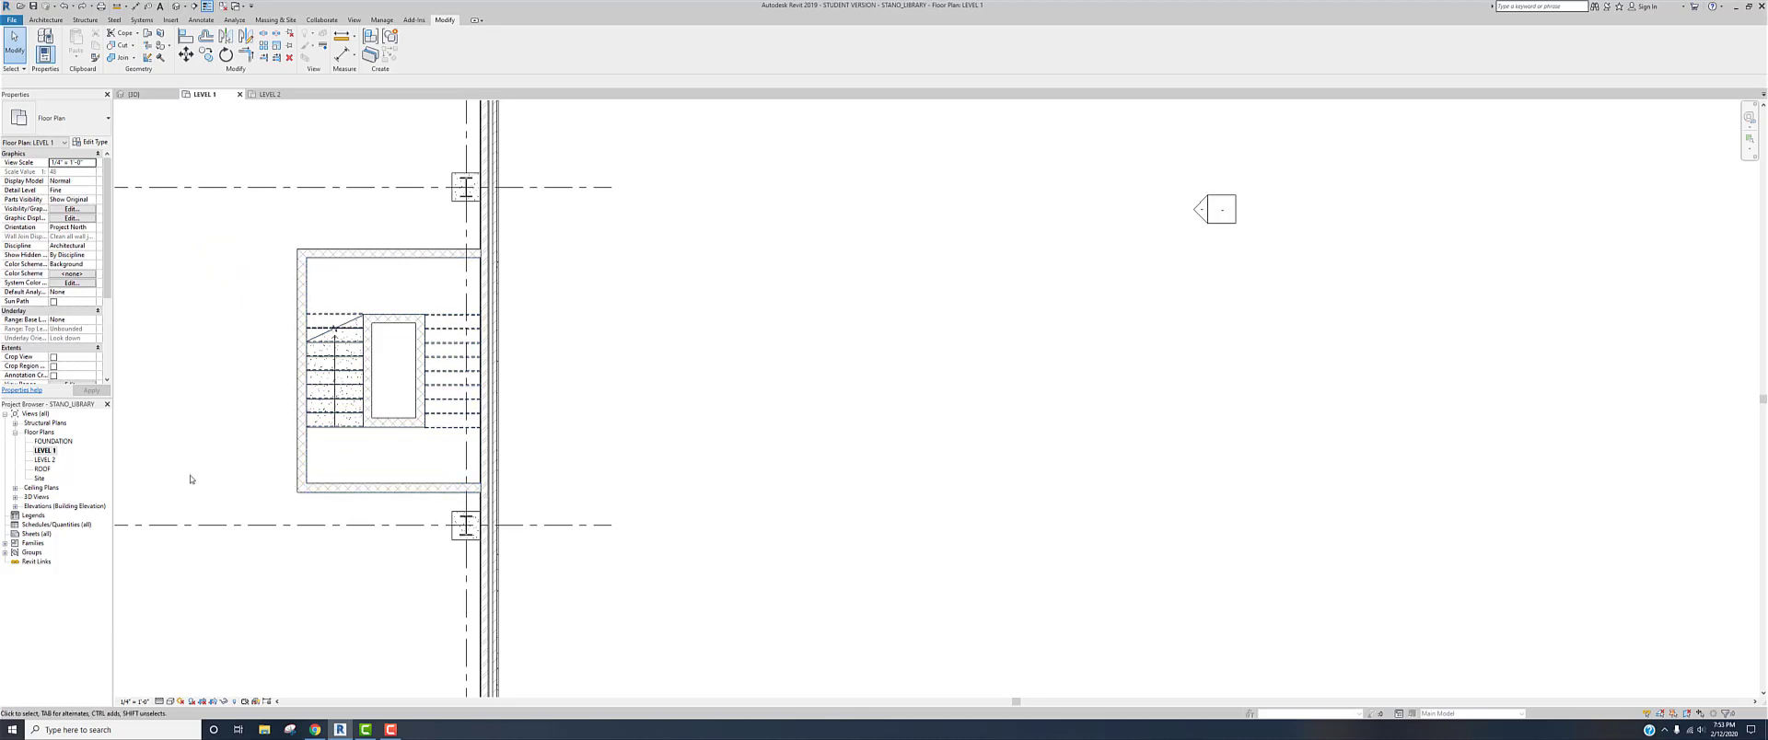
- In the 3D view, turn on the section box and pull in its long side to cut into the building's interior
left_click(174, 7)
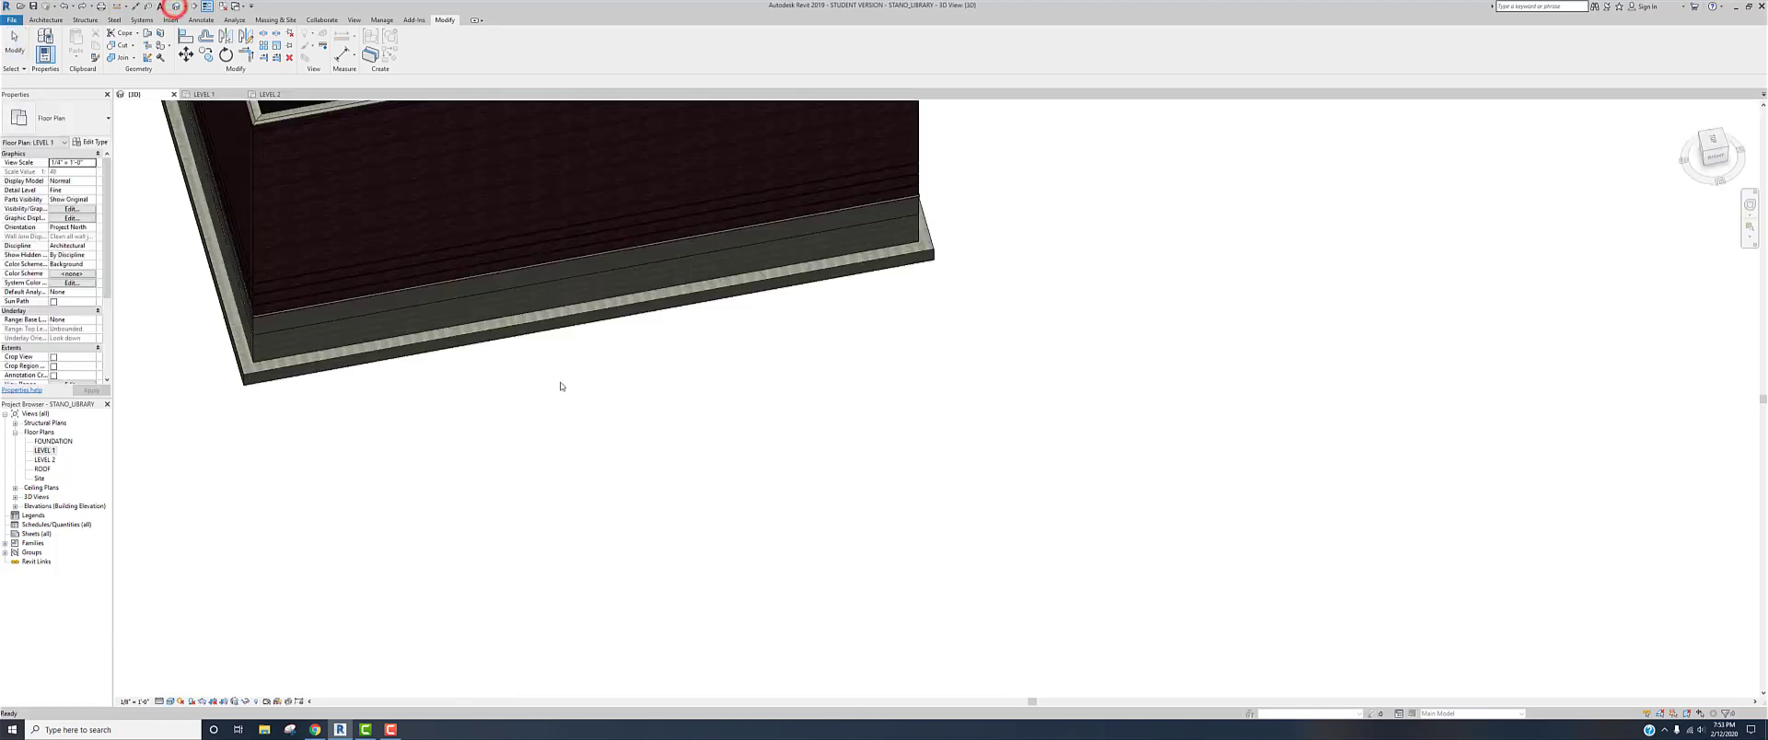
scroll(742, 414, "up", 1)
scroll(742, 414, "down", 3)
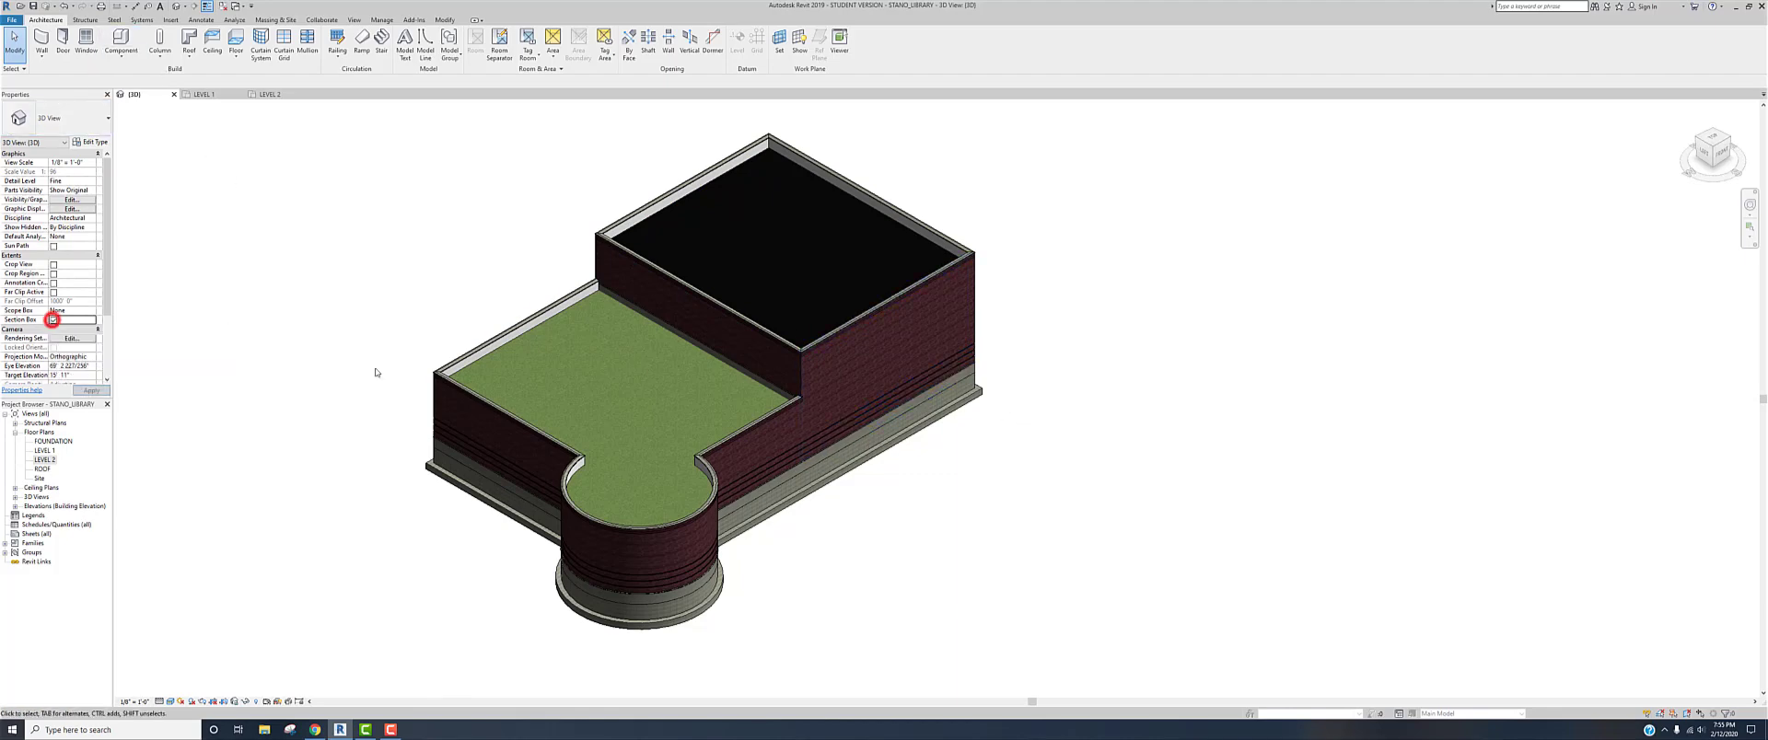
left_click(1027, 292)
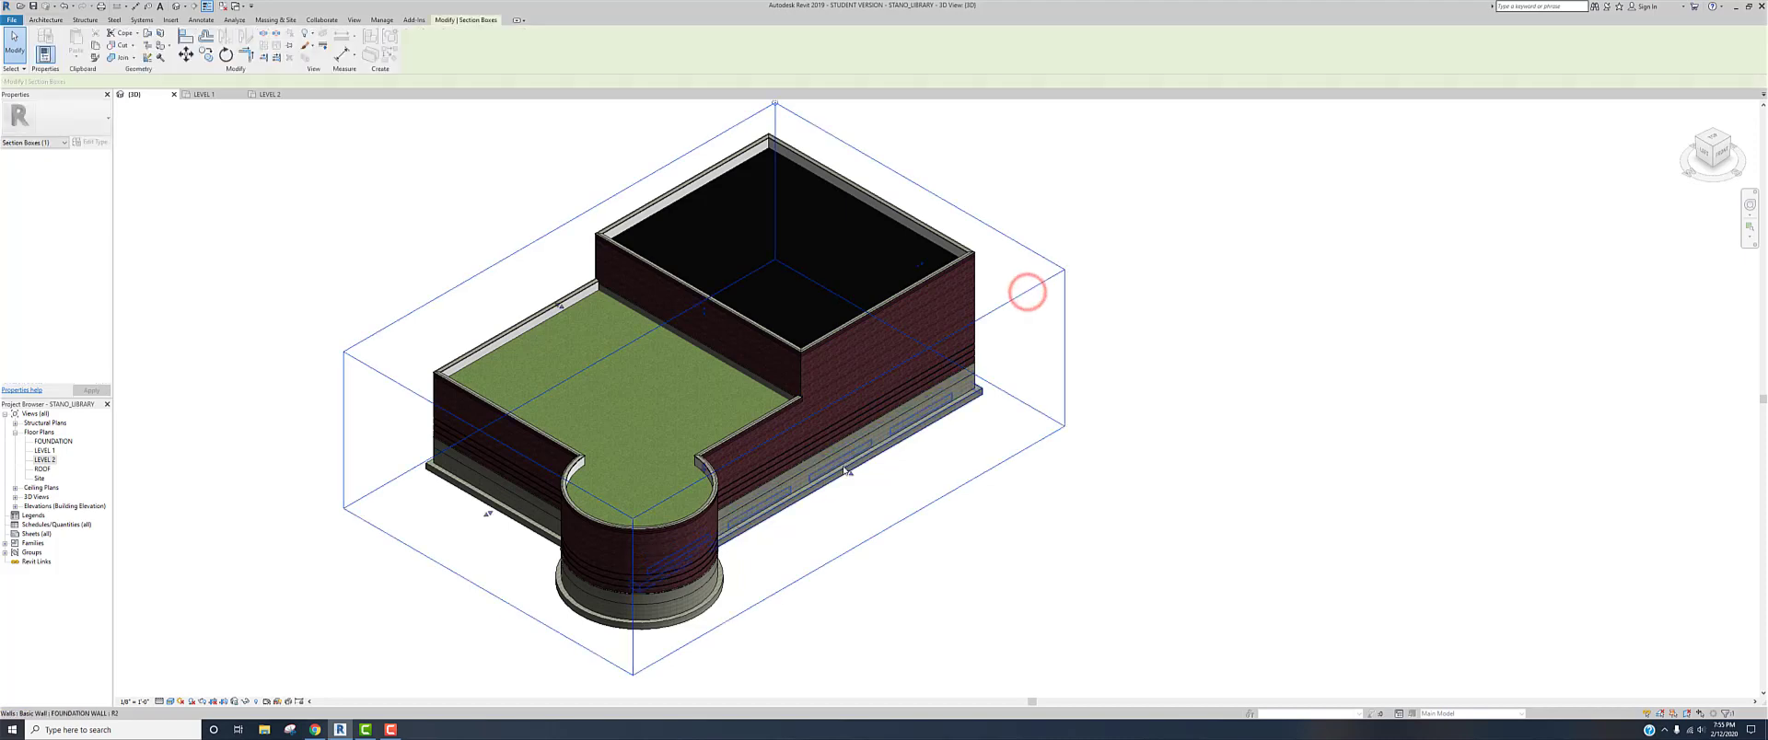
left_click_drag(846, 470, 735, 398)
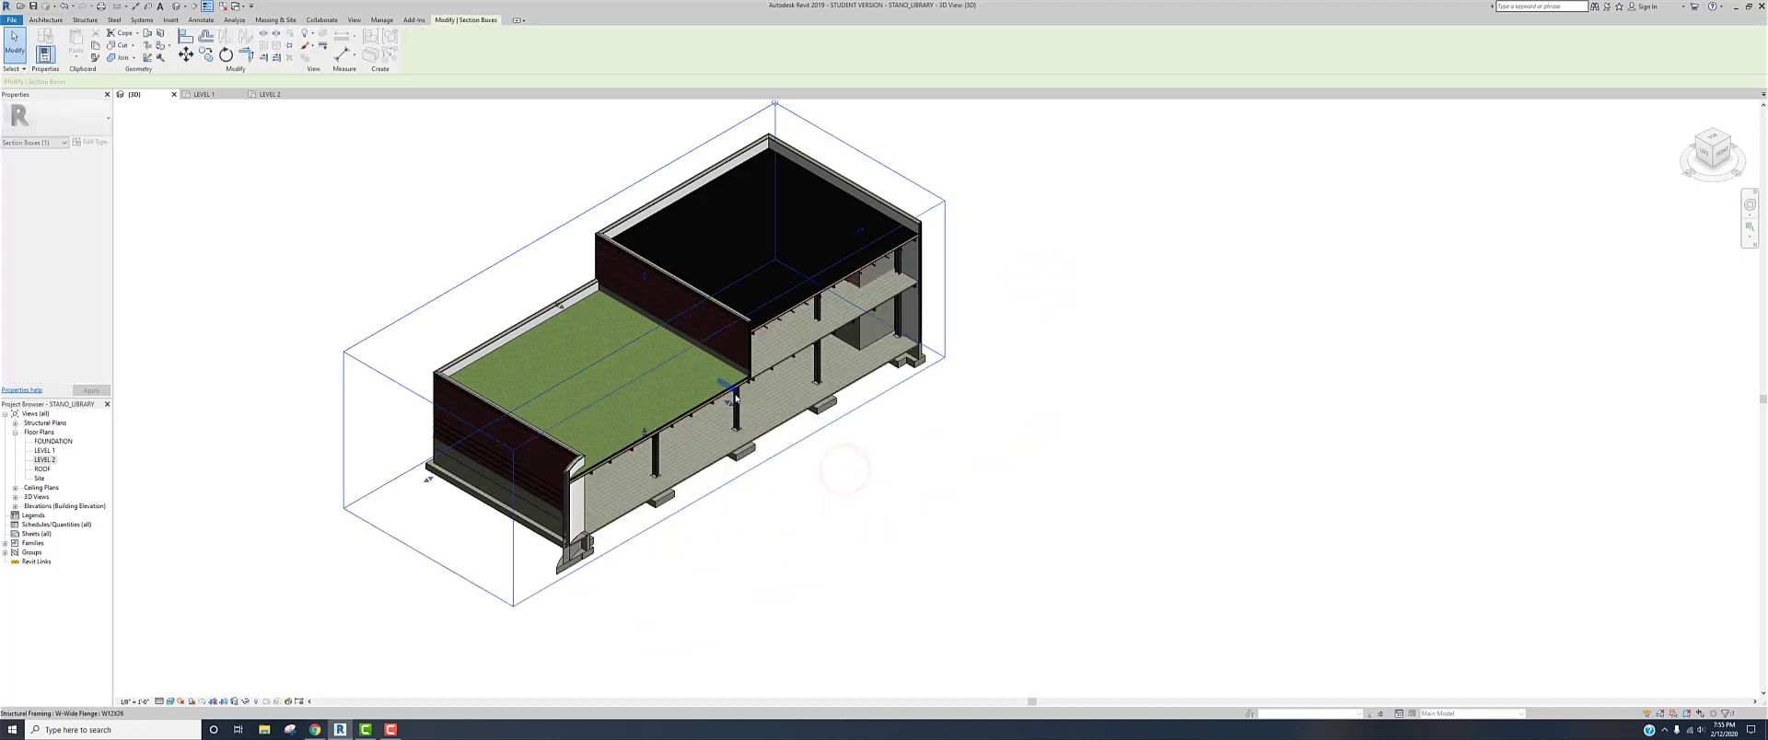
- Pull in the section box's face at the stair's exterior wall so the cut exposes the stair inside the shaft
scroll(829, 377, "up", 5)
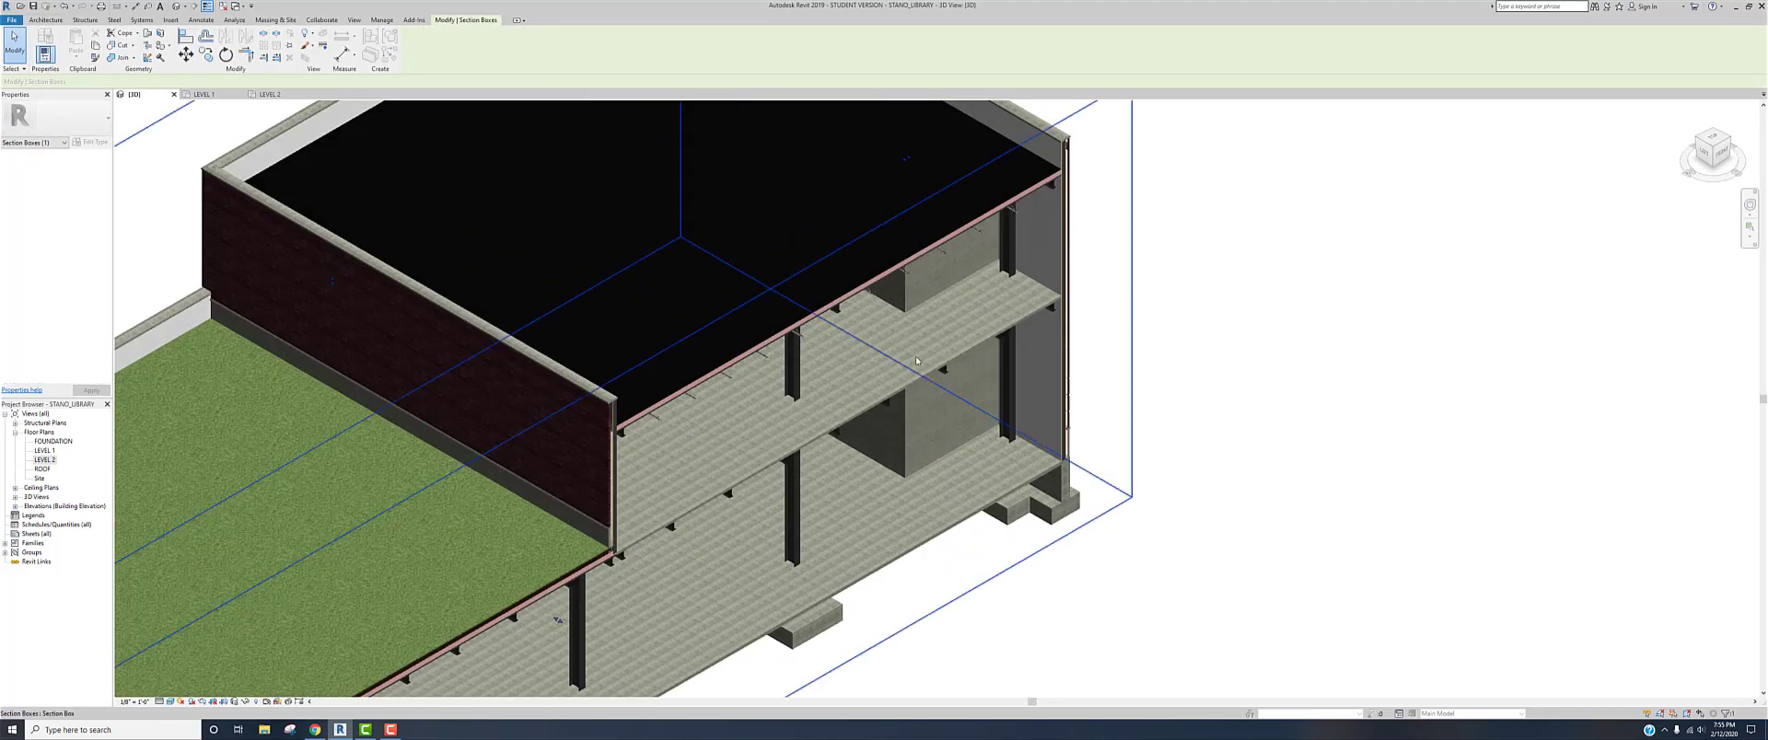
scroll(916, 361, "up", 3)
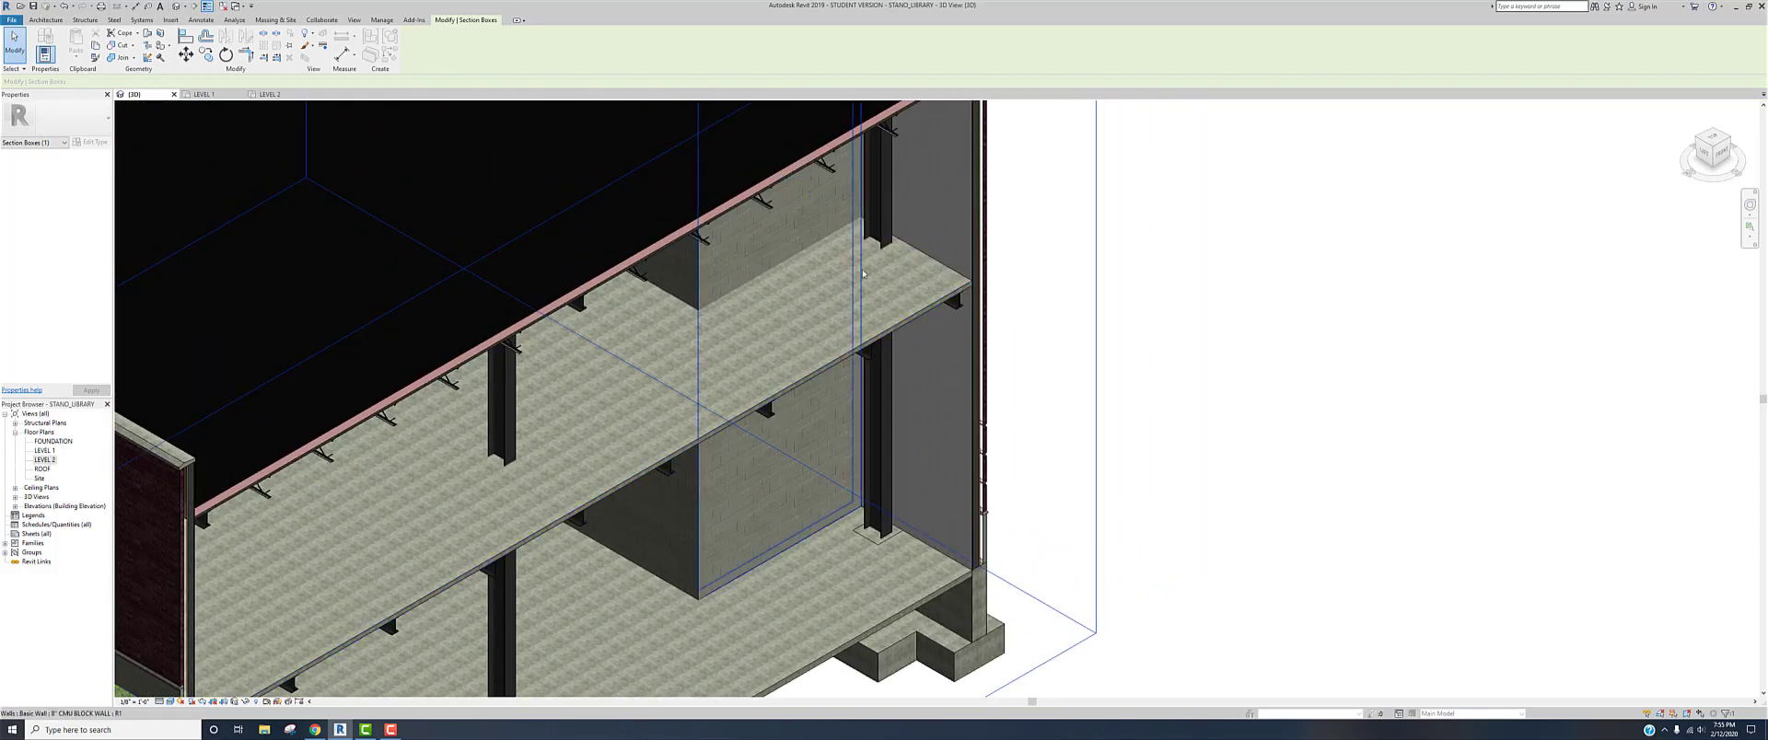
scroll(1220, 359, "down", 2)
scroll(1220, 369, "down", 2)
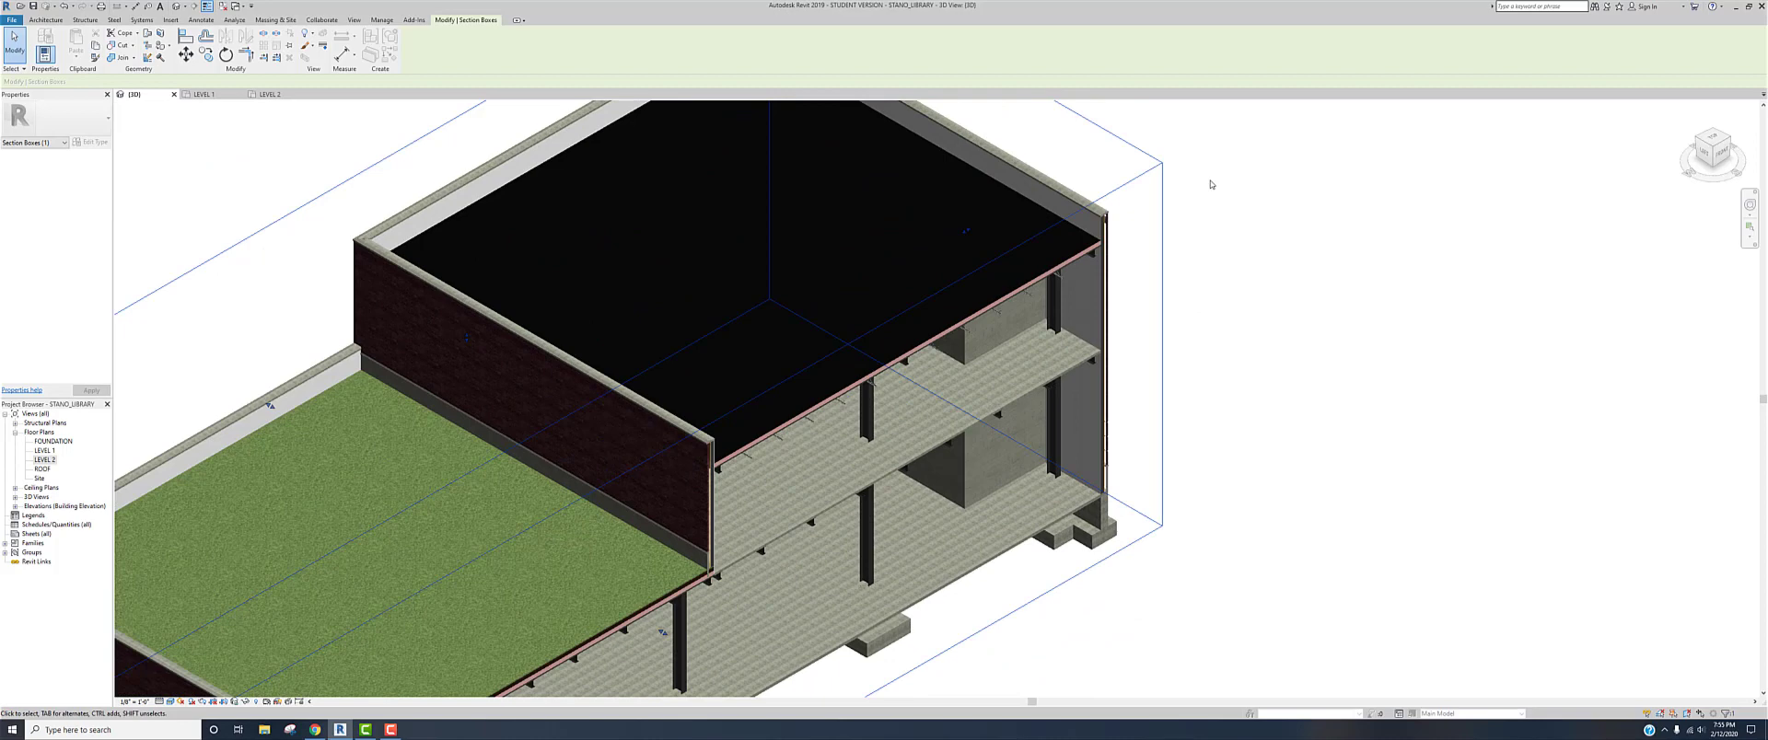
left_click(1127, 144)
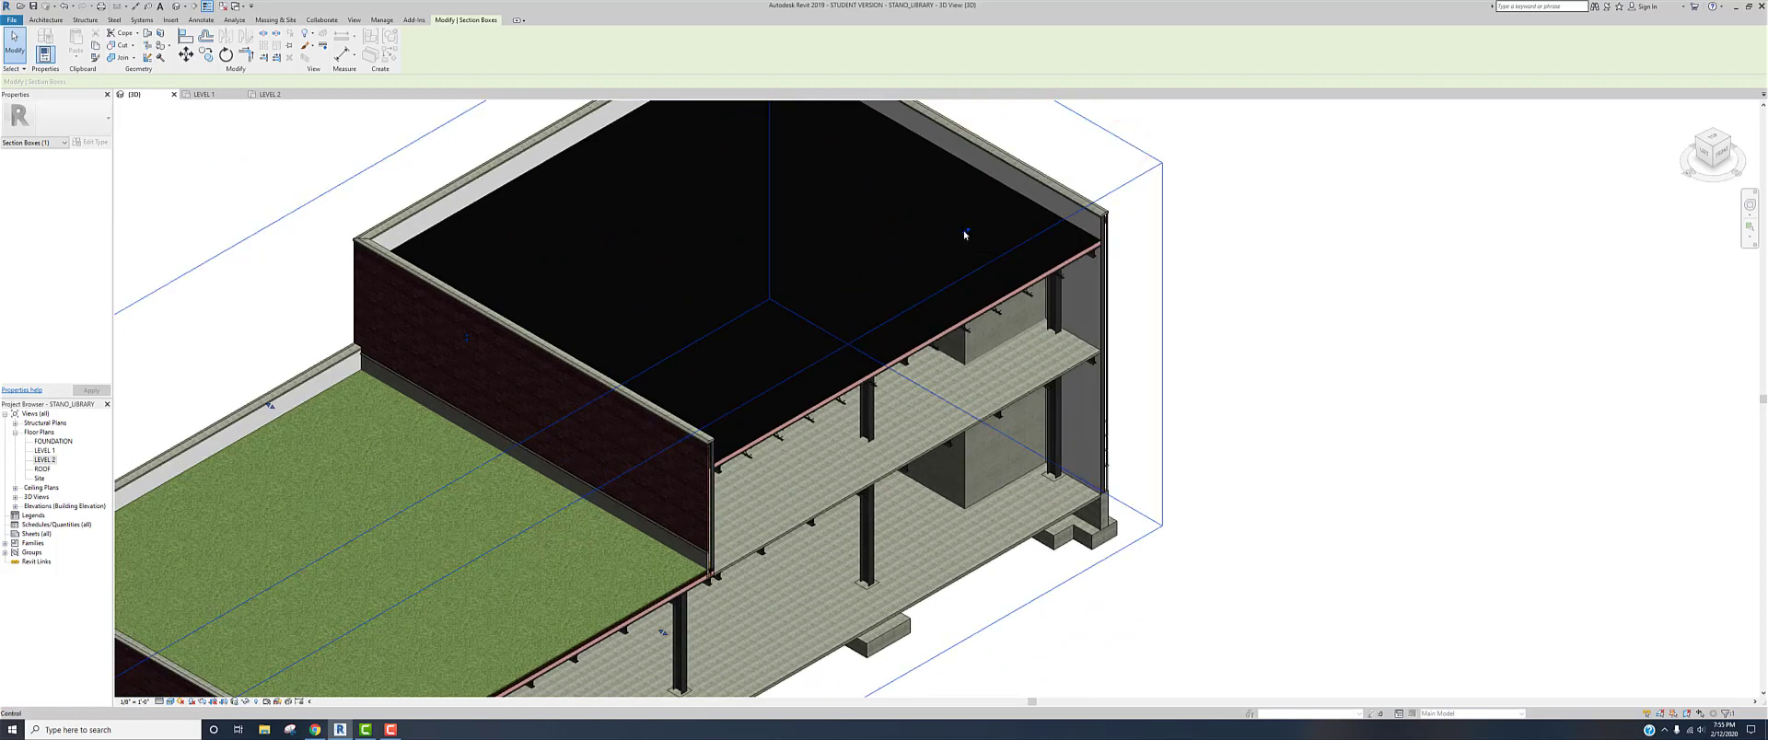
left_click_drag(964, 235, 884, 260)
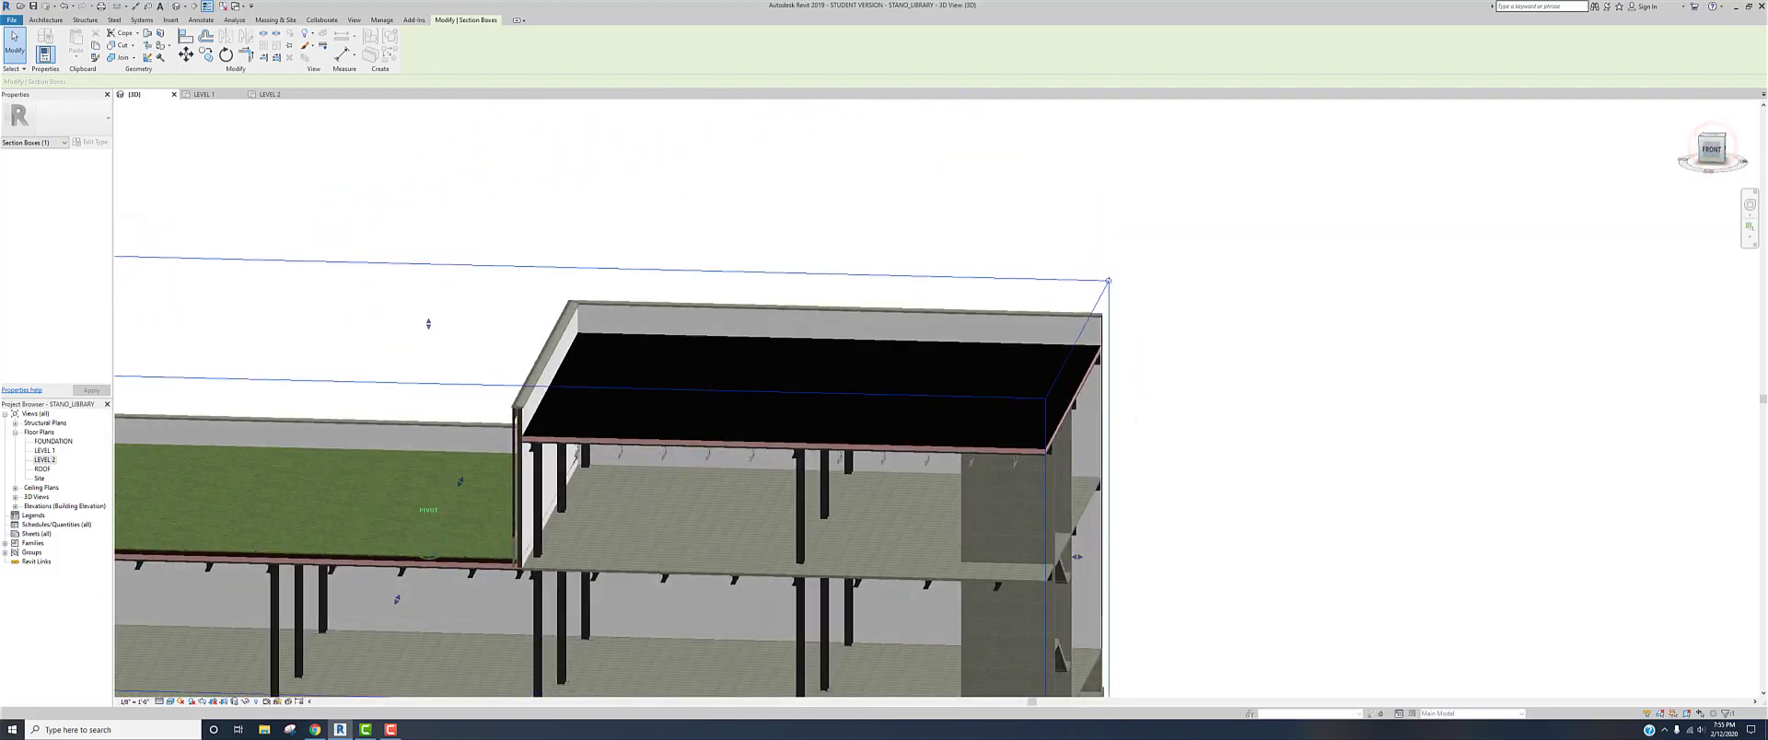
middle_click_drag(1040, 294, 1080, 138)
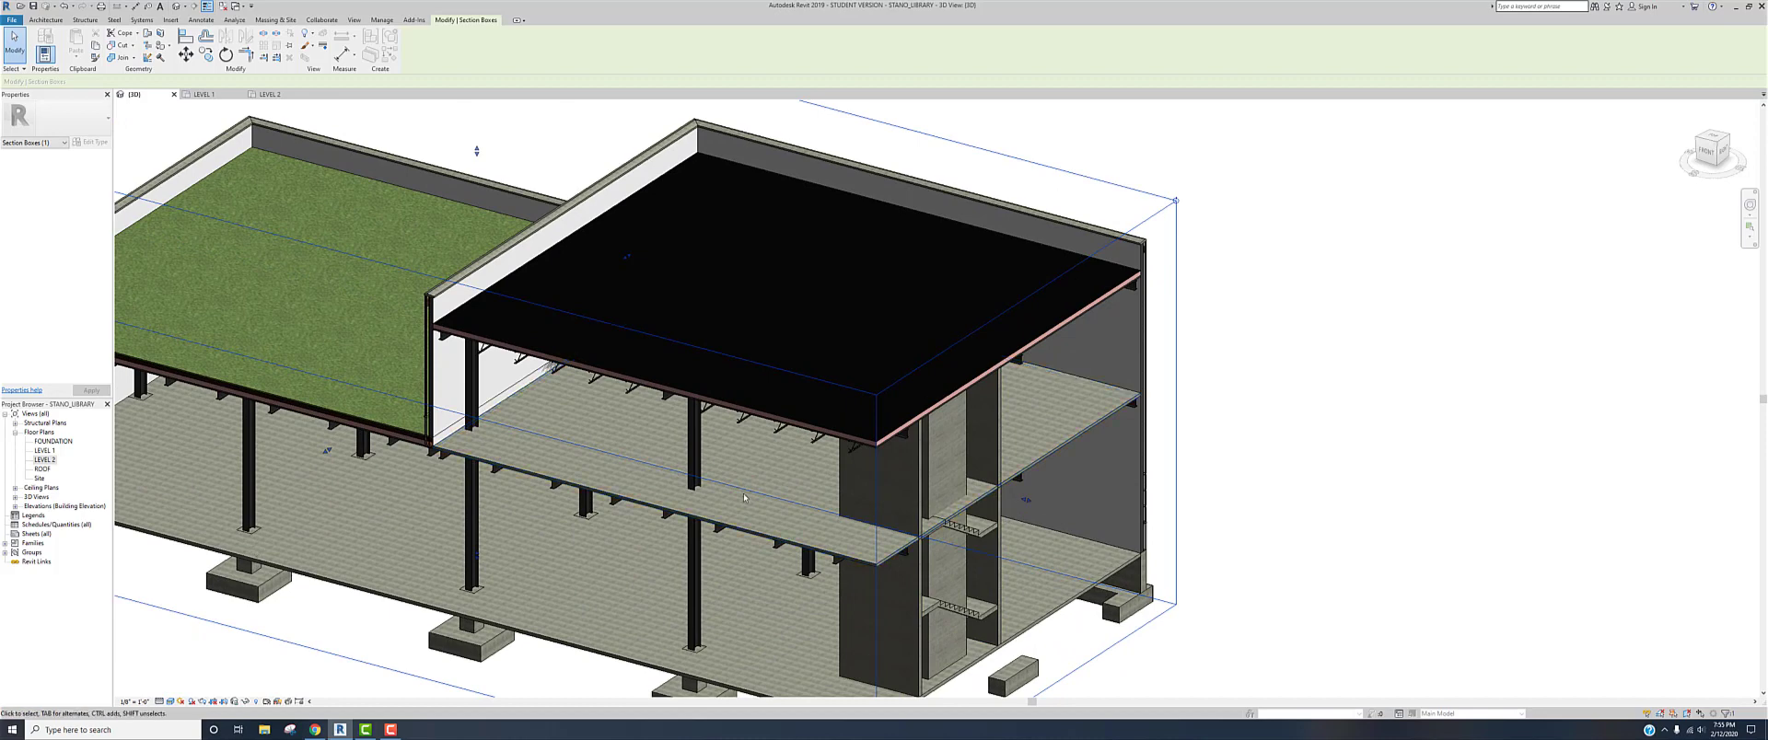
- Start editing the boundary of the LEVEL 2 floor and show it on the LEVEL 2 floor plan
left_click(1056, 447)
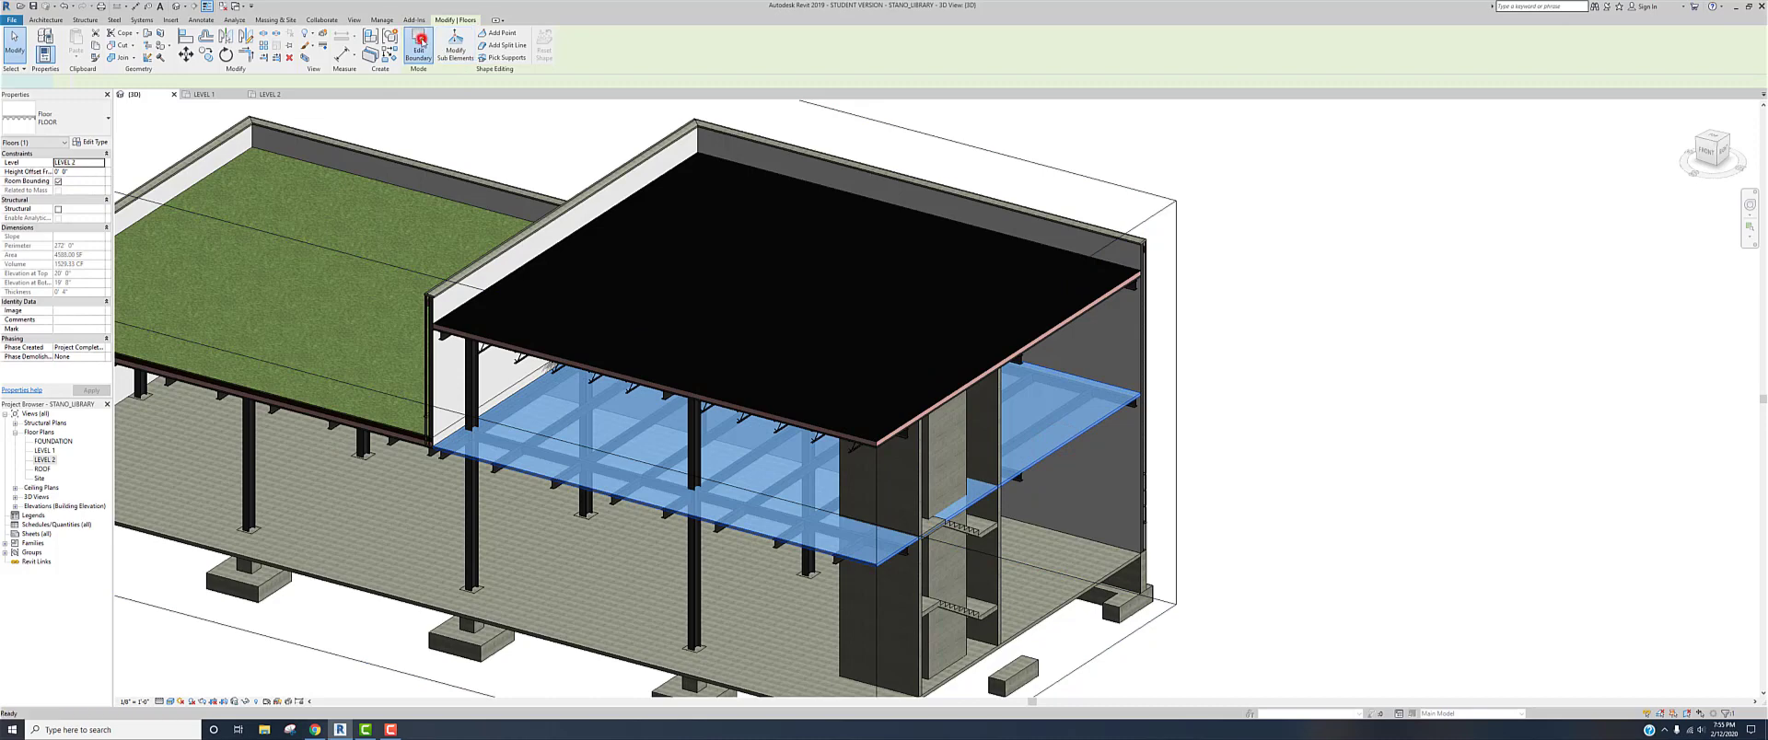
left_click(419, 46)
double_click(53, 462)
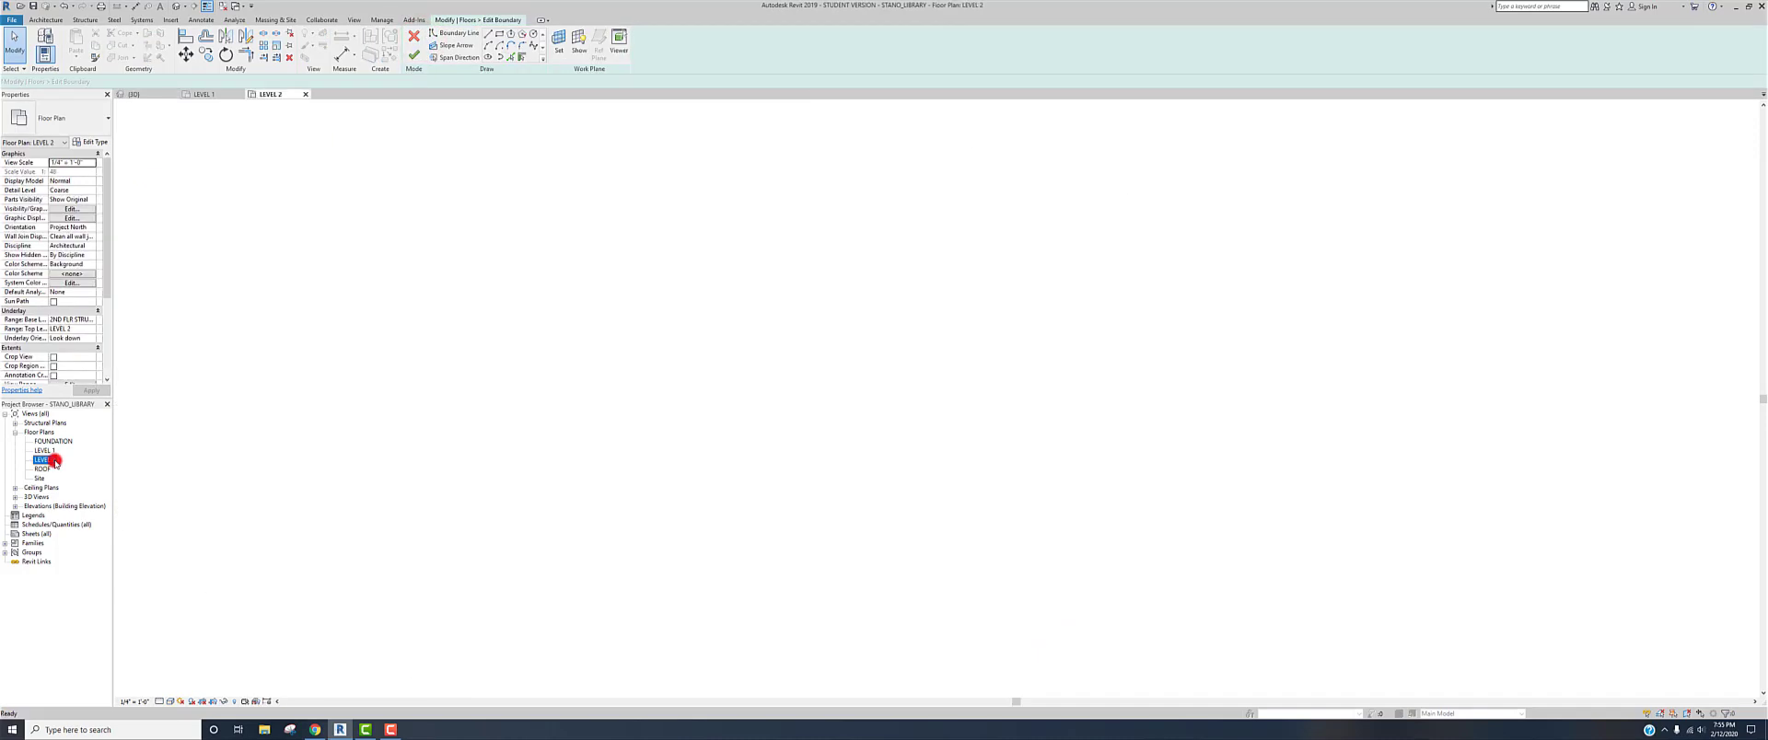
scroll(764, 504, "up", 4)
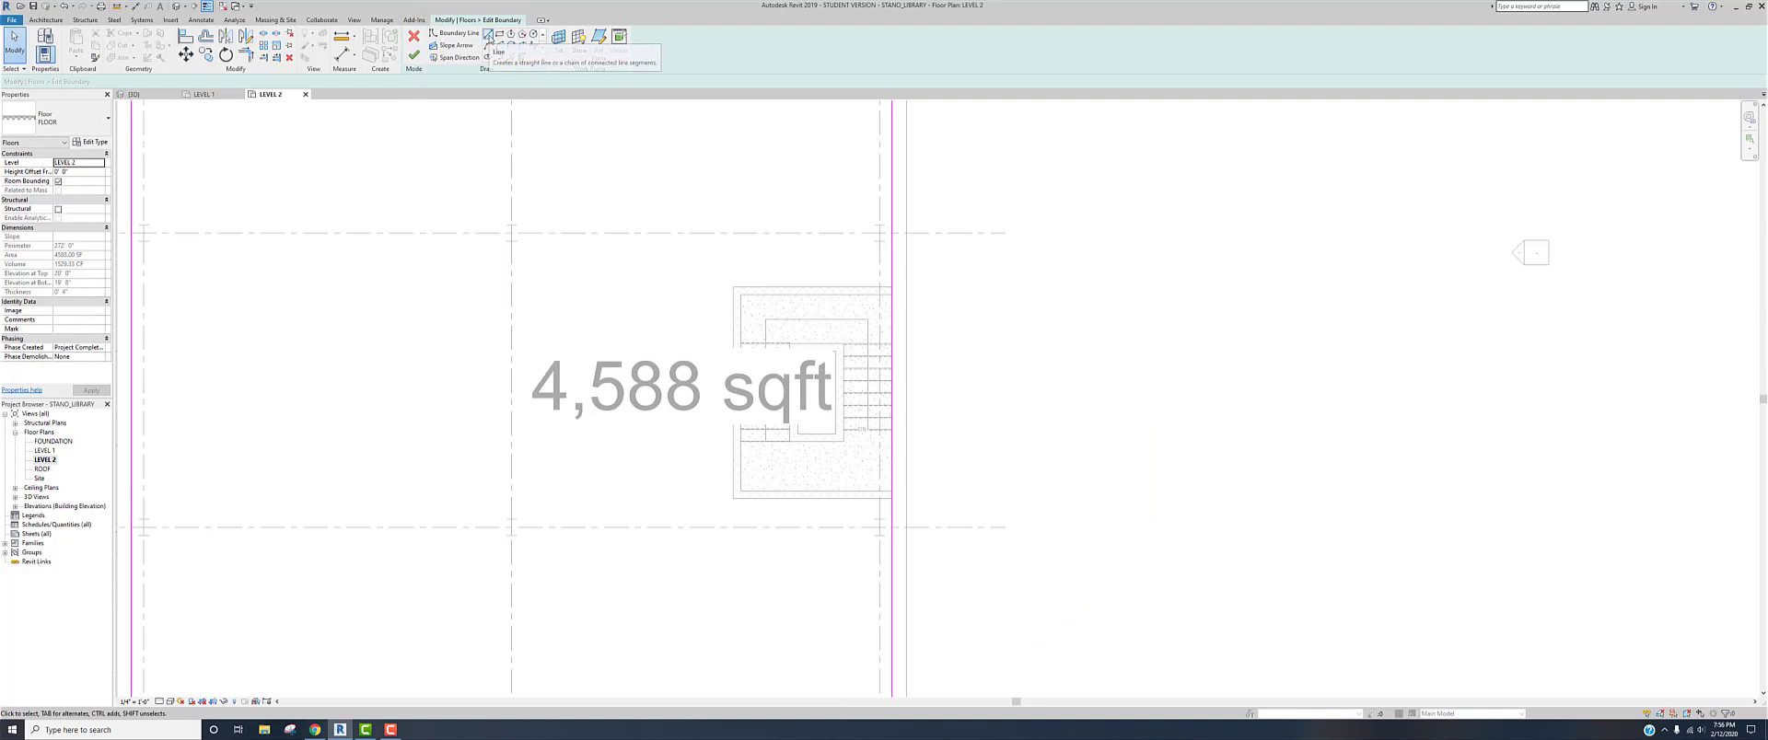
- Draw three connected floor boundary lines along the outer faces of the stair shaft's block walls, starting and ending at the exterior wall
left_click(488, 34)
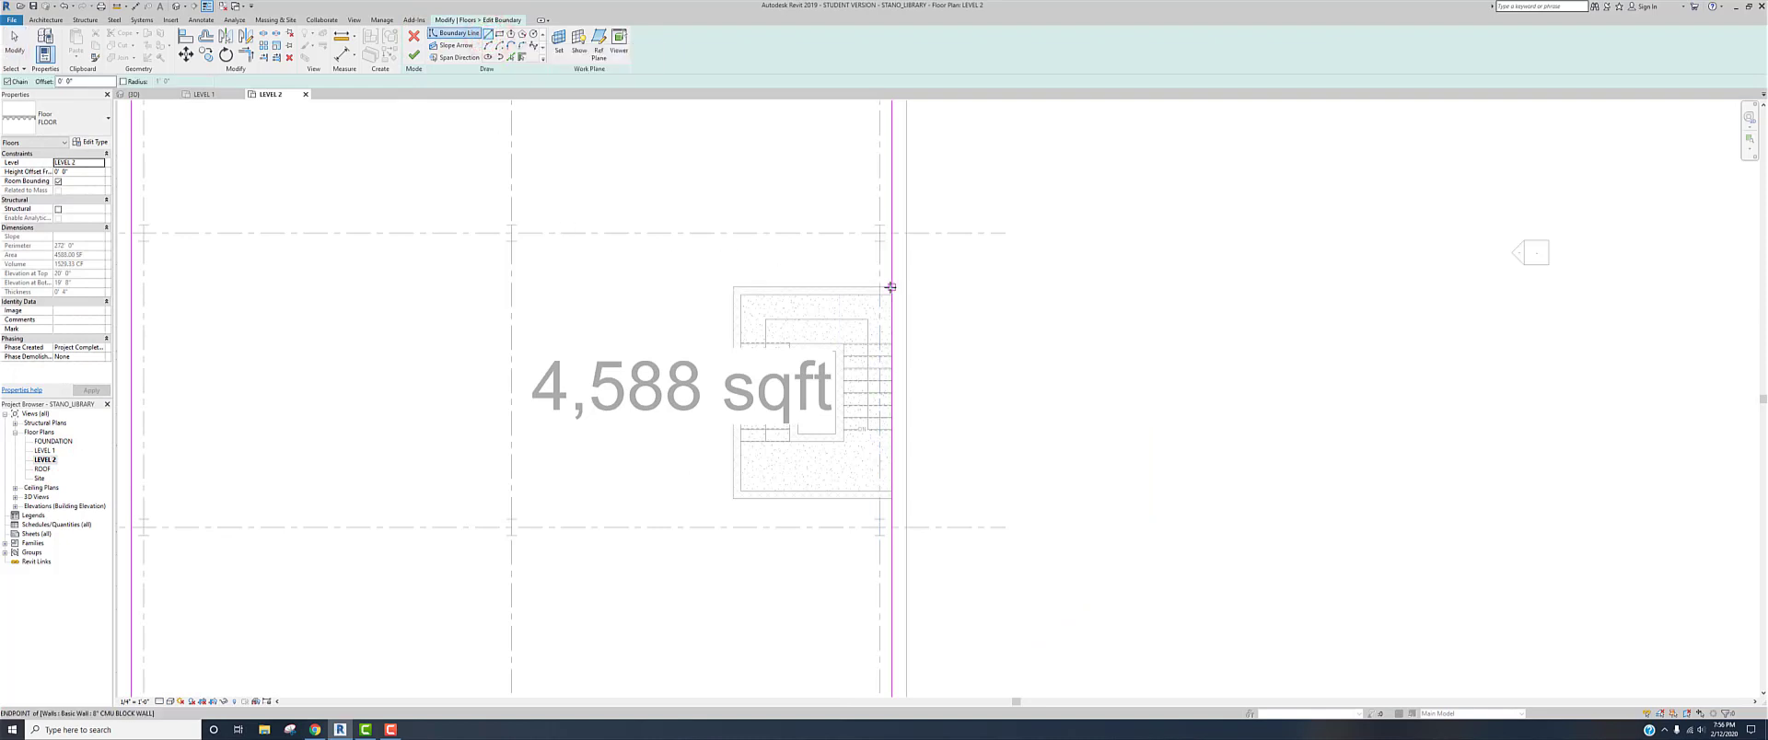
left_click(890, 287)
left_click(734, 286)
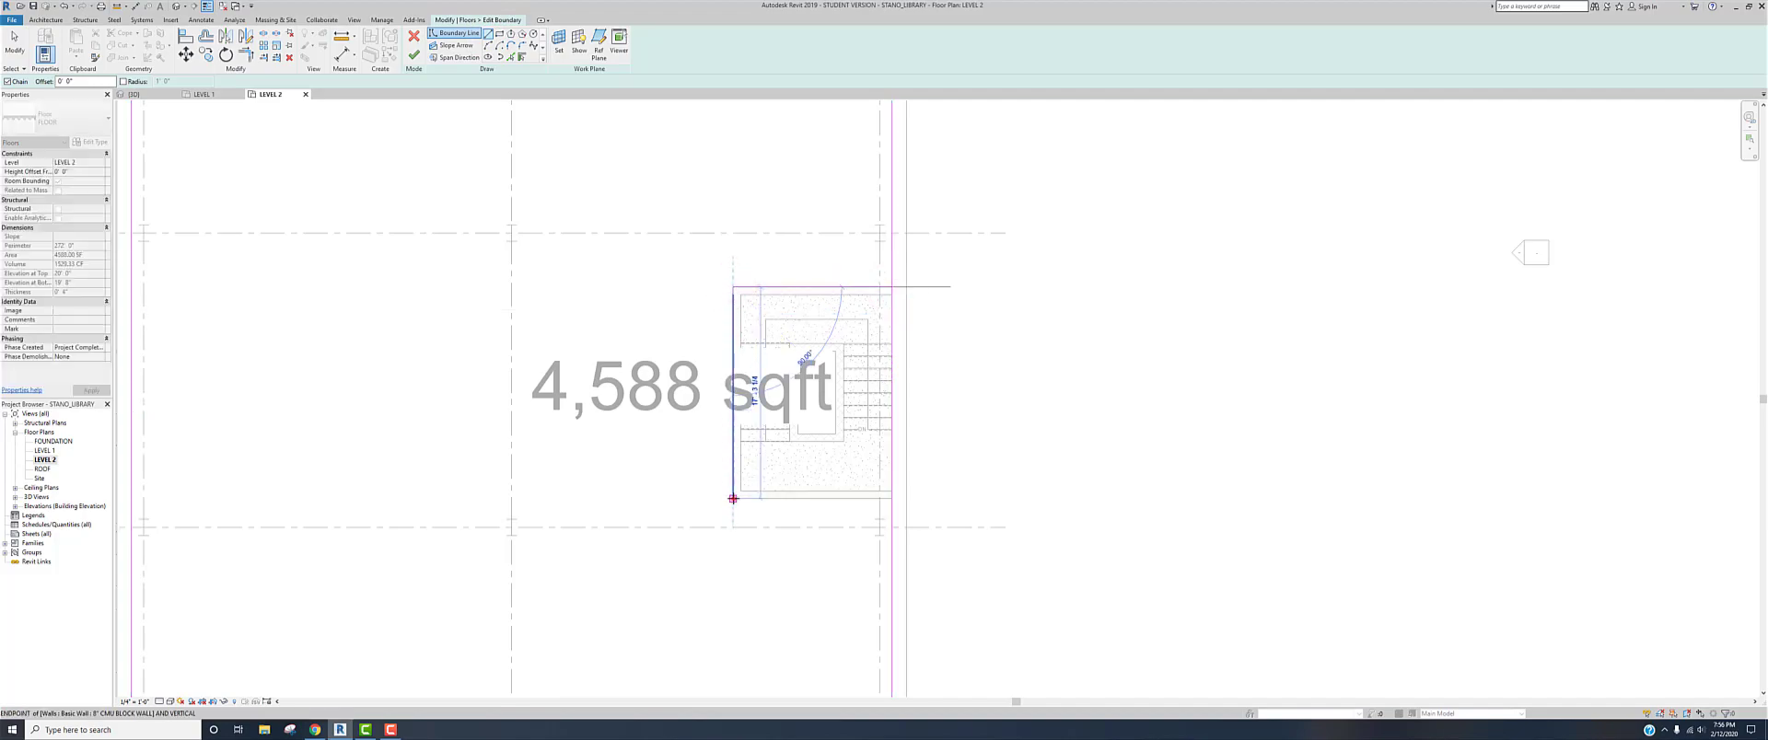
left_click(734, 497)
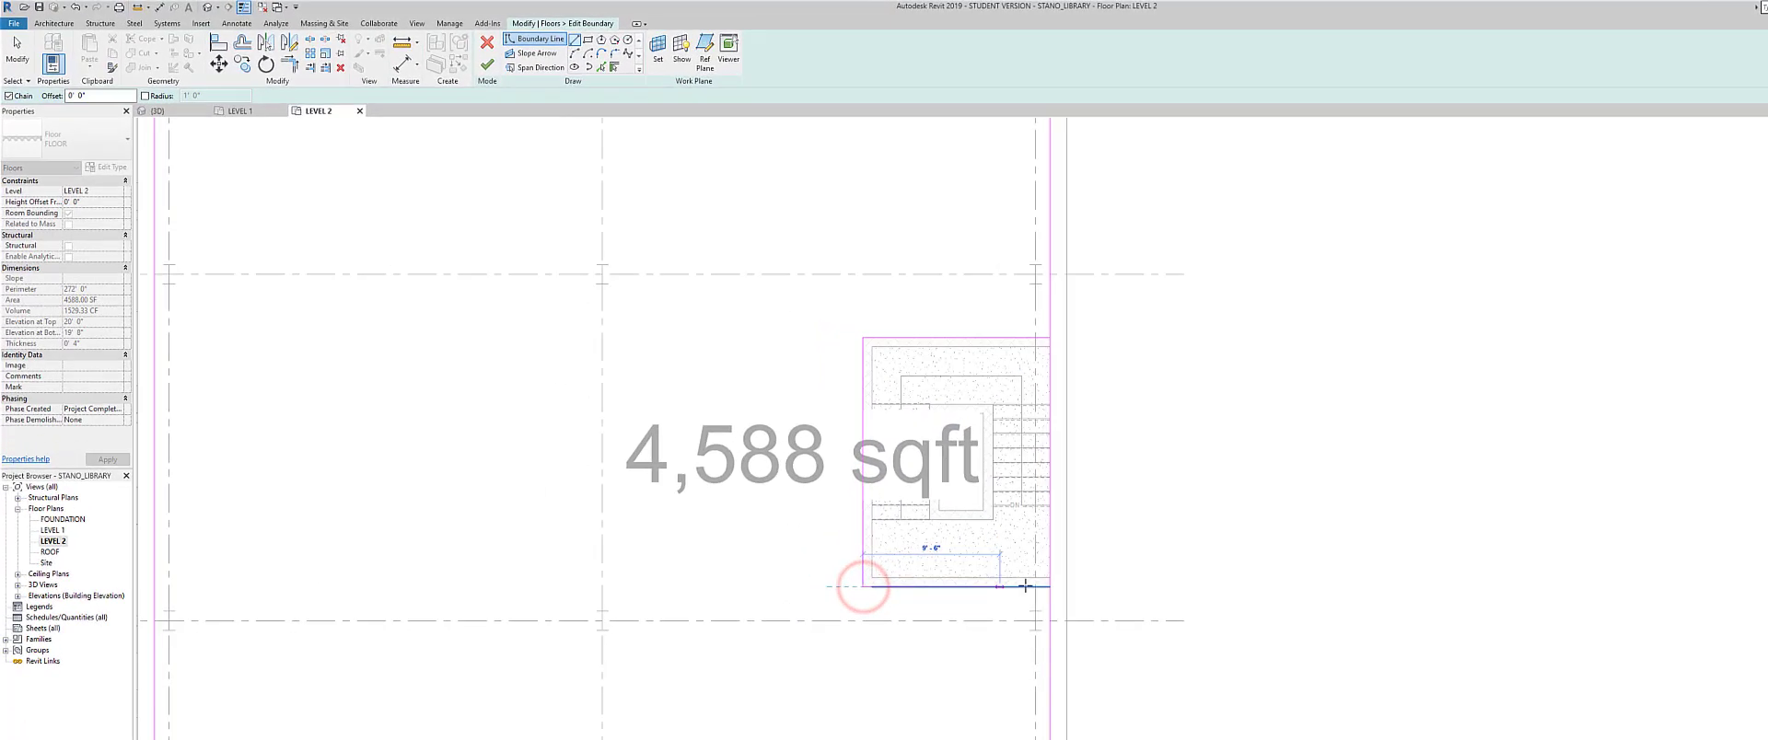
left_click(1050, 586)
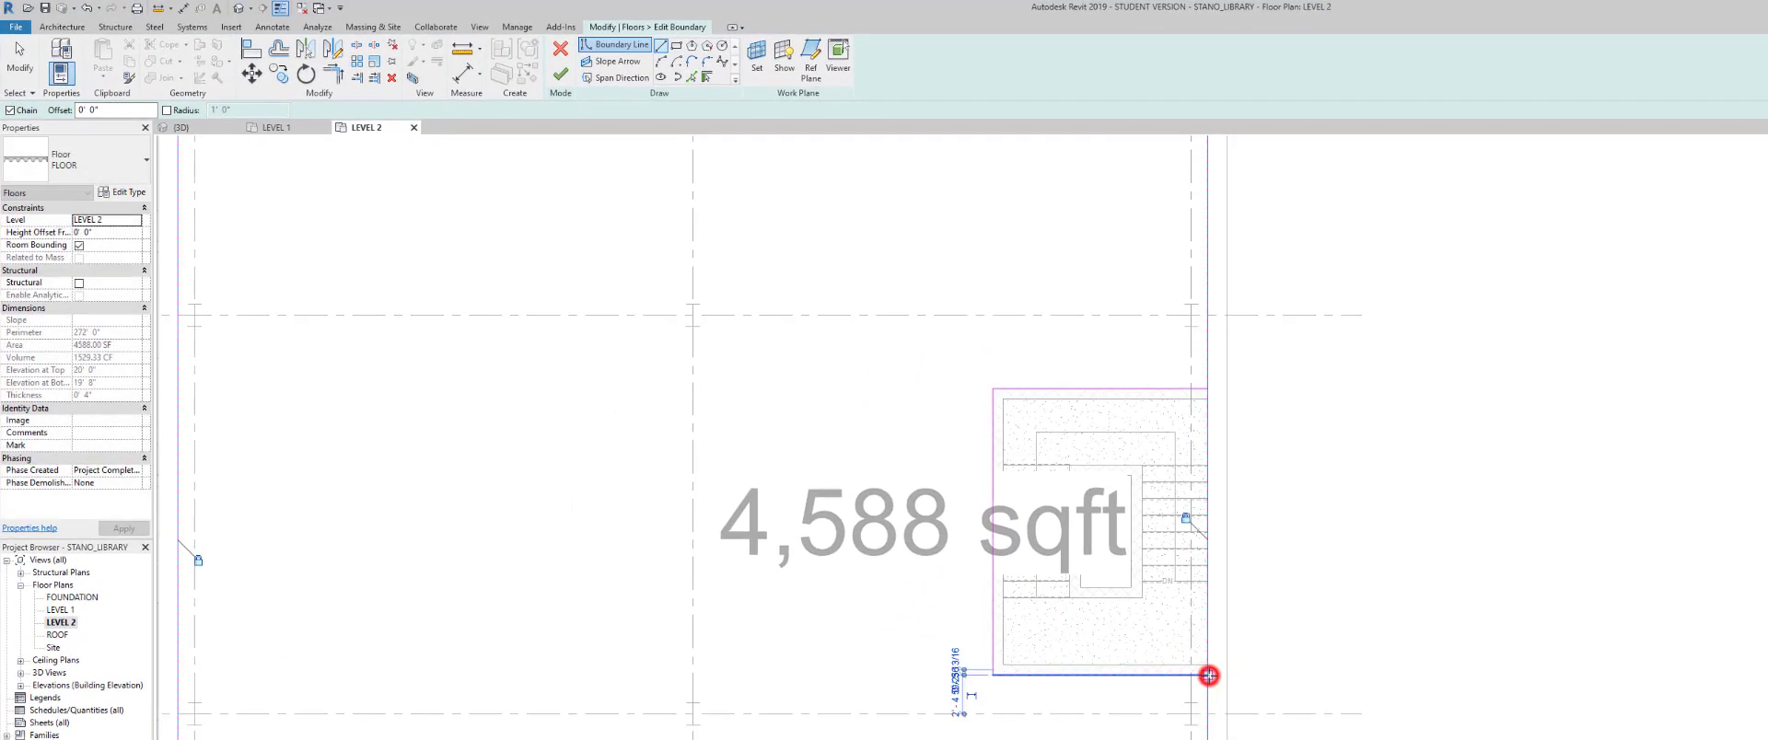
right_click(772, 637)
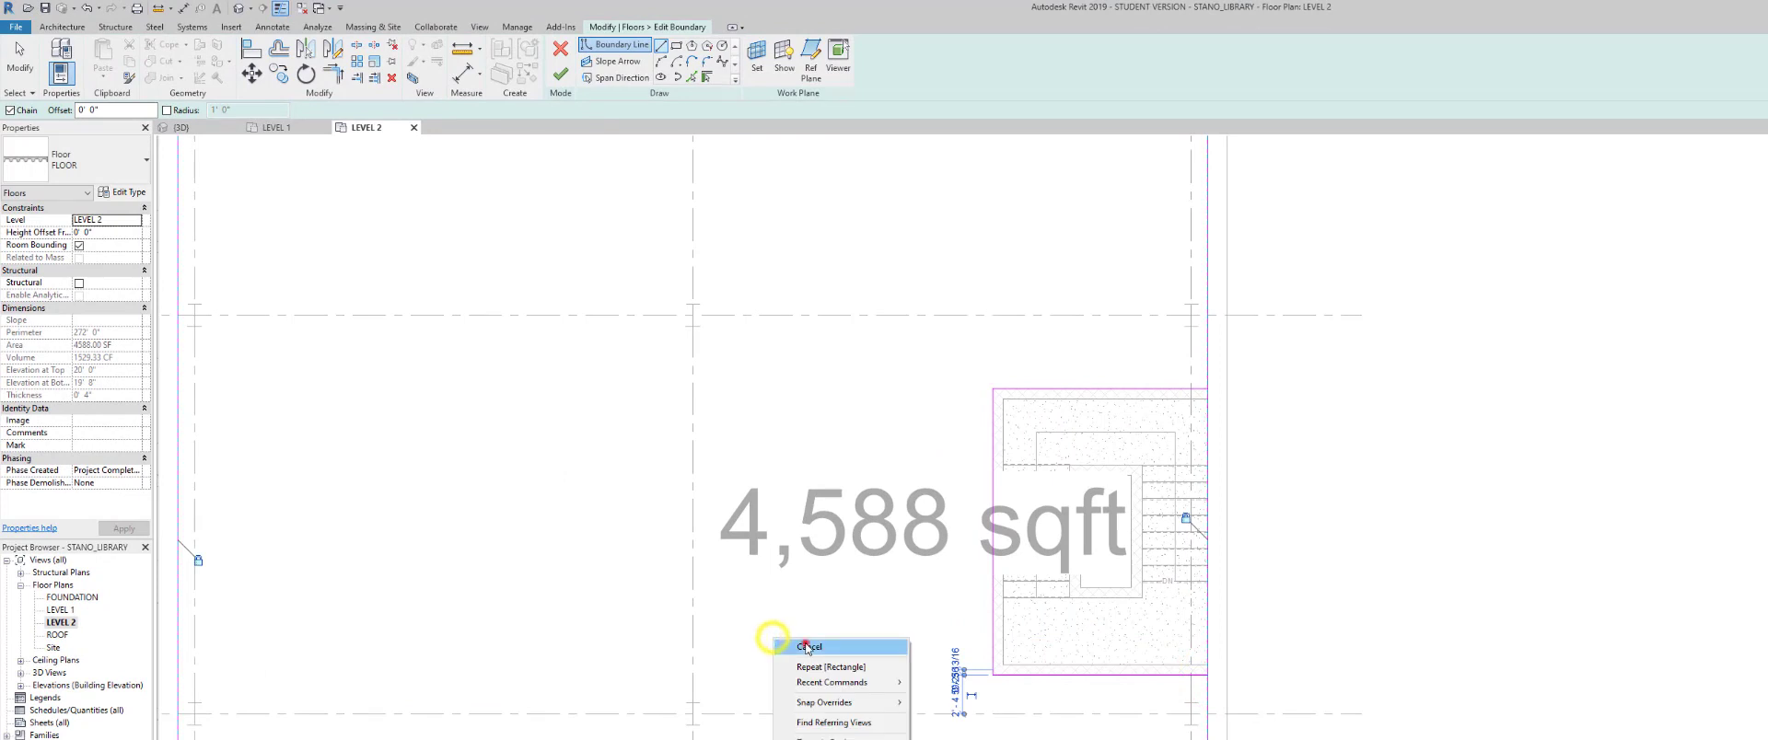
left_click(806, 641)
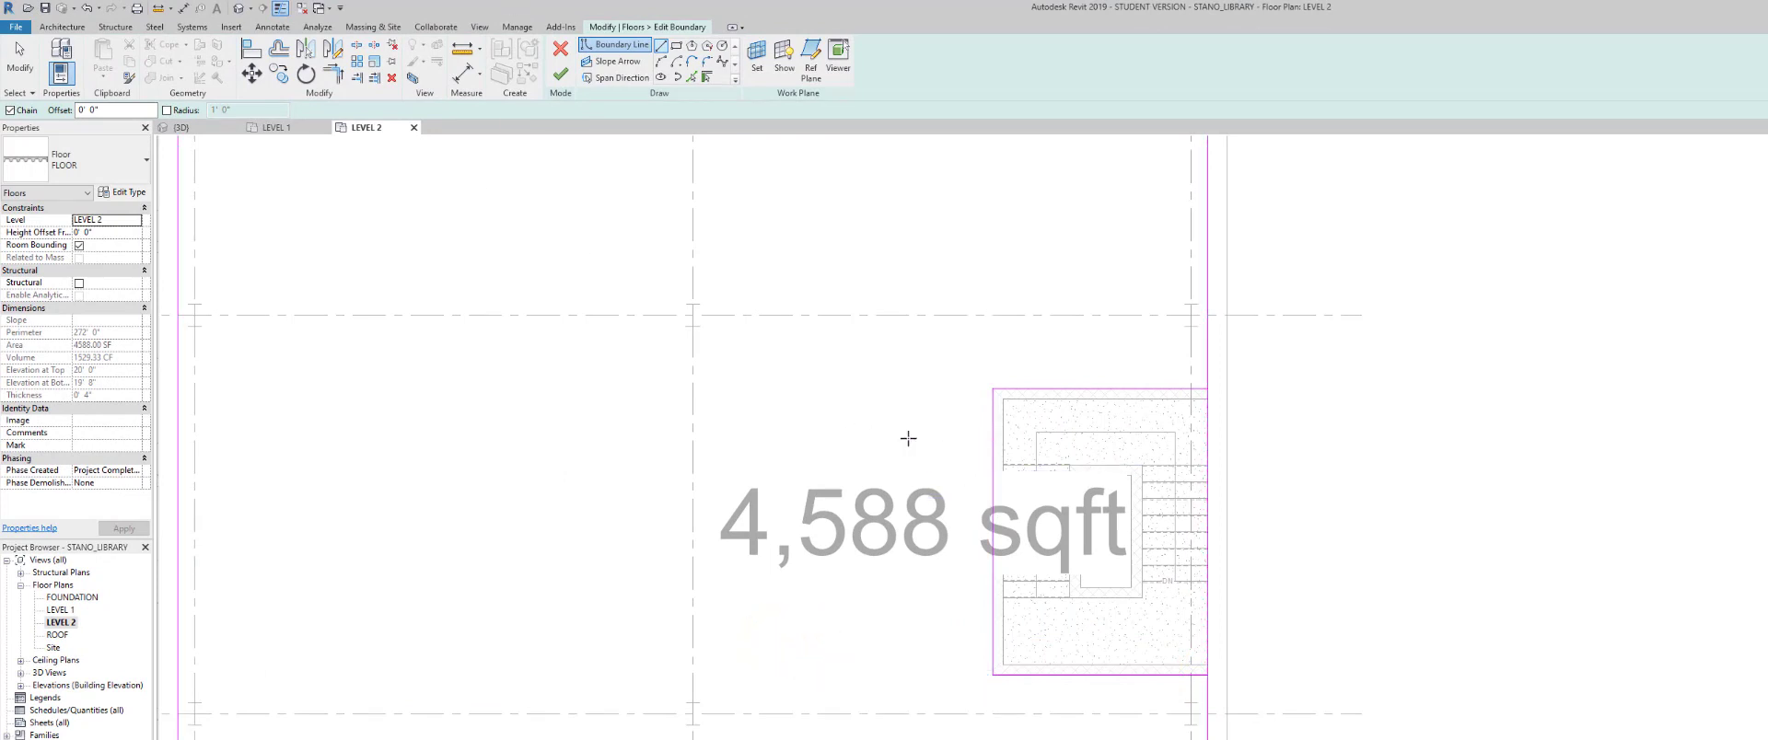
- Split the floor's boundary line along the exterior wall at a point between the stair shaft's two side walls
middle_click_drag(908, 438, 857, 328)
scroll(1165, 386, "up", 3)
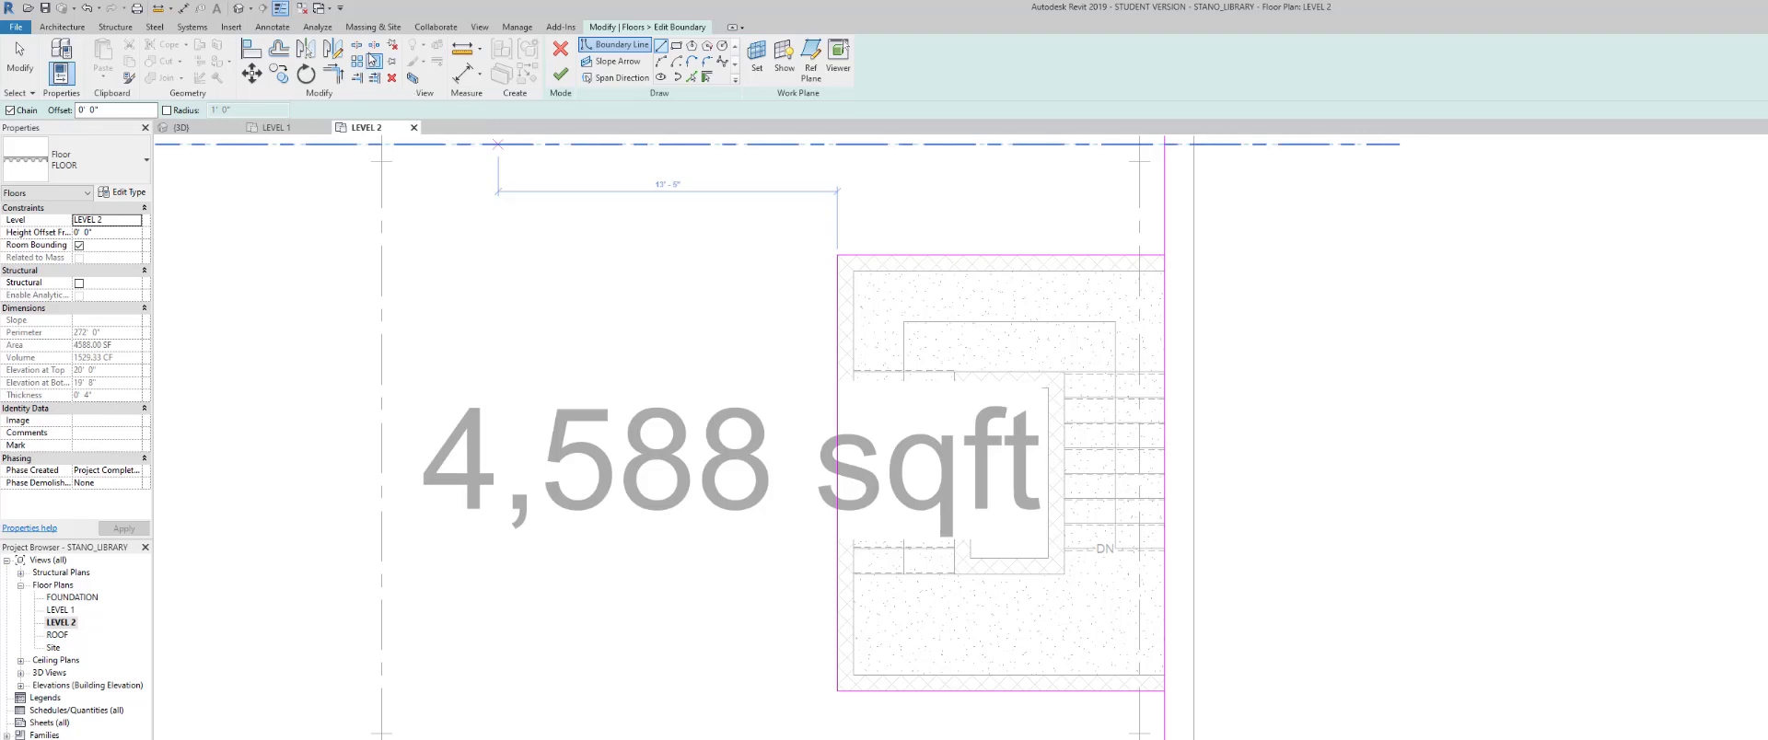
left_click(356, 44)
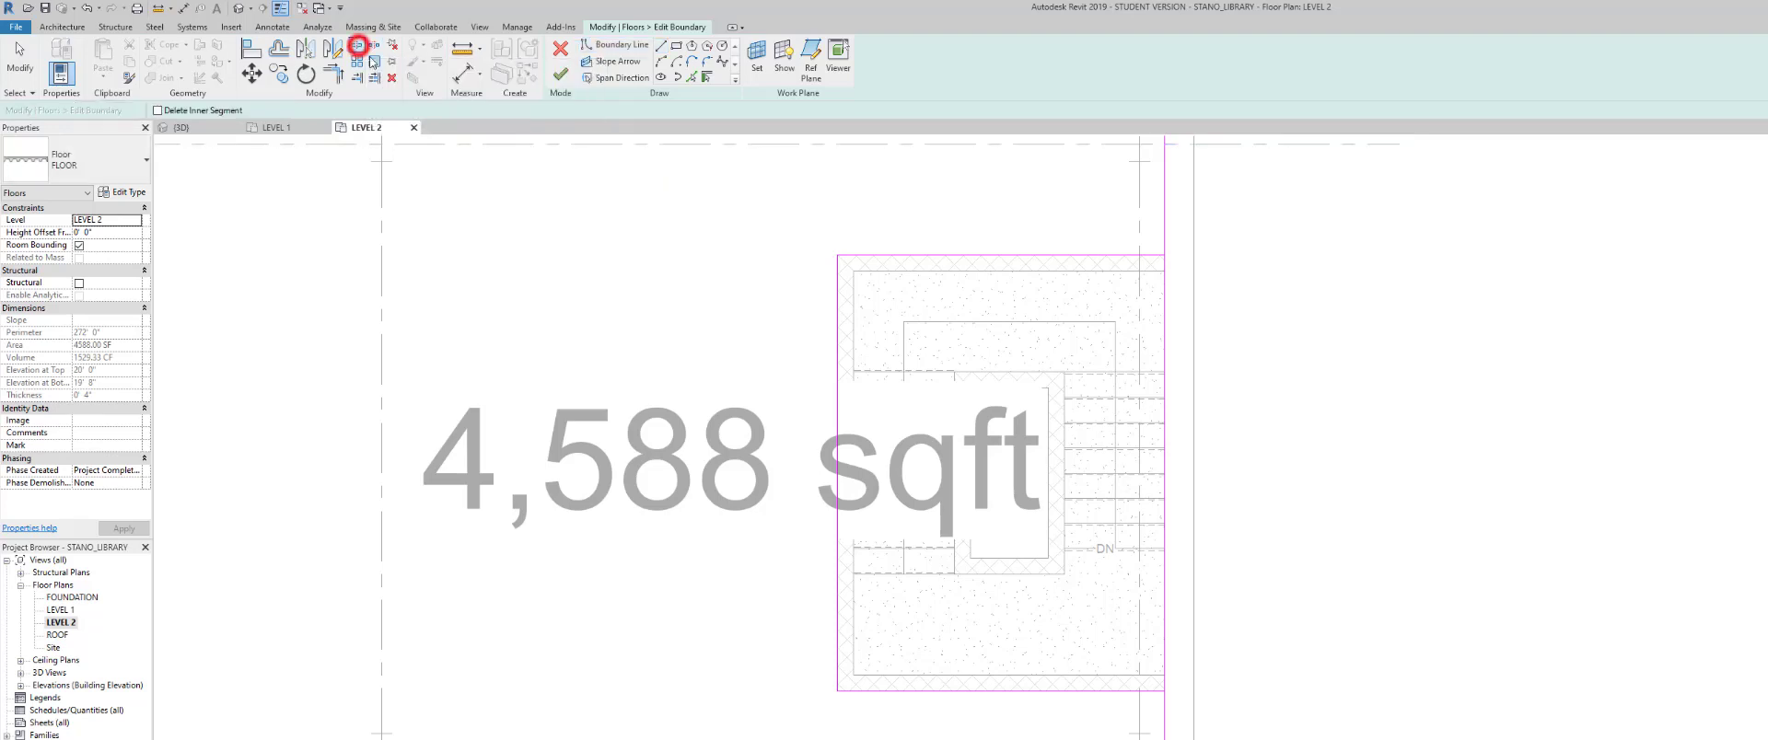
left_click(1165, 355)
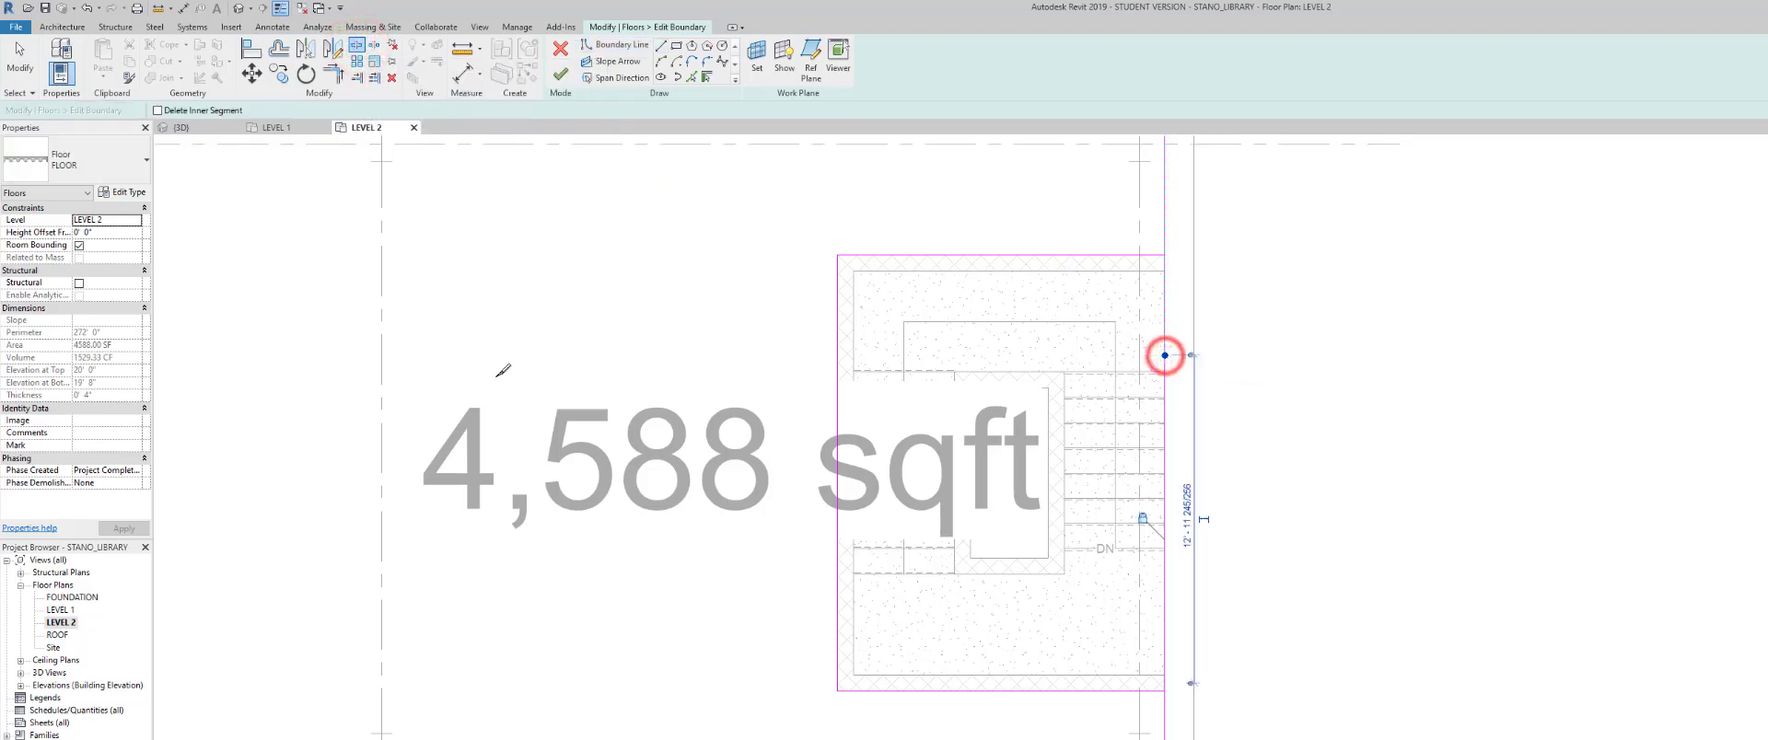
right_click(596, 300)
left_click(623, 300)
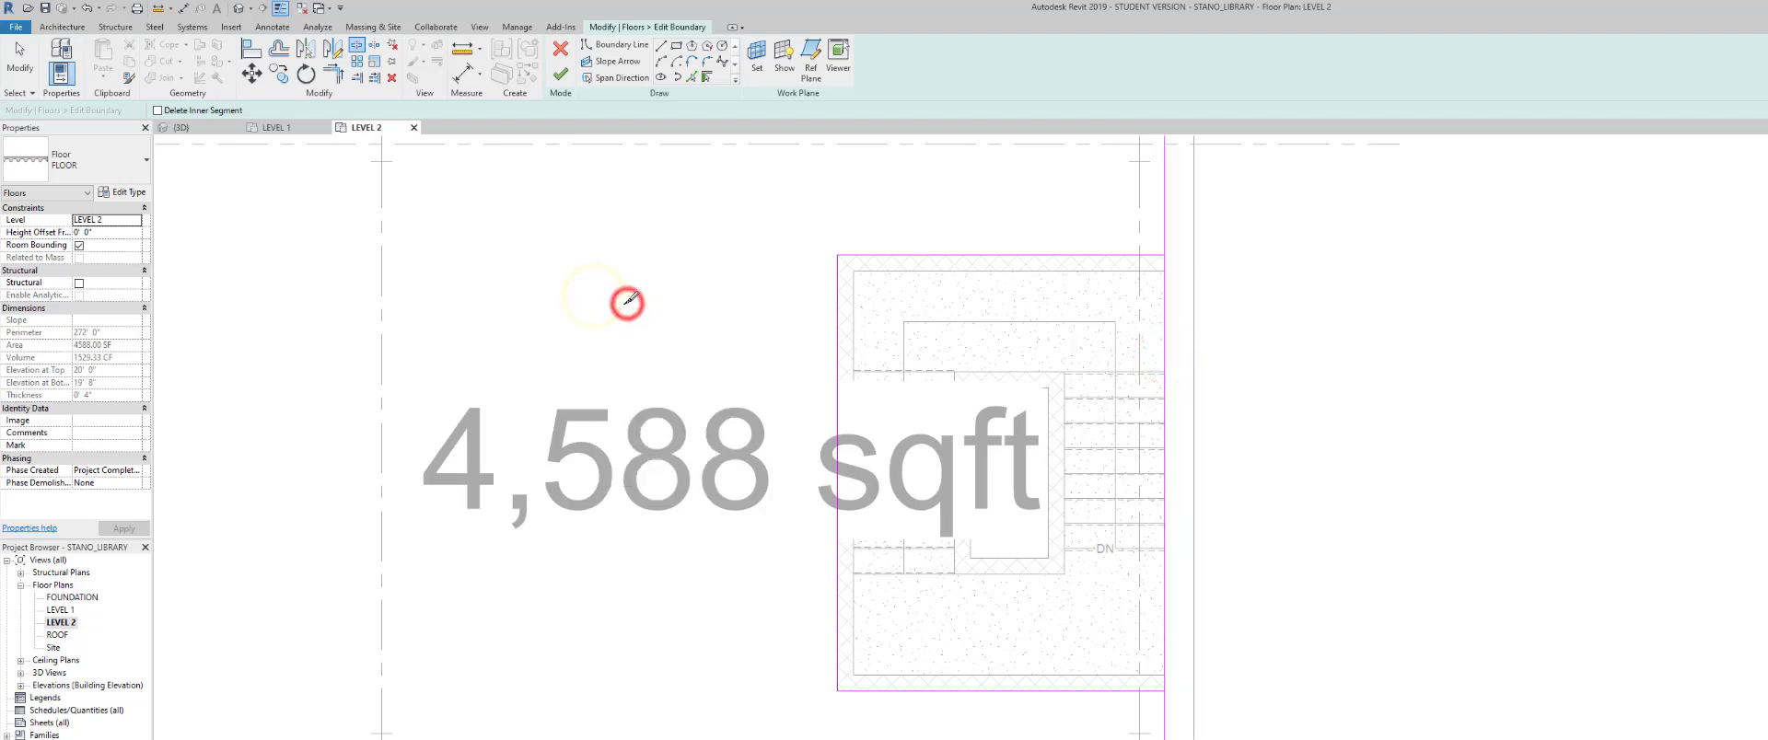
right_click(613, 240)
left_click(624, 248)
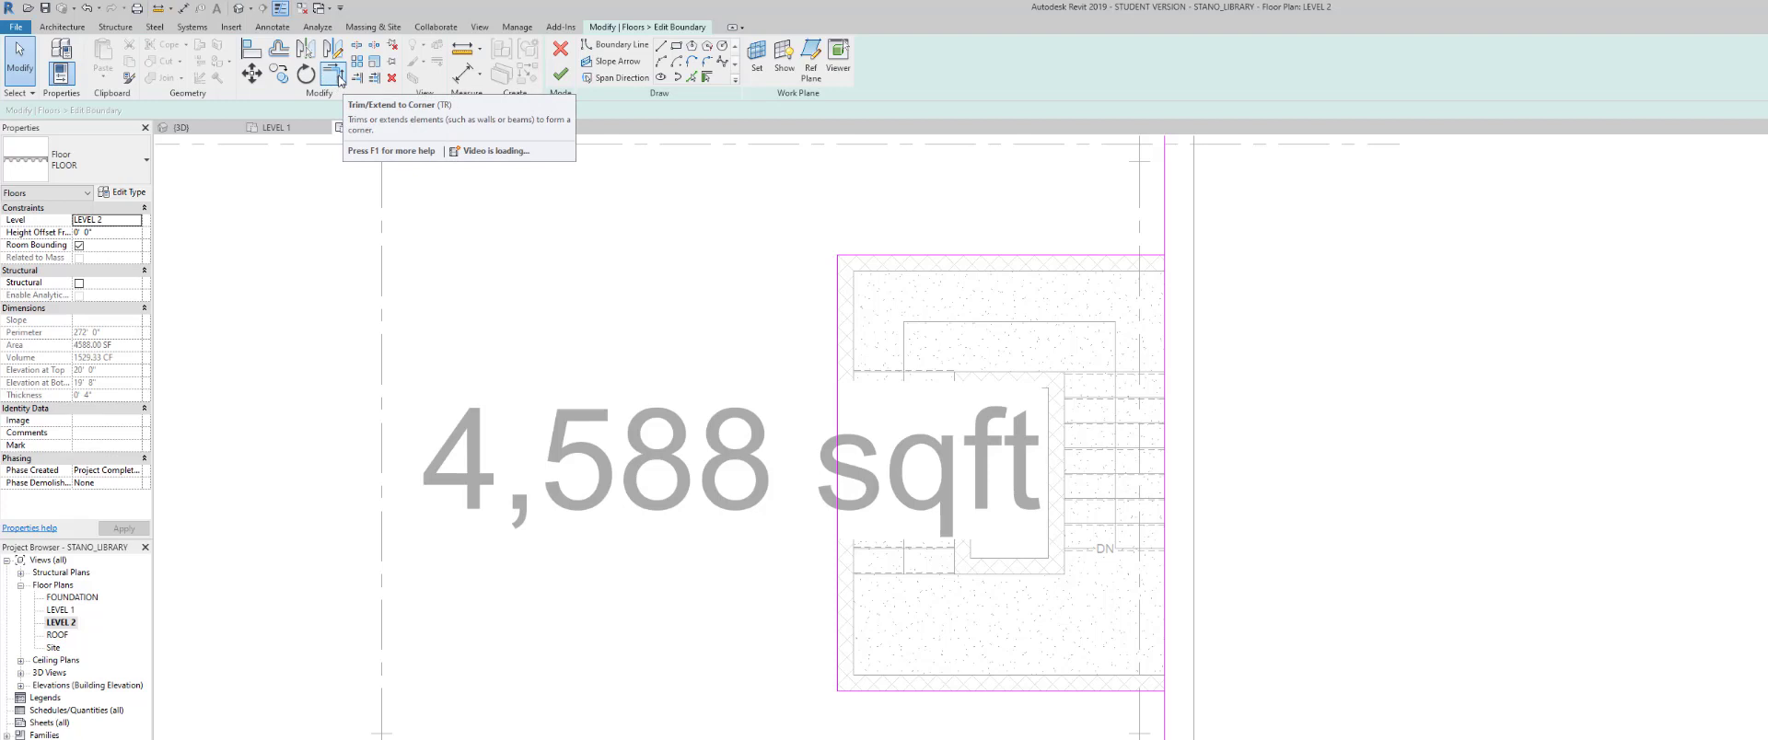
- Trim the exterior wall boundary segments to corners with the two shaft side lines, and finish the floor boundary edit
left_click(337, 76)
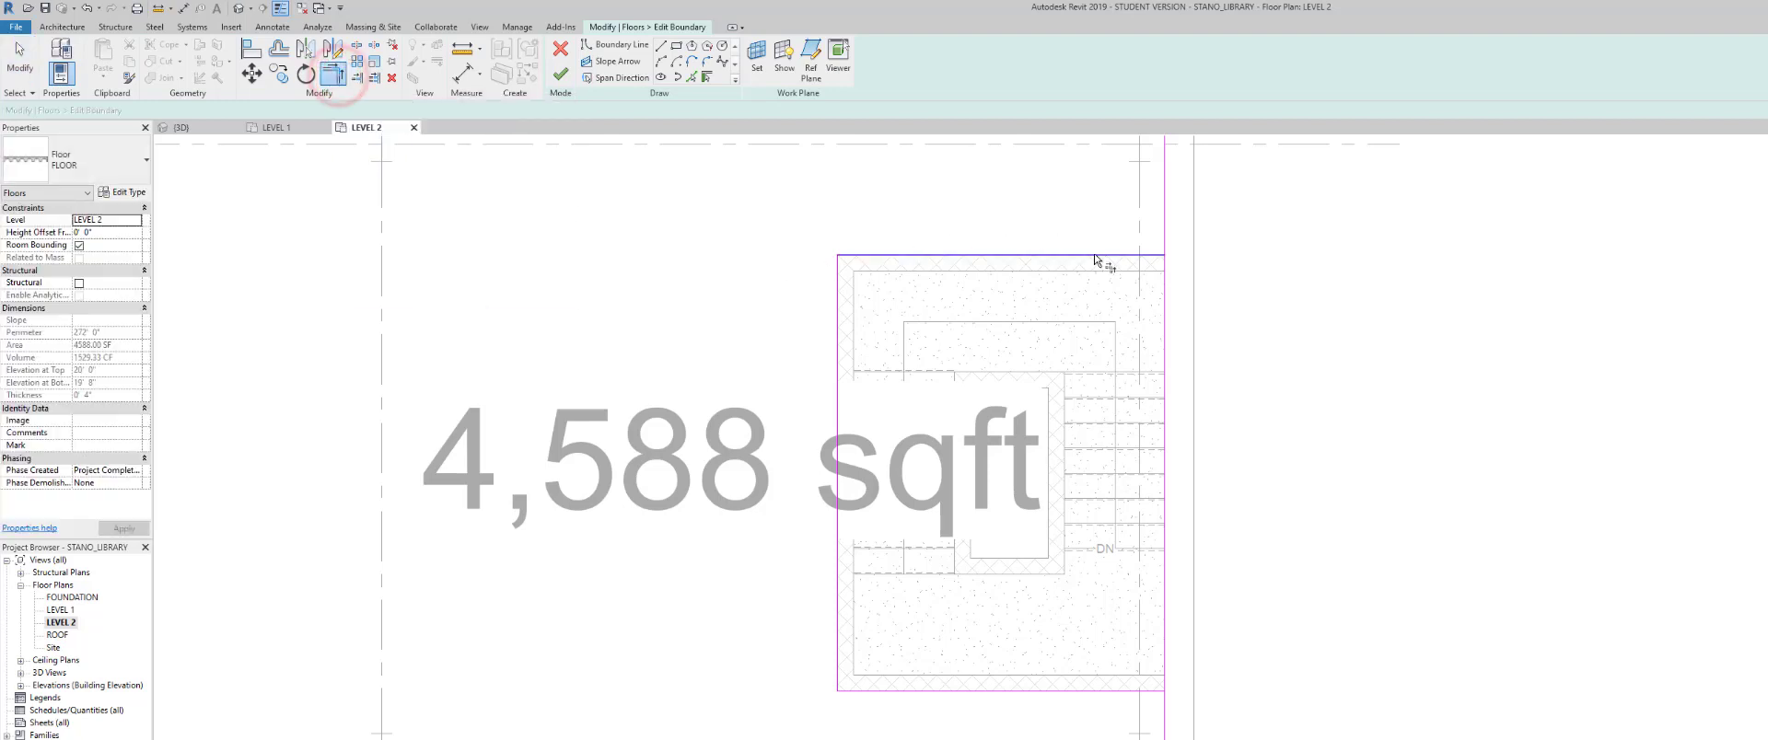
left_click(1094, 255)
left_click(1168, 221)
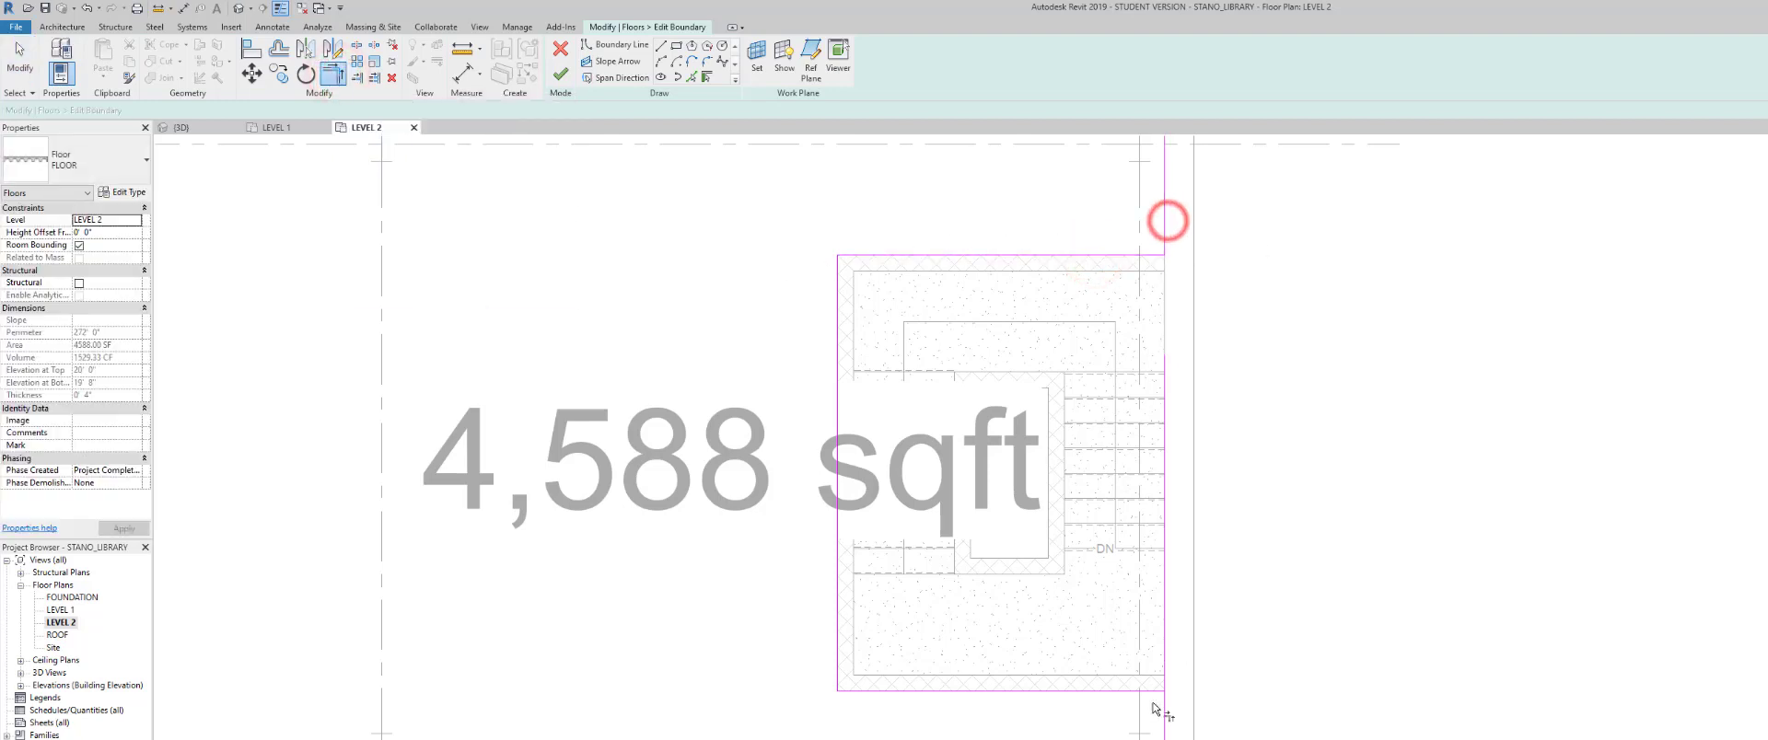
left_click(1095, 693)
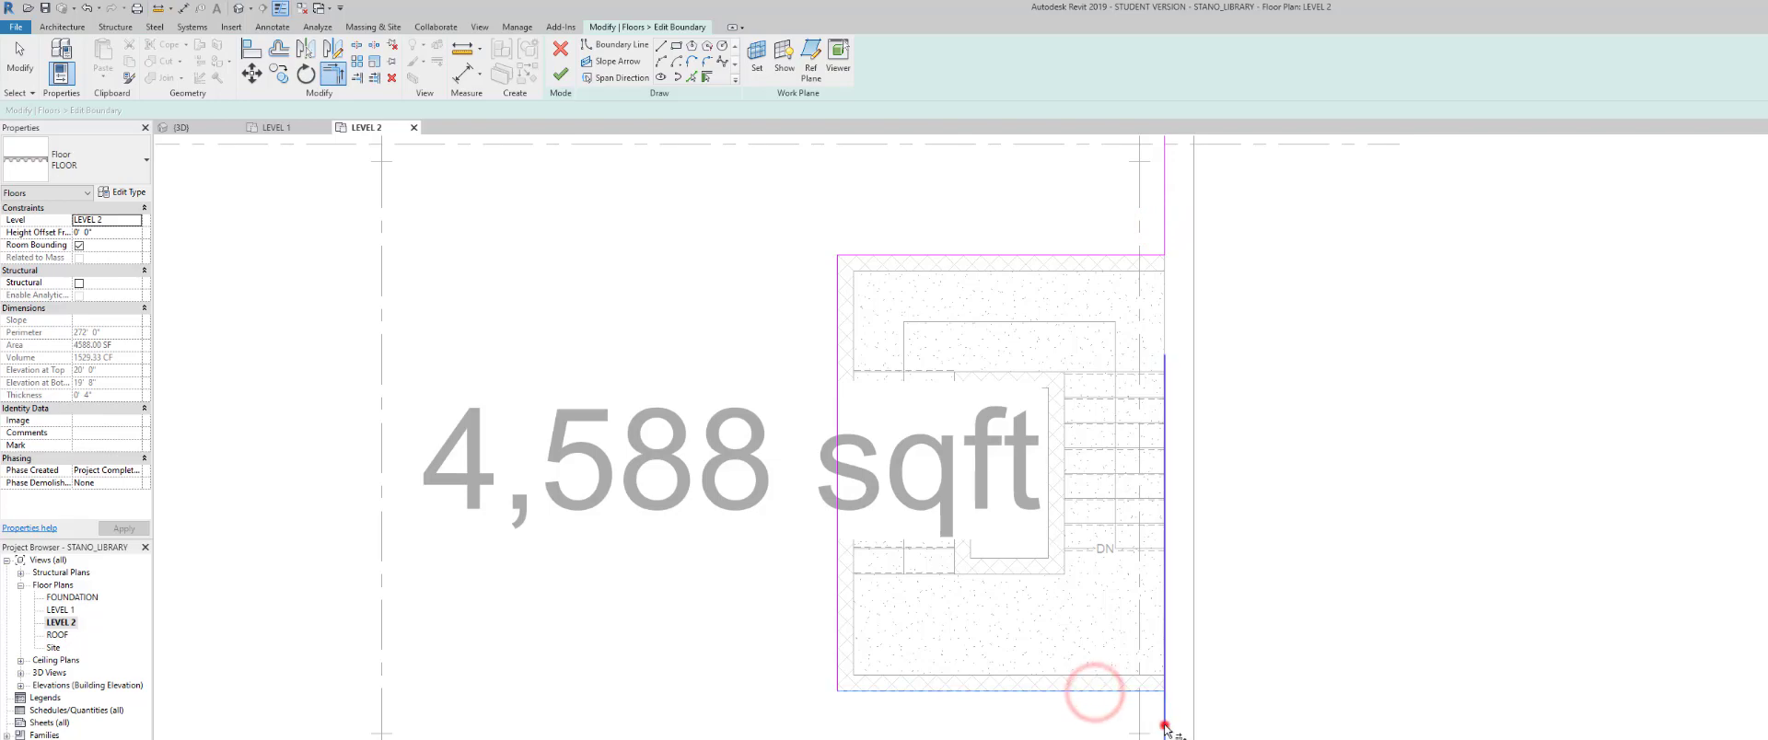
left_click(1164, 718)
left_click(561, 74)
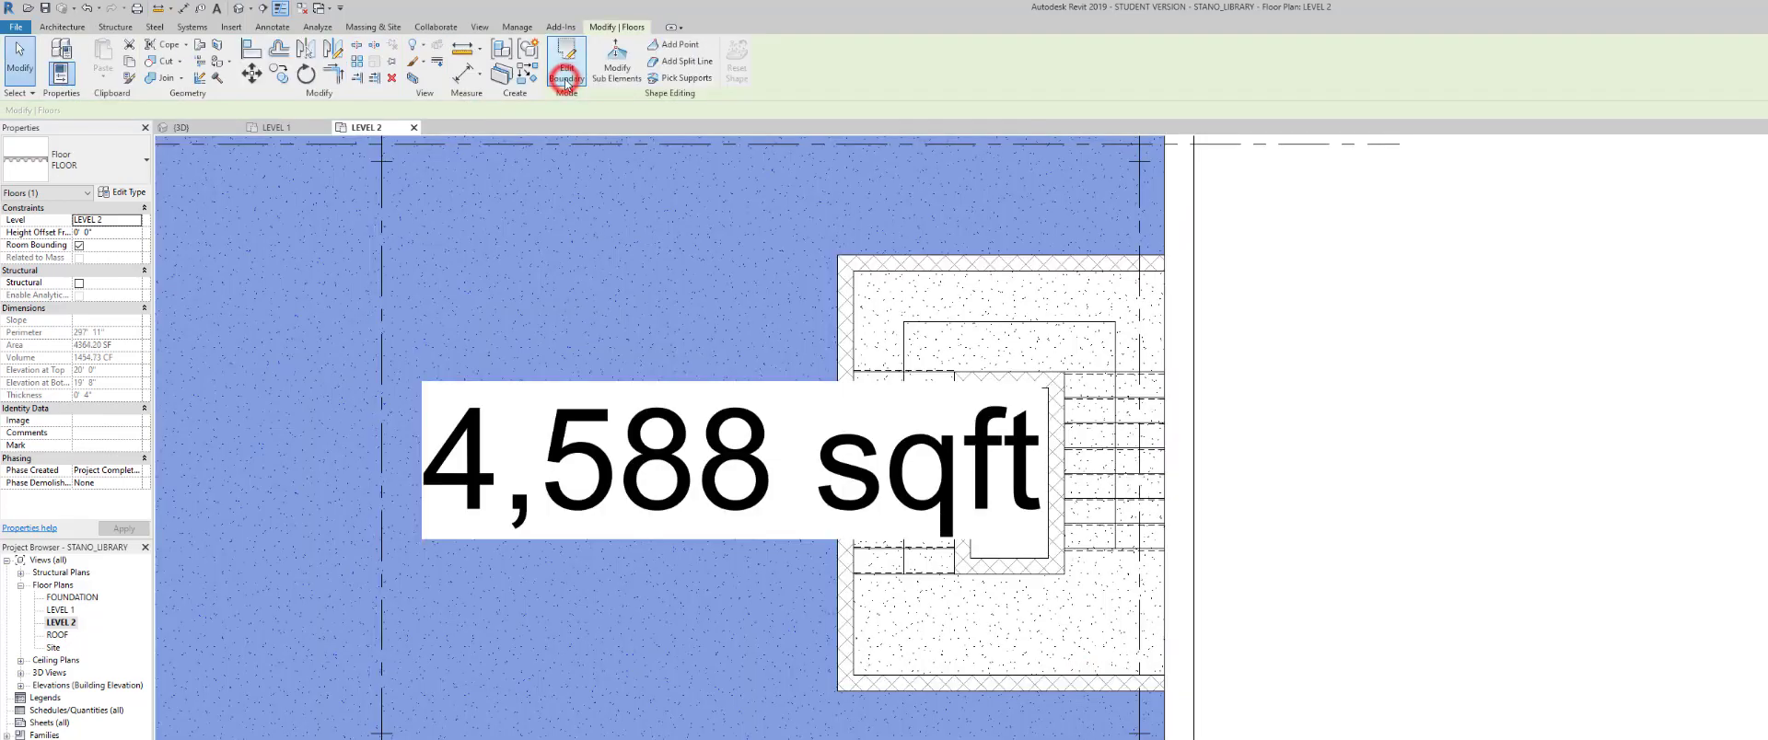
scroll(700, 488, "down", 2)
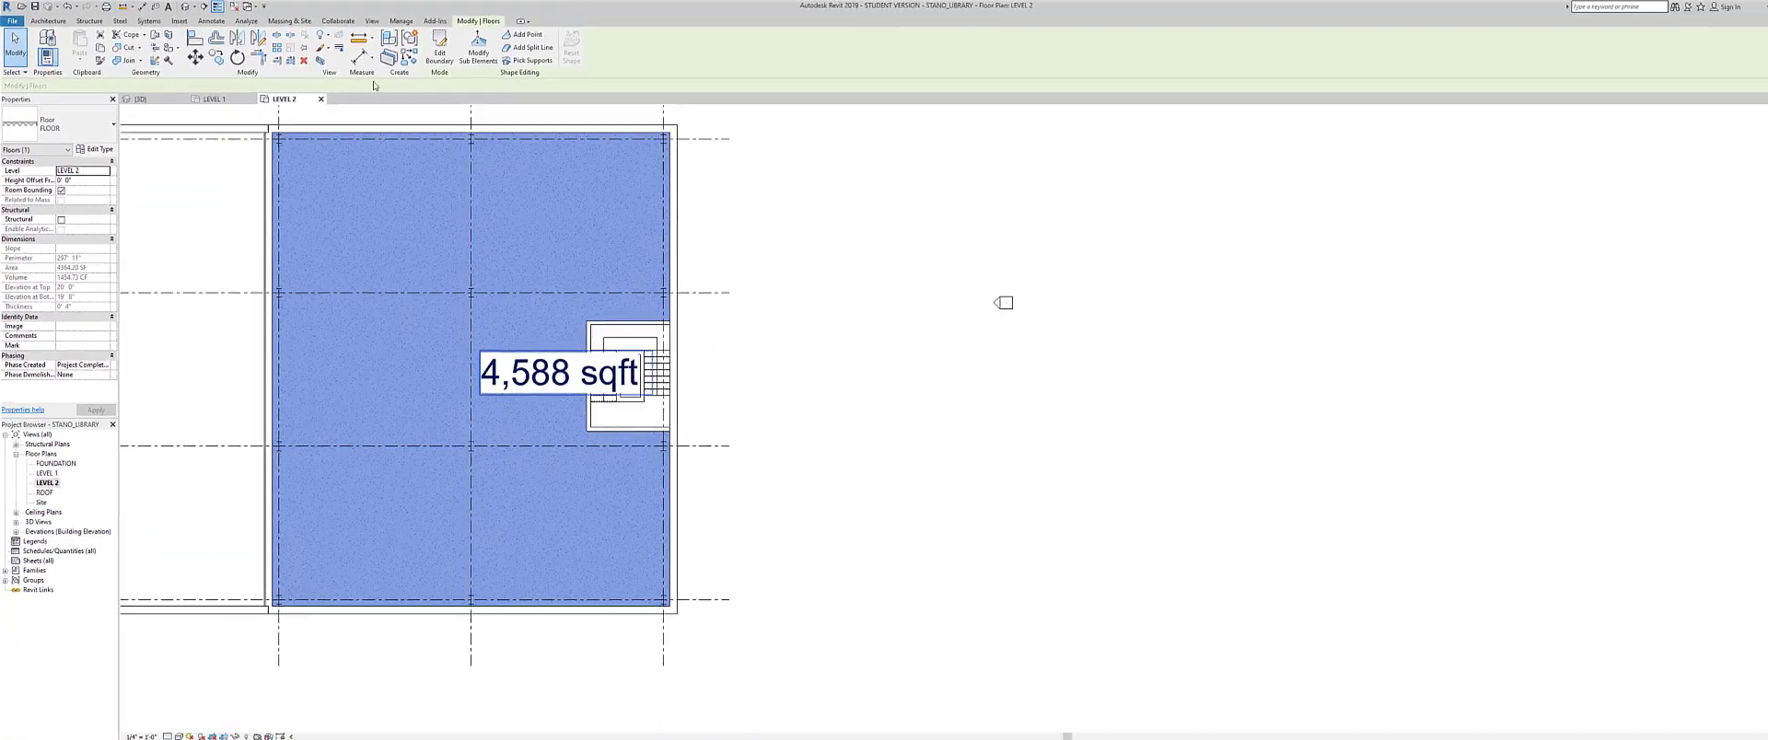
- Show the sectioned building in the 3D view and examine the stair shaft, its landings and the LEVEL 2 floor cutout from the shaft's open side
scroll(1008, 418, "down", 3)
left_click(178, 8)
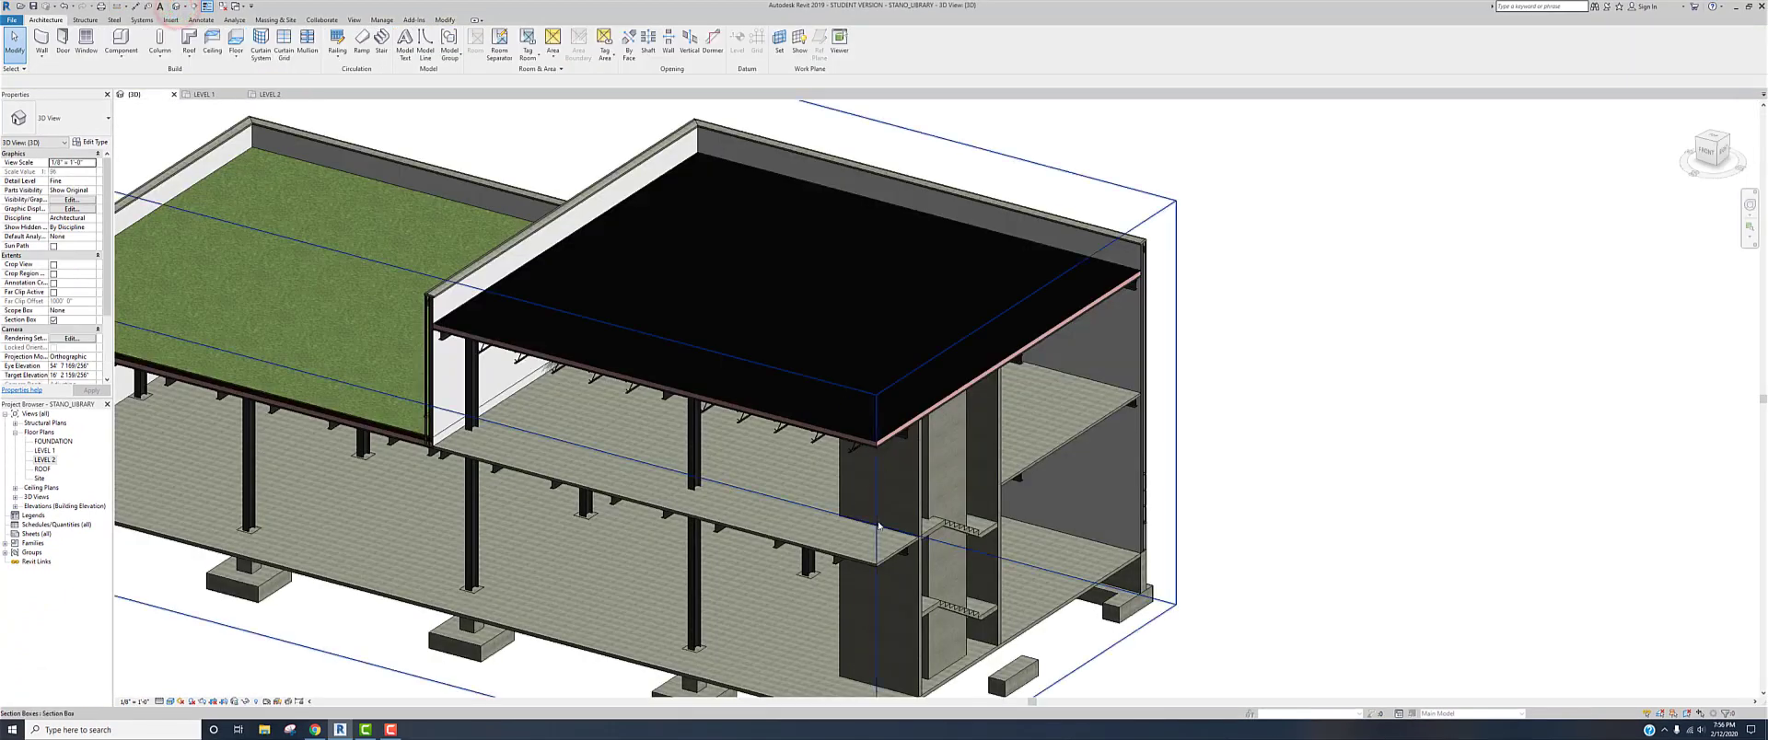
scroll(917, 563, "up", 2)
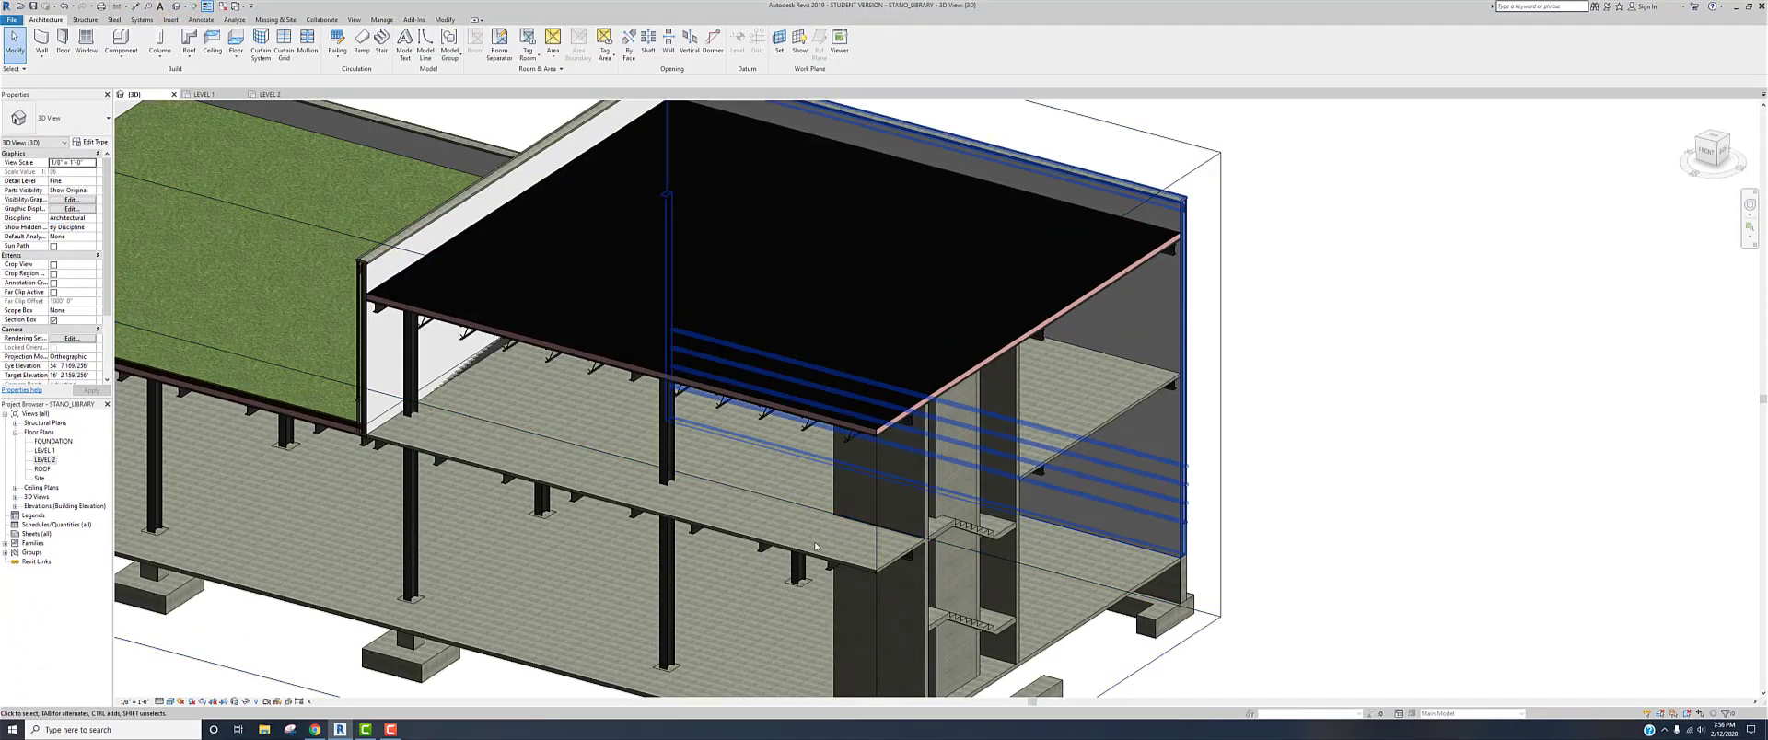
middle_click_drag(779, 589, 865, 401)
scroll(864, 404, "up", 1)
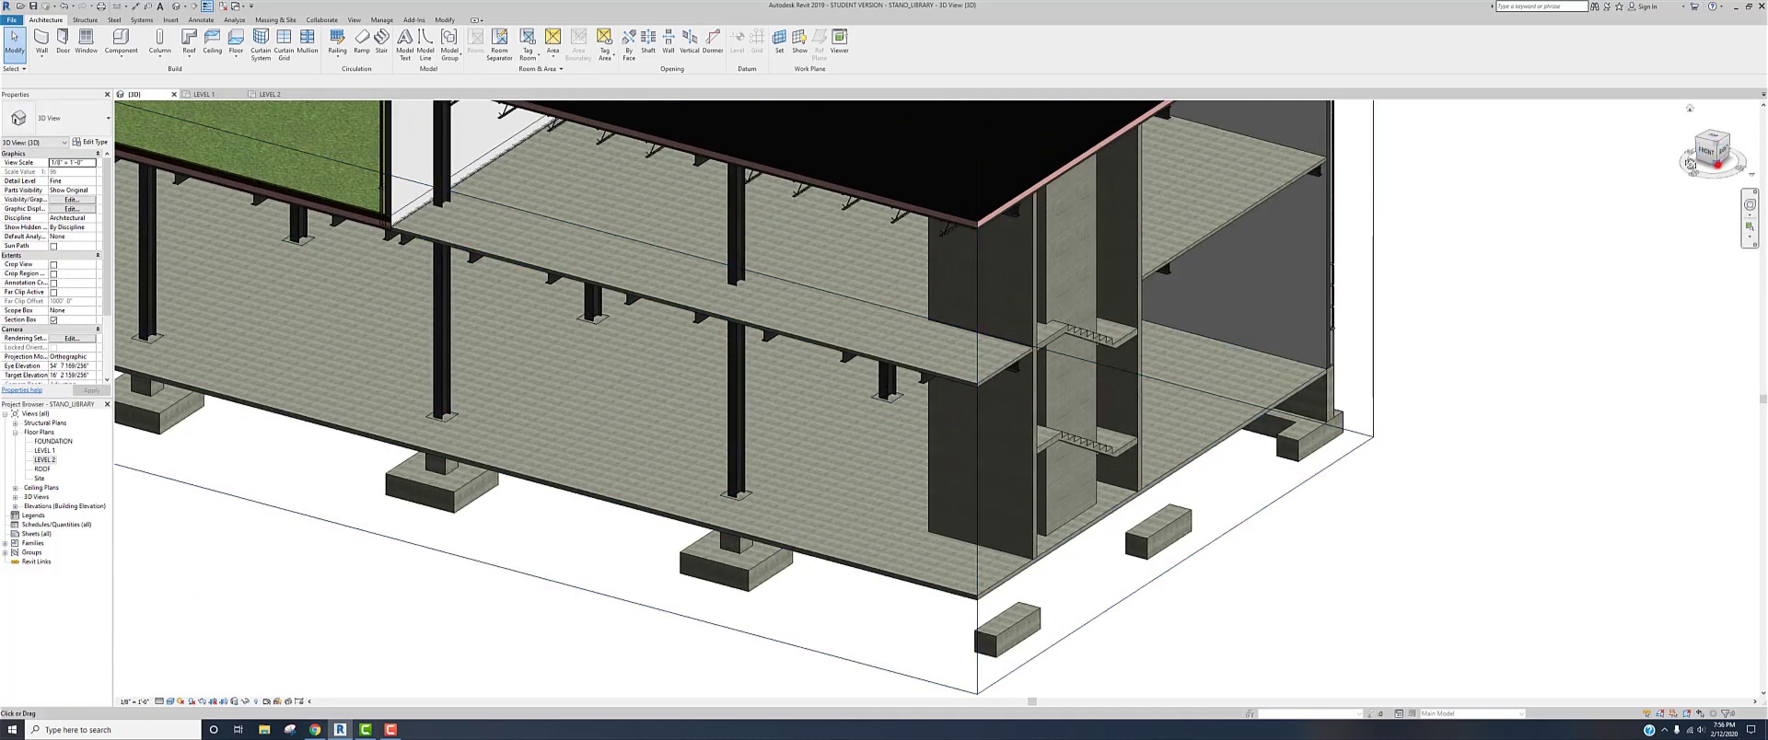
left_click_drag(1717, 165, 1655, 161)
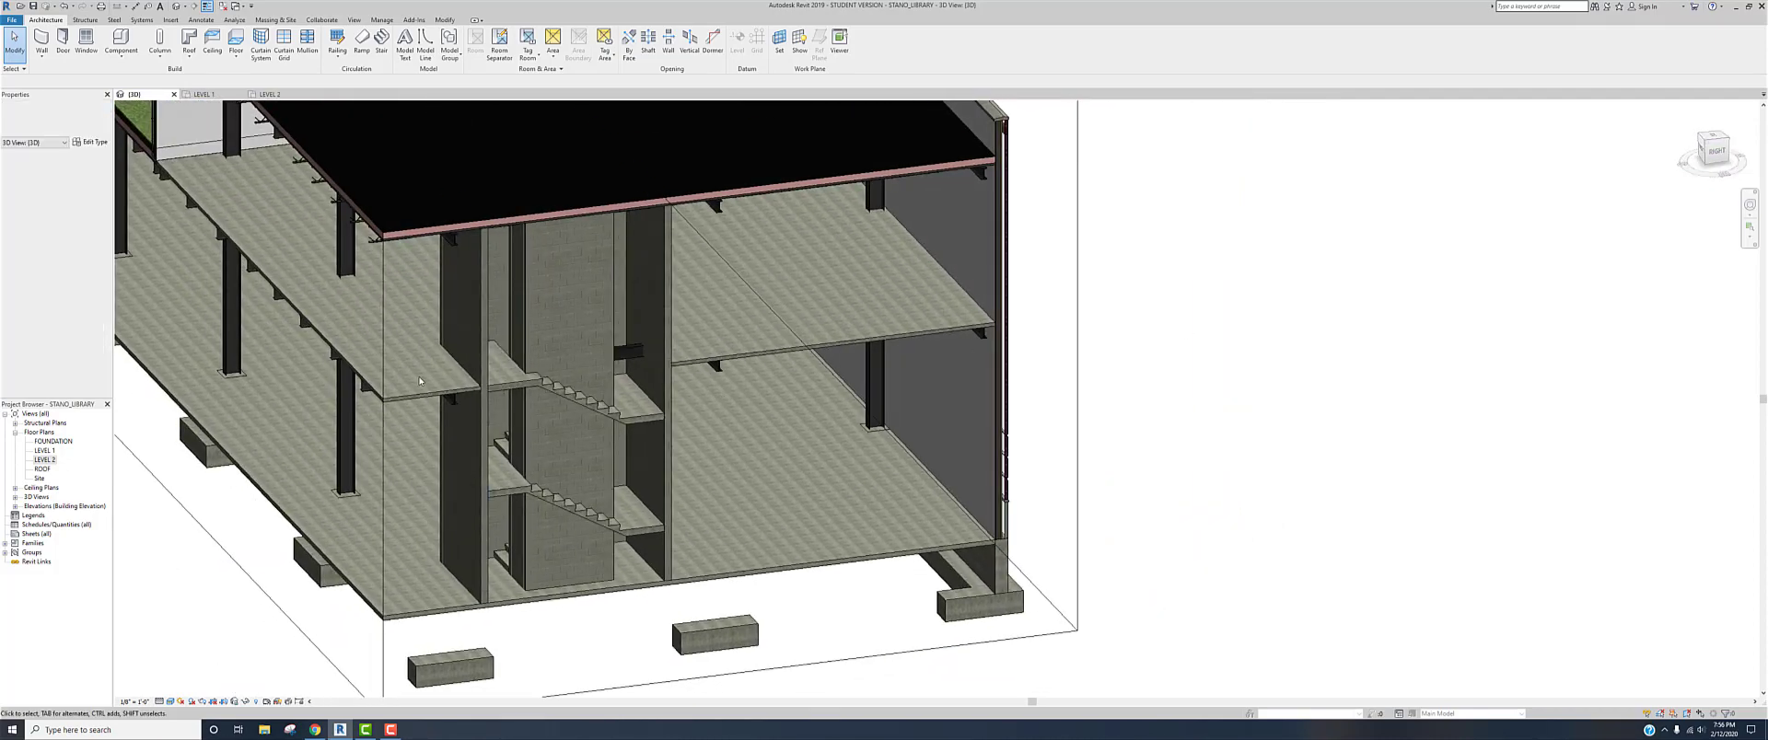
scroll(516, 375, "up", 1)
scroll(516, 375, "up", 3)
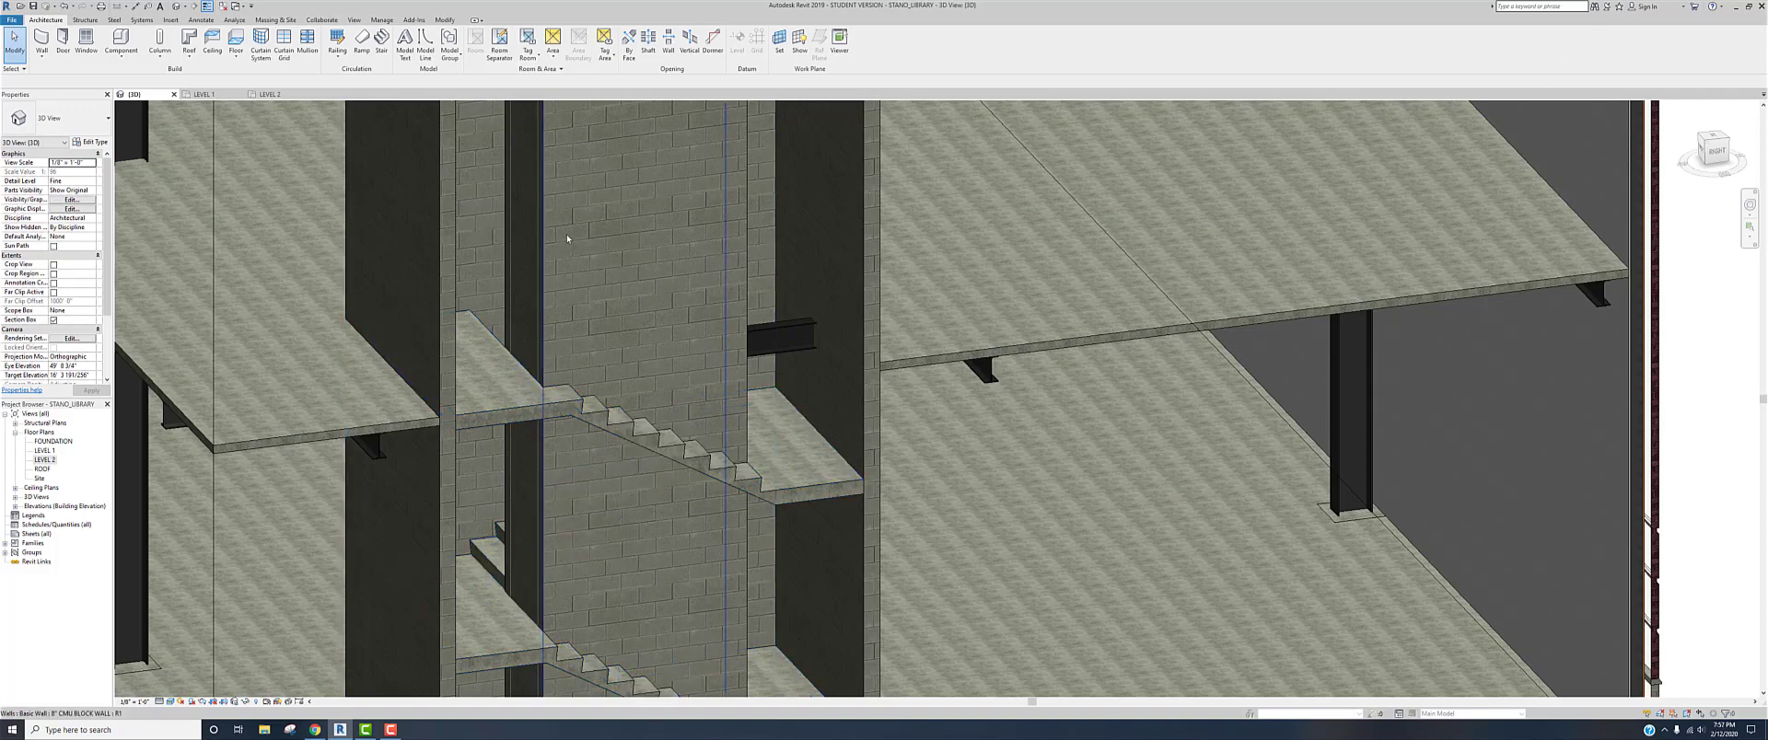
scroll(772, 319, "down", 4)
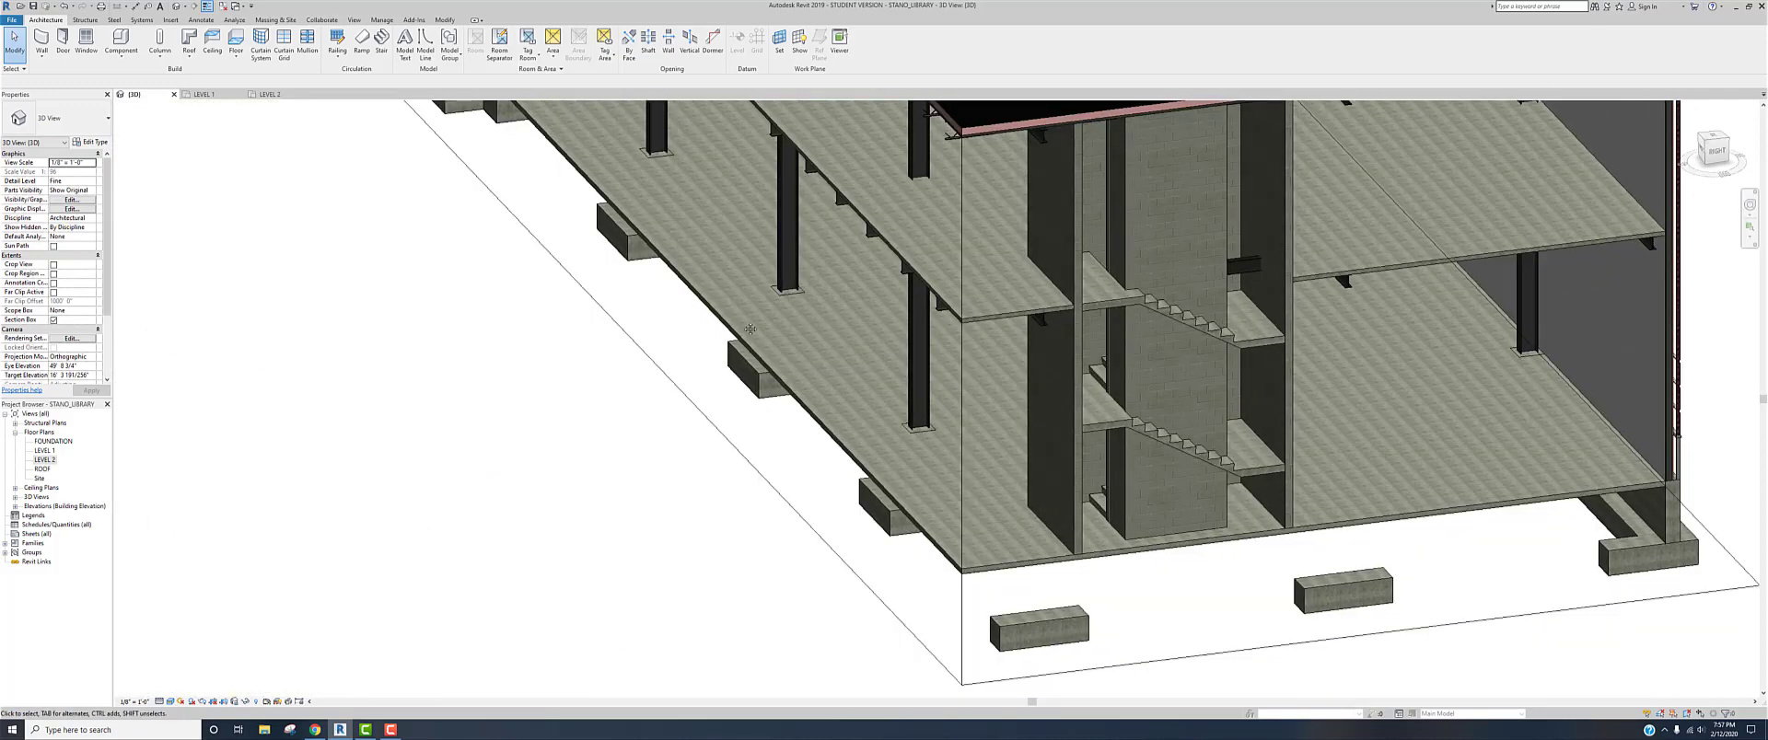
middle_click_drag(774, 325, 631, 415)
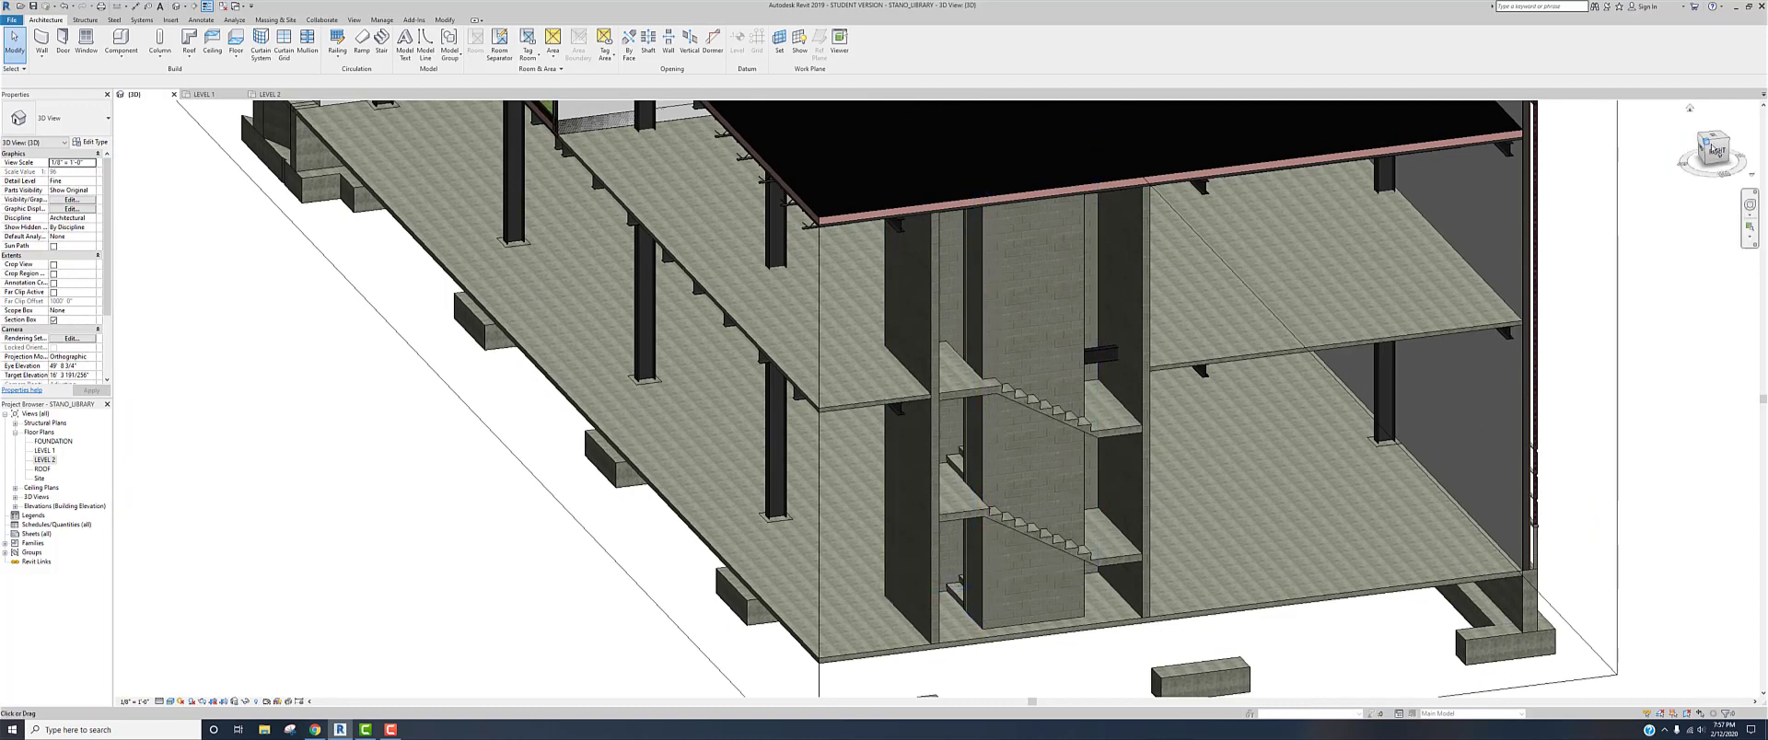
left_click_drag(1708, 145, 1716, 149)
scroll(729, 247, "up", 3)
scroll(724, 248, "down", 7)
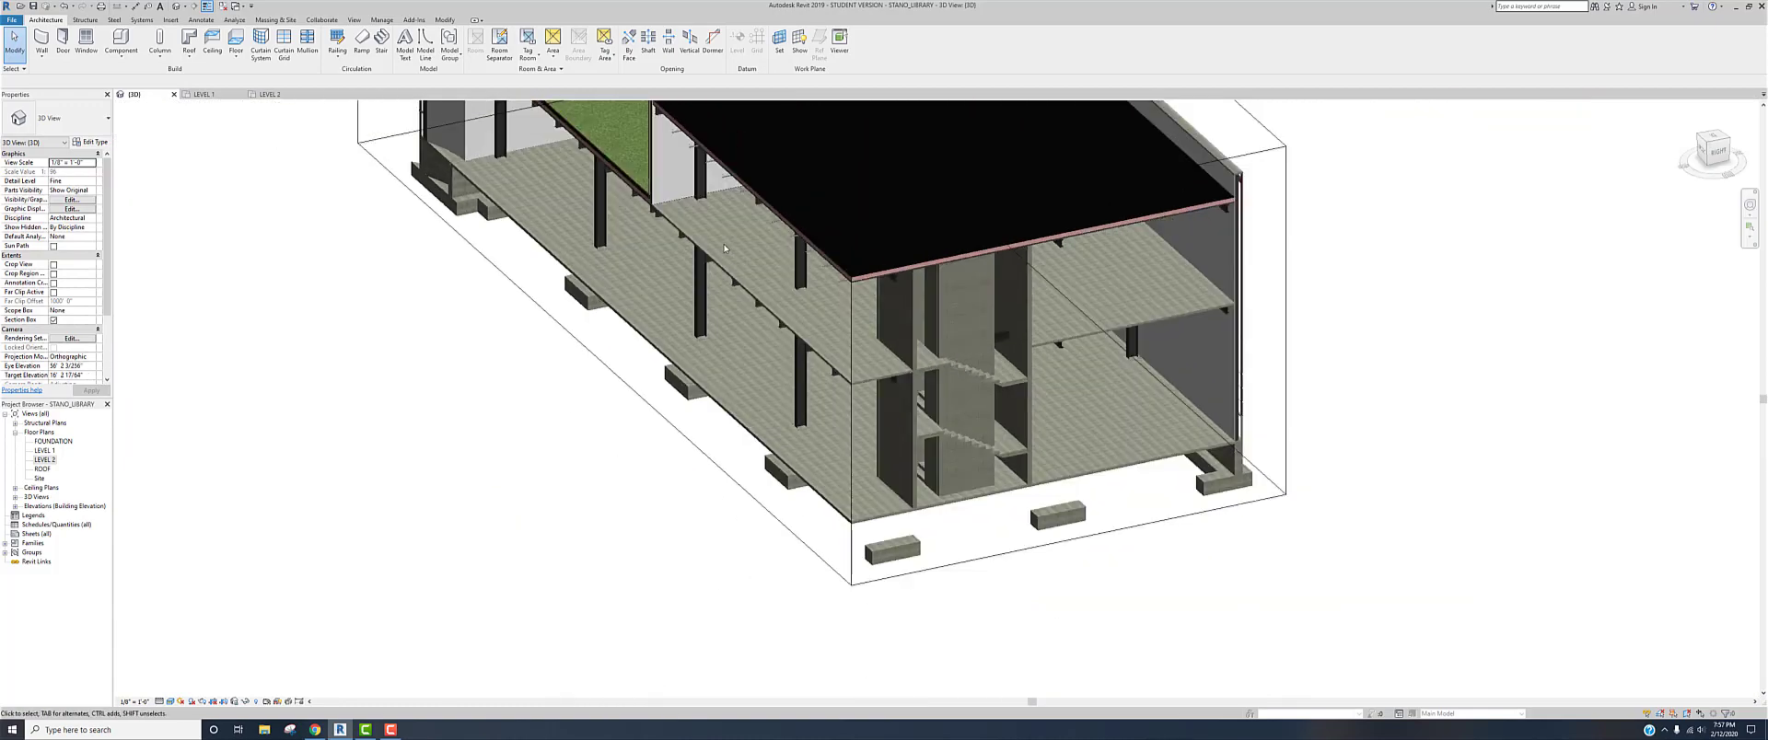
middle_click_drag(723, 255, 624, 343)
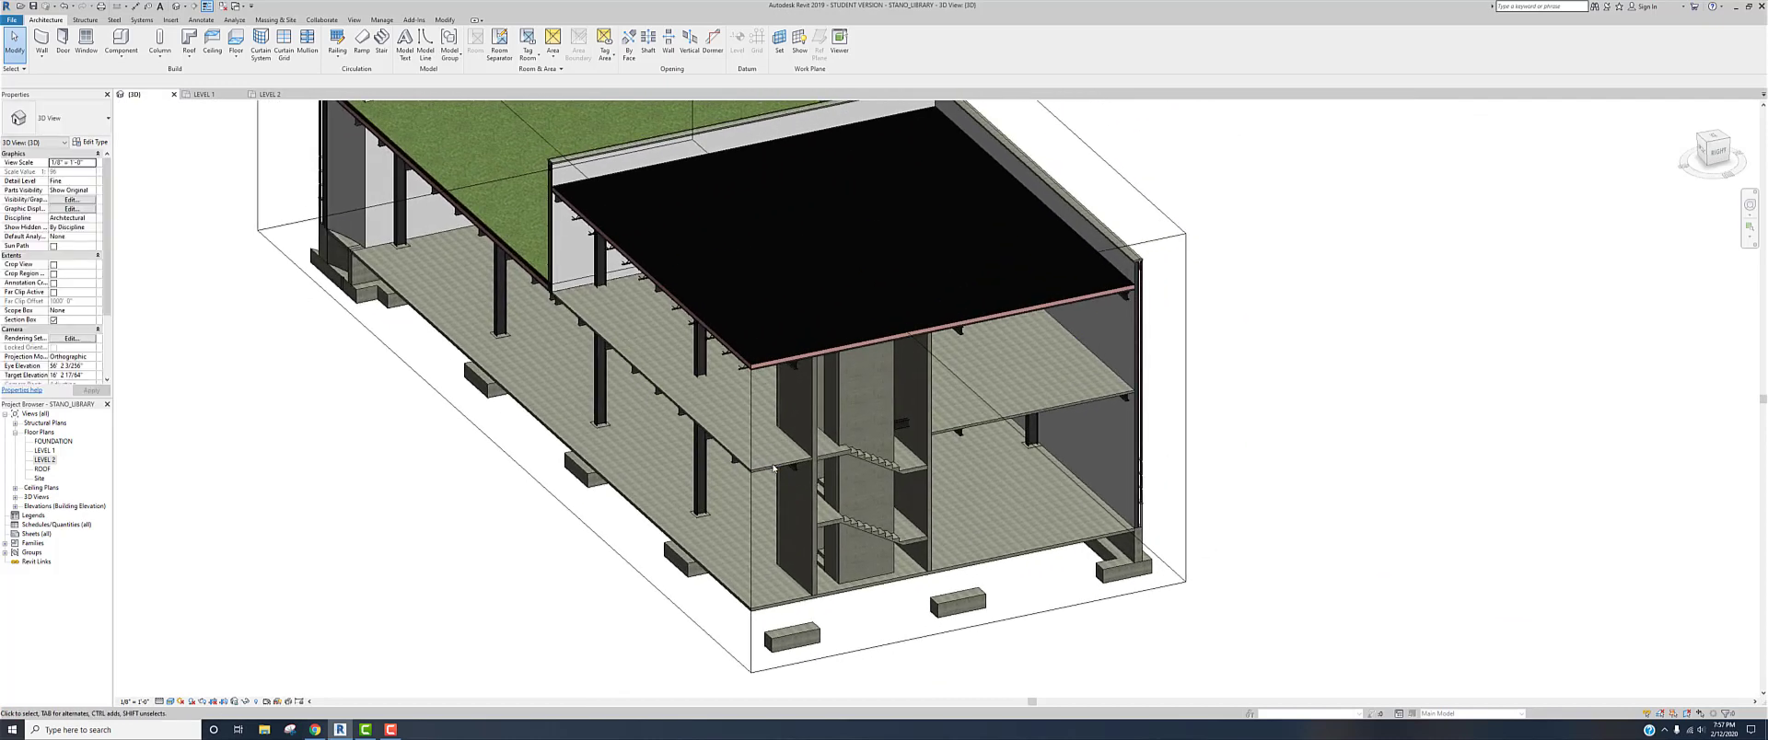